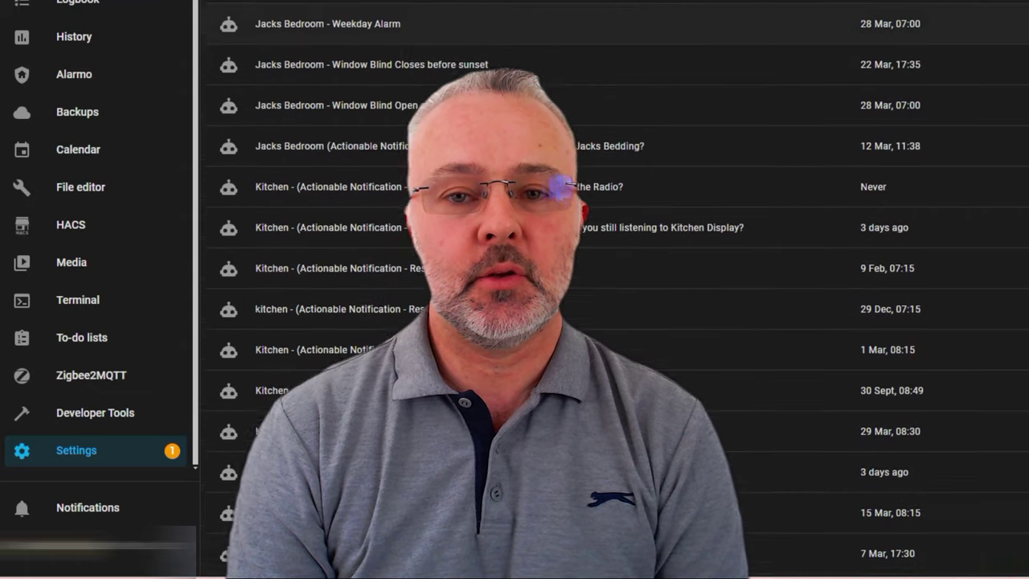
Step: Look through the full list of existing automations and their last triggered times
{"action": "scroll", "coordinate": [611, 289], "scroll_direction": "down", "scroll_amount": 3}
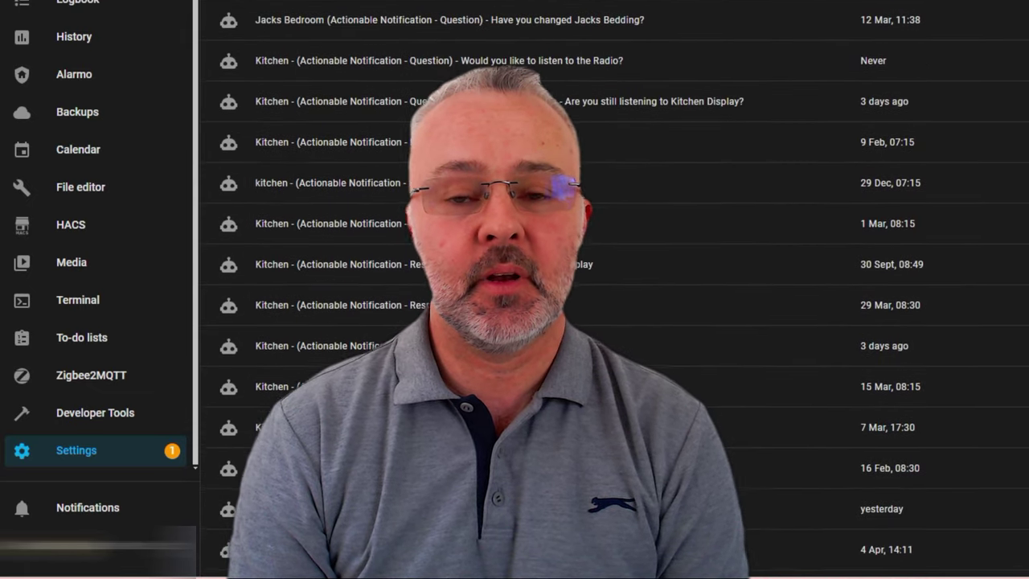
{"action": "scroll", "coordinate": [611, 289], "scroll_direction": "down", "scroll_amount": 2}
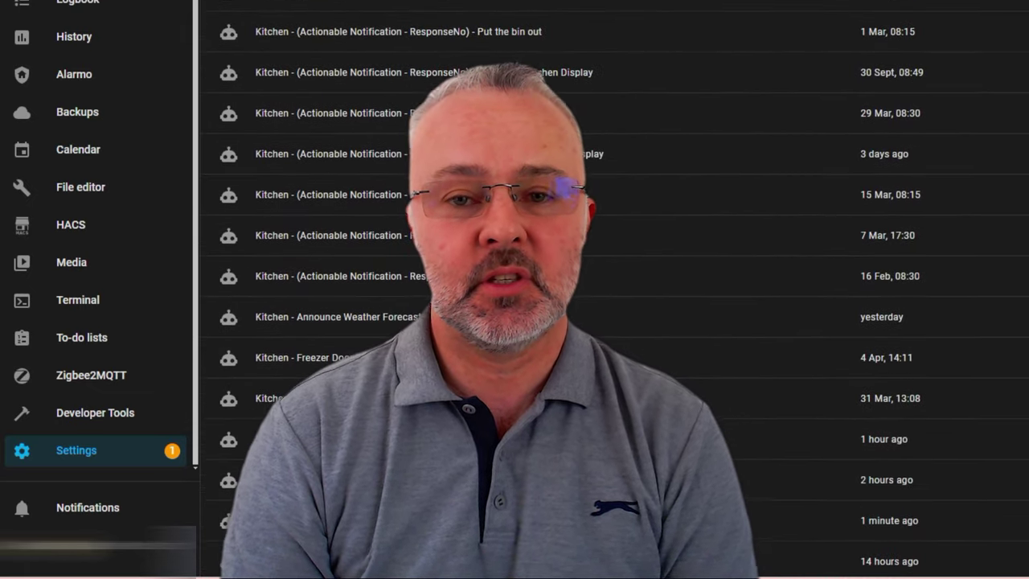
{"action": "scroll", "coordinate": [611, 289], "scroll_direction": "down", "scroll_amount": 4}
{"action": "scroll", "coordinate": [612, 290], "scroll_direction": "down", "scroll_amount": 4}
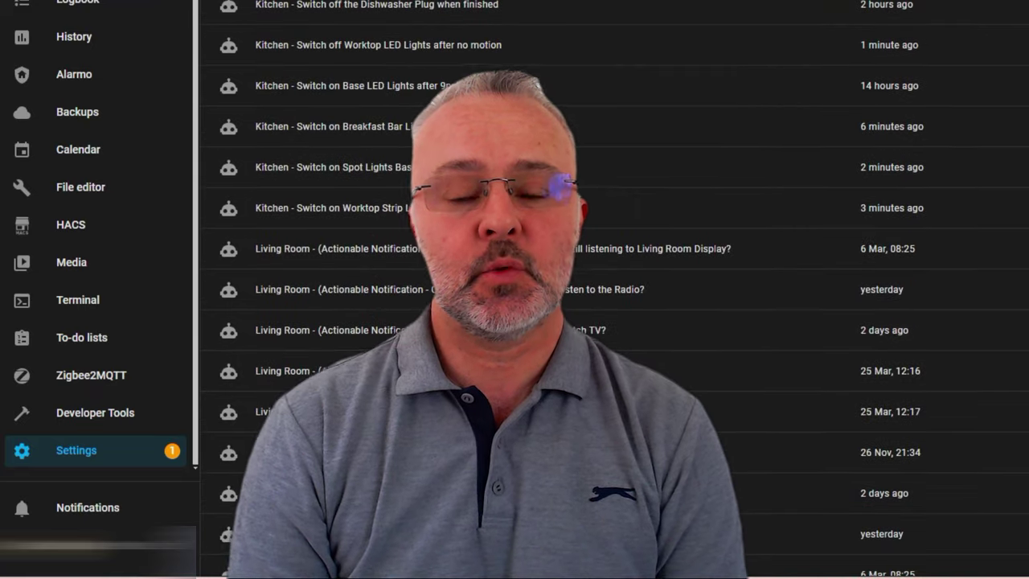
{"action": "scroll", "coordinate": [612, 290], "scroll_direction": "down", "scroll_amount": 4}
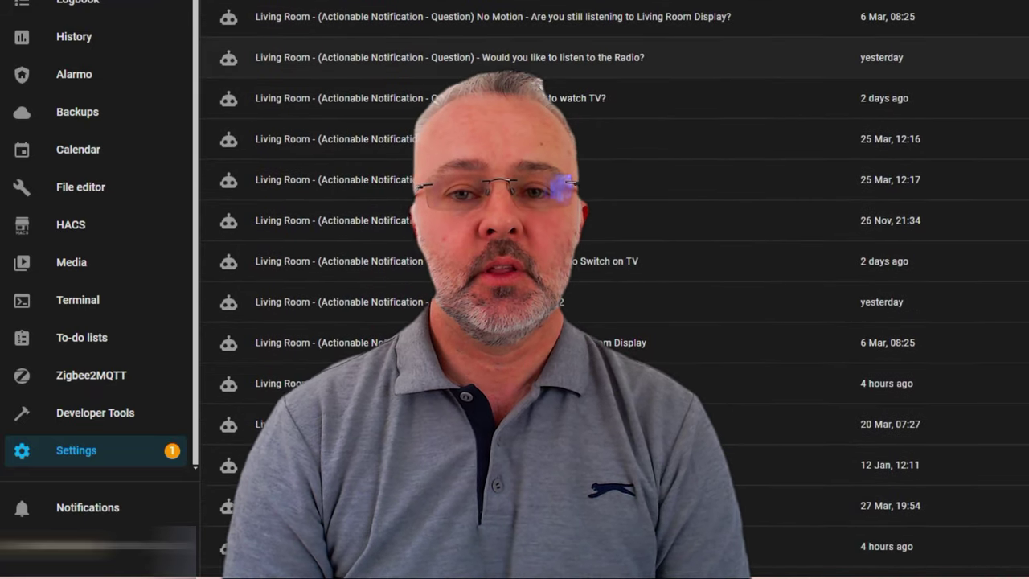
{"action": "scroll", "coordinate": [611, 289], "scroll_direction": "down", "scroll_amount": 5}
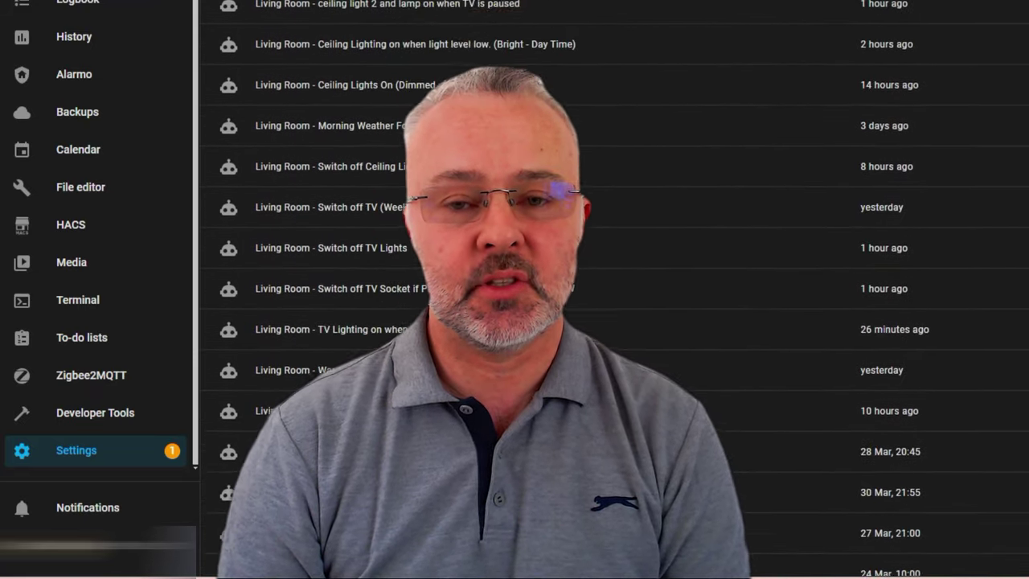
{"action": "scroll", "coordinate": [612, 289], "scroll_direction": "down", "scroll_amount": 3}
{"action": "scroll", "coordinate": [612, 290], "scroll_direction": "down", "scroll_amount": 5}
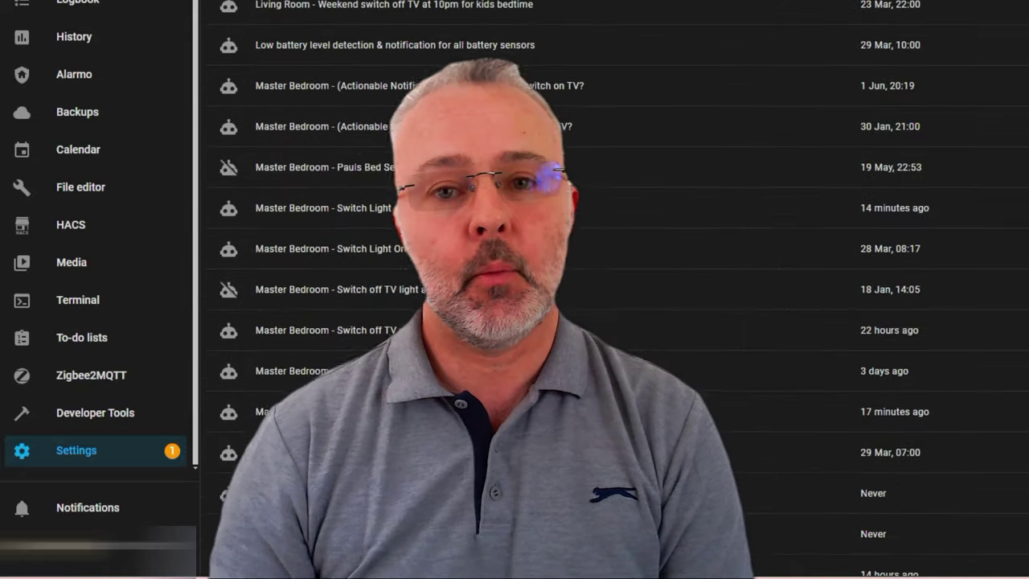
{"action": "scroll", "coordinate": [611, 290], "scroll_direction": "down", "scroll_amount": 4}
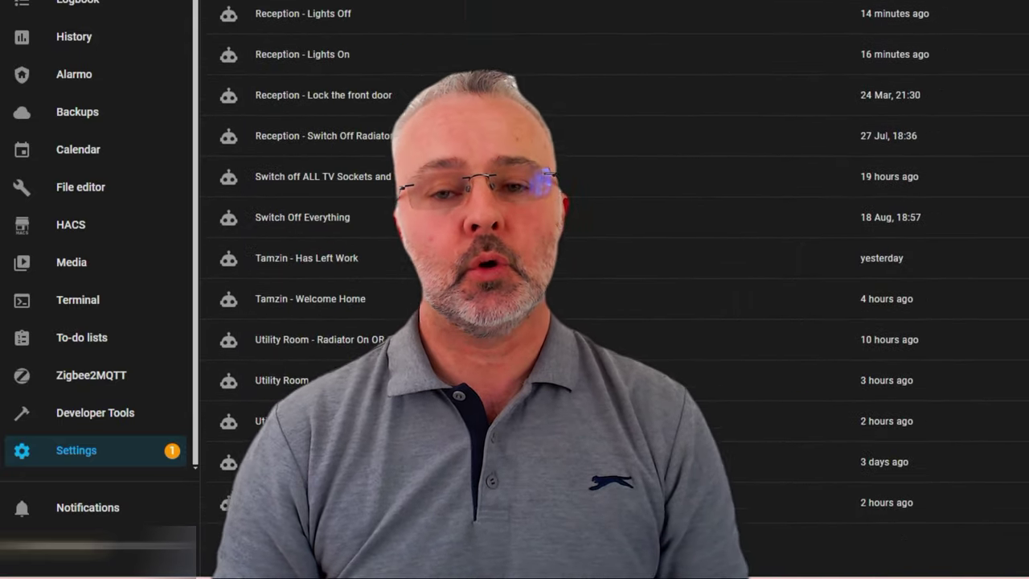
{"action": "scroll", "coordinate": [611, 290], "scroll_direction": "up", "scroll_amount": 15}
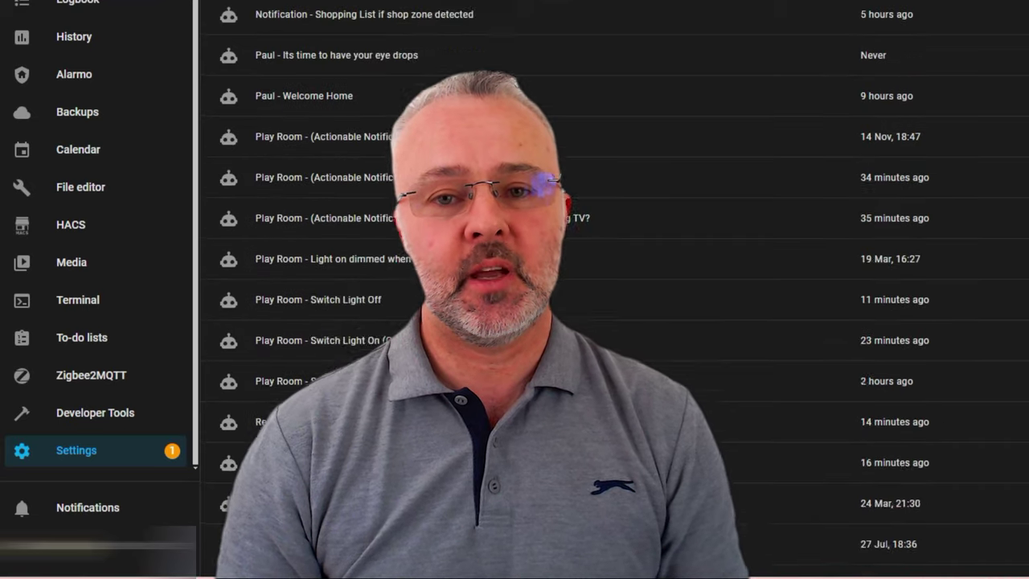
{"action": "scroll", "coordinate": [611, 290], "scroll_direction": "up", "scroll_amount": 15}
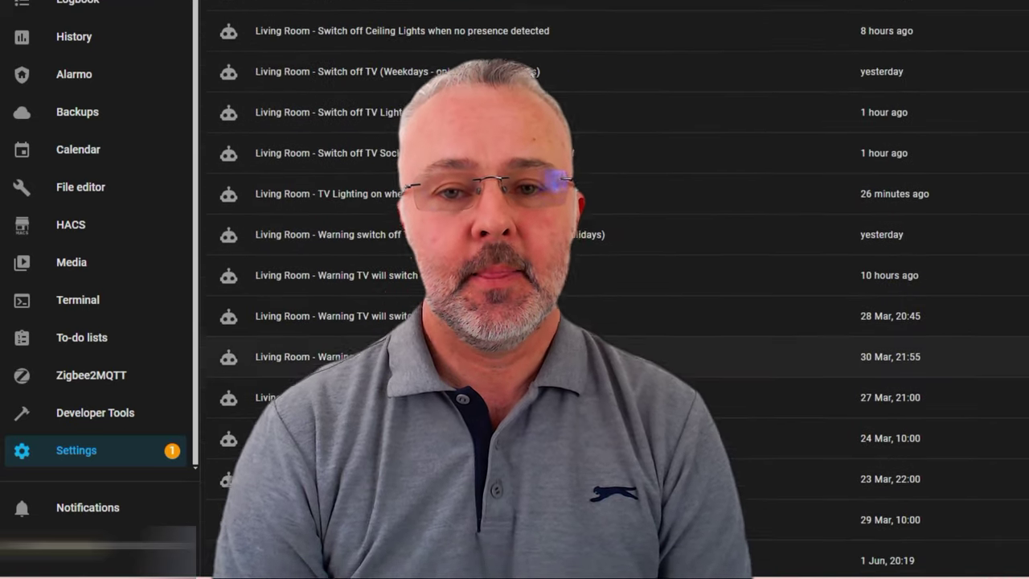
{"action": "scroll", "coordinate": [611, 262], "scroll_direction": "up", "scroll_amount": 10}
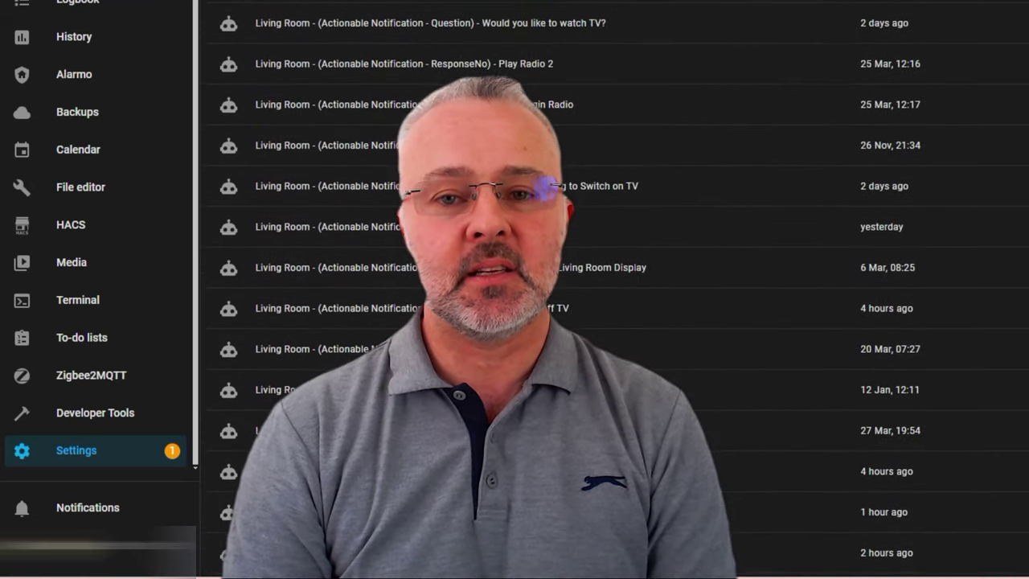
{"action": "scroll", "coordinate": [611, 289], "scroll_direction": "up", "scroll_amount": 10}
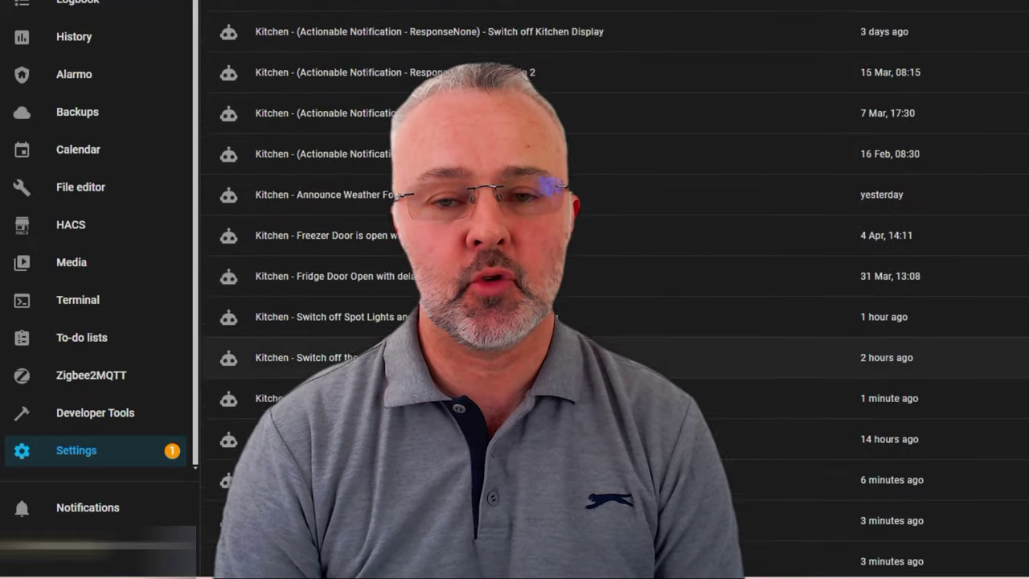
{"action": "scroll", "coordinate": [611, 290], "scroll_direction": "up", "scroll_amount": 10}
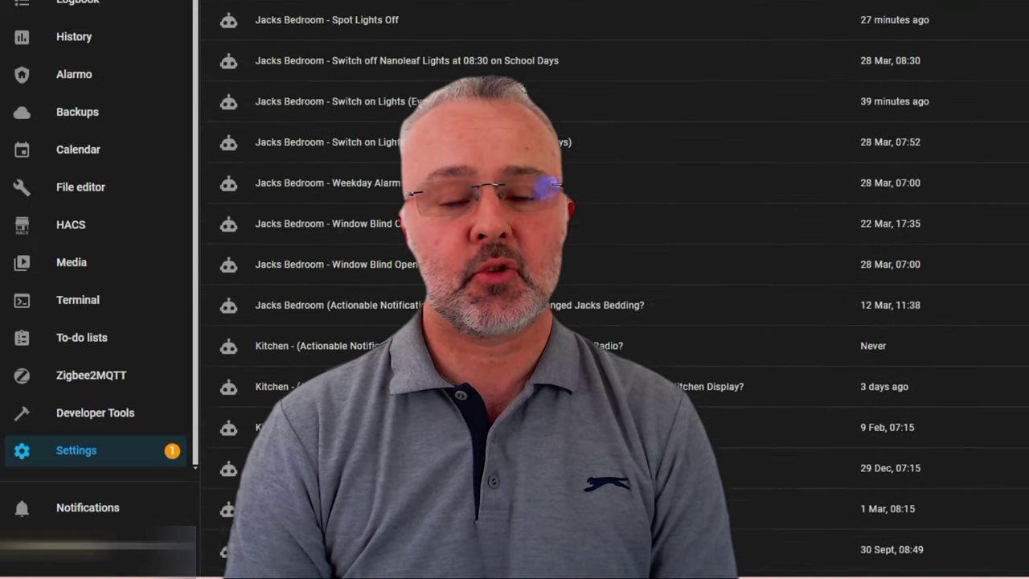
{"action": "scroll", "coordinate": [611, 289], "scroll_direction": "up", "scroll_amount": 8}
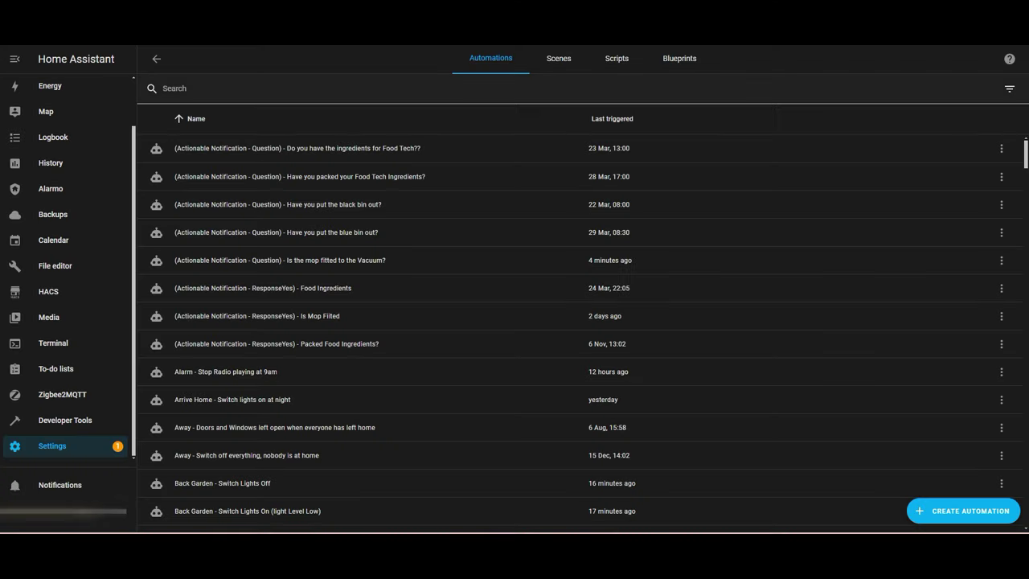
Step: Search the automations for "utility room" and open "Utility Room - Switch Lights on (low light level)"
{"action": "left_click", "coordinate": [165, 90]}
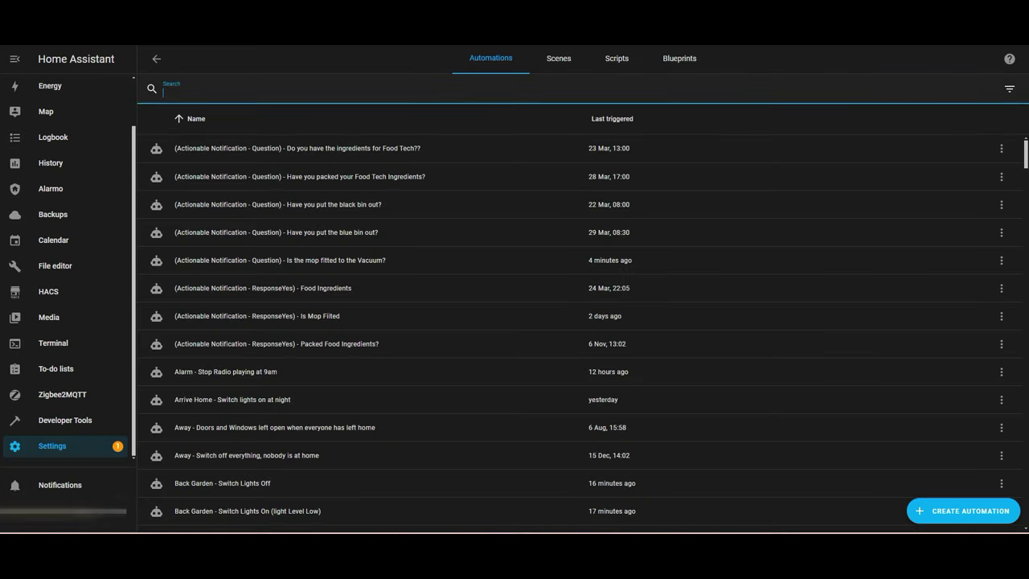
{"action": "type", "text": "utili"}
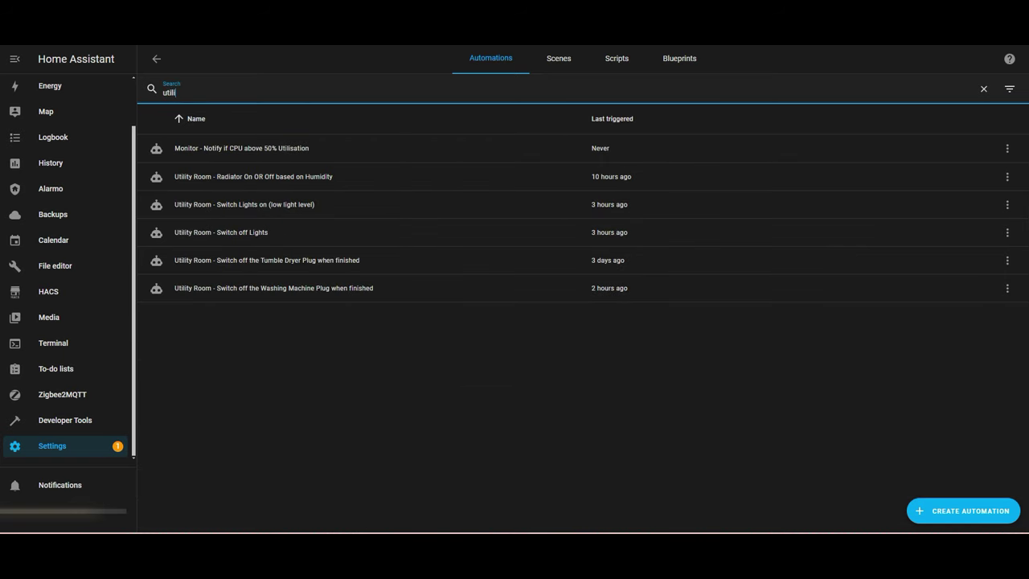
{"action": "type", "text": "ty room"}
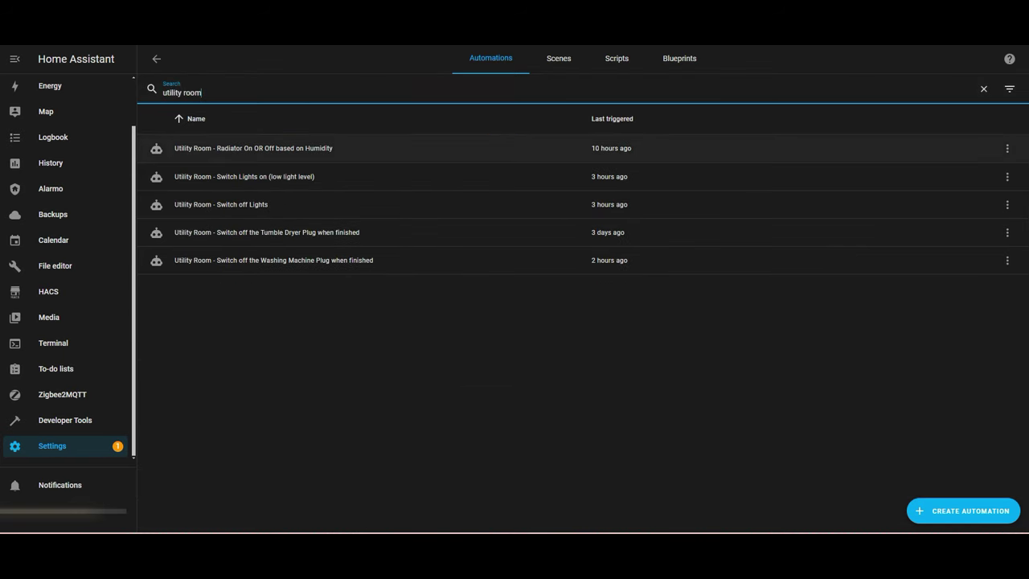
{"action": "left_click", "coordinate": [245, 177]}
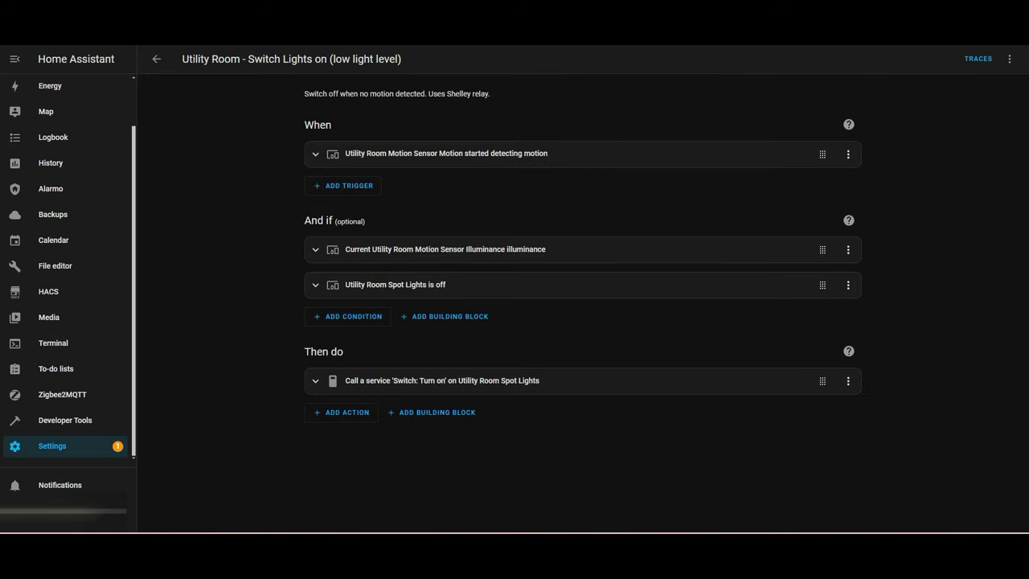
Step: Examine the details of the motion trigger, the illuminance and spot light conditions, and the turn-on action, and return to the automation list
{"action": "left_click", "coordinate": [446, 154]}
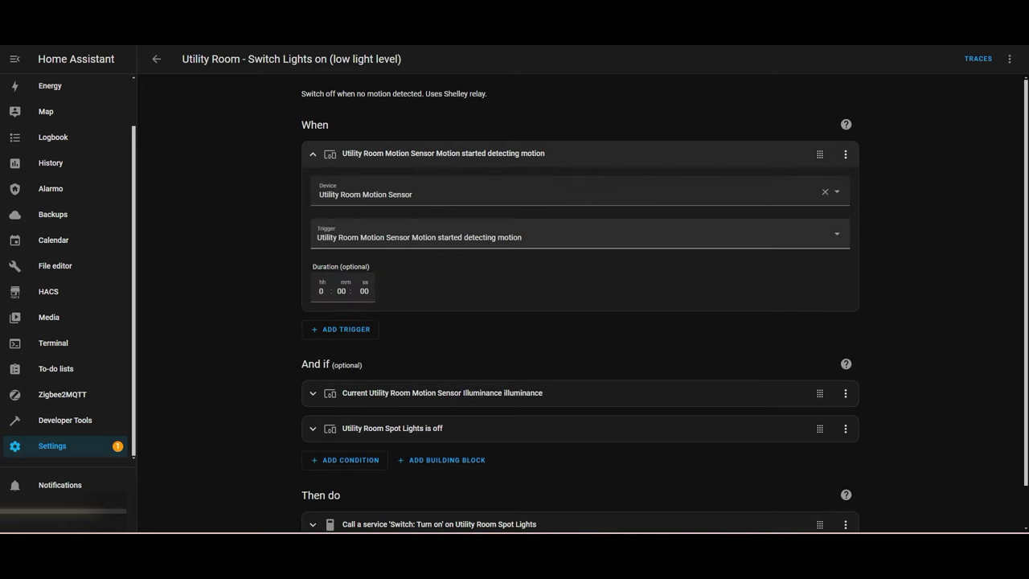
{"action": "left_click", "coordinate": [447, 153]}
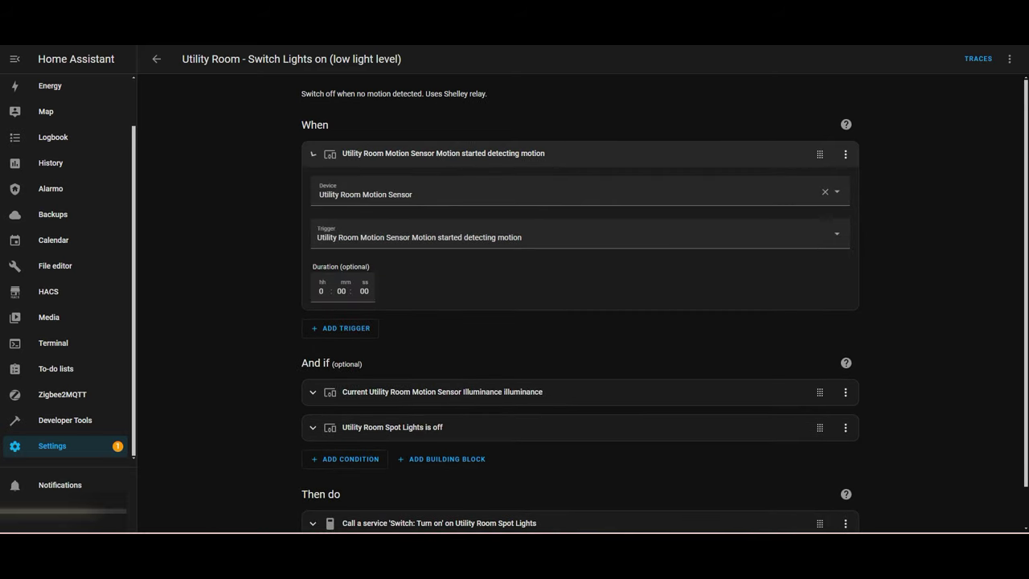
{"action": "left_click", "coordinate": [445, 249]}
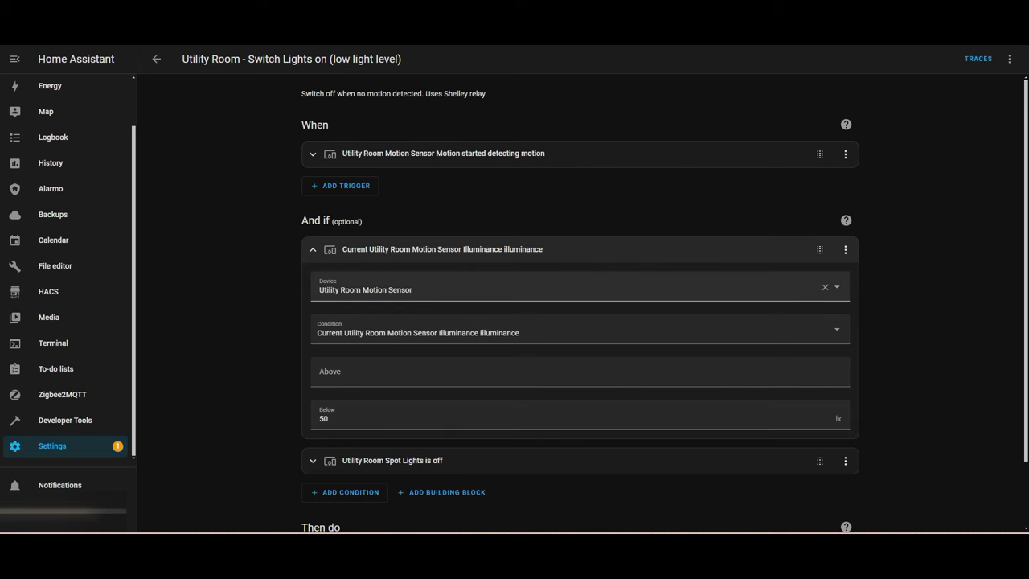
{"action": "left_click", "coordinate": [445, 249]}
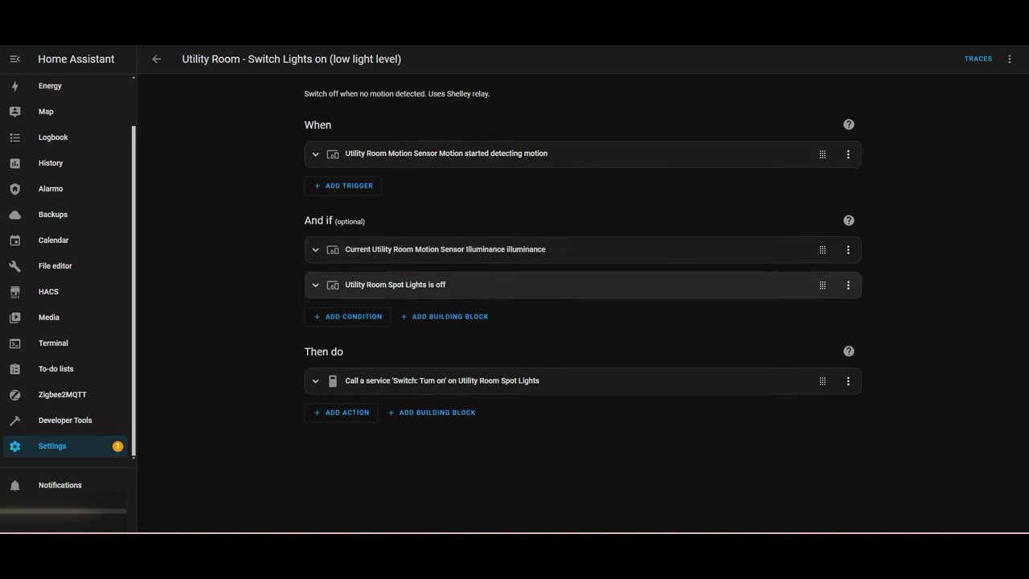
{"action": "left_click", "coordinate": [396, 285]}
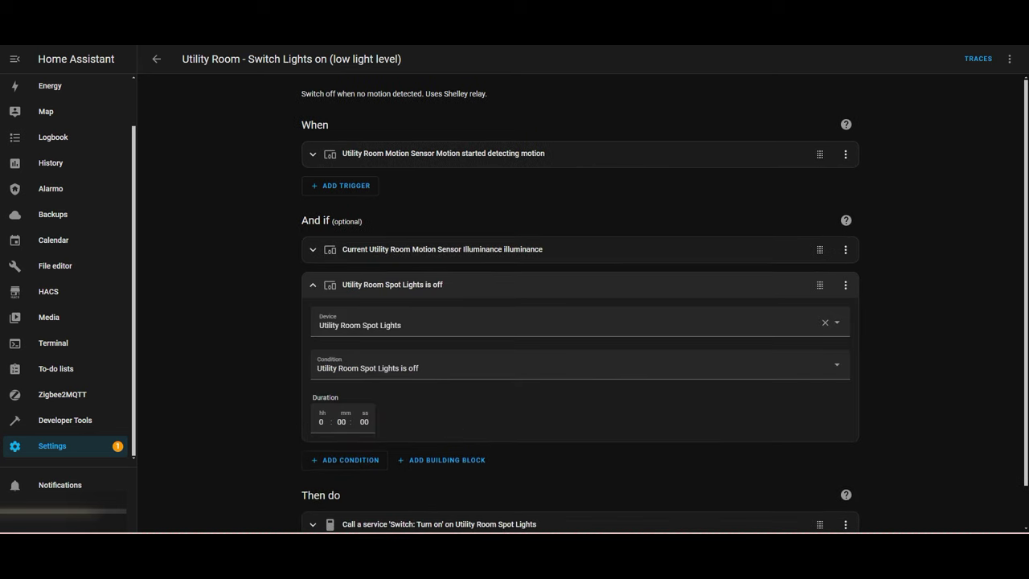
{"action": "left_click", "coordinate": [396, 285]}
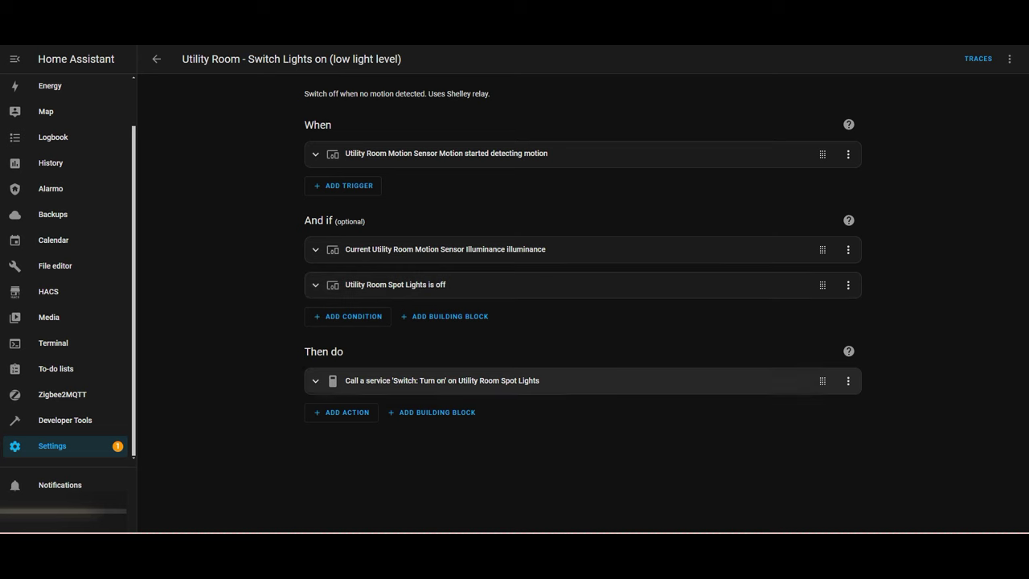
{"action": "left_click", "coordinate": [442, 382]}
{"action": "scroll", "coordinate": [578, 303], "scroll_direction": "down", "scroll_amount": 1}
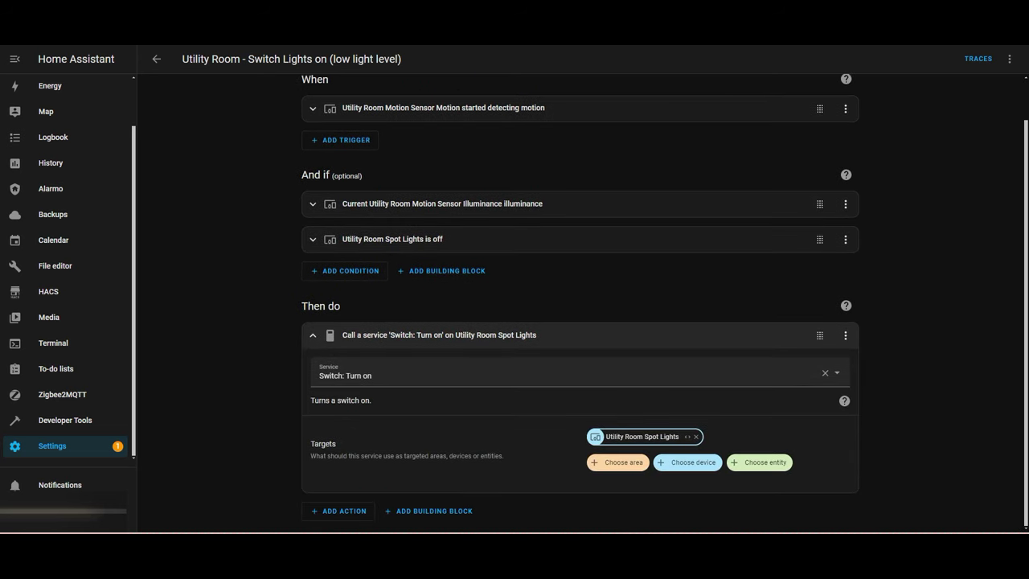
{"action": "left_click", "coordinate": [439, 335]}
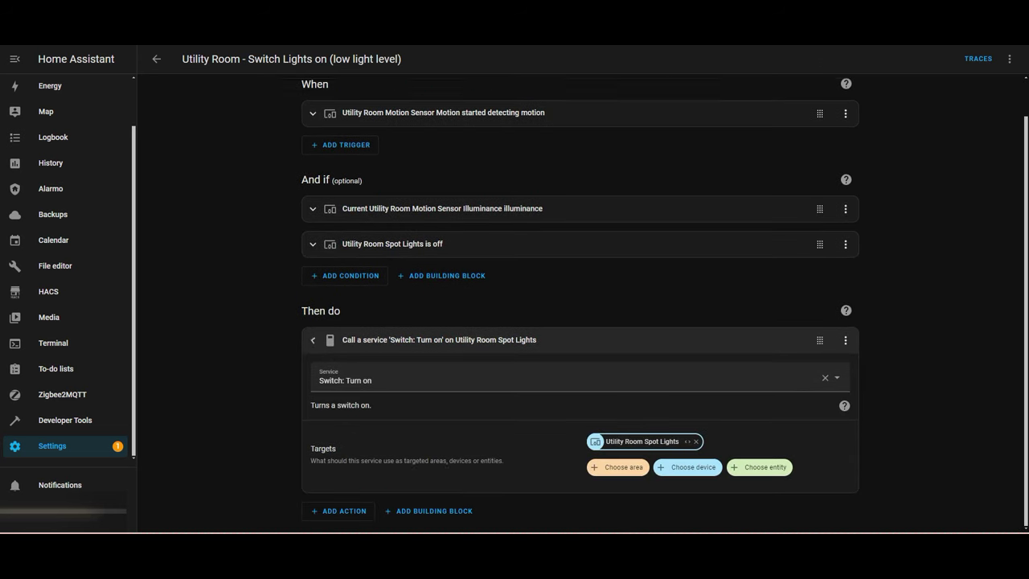
{"action": "left_click", "coordinate": [156, 59]}
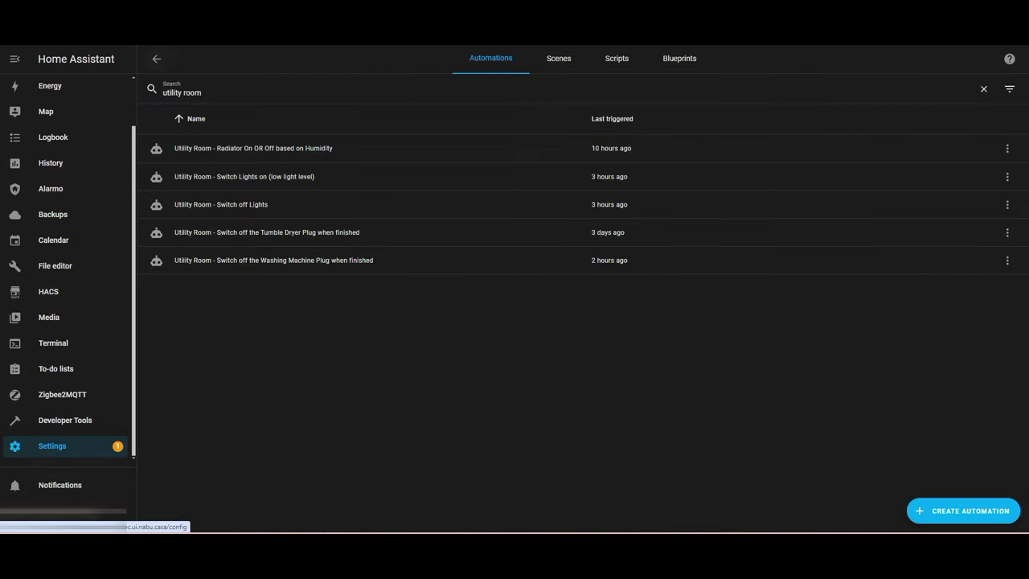
Step: Open "Utility Room - Switch off Lights", review its trigger, condition and action settings, and return to the automation list
{"action": "left_click", "coordinate": [221, 204]}
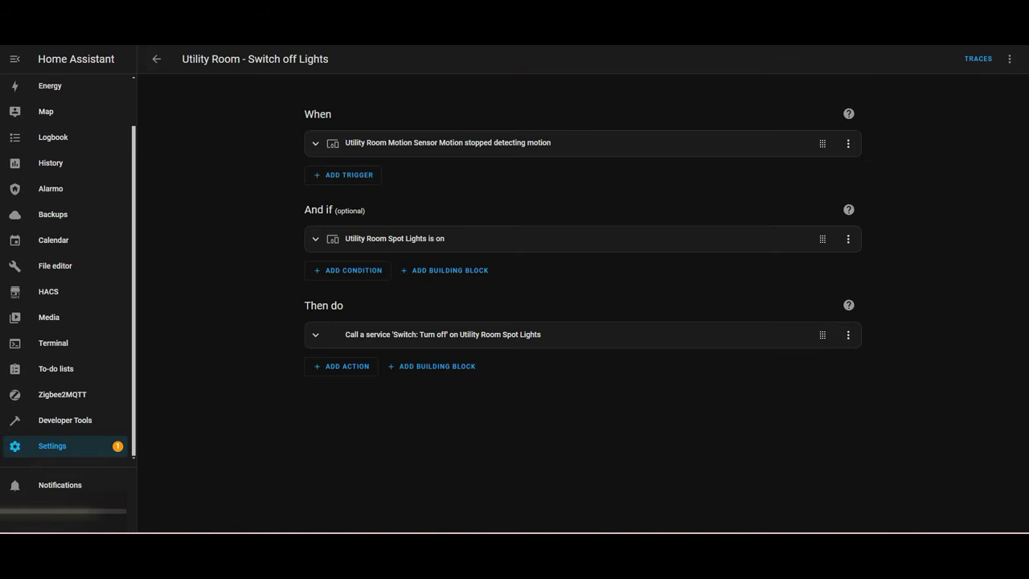
{"action": "left_click", "coordinate": [402, 154]}
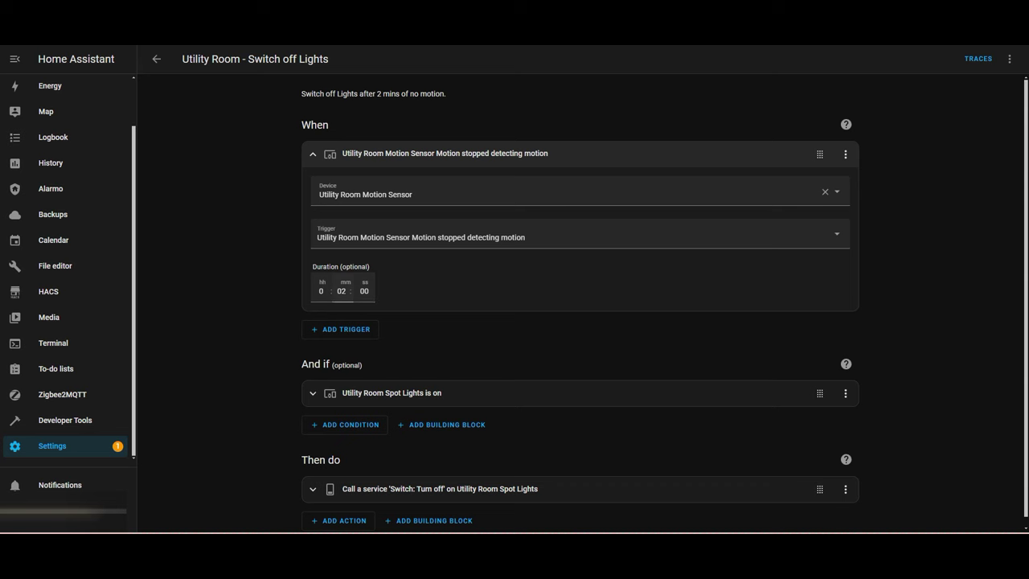
{"action": "left_click", "coordinate": [392, 394]}
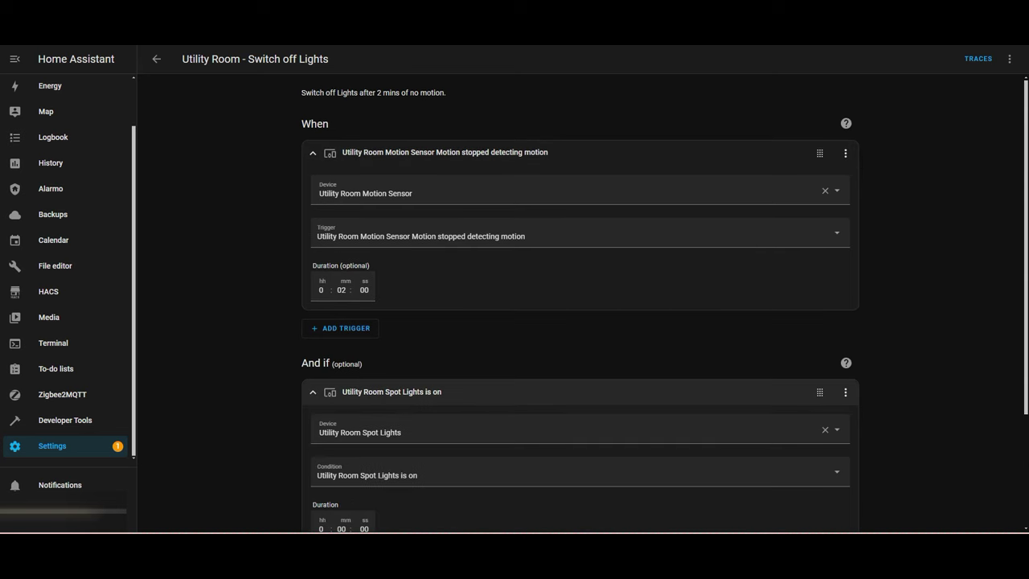
{"action": "scroll", "coordinate": [579, 301], "scroll_direction": "down", "scroll_amount": 2}
{"action": "scroll", "coordinate": [579, 301], "scroll_direction": "down", "scroll_amount": 1}
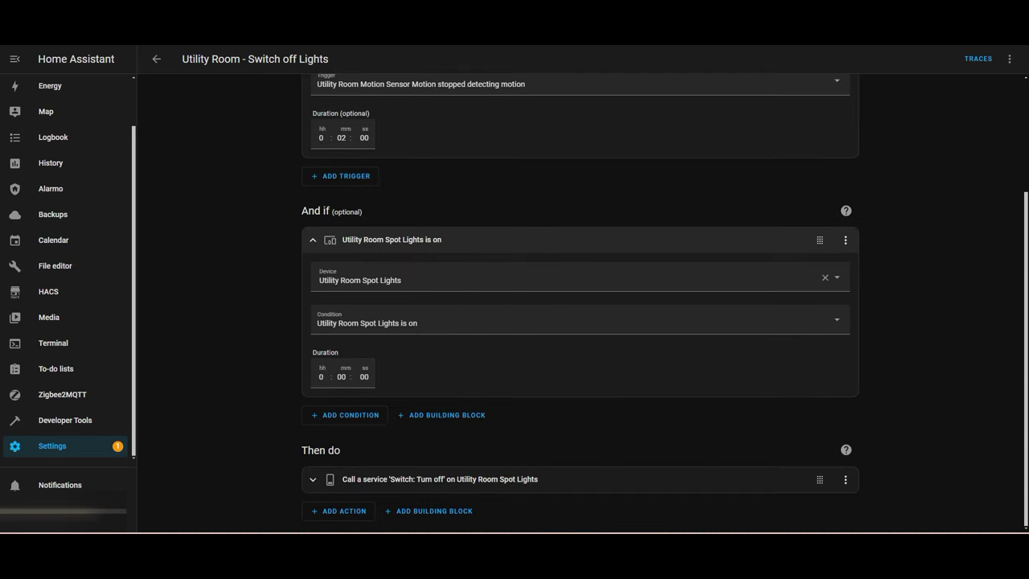
{"action": "left_click", "coordinate": [440, 479]}
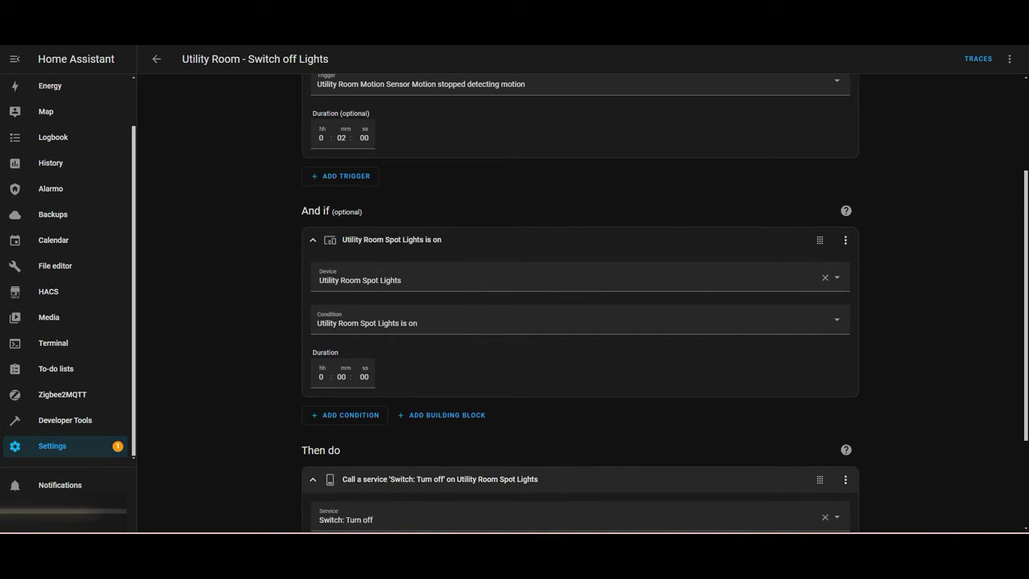
{"action": "scroll", "coordinate": [579, 301], "scroll_direction": "down", "scroll_amount": 2}
{"action": "scroll", "coordinate": [579, 301], "scroll_direction": "up", "scroll_amount": 5}
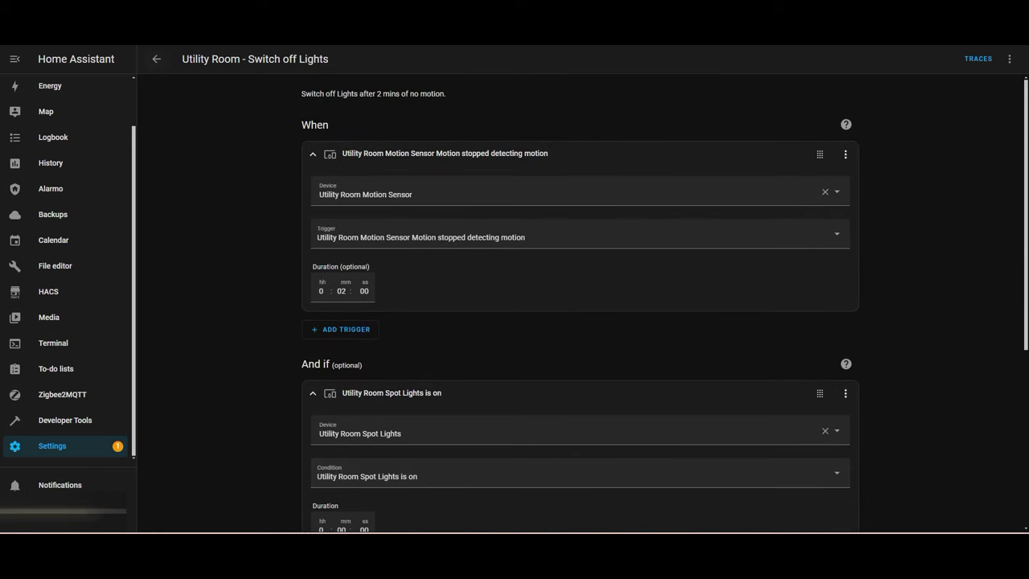
{"action": "left_click", "coordinate": [157, 59]}
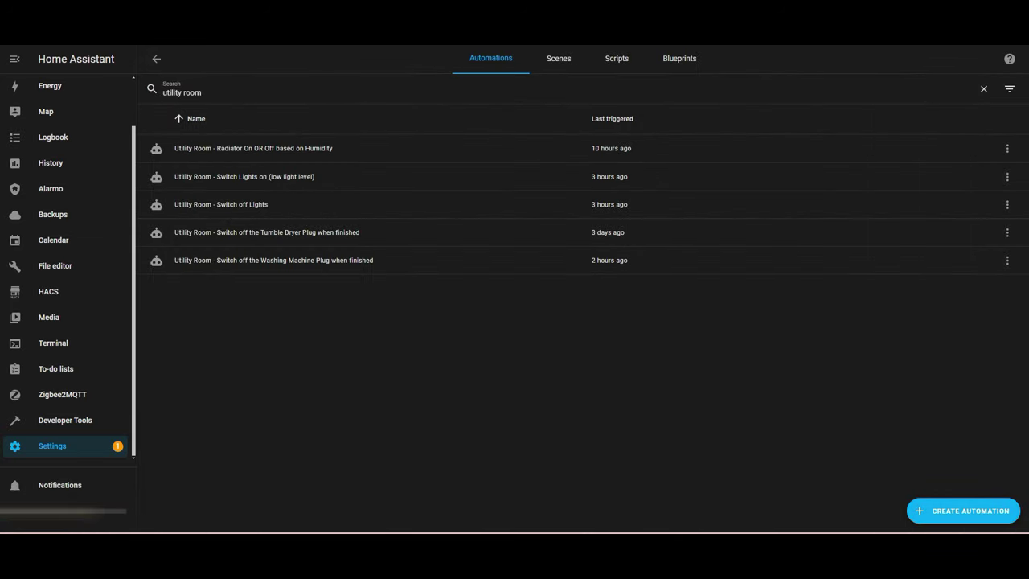
Step: Create a new empty automation from scratch
{"action": "left_click", "coordinate": [963, 510]}
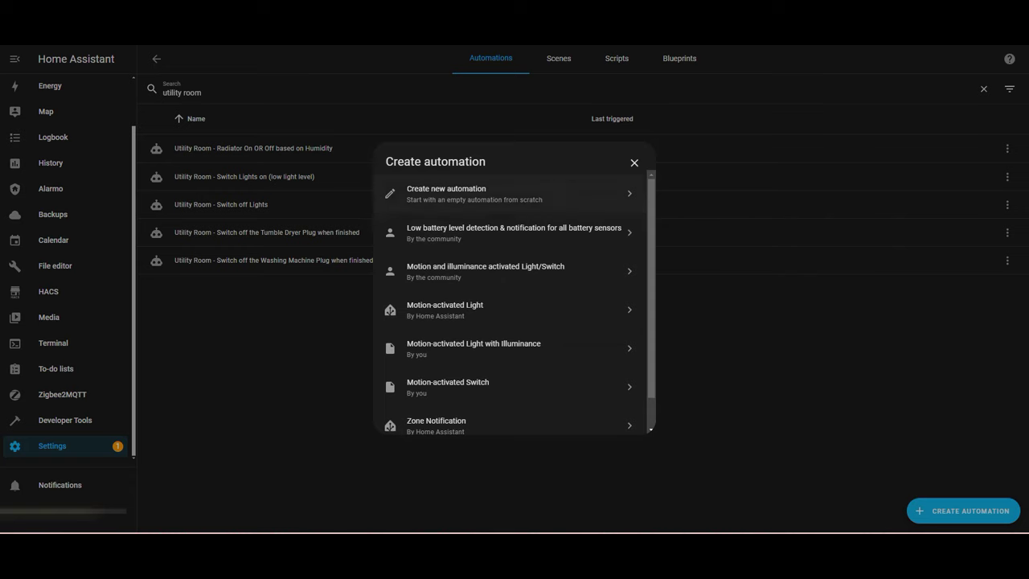
{"action": "left_click", "coordinate": [499, 194]}
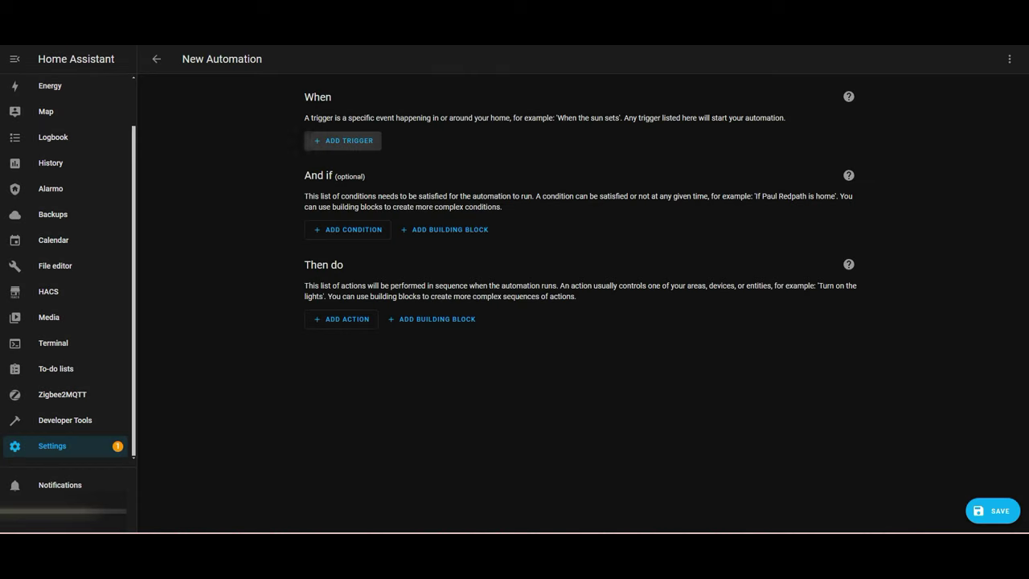
Step: Add a device trigger for the Utility Room Motion Sensor that fires when Motion started detecting motion
{"action": "left_click", "coordinate": [344, 140]}
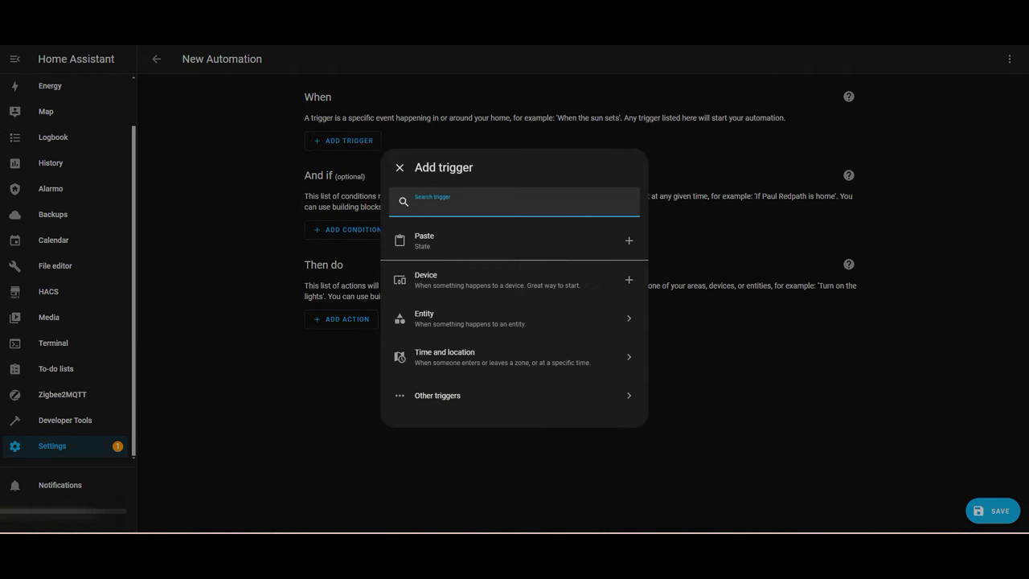
{"action": "left_click", "coordinate": [499, 279]}
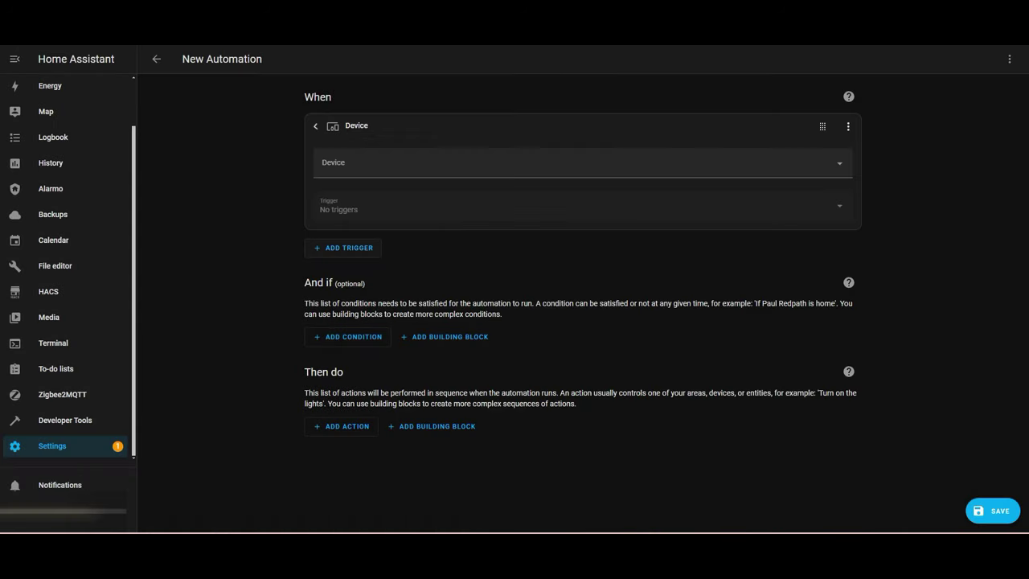
{"action": "type", "text": "uti"}
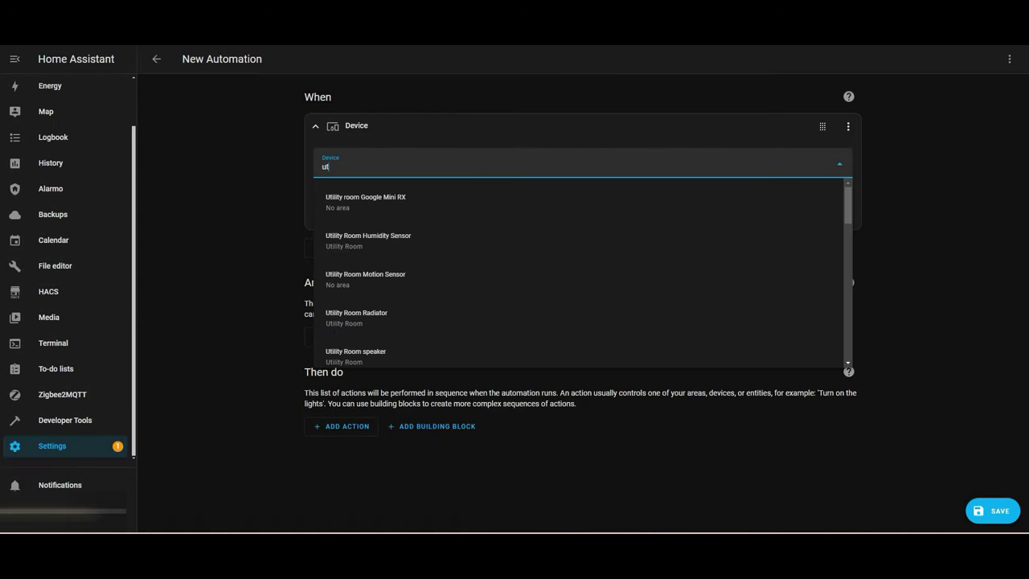
{"action": "type", "text": "l"}
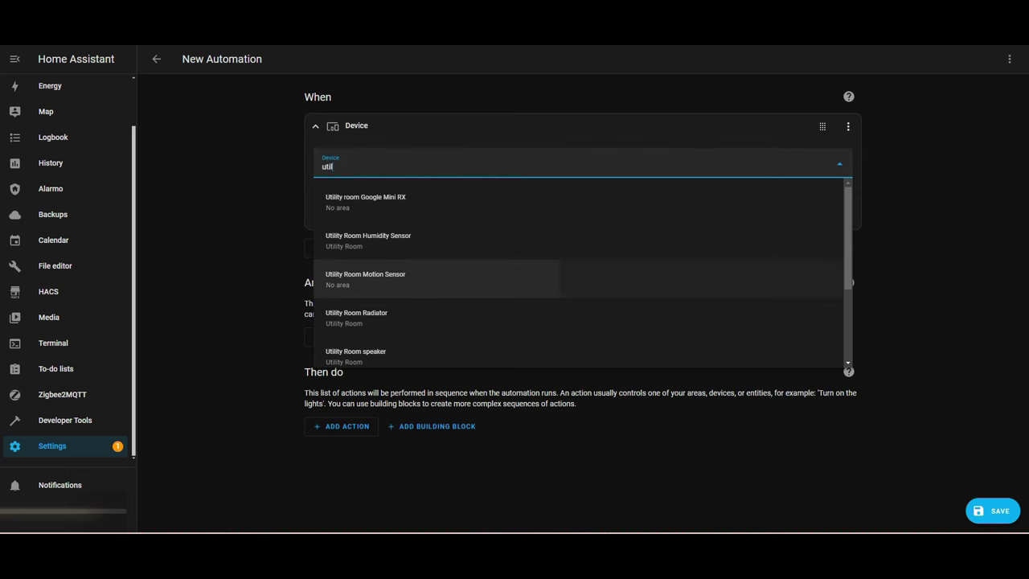
{"action": "left_click", "coordinate": [366, 279]}
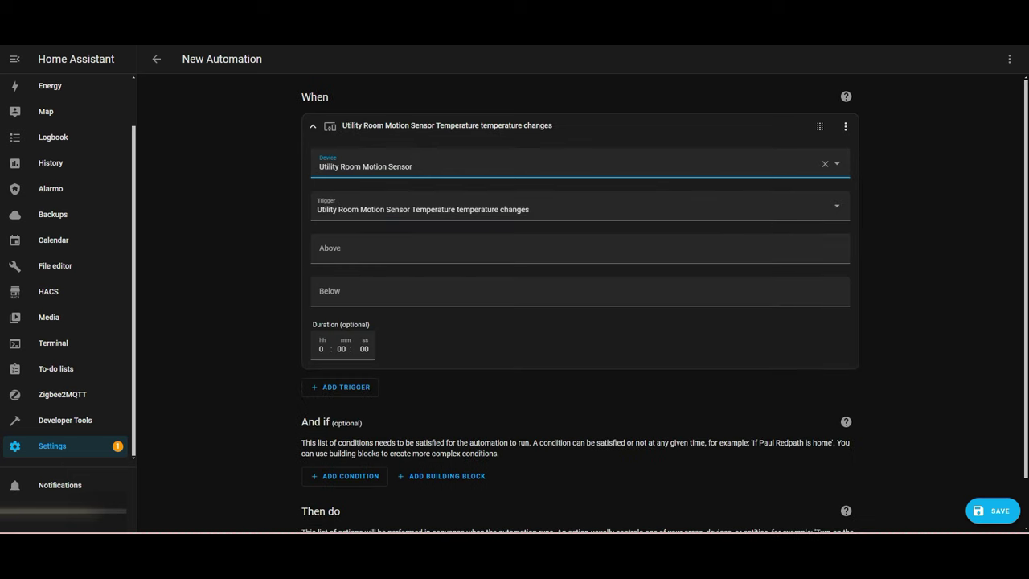
{"action": "left_click", "coordinate": [514, 208]}
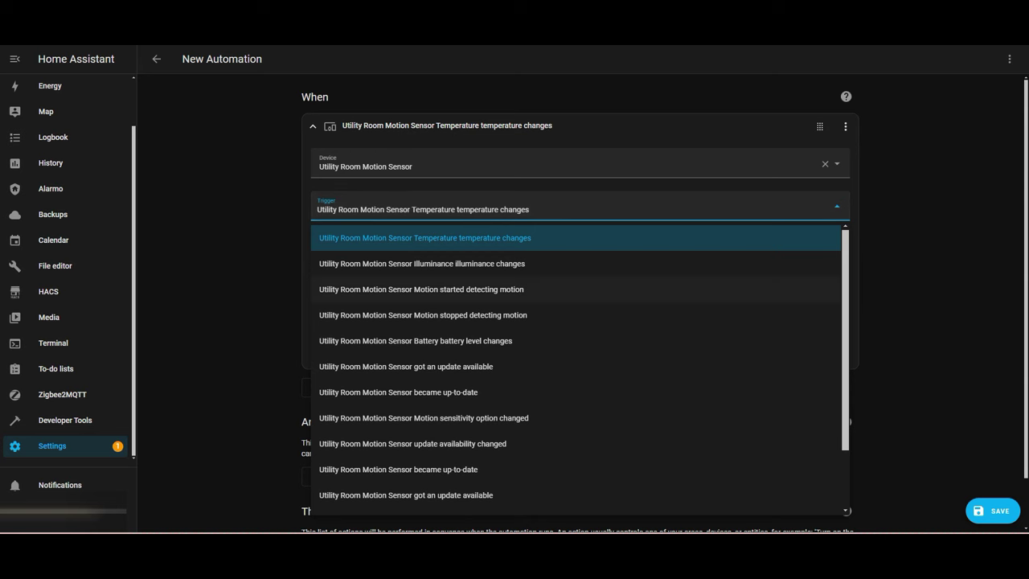
{"action": "left_click", "coordinate": [421, 290]}
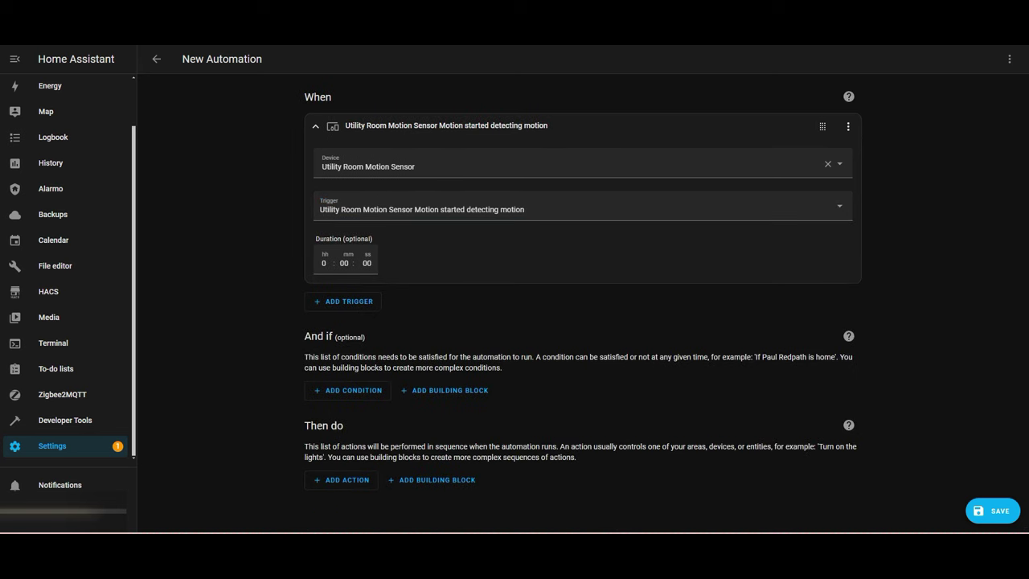
Step: Give the motion-started trigger the ID "Utility-Room-Motion-Detected" and collapse it
{"action": "left_click", "coordinate": [848, 126]}
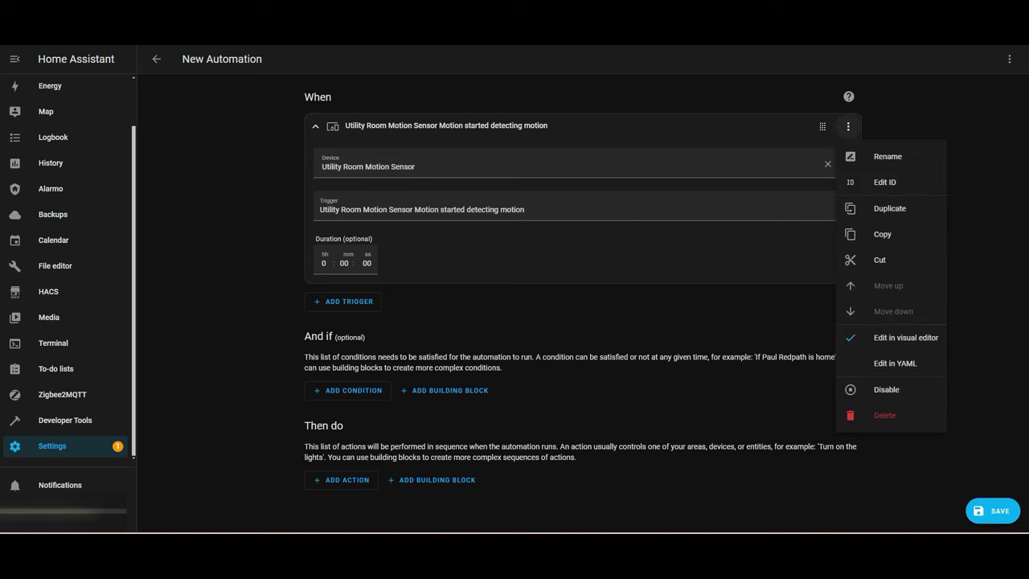
{"action": "left_click", "coordinate": [885, 182]}
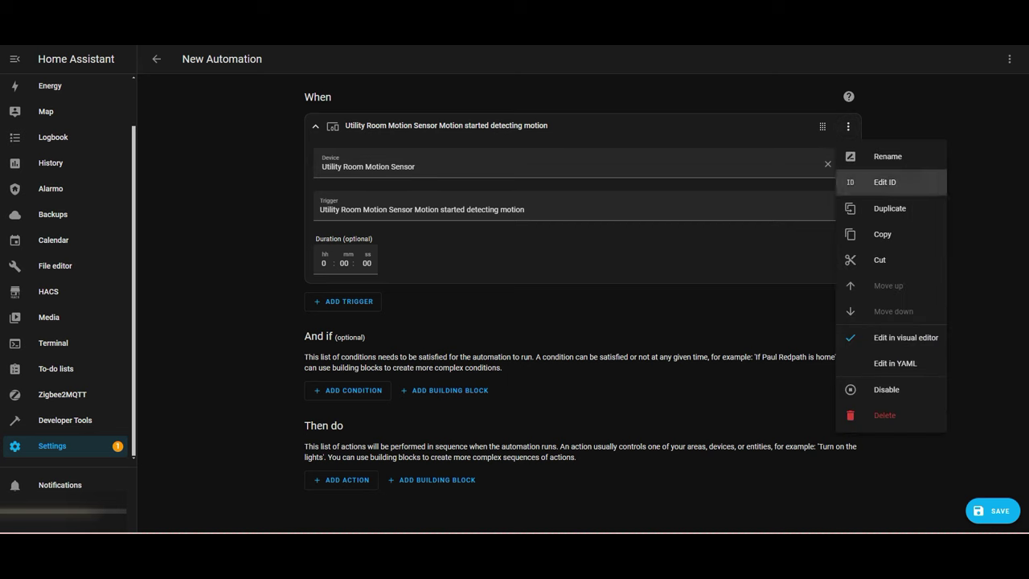
{"action": "left_click", "coordinate": [579, 163]}
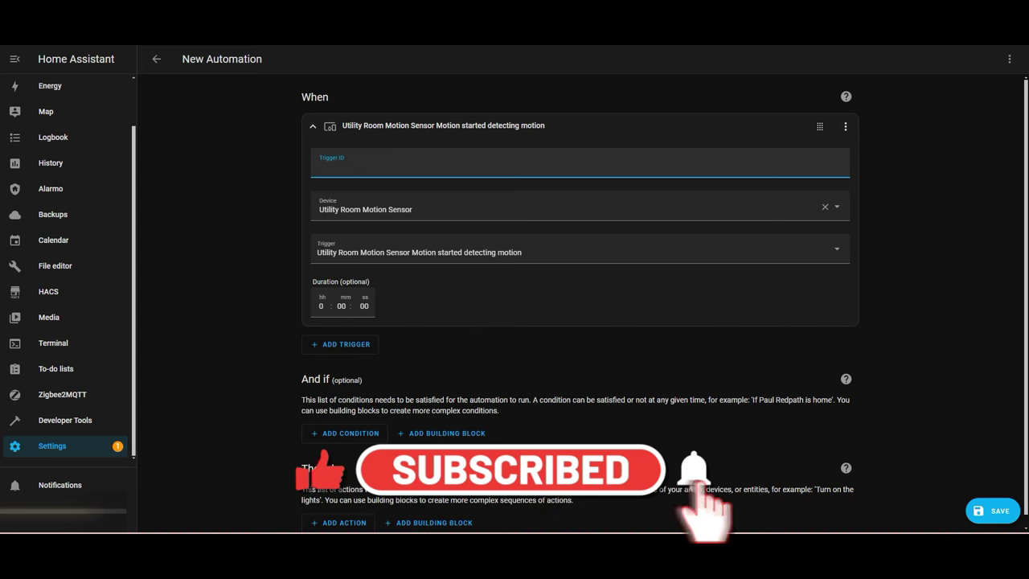
{"action": "type", "text": "Uti"}
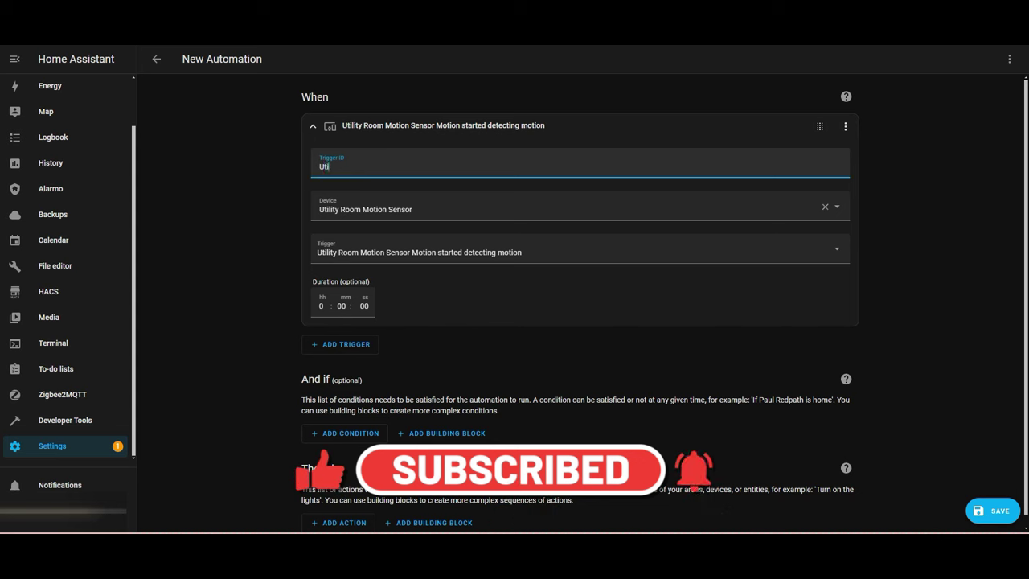
{"action": "type", "text": "lity"}
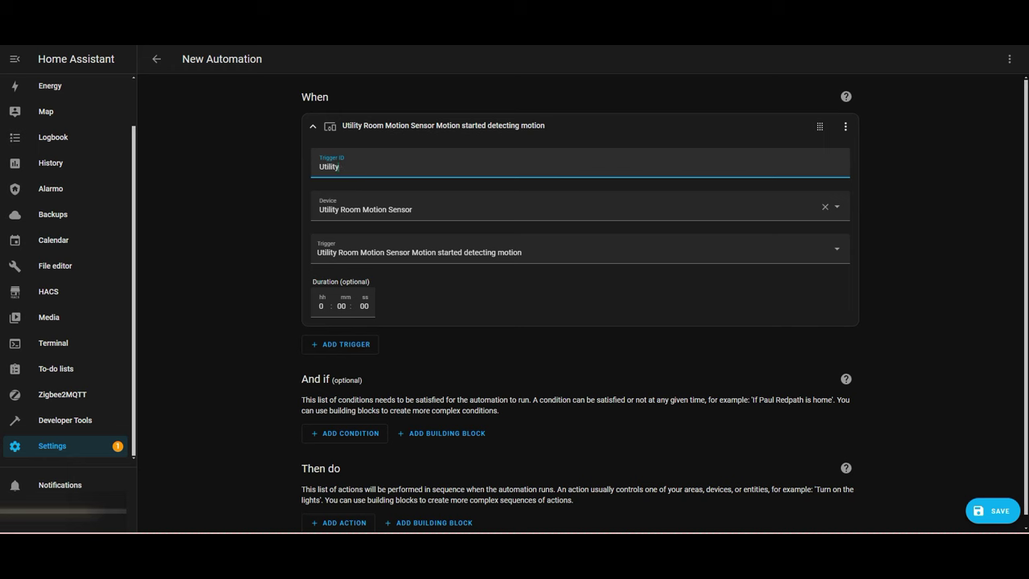
{"action": "type", "text": "=Room"}
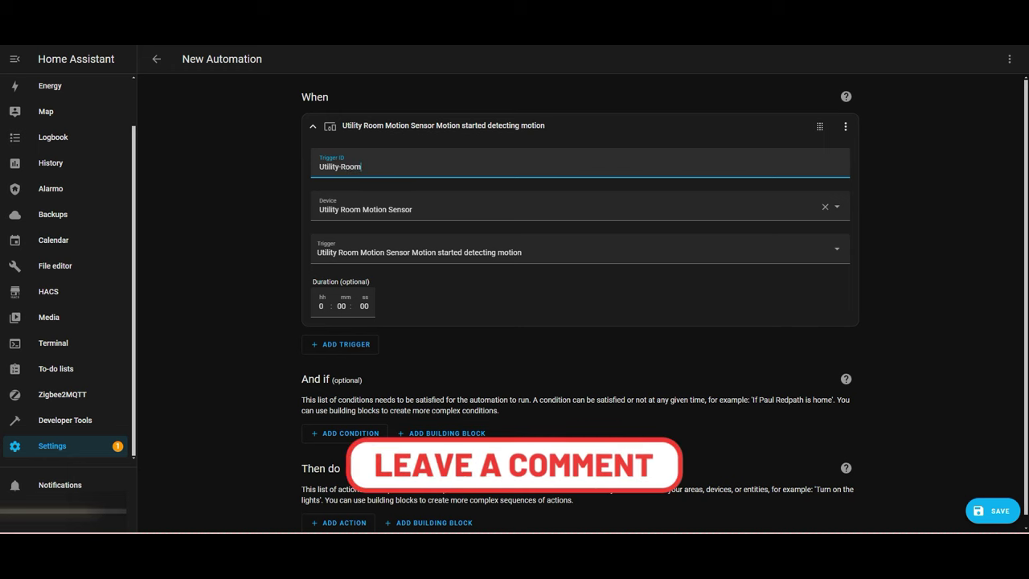
{"action": "type", "text": "-"}
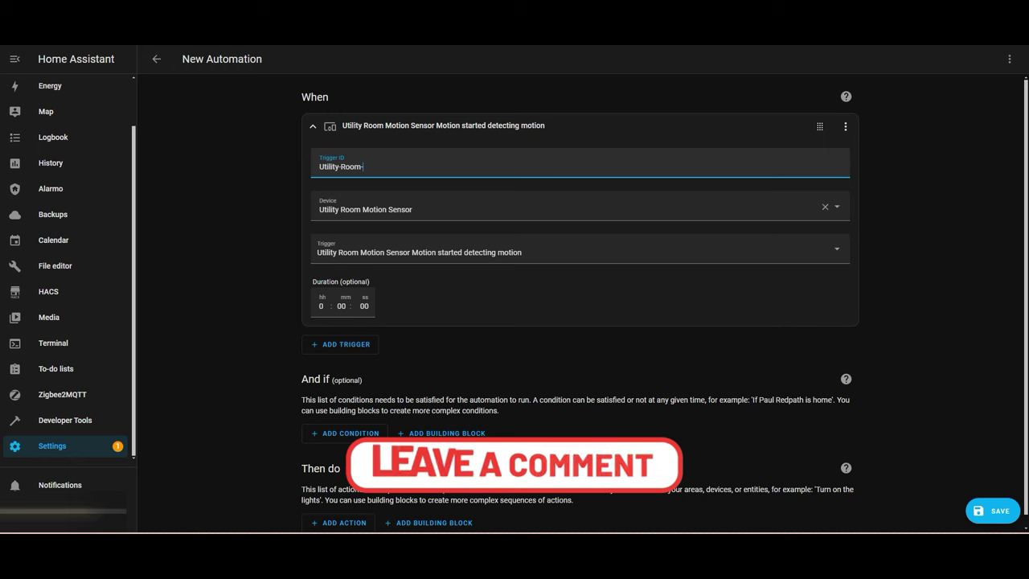
{"action": "type", "text": "Motion"}
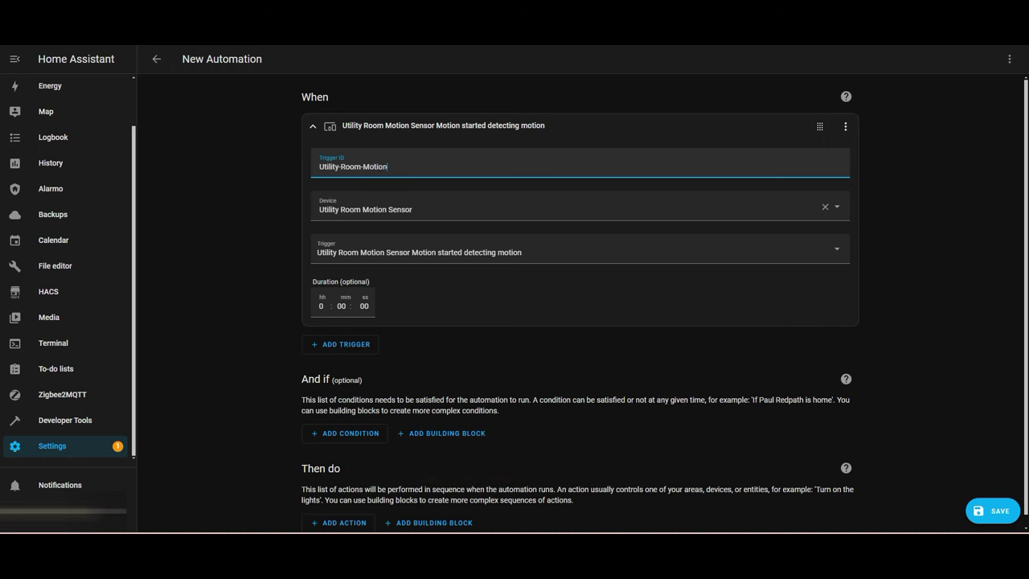
{"action": "type", "text": "-Detected"}
{"action": "left_click", "coordinate": [313, 126]}
Step: Add a second device trigger for the Utility Room Motion Sensor, Motion stopped detecting motion, with a duration of 2 minutes
{"action": "left_click", "coordinate": [343, 159]}
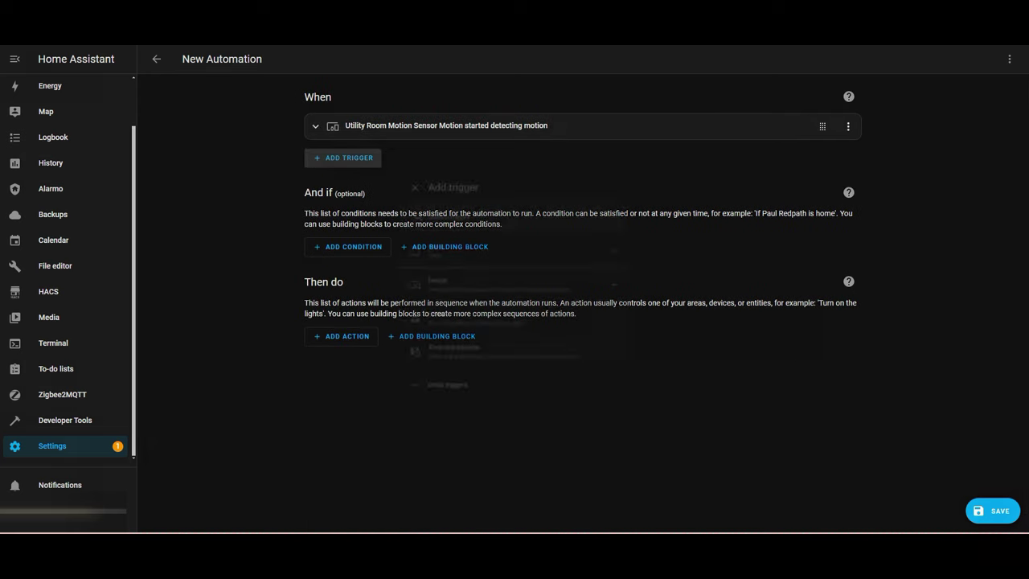
{"action": "left_click", "coordinate": [450, 280]}
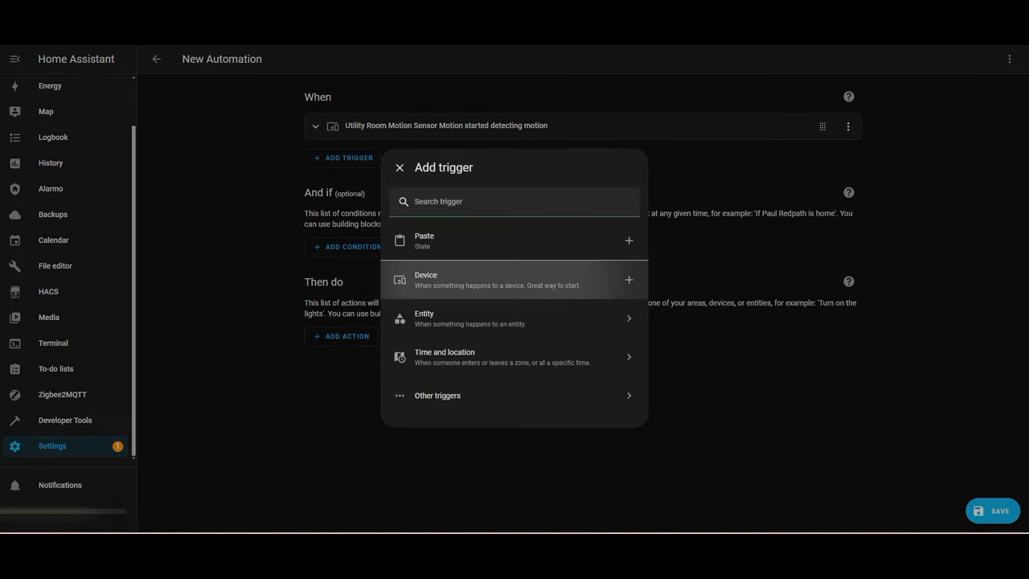
{"action": "type", "text": "util"}
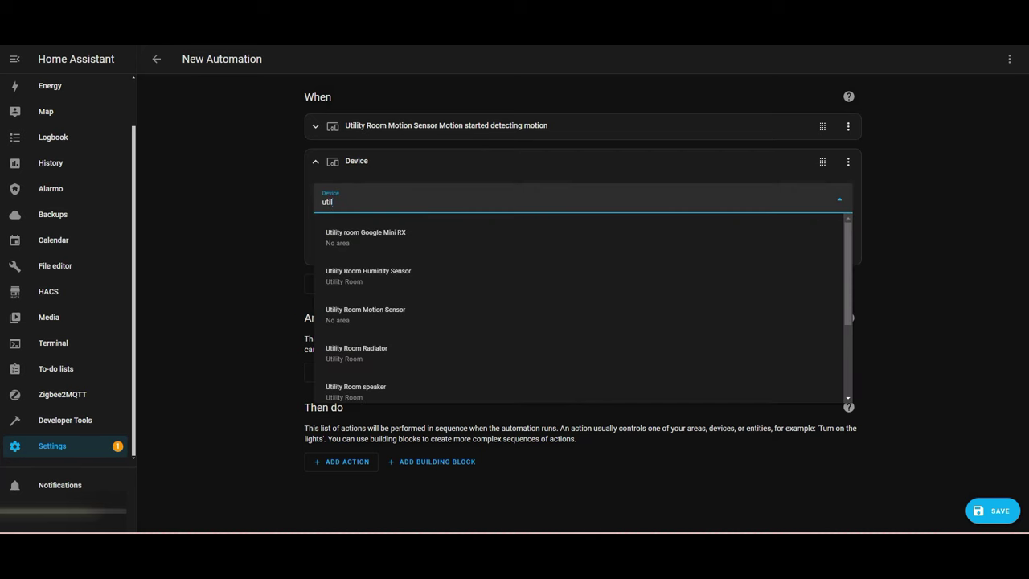
{"action": "type", "text": "ity room"}
{"action": "left_click", "coordinate": [366, 315]}
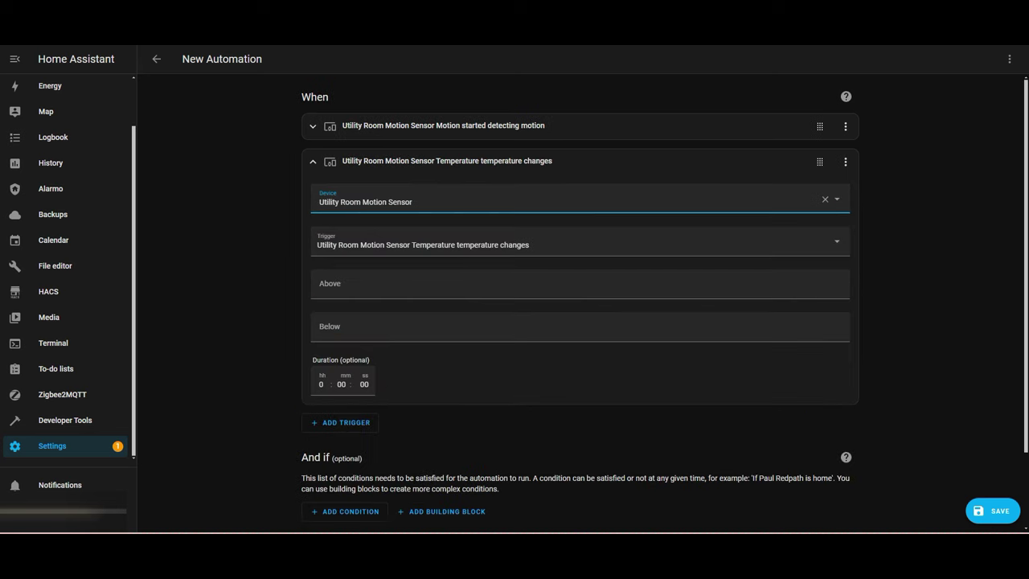
{"action": "left_click", "coordinate": [483, 242]}
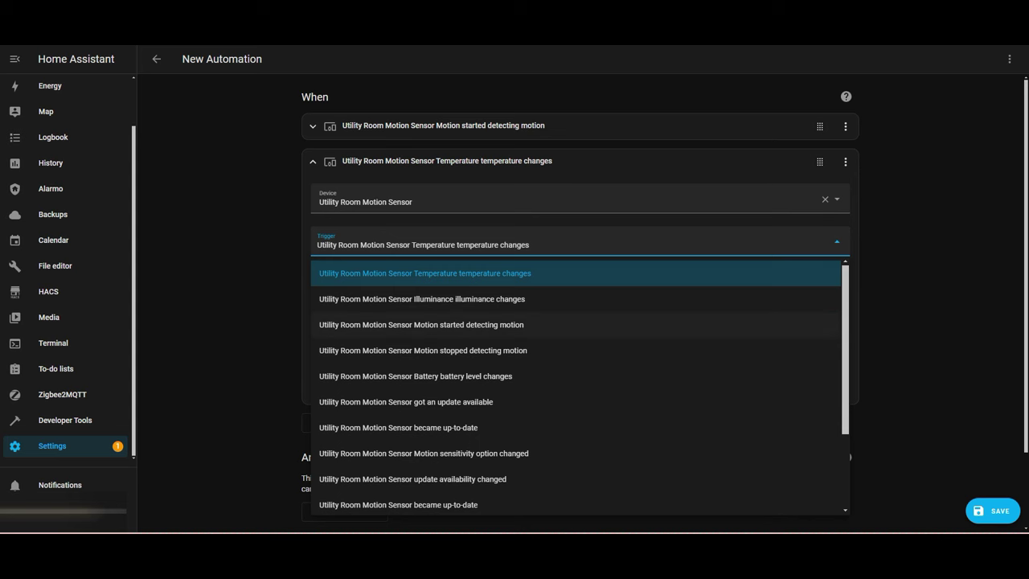
{"action": "key", "text": "Return"}
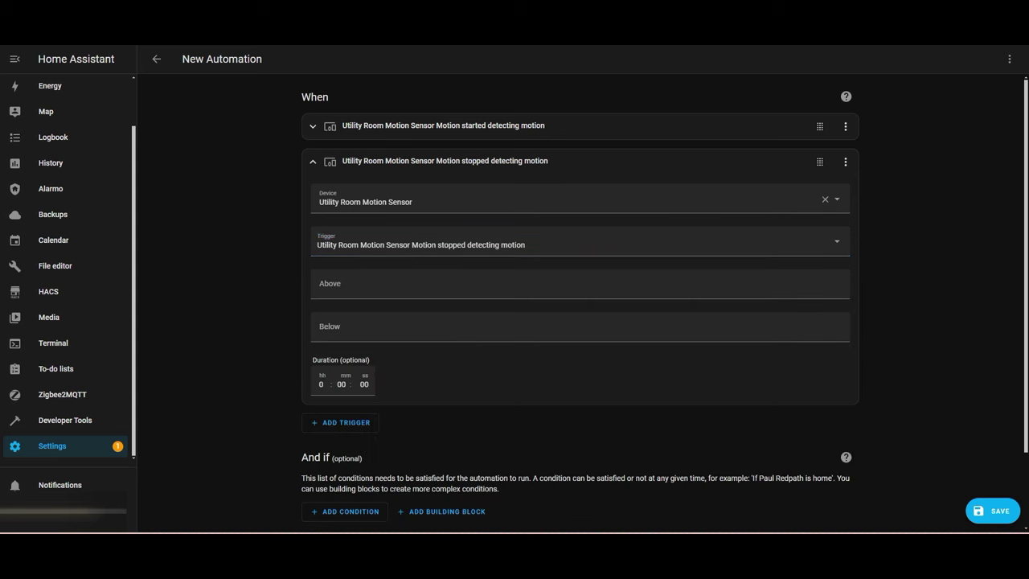
{"action": "key", "text": "Tab"}
{"action": "key", "text": "Tab"}
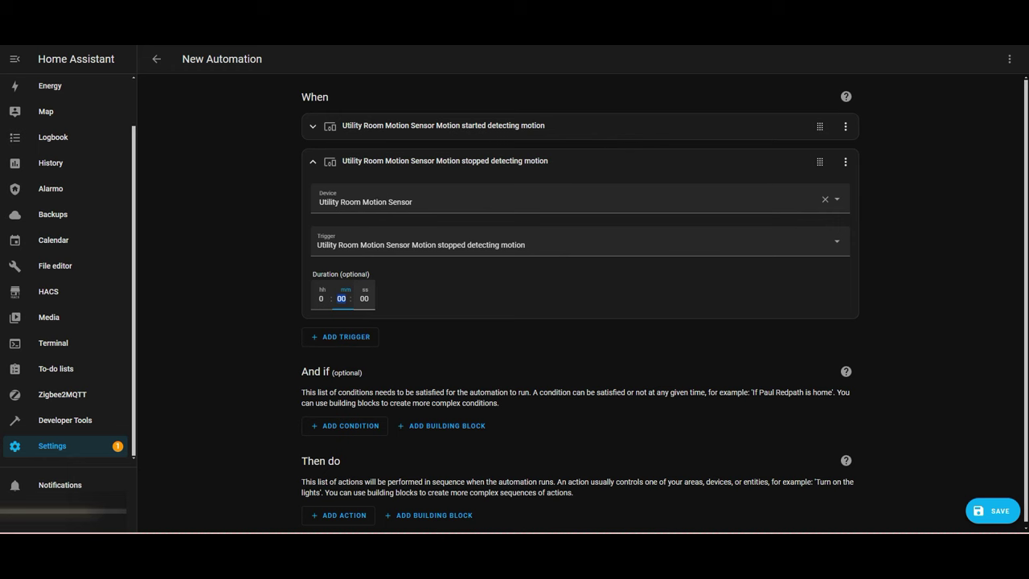
{"action": "type", "text": "2"}
Step: Enable the trigger ID on the motion-stopped trigger and copy the first trigger's ID, "Utility-Room-Motion-Detected", into it
{"action": "left_click", "coordinate": [845, 161]}
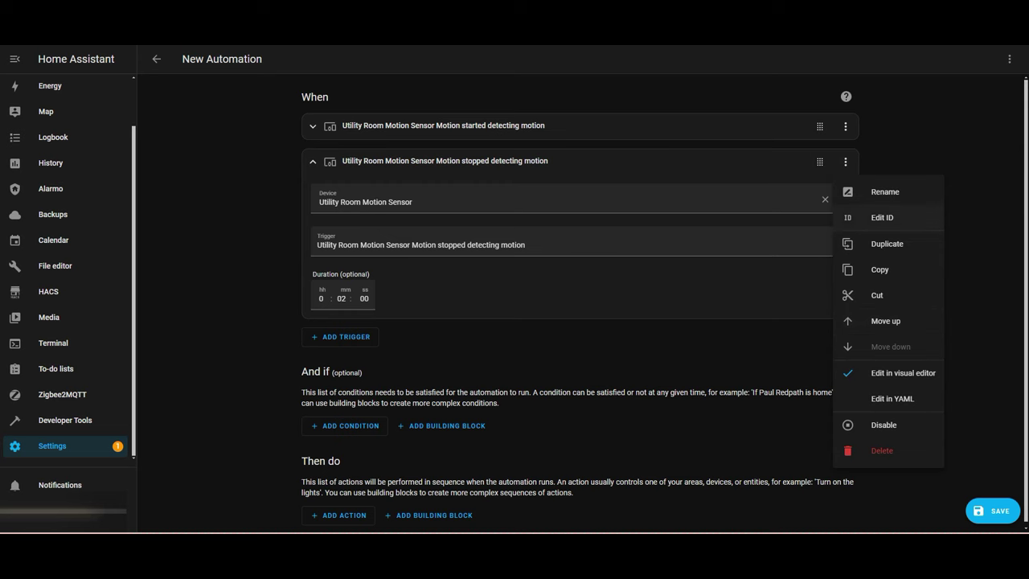
{"action": "left_click", "coordinate": [882, 218]}
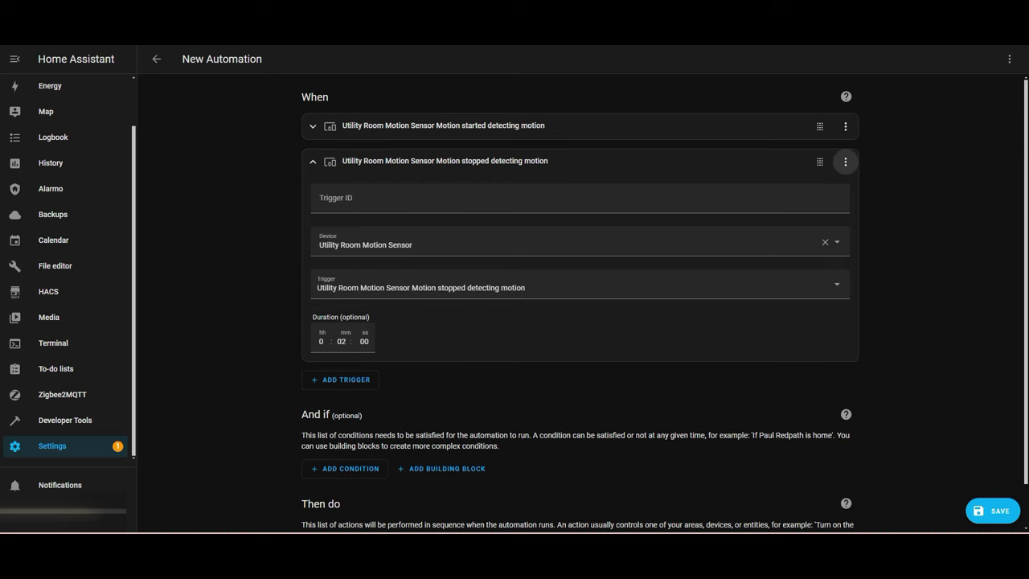
{"action": "left_click", "coordinate": [444, 126]}
{"action": "left_click", "coordinate": [434, 166]}
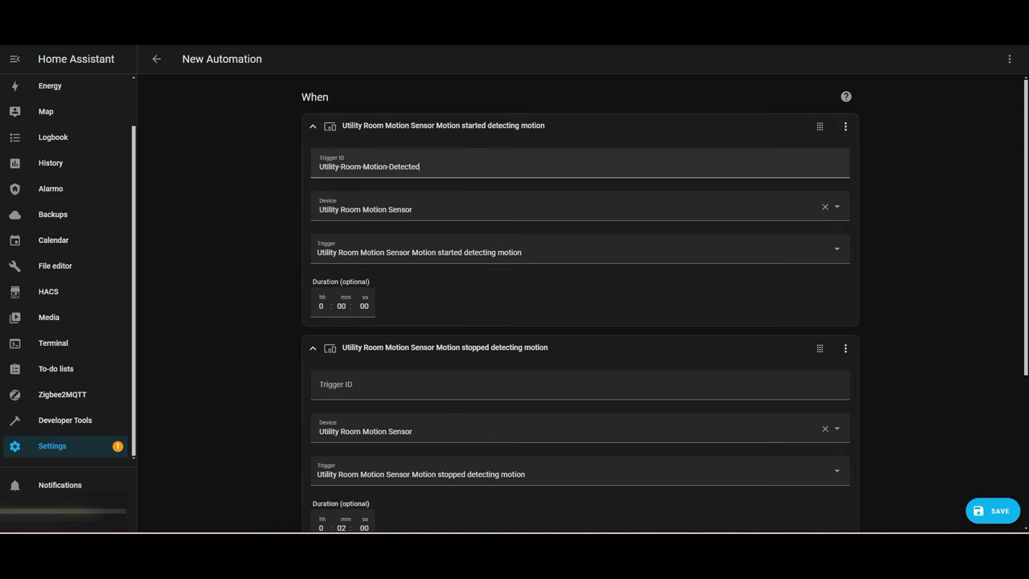
{"action": "key", "text": "ctrl+shift+Left"}
{"action": "key", "text": "ctrl+shift+Left"}
{"action": "key", "text": "ctrl+shift+Left"}
{"action": "key", "text": "ctrl+shift+Left"}
{"action": "key", "text": "ctrl+c"}
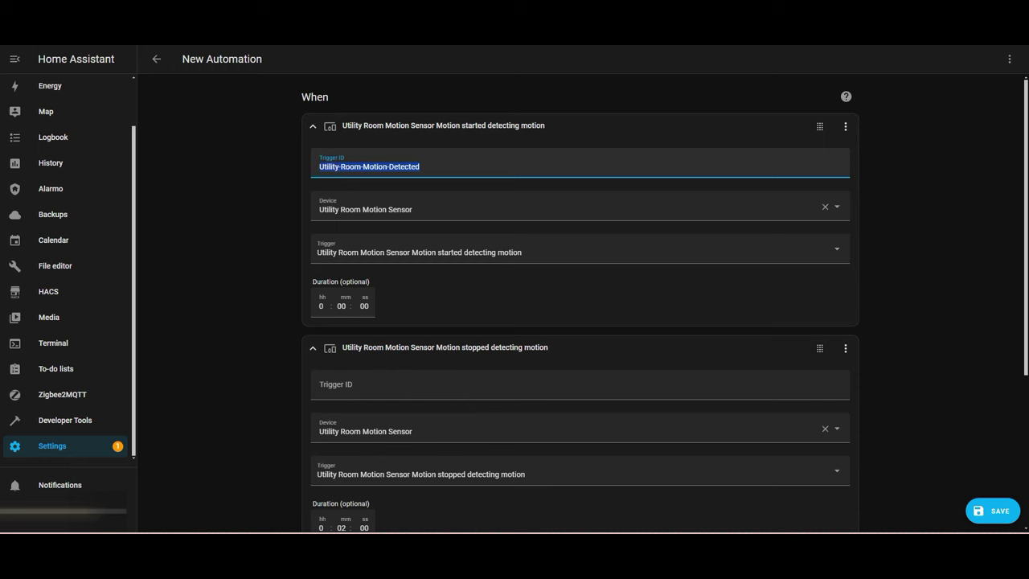
{"action": "left_click", "coordinate": [354, 386]}
{"action": "key", "text": "ctrl+v"}
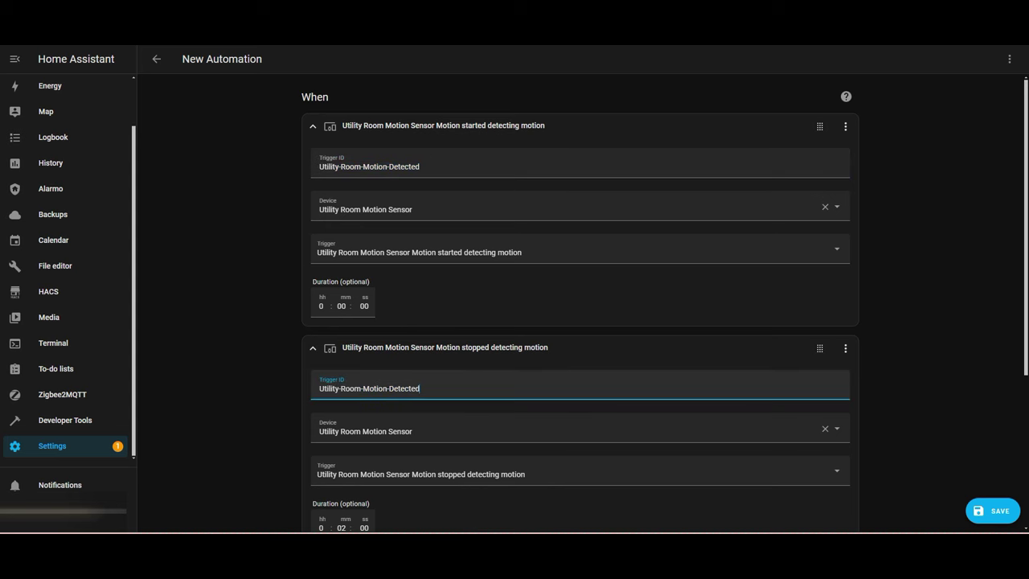
Step: Change the motion-stopped trigger's ID to "Utility-Room-Motion-stops-Detecting" and collapse both triggers
{"action": "left_click", "coordinate": [389, 389]}
{"action": "type", "text": "stops-"}
{"action": "key", "text": "BackSpace"}
{"action": "key", "text": "BackSpace"}
{"action": "type", "text": "ing"}
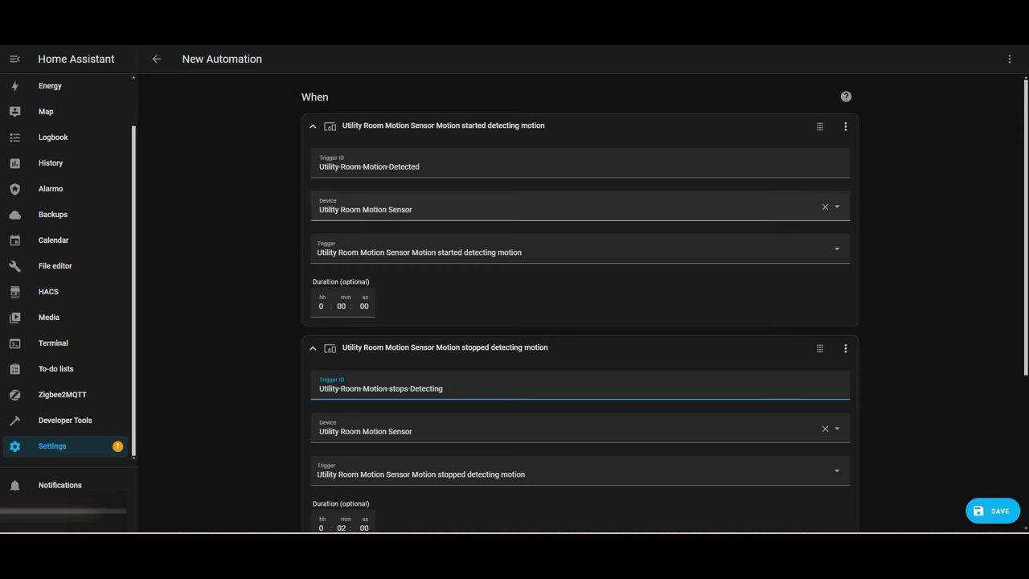
{"action": "left_click", "coordinate": [313, 127]}
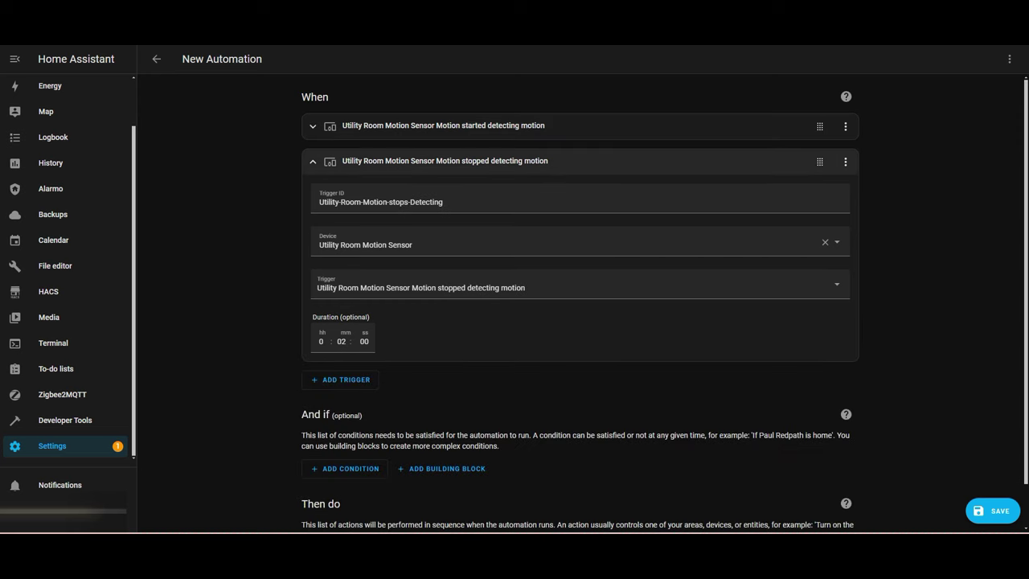
{"action": "left_click", "coordinate": [313, 162]}
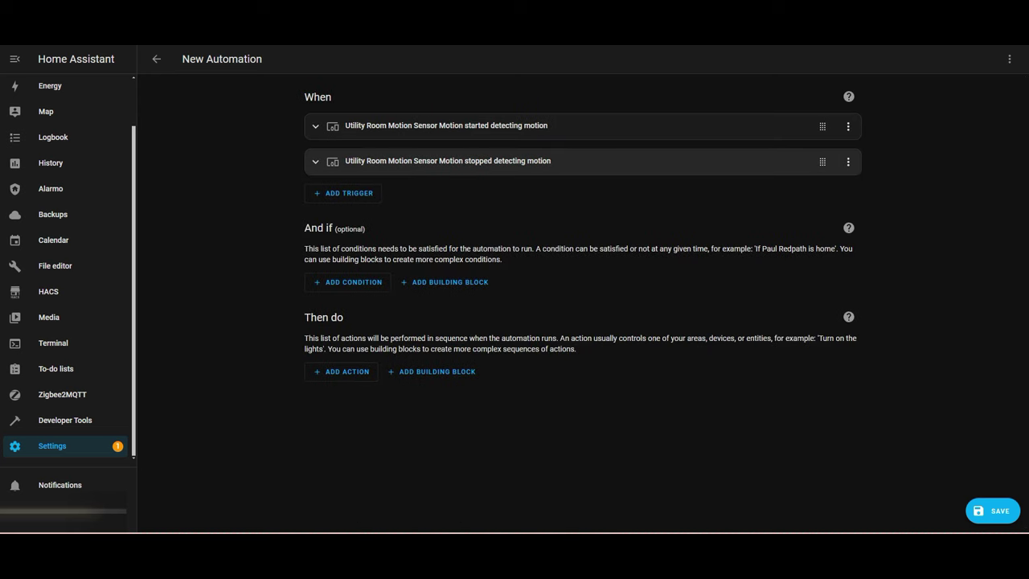
Step: Add a Choose action and give Option 1 a device action that turns on Utility Room Spot Lights
{"action": "left_click", "coordinate": [341, 371]}
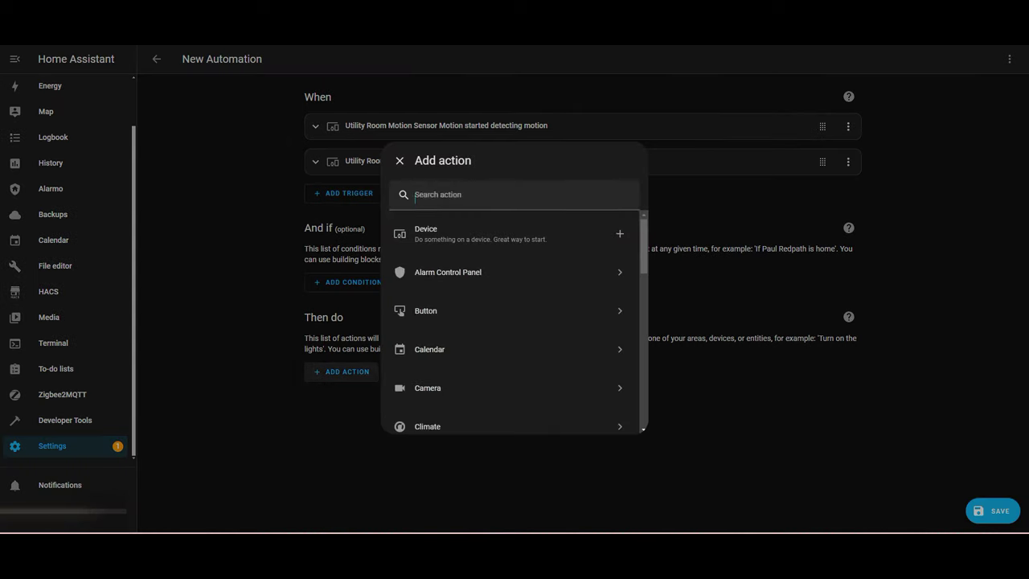
{"action": "type", "text": "choise"}
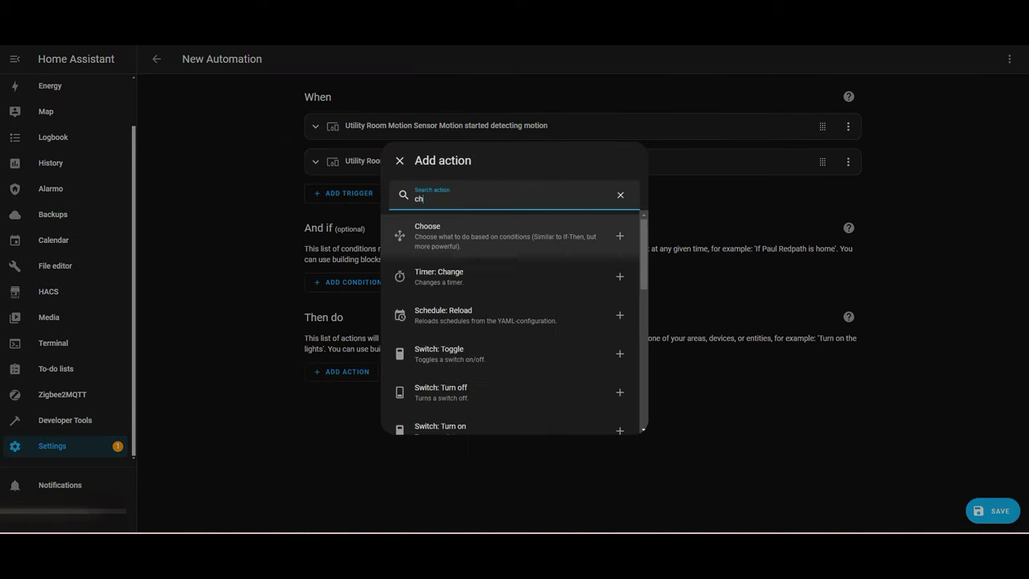
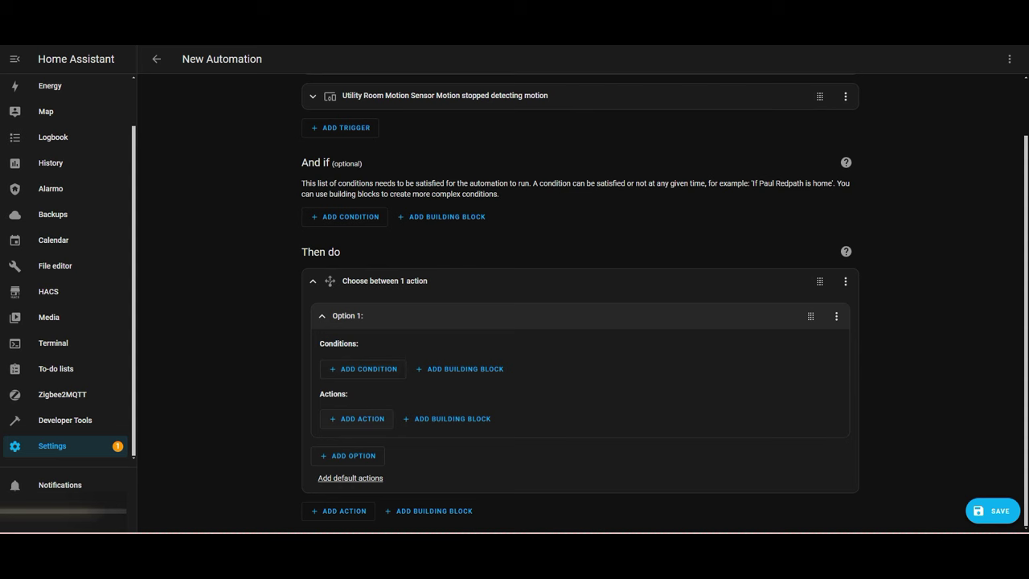
{"action": "left_click", "coordinate": [357, 419]}
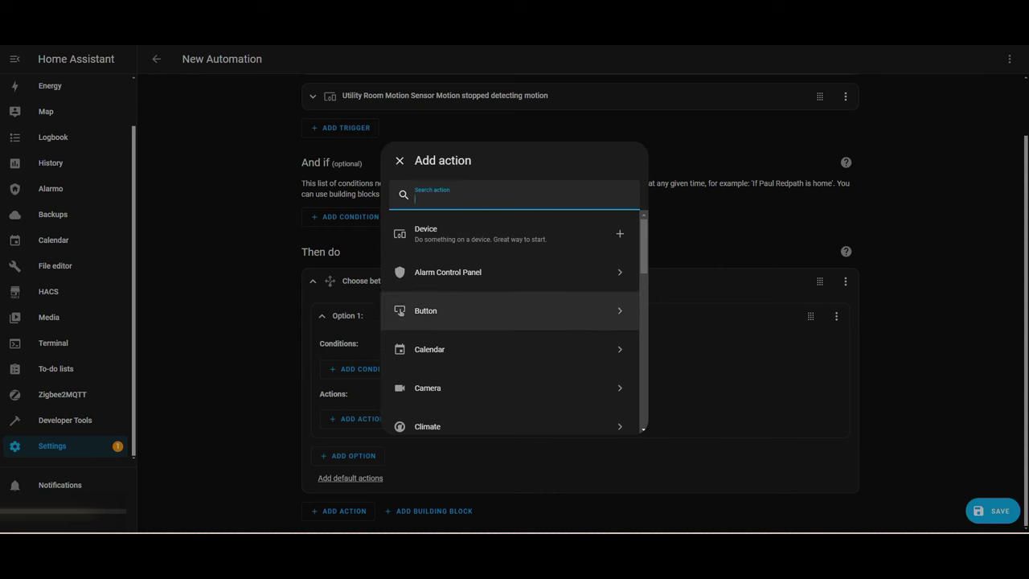
{"action": "left_click", "coordinate": [426, 233]}
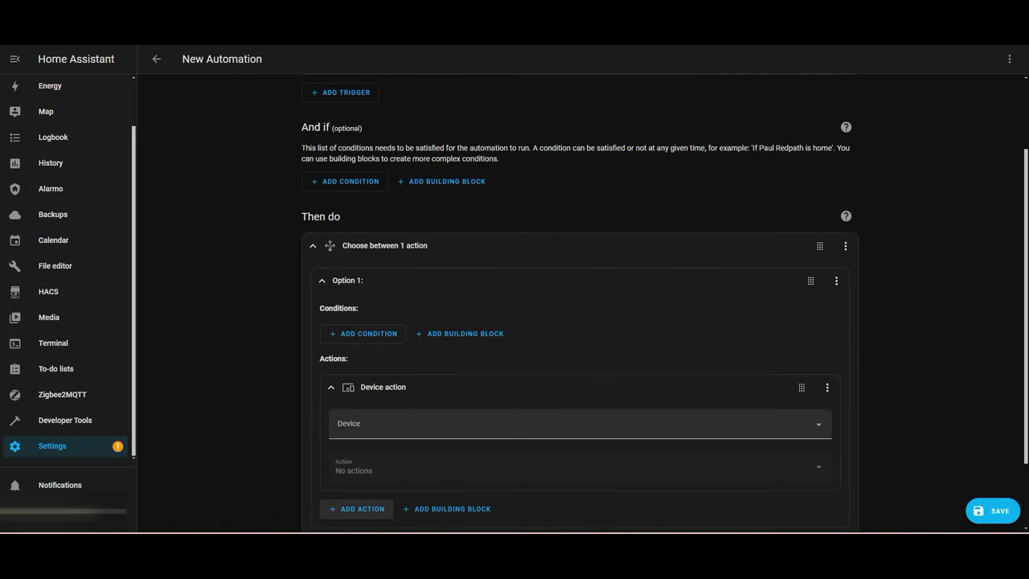
{"action": "left_click", "coordinate": [514, 423]}
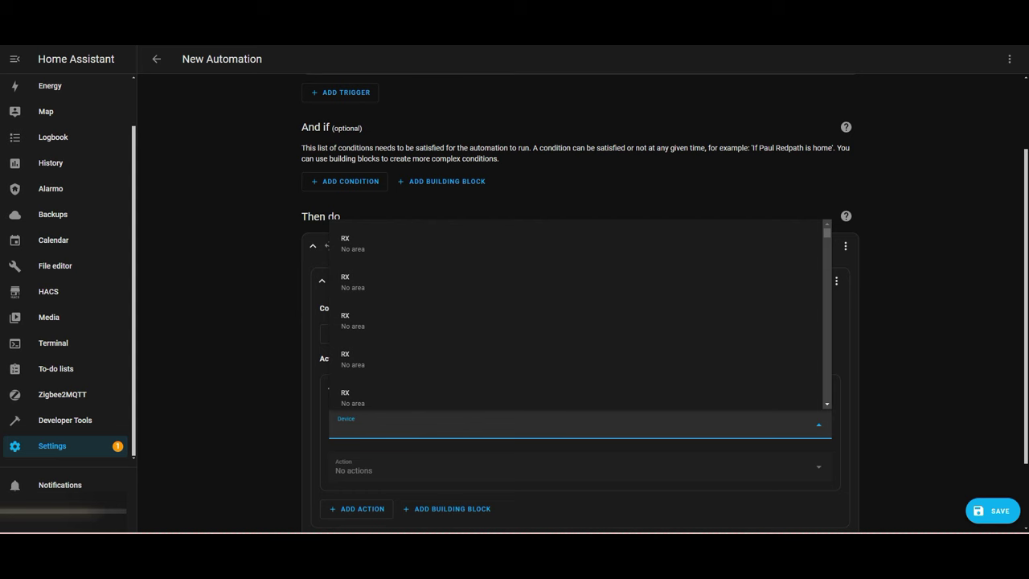
{"action": "type", "text": "utility "}
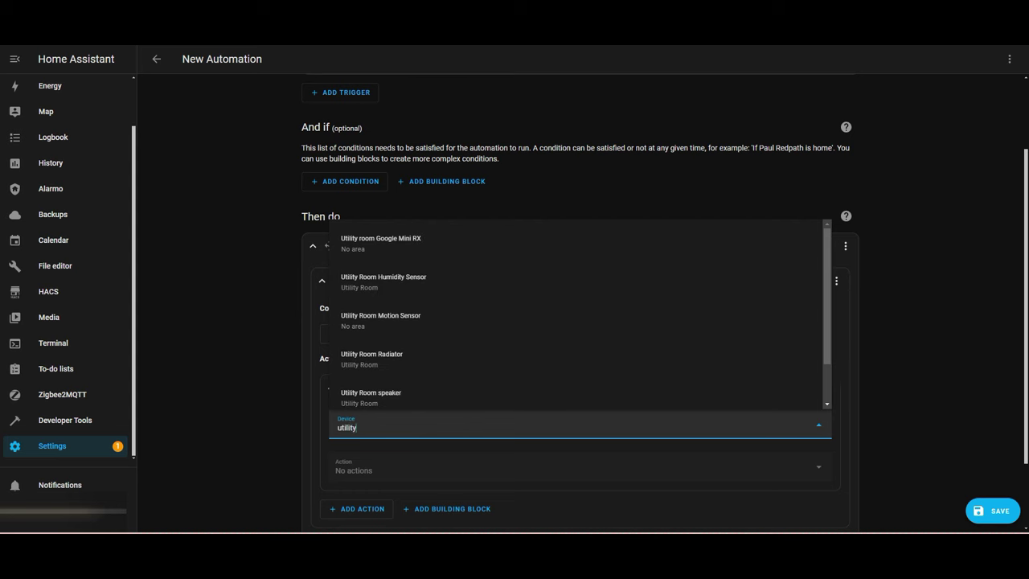
{"action": "type", "text": "room li"}
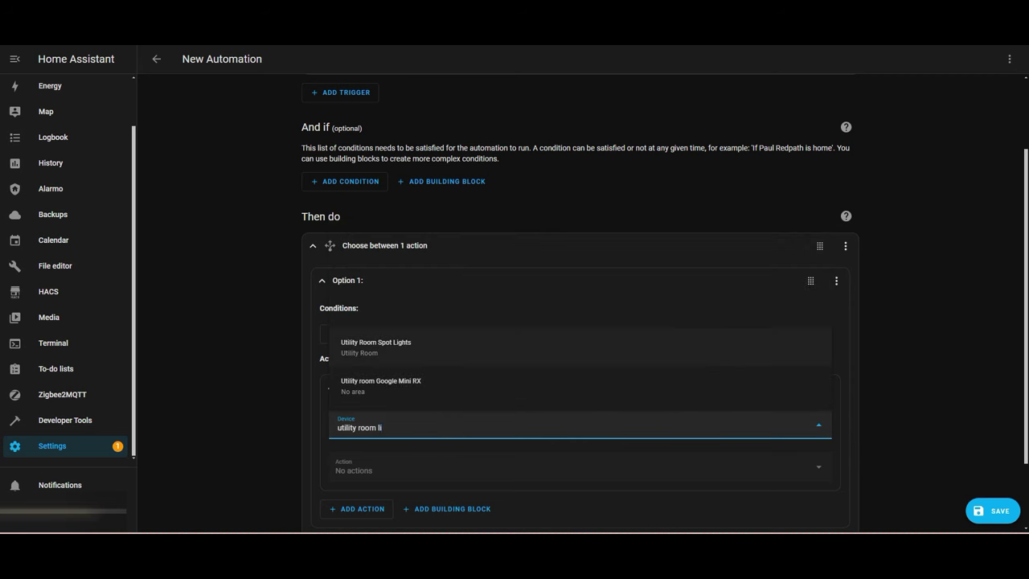
{"action": "left_click", "coordinate": [376, 347]}
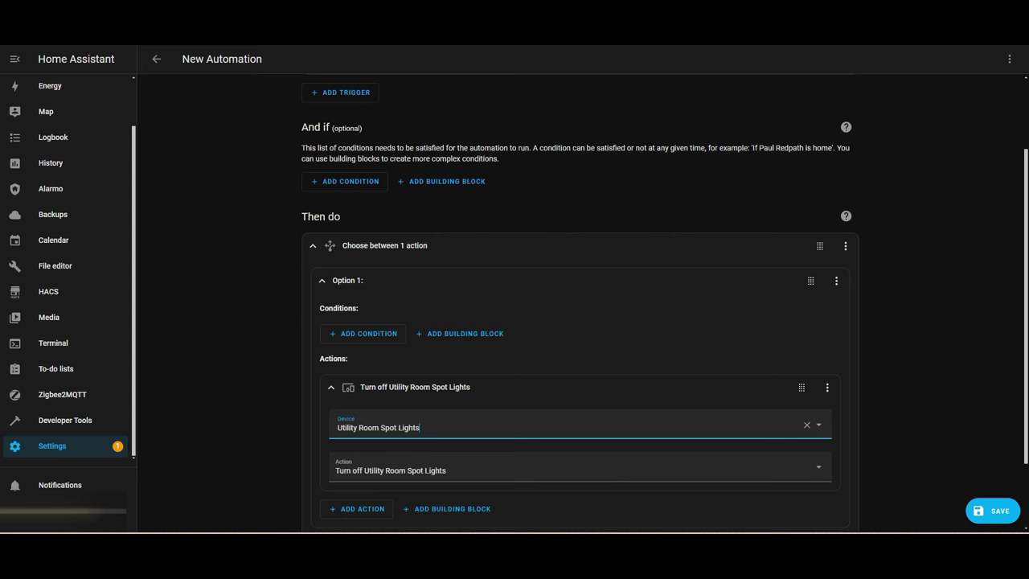
{"action": "left_click", "coordinate": [579, 468]}
{"action": "key", "text": "Down"}
{"action": "key", "text": "Return"}
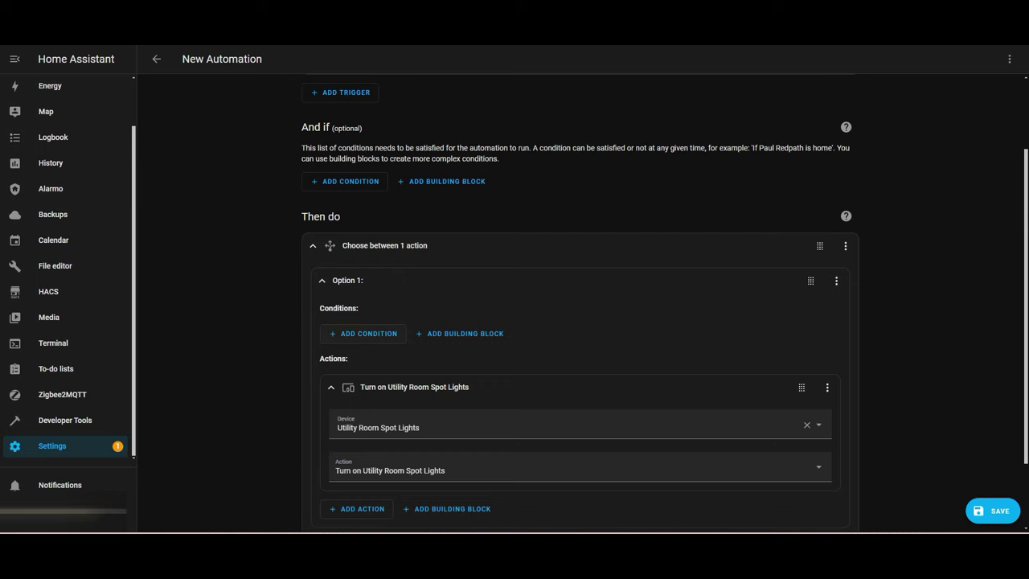
Step: Add a Triggered by condition for Utility-Room-Motion-Detected to Option 1, then collapse the condition and the action
{"action": "left_click", "coordinate": [363, 333]}
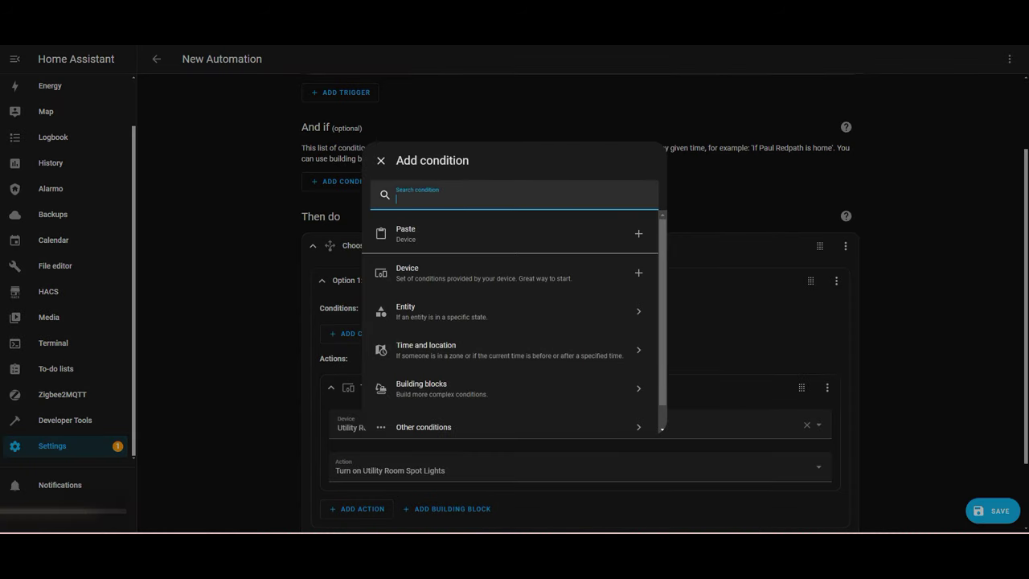
{"action": "type", "text": "trigge"}
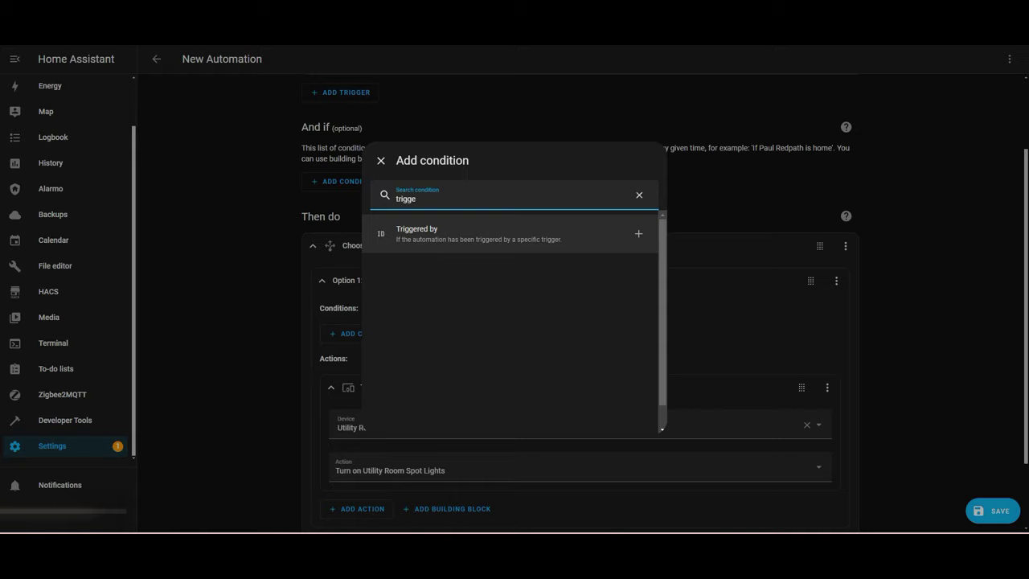
{"action": "left_click", "coordinate": [437, 234]}
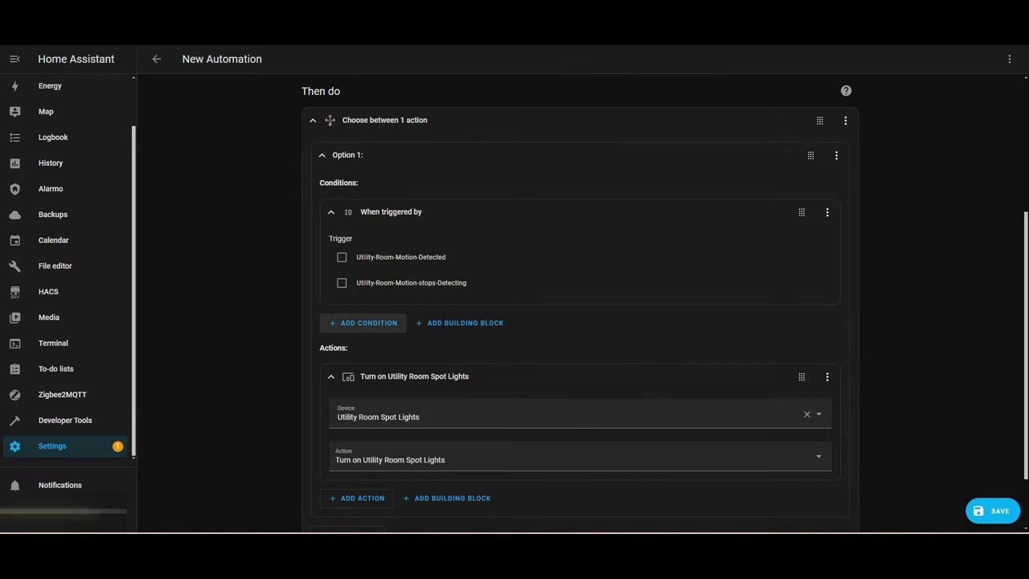
{"action": "left_click", "coordinate": [342, 258]}
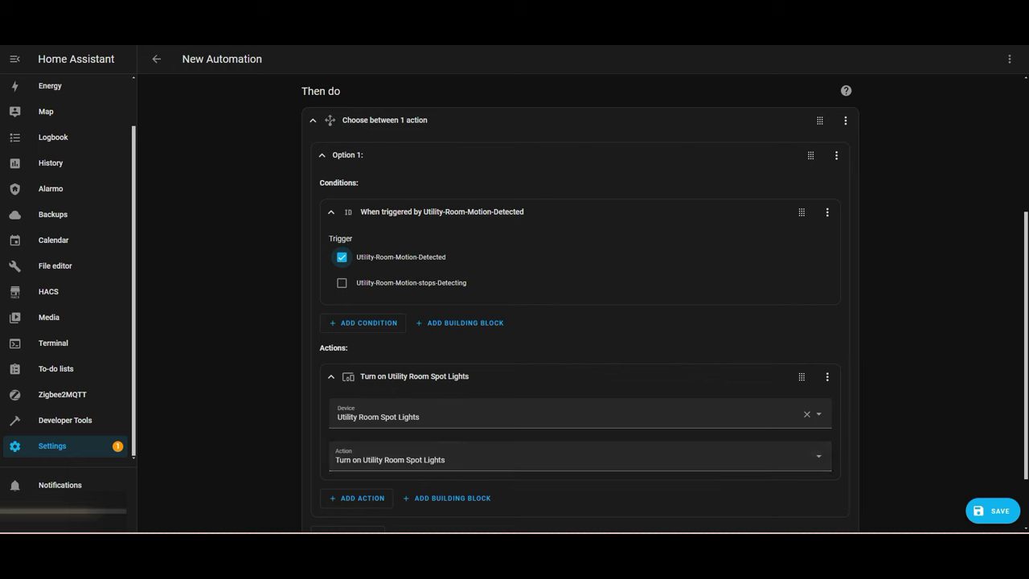
{"action": "left_click", "coordinate": [331, 212]}
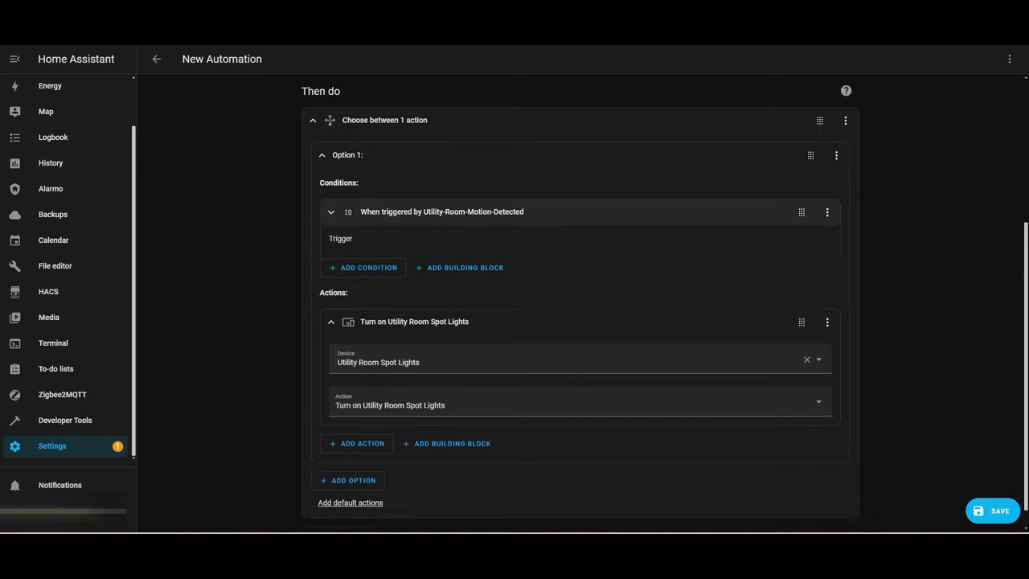
{"action": "left_click", "coordinate": [331, 298]}
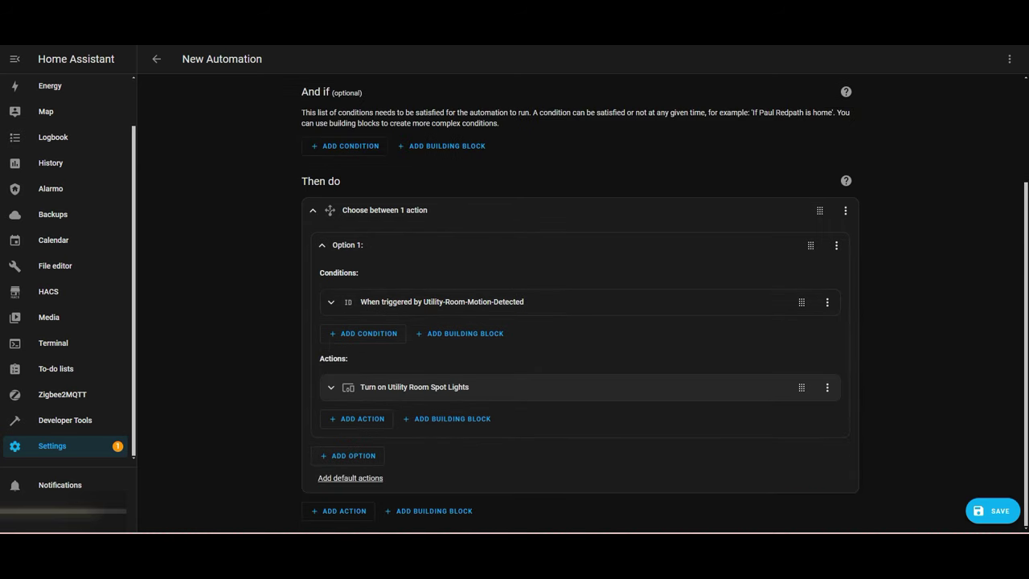
Step: Add Option 2 to the Choose action with a Triggered by condition for Utility-Room-Motion-stops-Detecting
{"action": "left_click", "coordinate": [348, 455]}
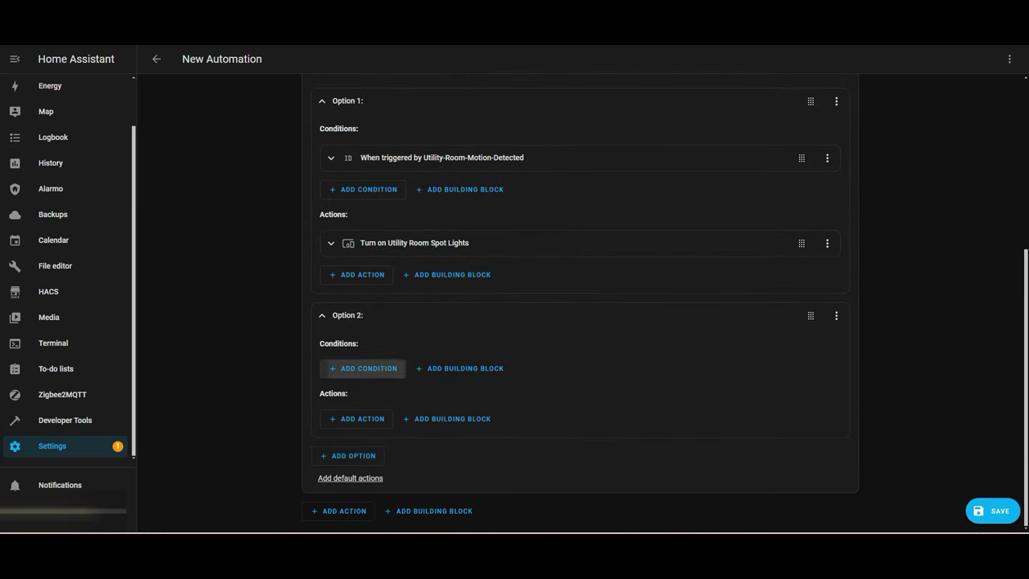
{"action": "left_click", "coordinate": [363, 368]}
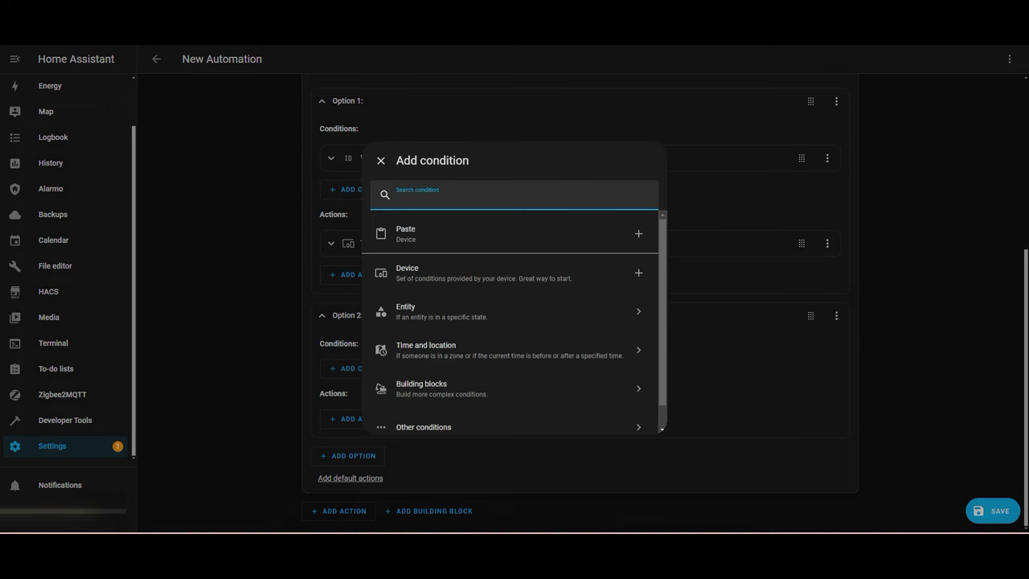
{"action": "type", "text": "trigger"}
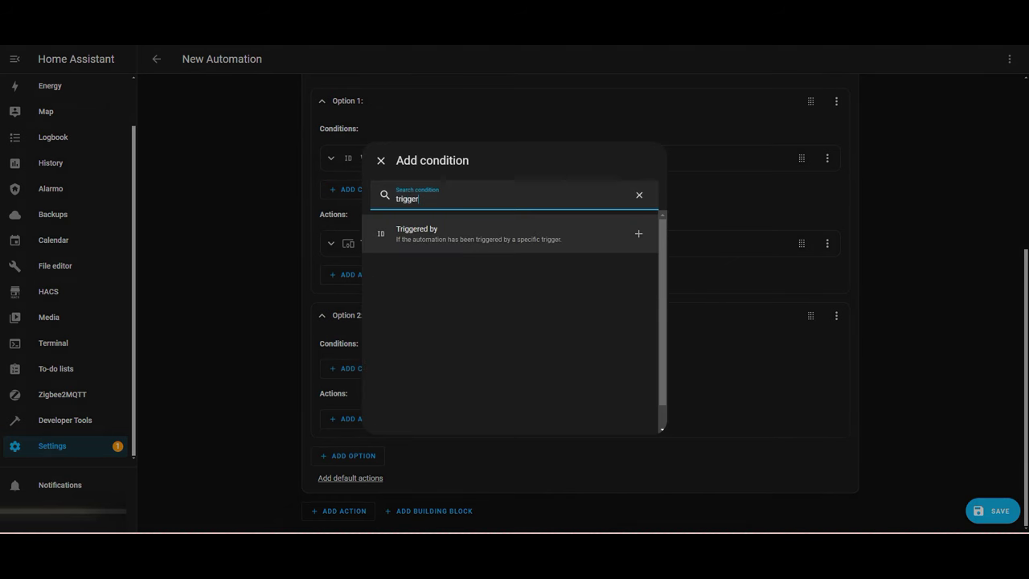
{"action": "left_click", "coordinate": [458, 235]}
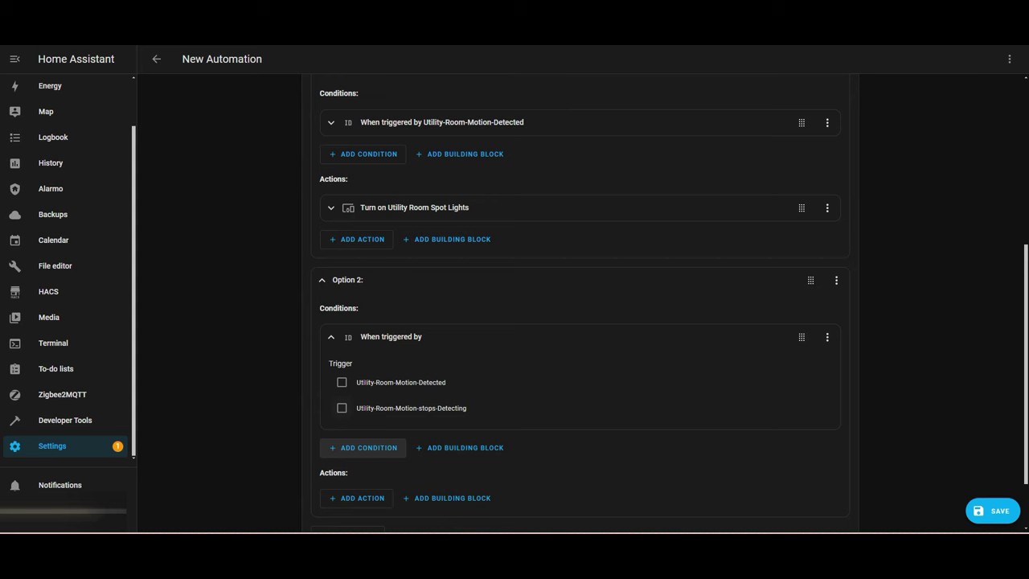
{"action": "left_click", "coordinate": [342, 409]}
Step: Add a device action to Option 2 that turns off Utility Room Spot Lights
{"action": "scroll", "coordinate": [579, 322], "scroll_direction": "down", "scroll_amount": 2}
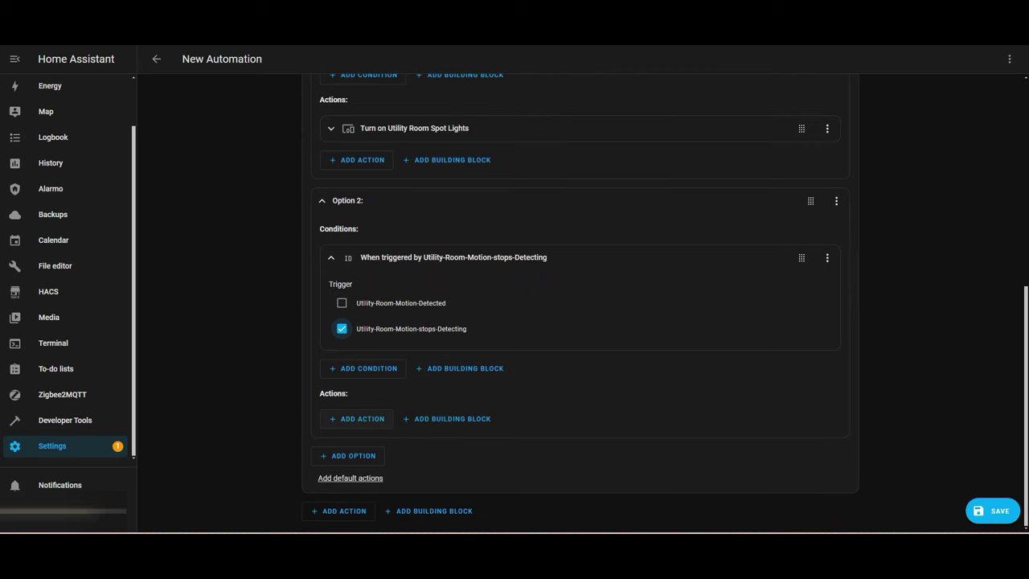
{"action": "left_click", "coordinate": [357, 418]}
{"action": "left_click", "coordinate": [426, 259]}
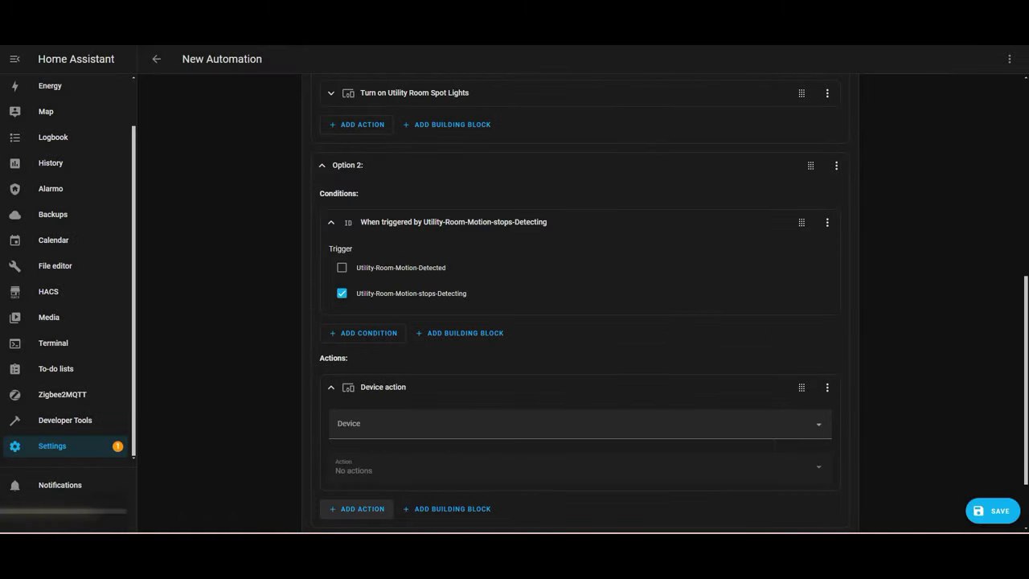
{"action": "type", "text": "utility ro"}
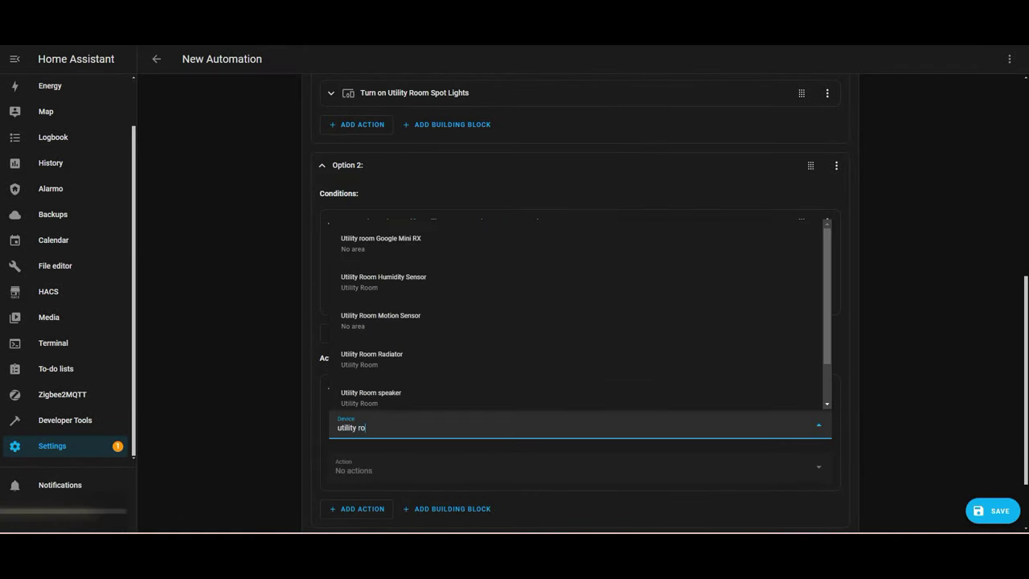
{"action": "type", "text": "om light"}
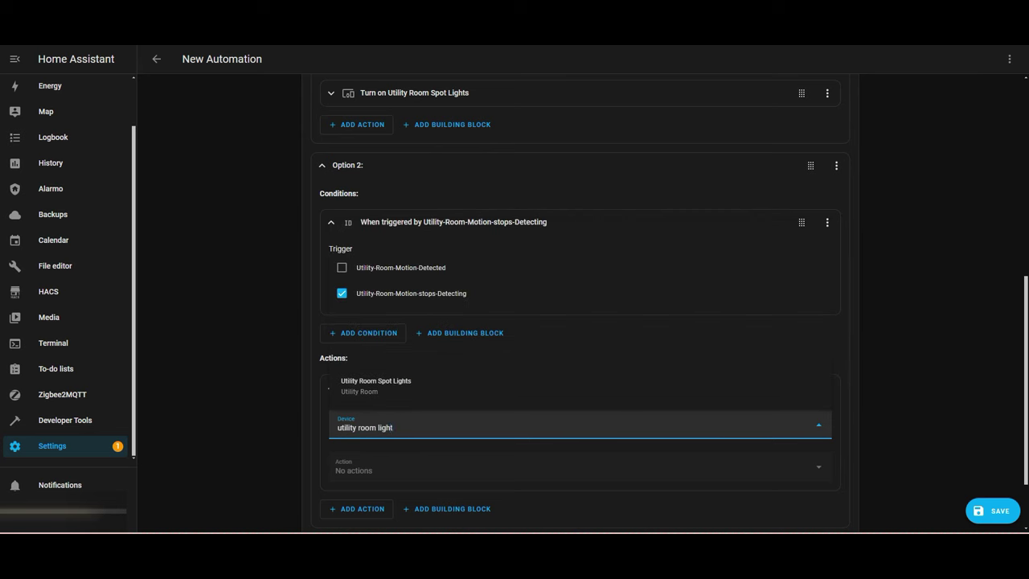
{"action": "key", "text": "Return"}
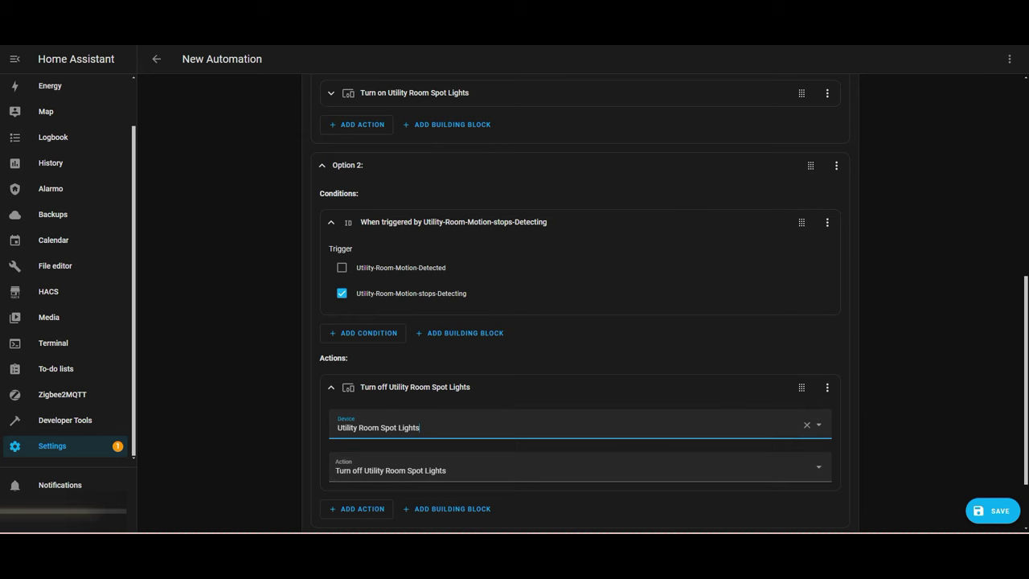
Step: Review both options of the Choose action and collapse Option 2's trigger condition
{"action": "scroll", "coordinate": [580, 303], "scroll_direction": "up", "scroll_amount": 2}
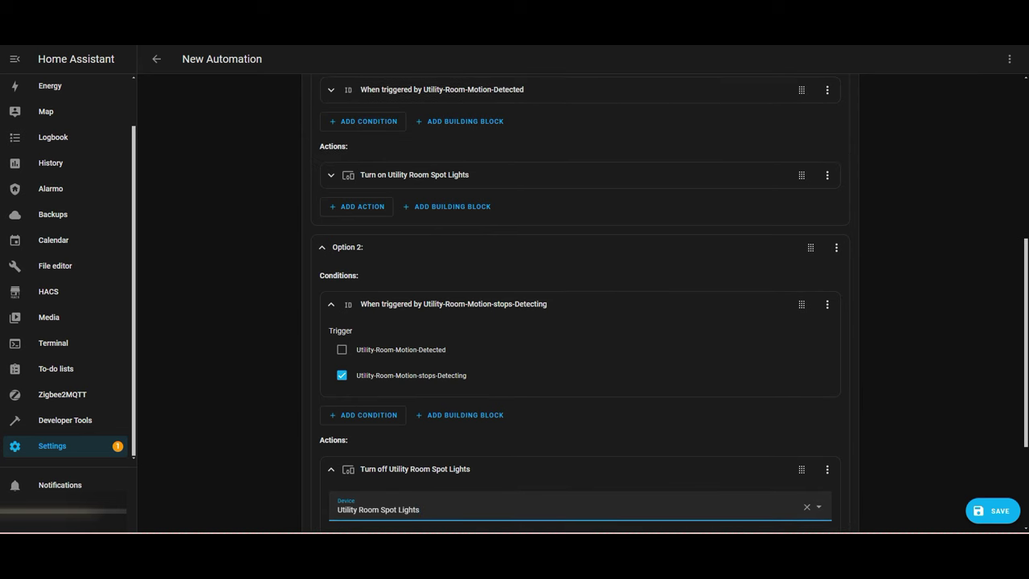
{"action": "left_click", "coordinate": [323, 248]}
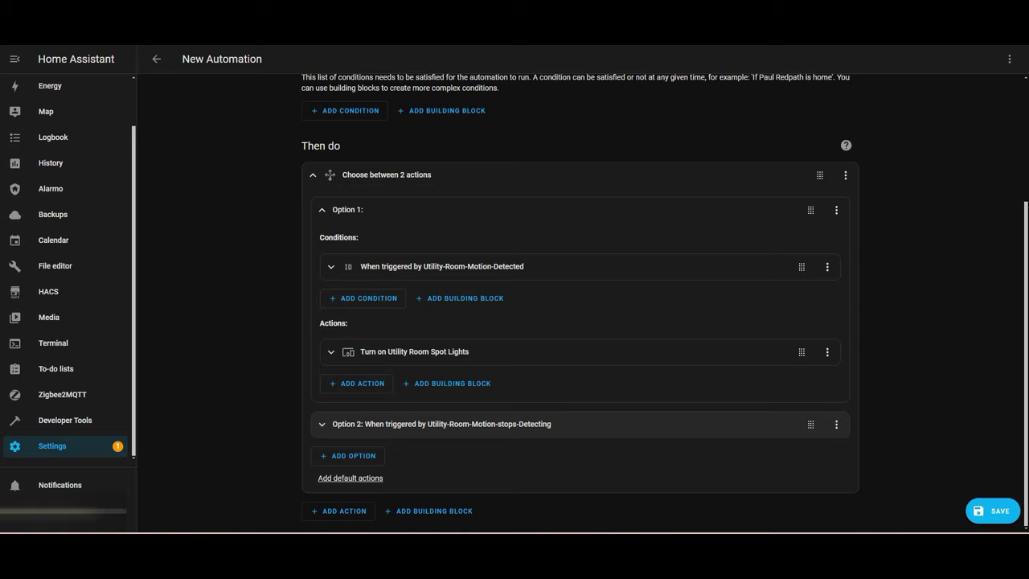
{"action": "left_click", "coordinate": [323, 424]}
{"action": "scroll", "coordinate": [579, 362], "scroll_direction": "down", "scroll_amount": 4}
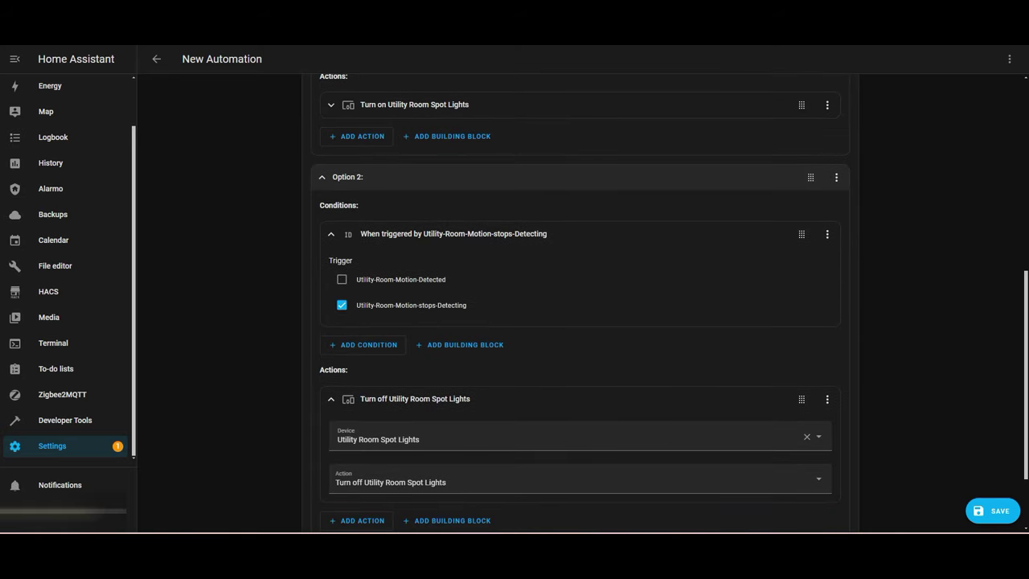
{"action": "left_click", "coordinate": [332, 234]}
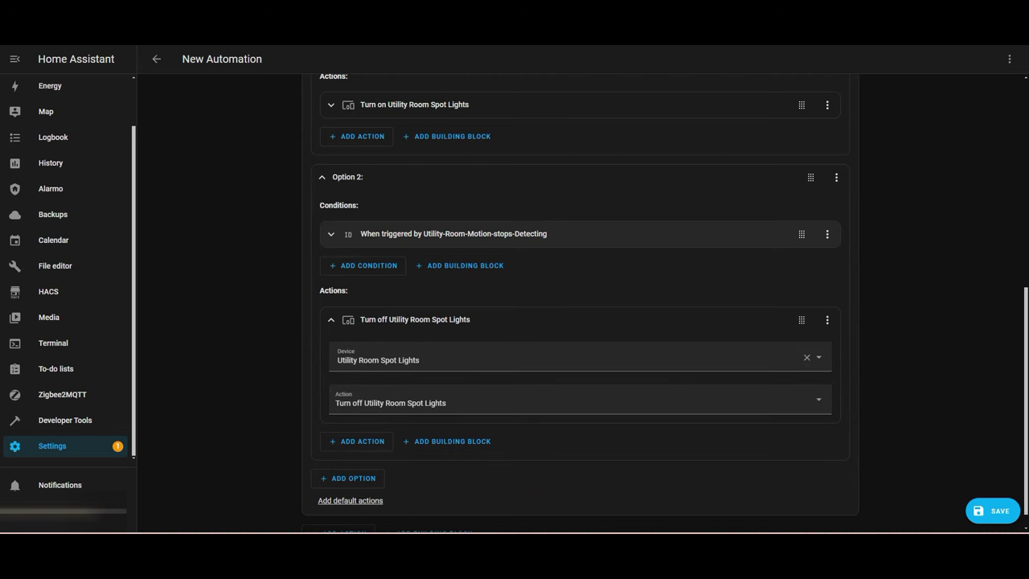
Step: Save the automation as "Utility Room - Switch Lights on and off" and reopen it from the automations list
{"action": "left_click", "coordinate": [993, 511]}
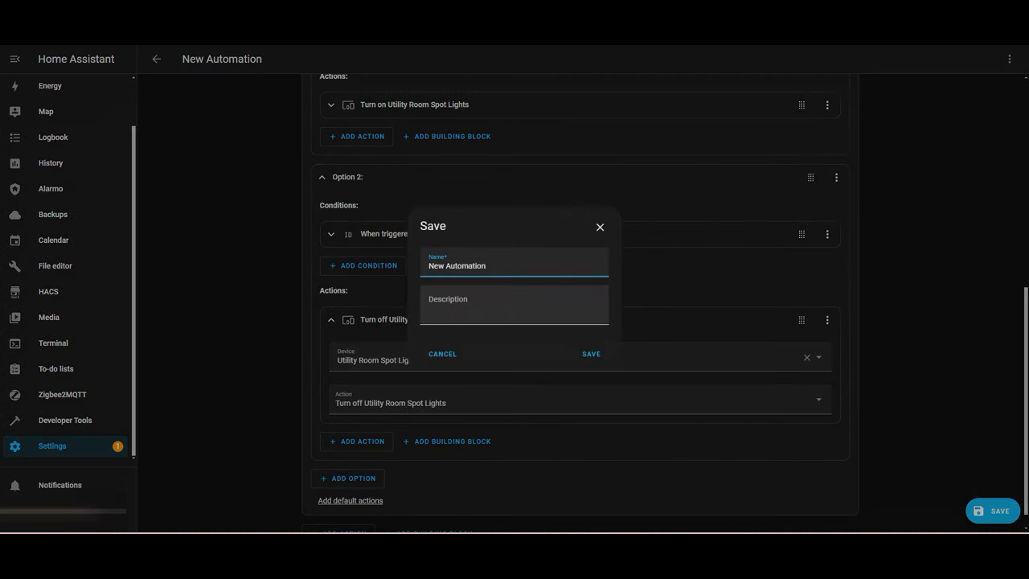
{"action": "key", "text": "ctrl+a"}
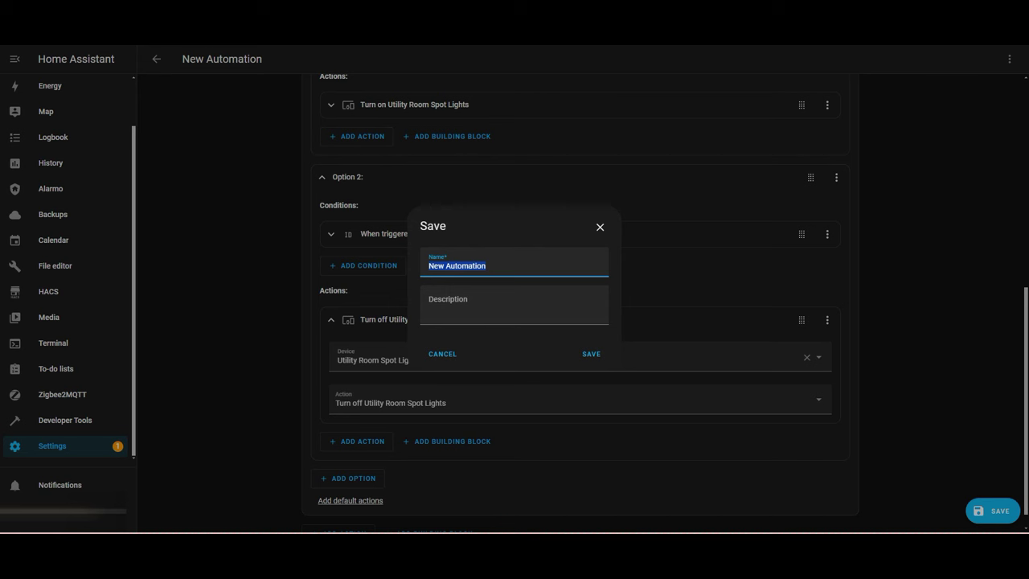
{"action": "type", "text": "Utility Room - Switch Lights on"}
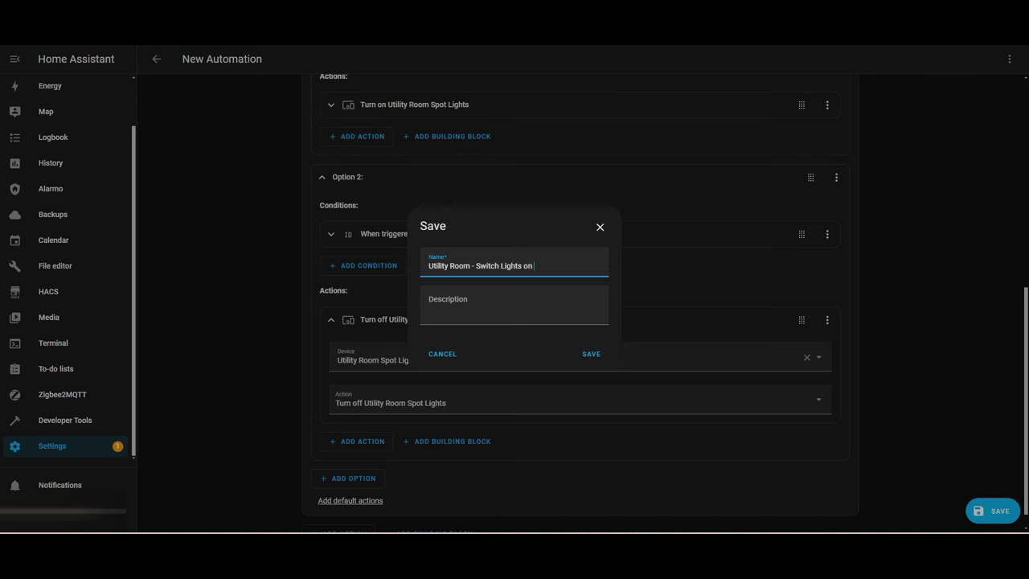
{"action": "type", "text": " and off"}
{"action": "left_click", "coordinate": [591, 353]}
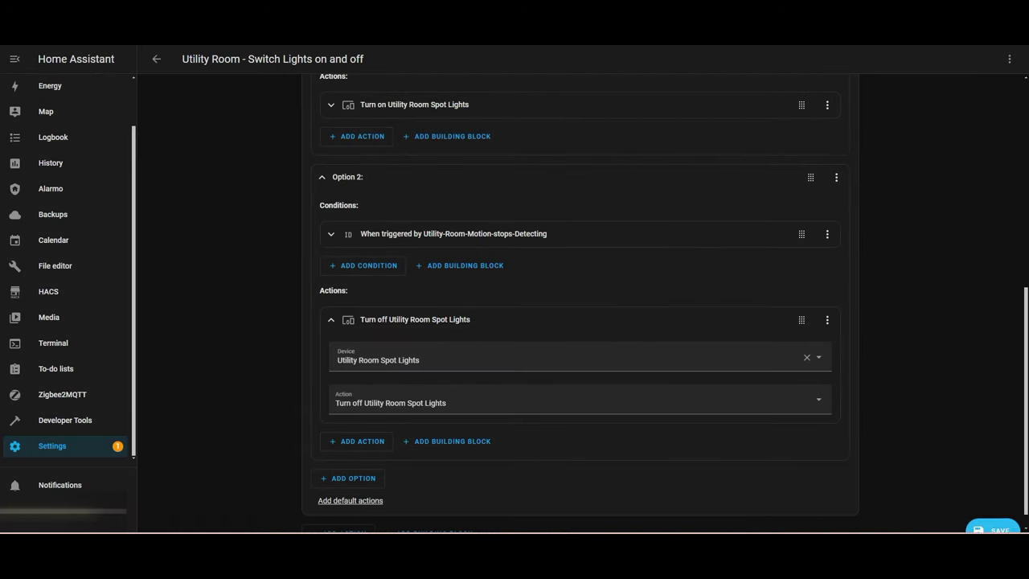
{"action": "left_click", "coordinate": [157, 58]}
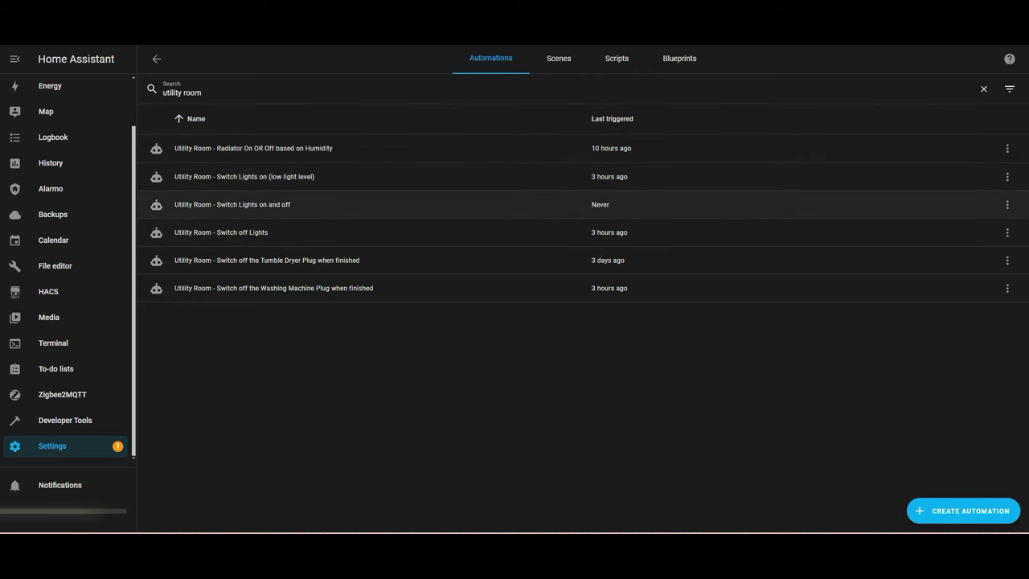
{"action": "left_click", "coordinate": [232, 205]}
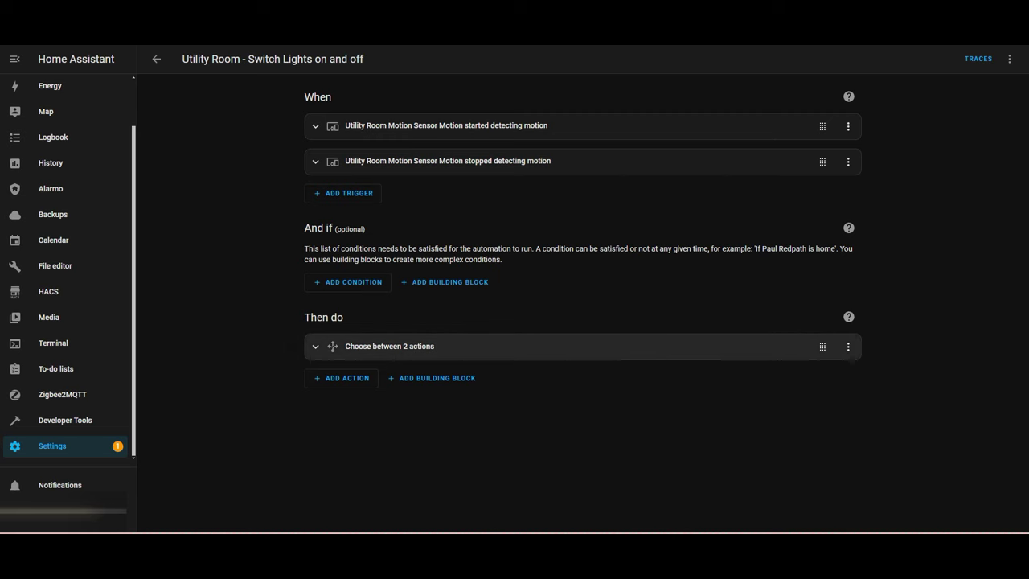
Step: Add a device condition for Utility Room Motion Sensor to Option 1 of the Choose action
{"action": "left_click", "coordinate": [315, 346]}
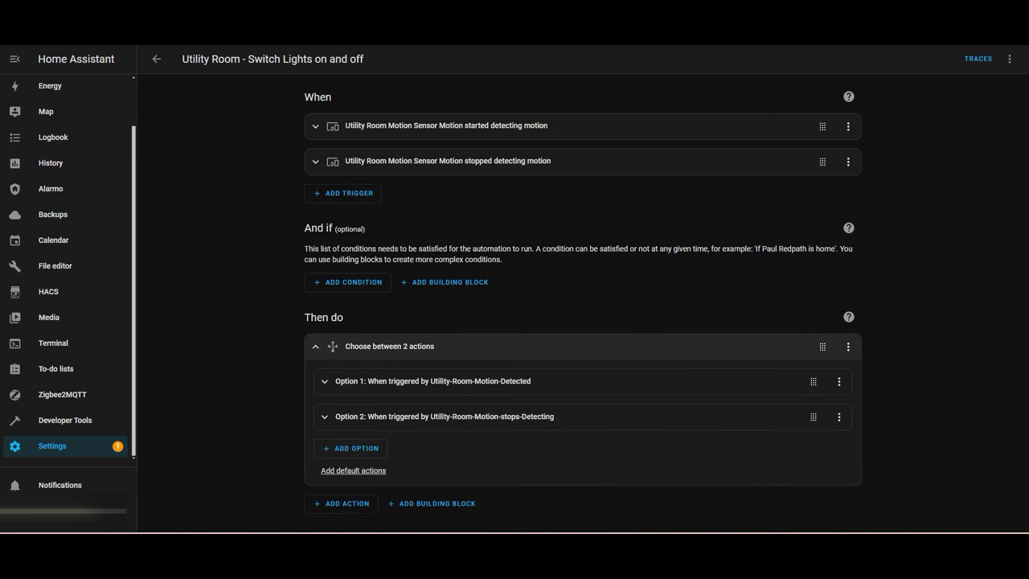
{"action": "left_click", "coordinate": [370, 381]}
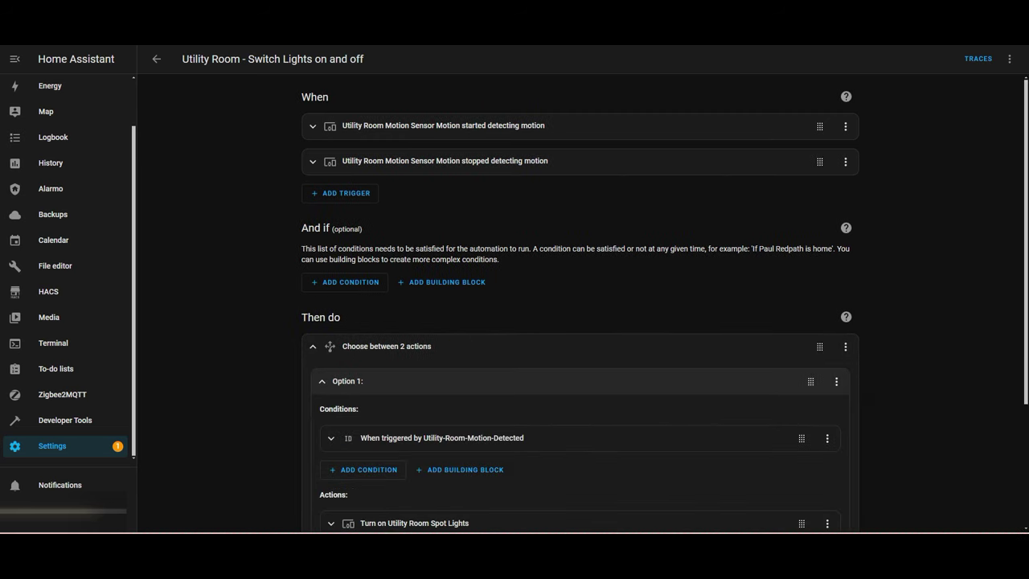
{"action": "scroll", "coordinate": [579, 321], "scroll_direction": "down", "scroll_amount": 1}
{"action": "scroll", "coordinate": [579, 322], "scroll_direction": "down", "scroll_amount": 2}
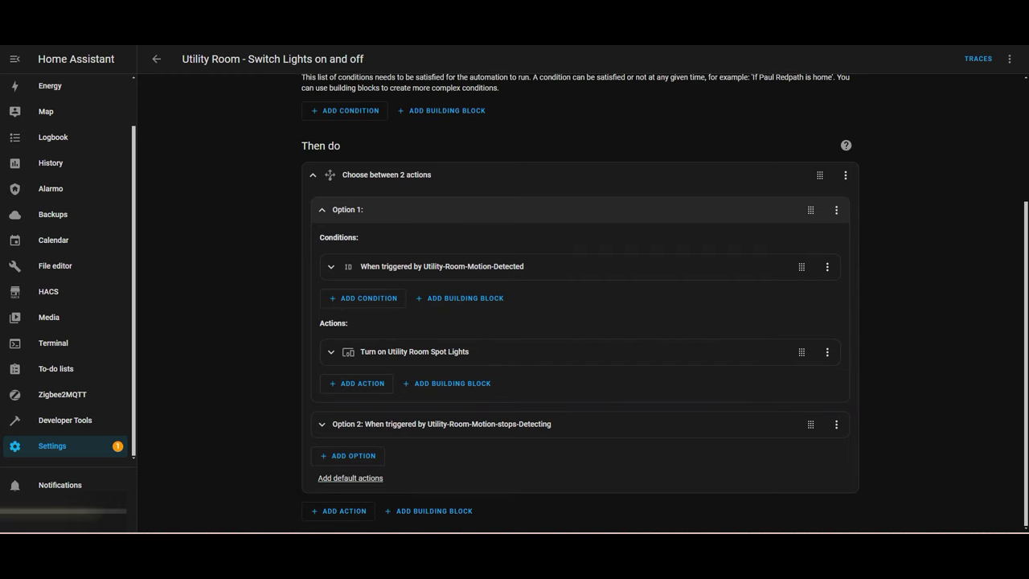
{"action": "left_click", "coordinate": [363, 297]}
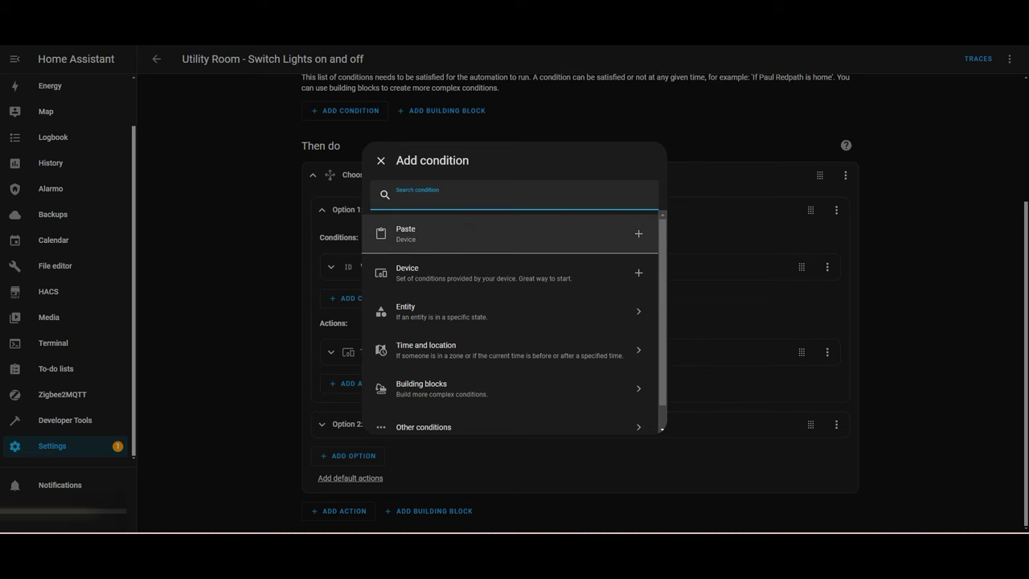
{"action": "left_click", "coordinate": [483, 272]}
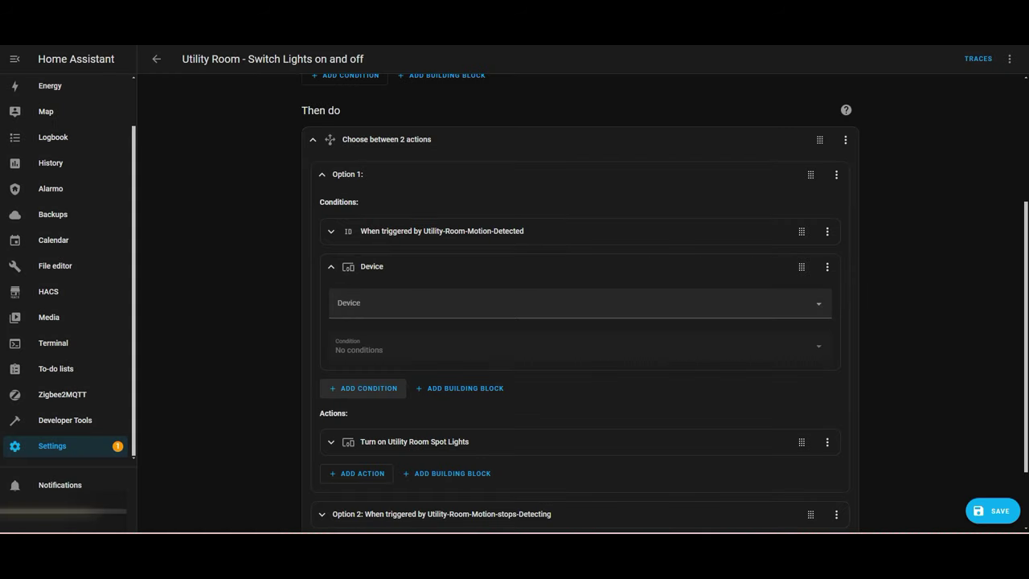
{"action": "scroll", "coordinate": [579, 305], "scroll_direction": "down", "scroll_amount": 1}
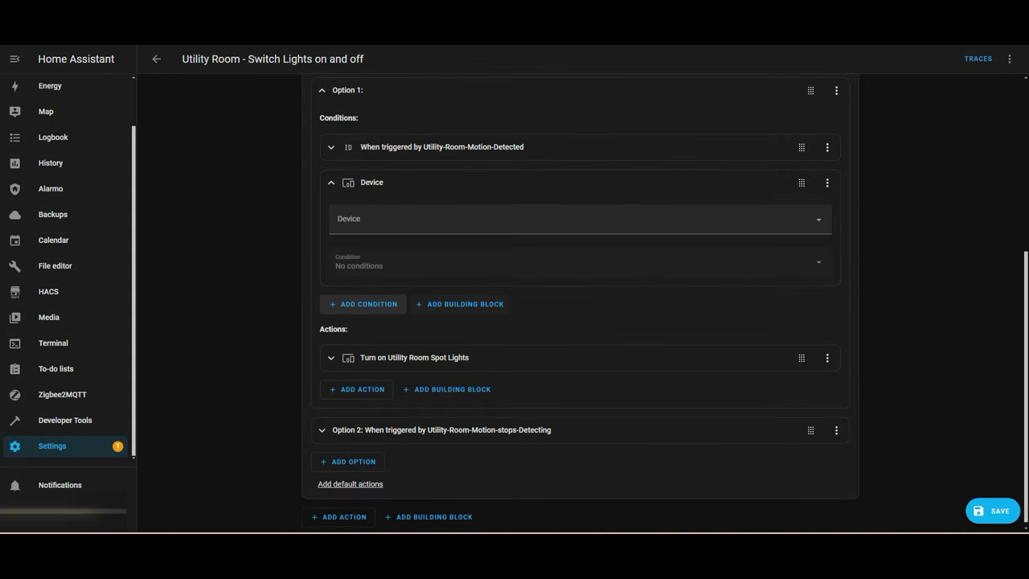
{"action": "left_click", "coordinate": [579, 220]}
{"action": "type", "text": "u"}
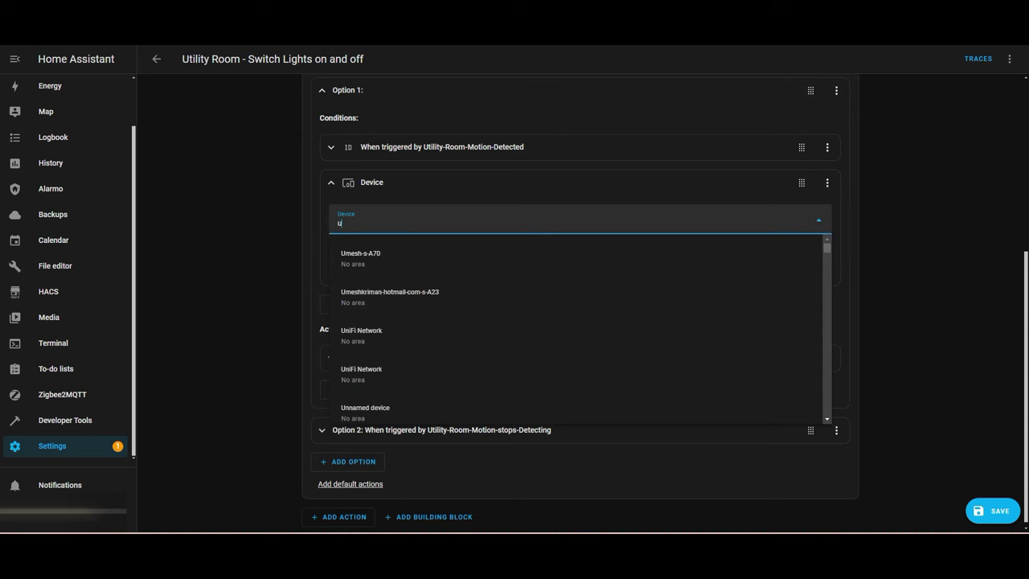
{"action": "type", "text": "tility"}
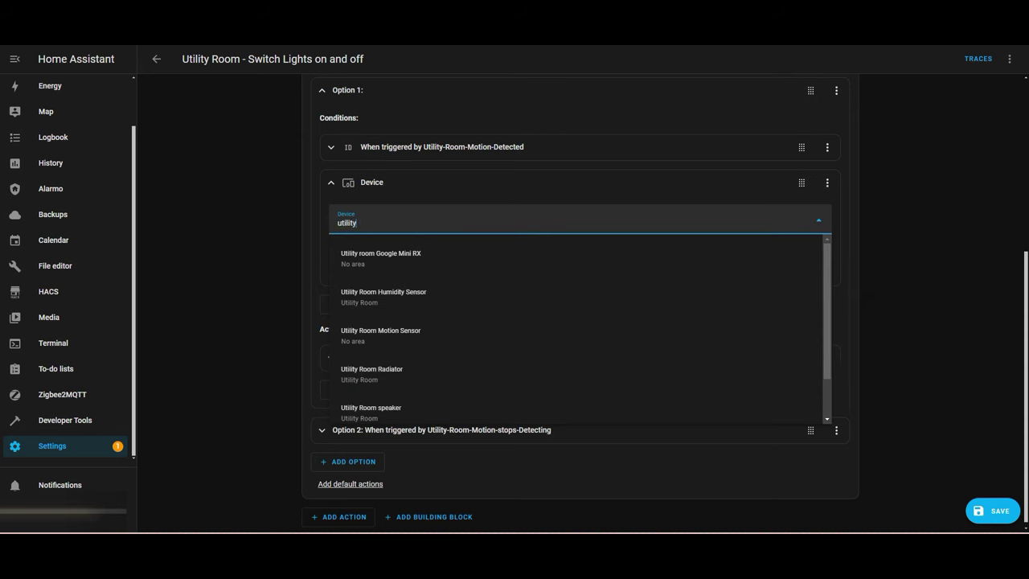
{"action": "left_click", "coordinate": [435, 332]}
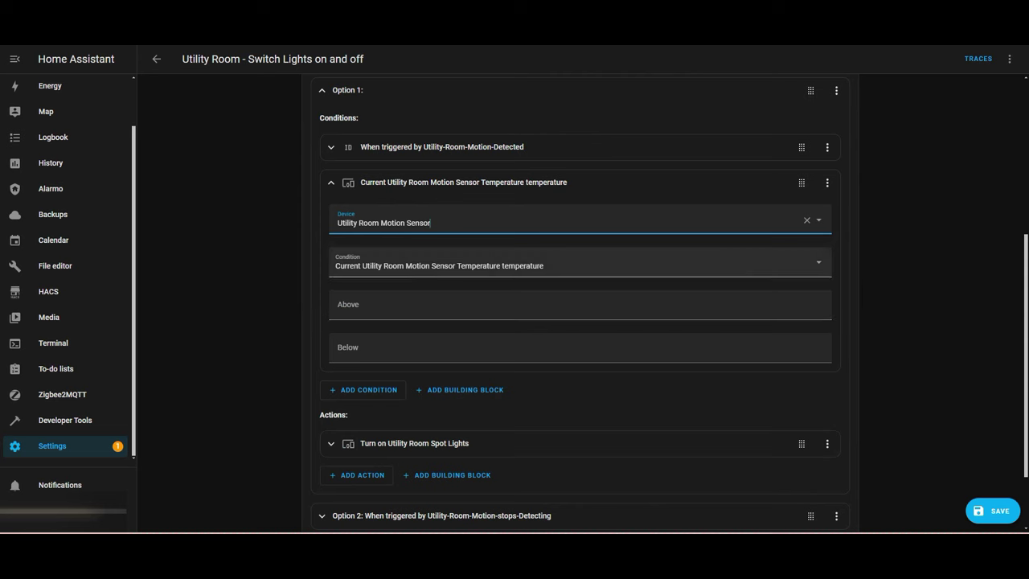
Step: Set Option 1's device condition to current illuminance below 50 lx and collapse it
{"action": "left_click", "coordinate": [579, 263]}
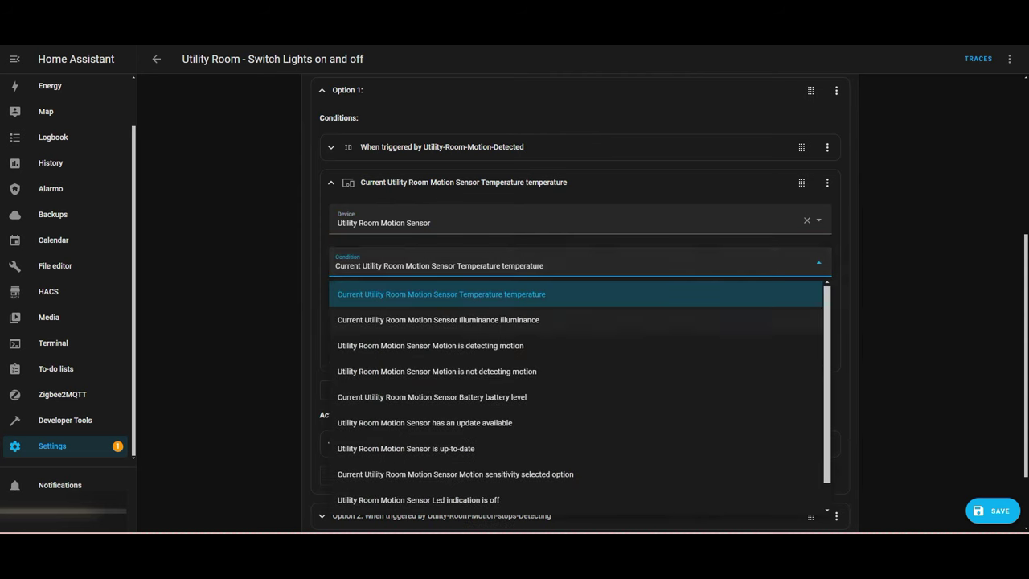
{"action": "left_click", "coordinate": [439, 320]}
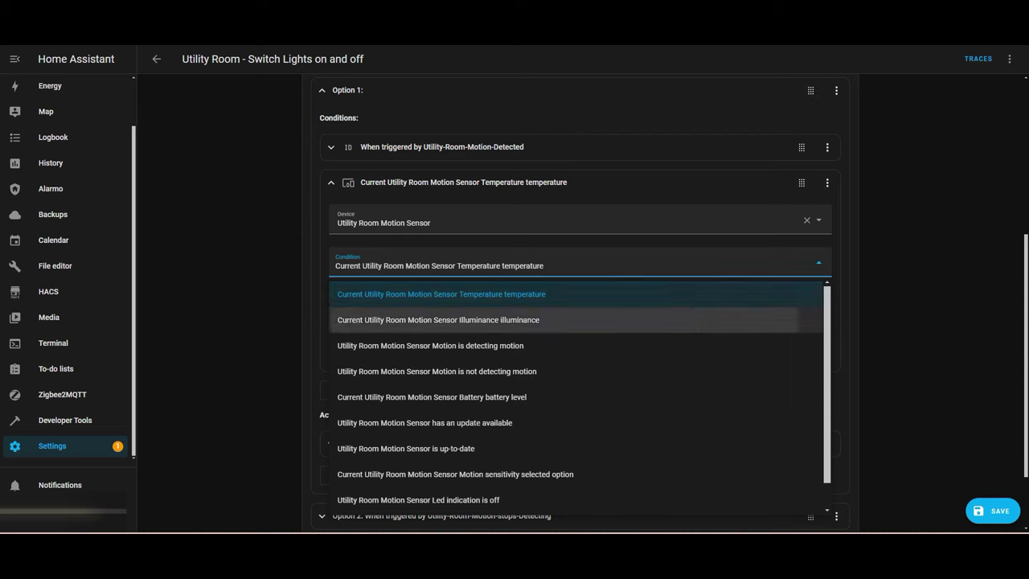
{"action": "left_click", "coordinate": [338, 347]}
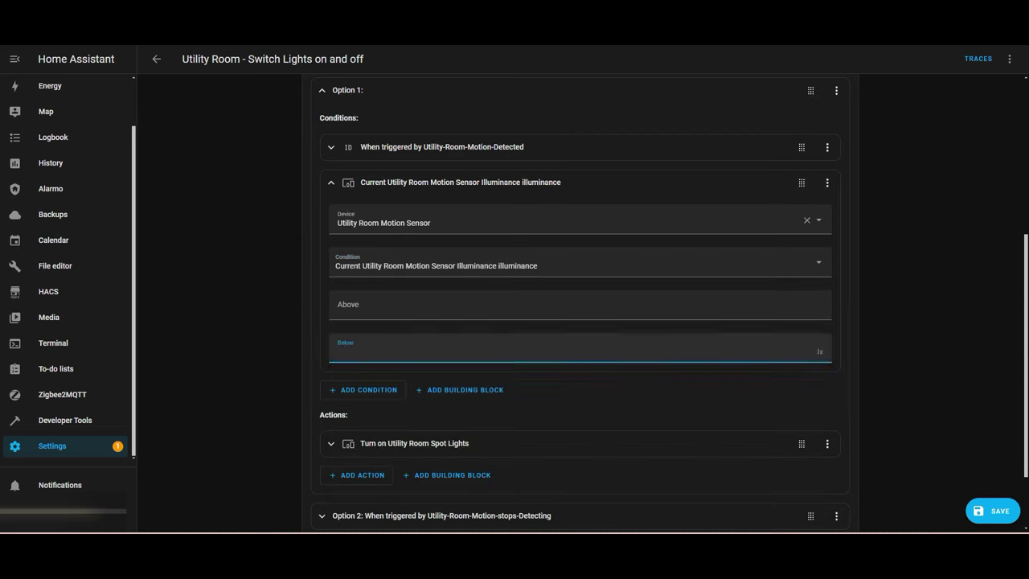
{"action": "type", "text": "50"}
{"action": "left_click", "coordinate": [460, 182]}
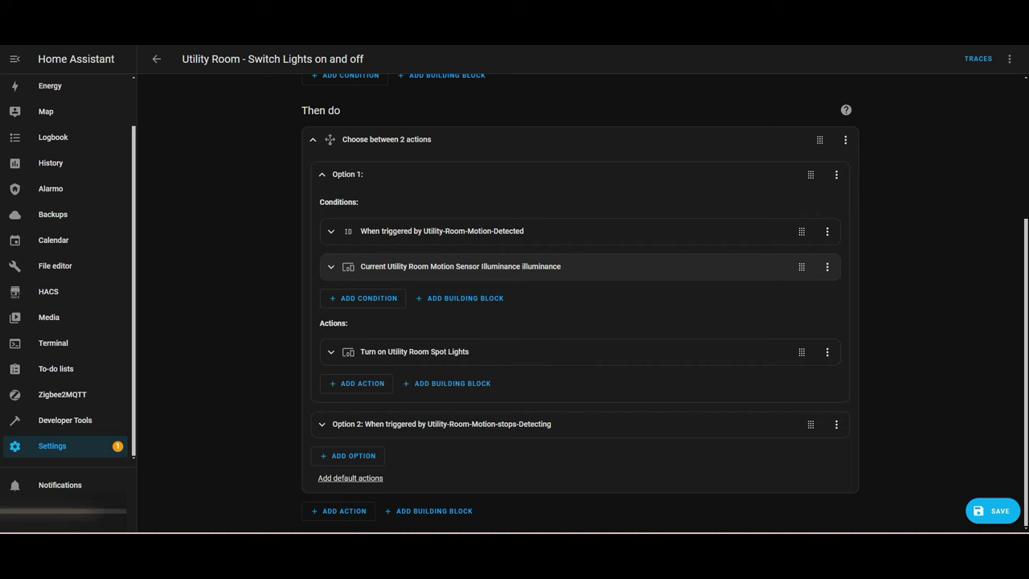
Step: Recheck the illuminance condition in Option 1 and save the utility room automation
{"action": "left_click", "coordinate": [460, 266]}
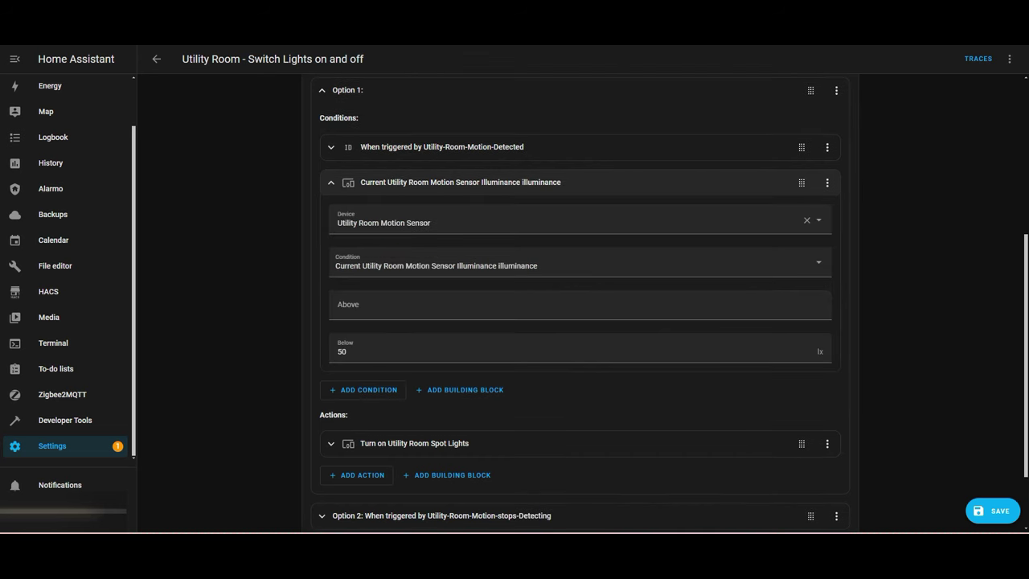
{"action": "left_click", "coordinate": [460, 182]}
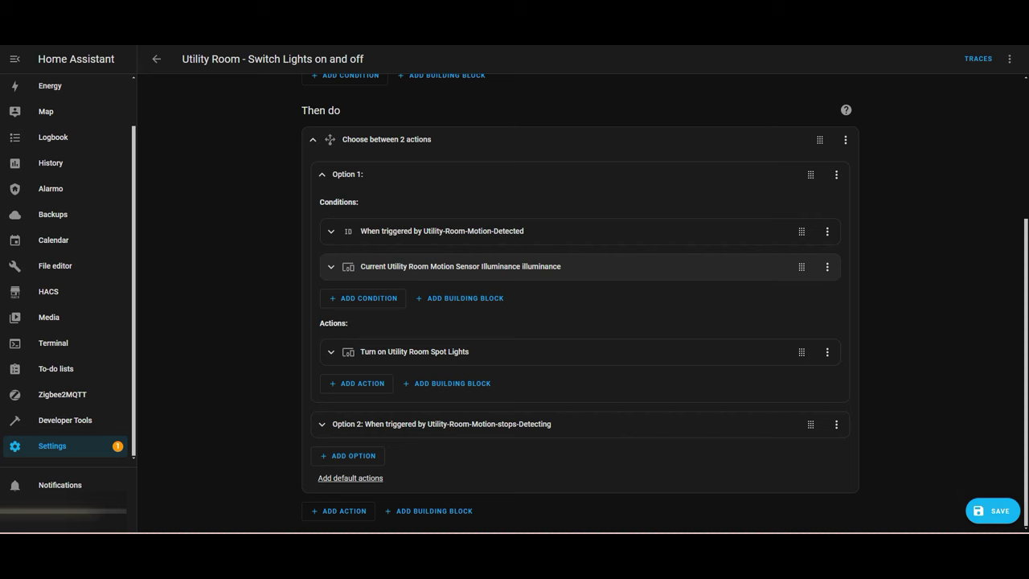
{"action": "left_click", "coordinate": [994, 511]}
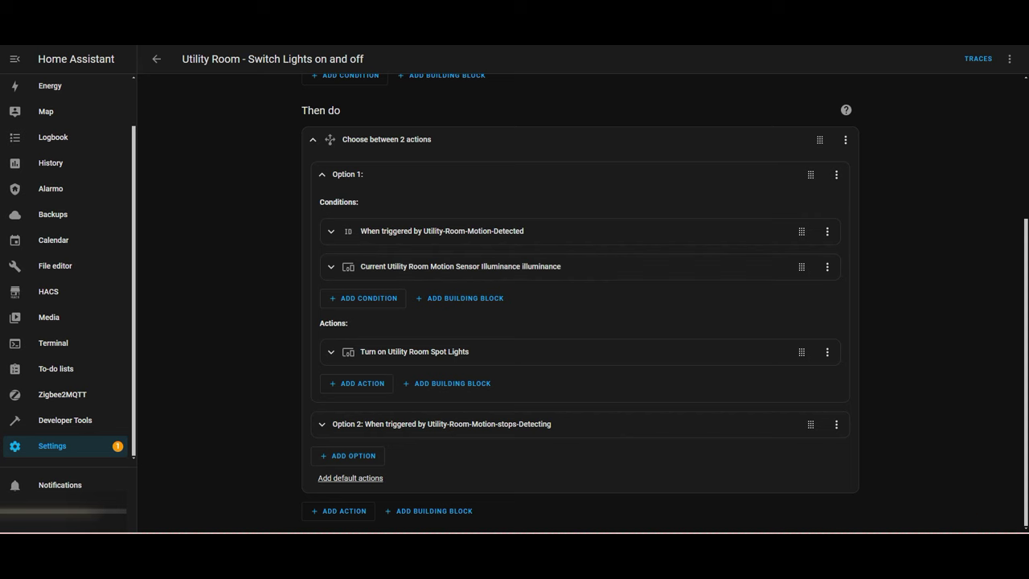
{"action": "scroll", "coordinate": [579, 302], "scroll_direction": "up", "scroll_amount": 3}
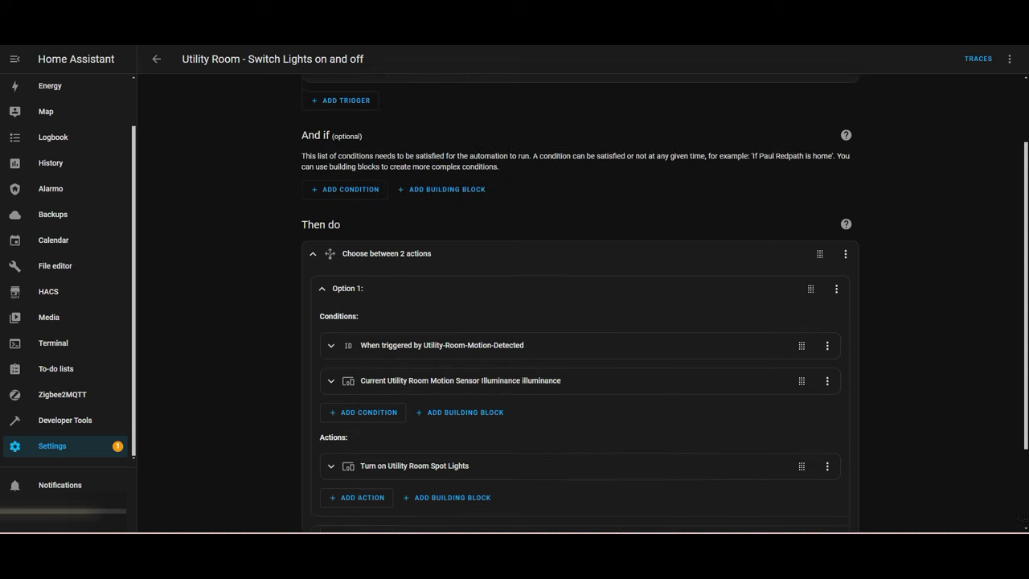
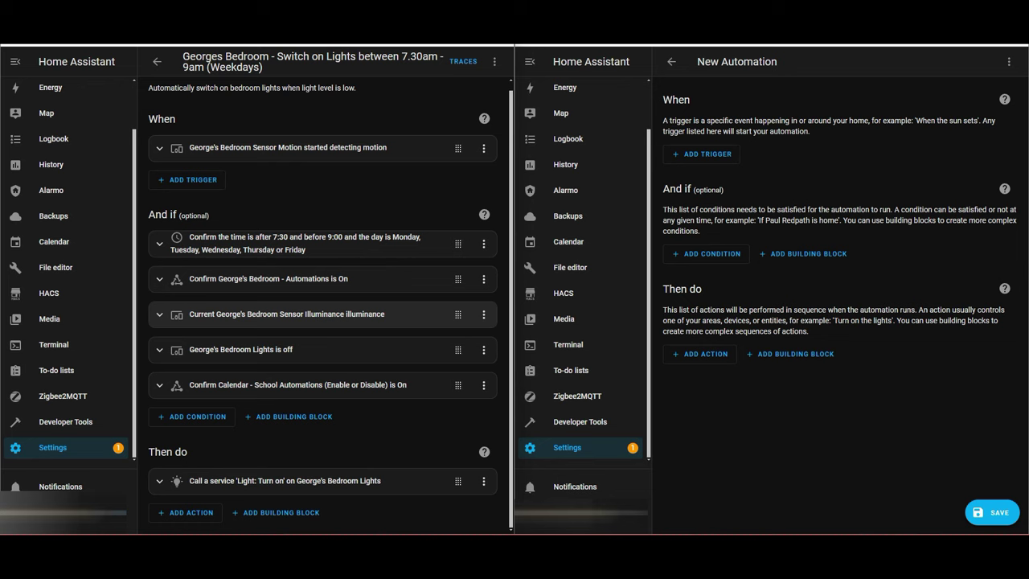
Step: Open the bedroom "Switch on Lights (Every Day)" automation and examine its motion trigger and illuminance condition
{"action": "left_click", "coordinate": [157, 62]}
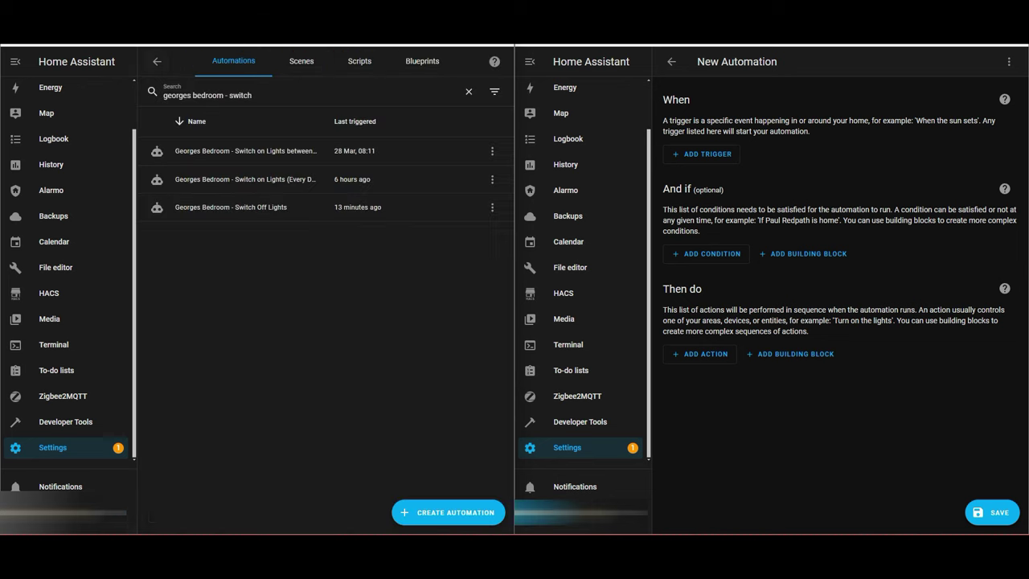
{"action": "left_click", "coordinate": [245, 179]}
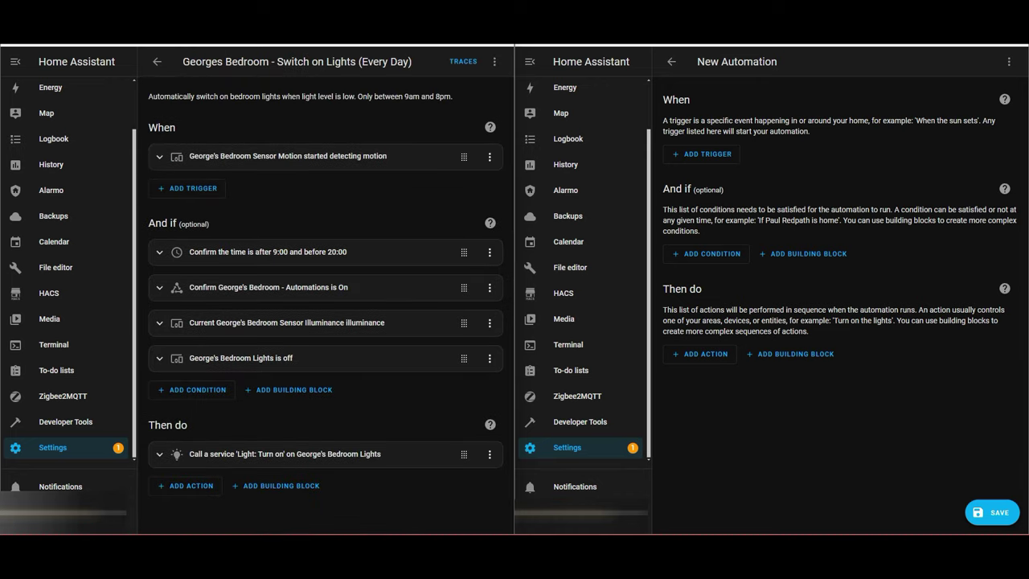
{"action": "left_click", "coordinate": [288, 157]}
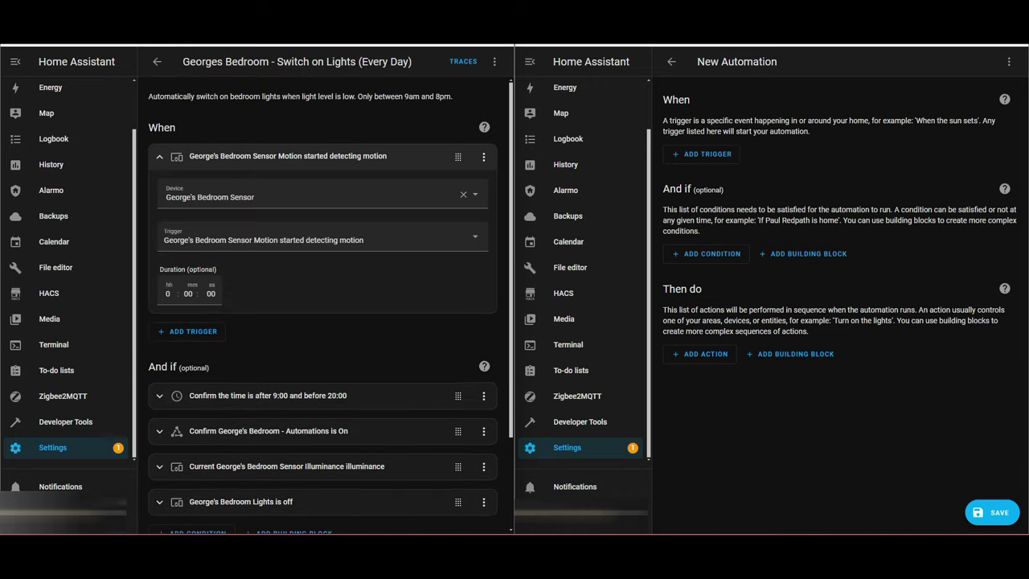
{"action": "left_click", "coordinate": [288, 157]}
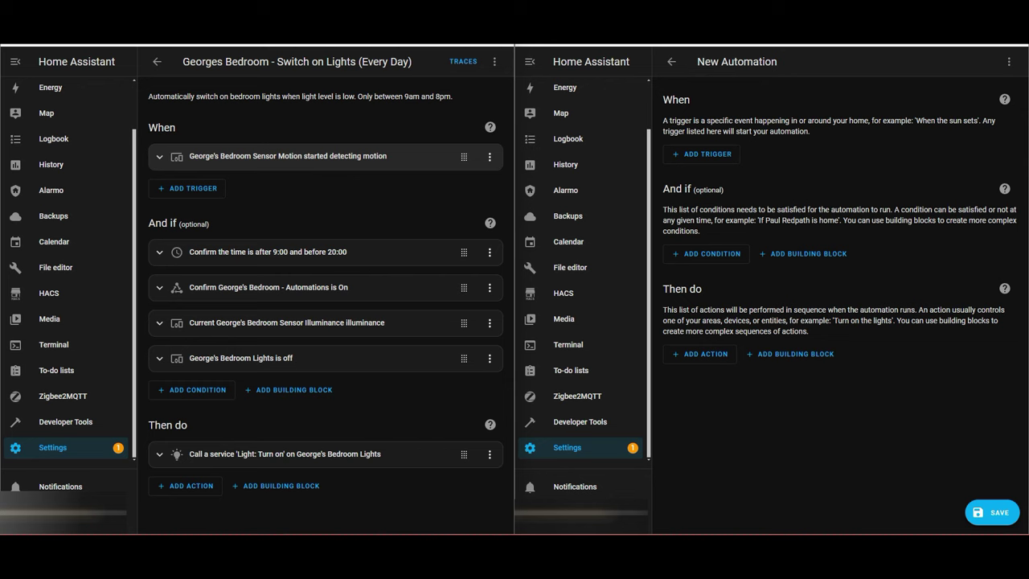
{"action": "left_click", "coordinate": [160, 322]}
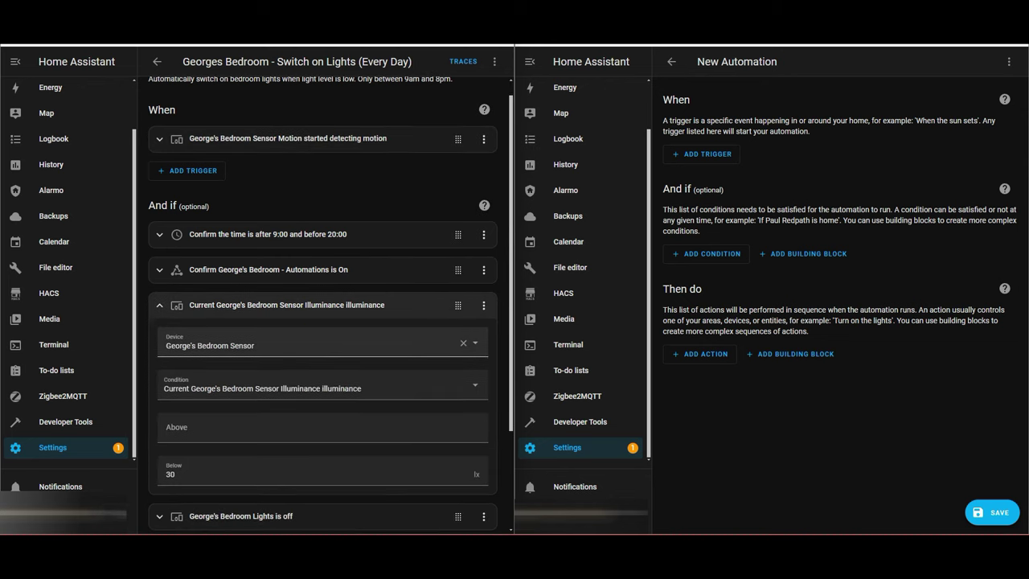
{"action": "left_click", "coordinate": [159, 306]}
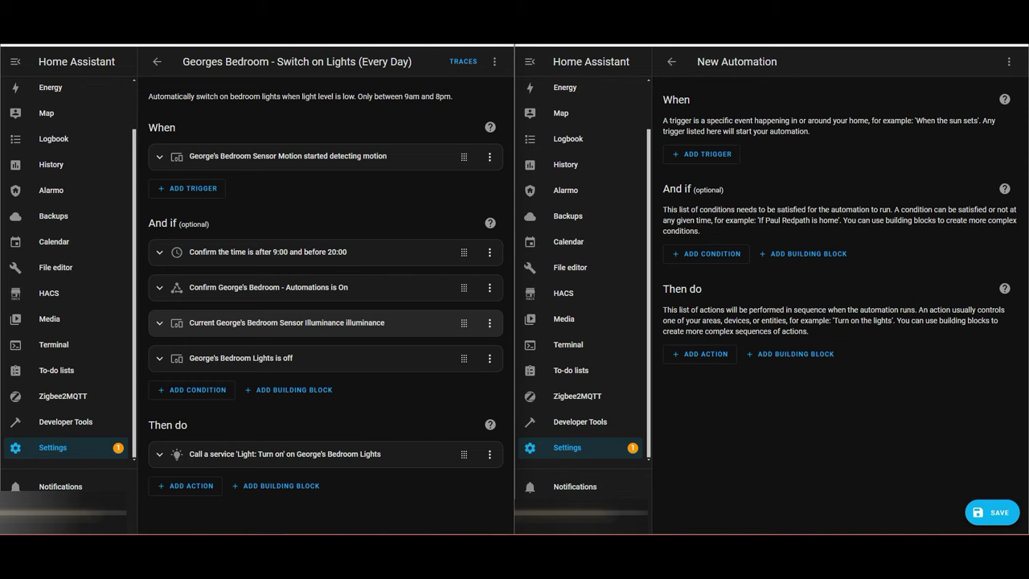
Step: Examine the target and brightness settings of the Every Day automation's Light: Turn on action
{"action": "left_click", "coordinate": [159, 454]}
{"action": "scroll", "coordinate": [322, 455], "scroll_direction": "down", "scroll_amount": 3}
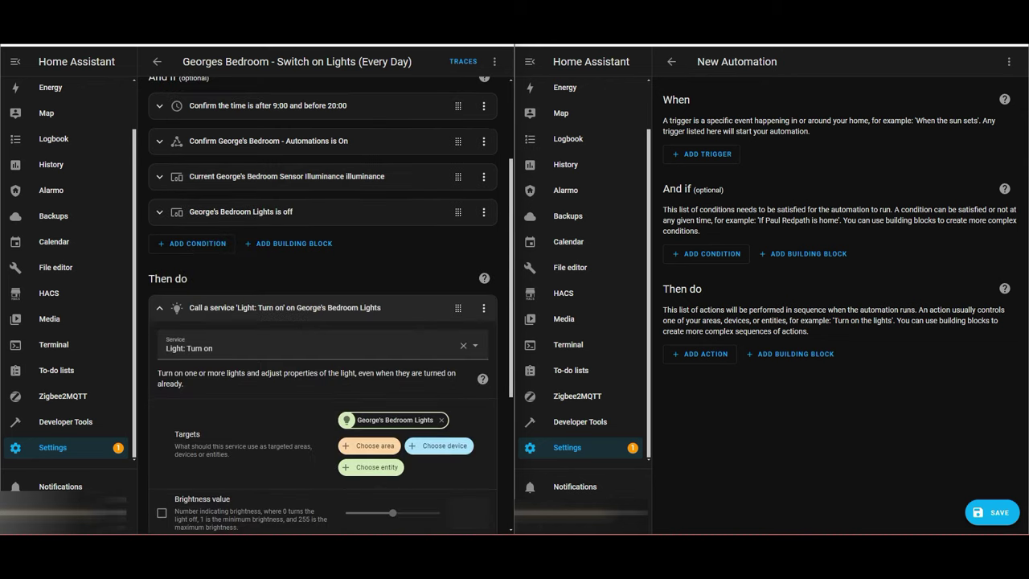
{"action": "scroll", "coordinate": [321, 322], "scroll_direction": "down", "scroll_amount": 4}
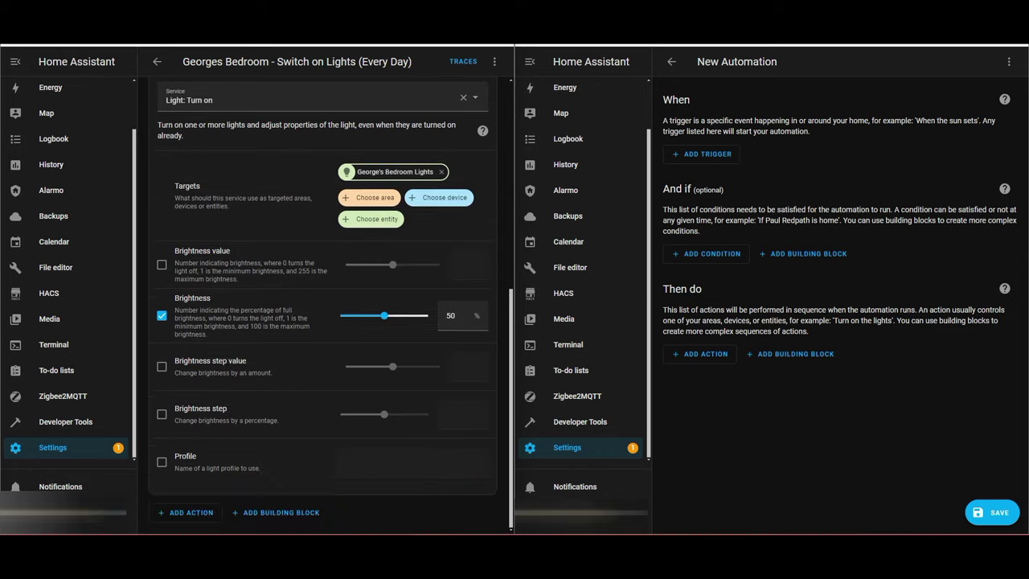
{"action": "scroll", "coordinate": [322, 322], "scroll_direction": "up", "scroll_amount": 4}
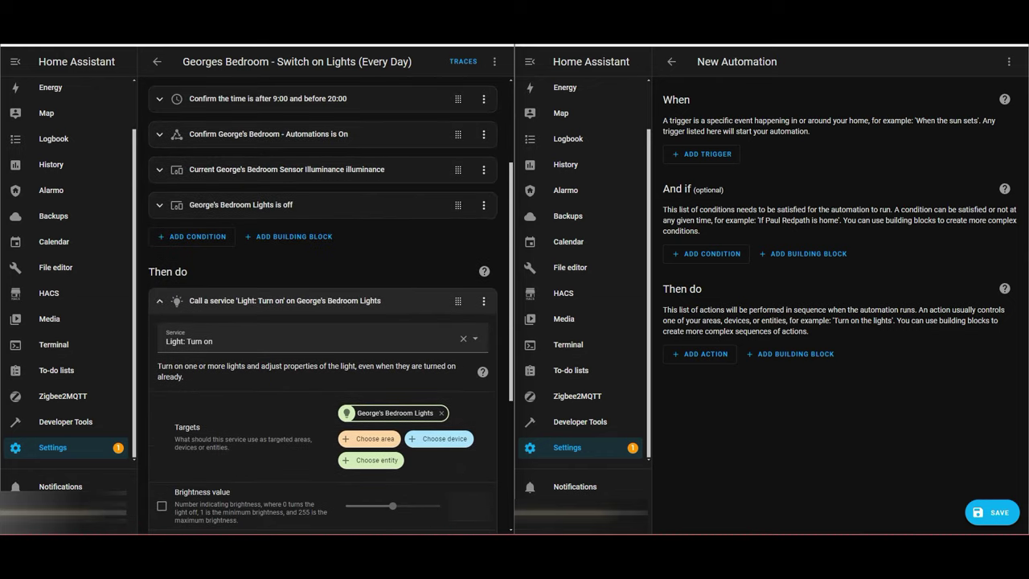
{"action": "left_click", "coordinate": [159, 301]}
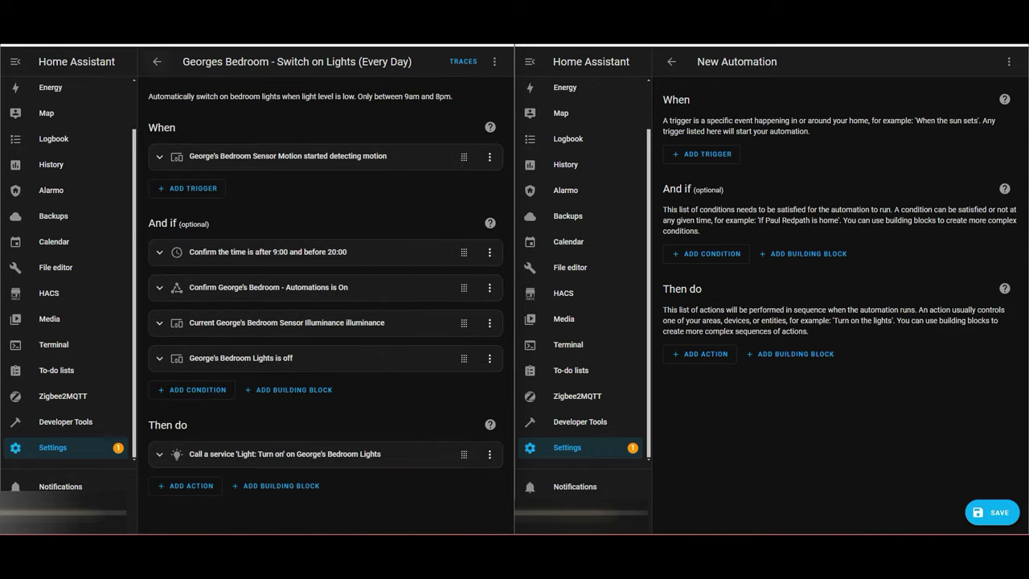
Step: Open the bedroom "Switch Off Lights" automation and examine its motion-stopped trigger duration and Light: Turn off action
{"action": "left_click", "coordinate": [156, 62]}
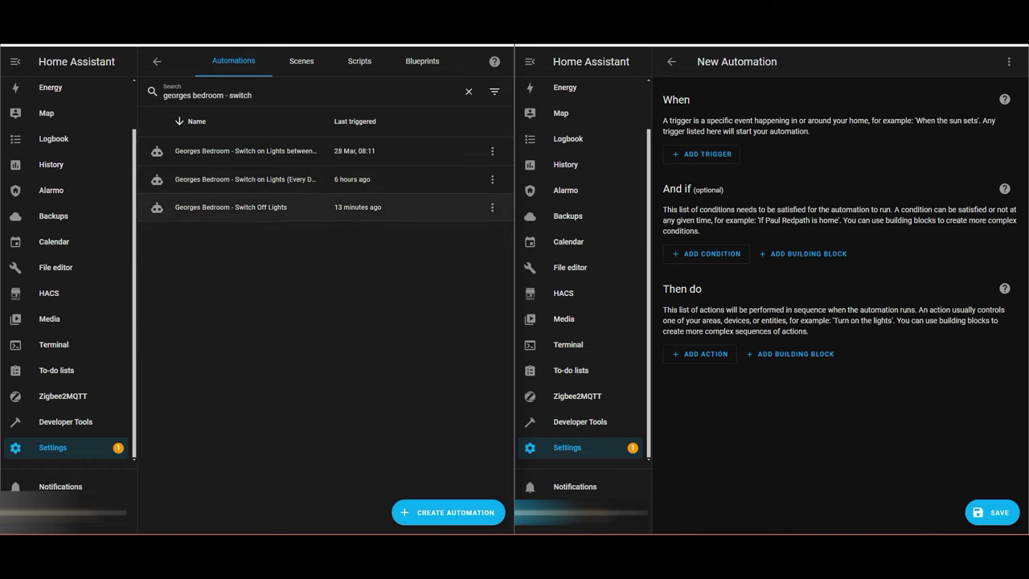
{"action": "left_click", "coordinate": [241, 207]}
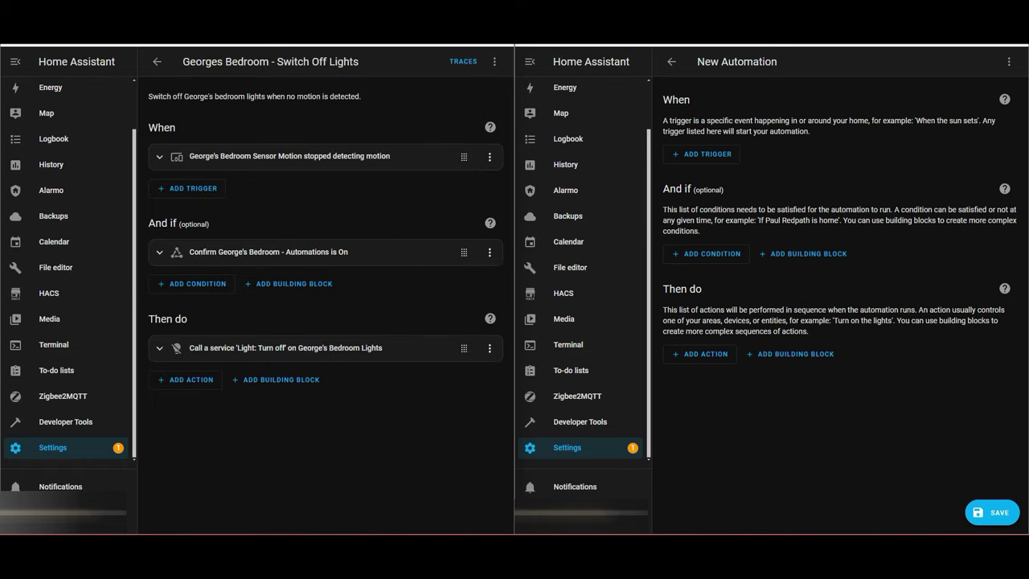
{"action": "left_click", "coordinate": [234, 156]}
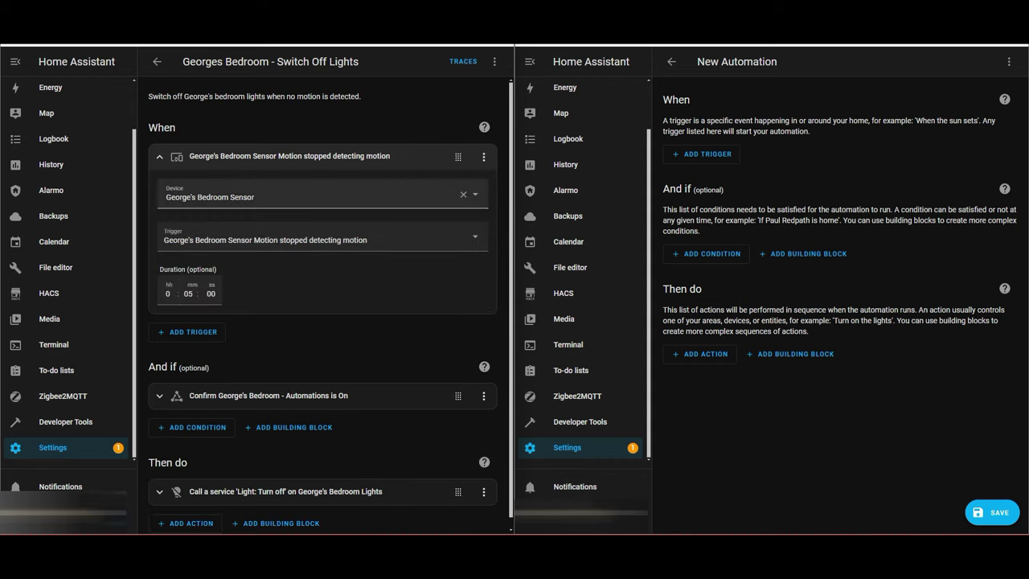
{"action": "left_click", "coordinate": [233, 156]}
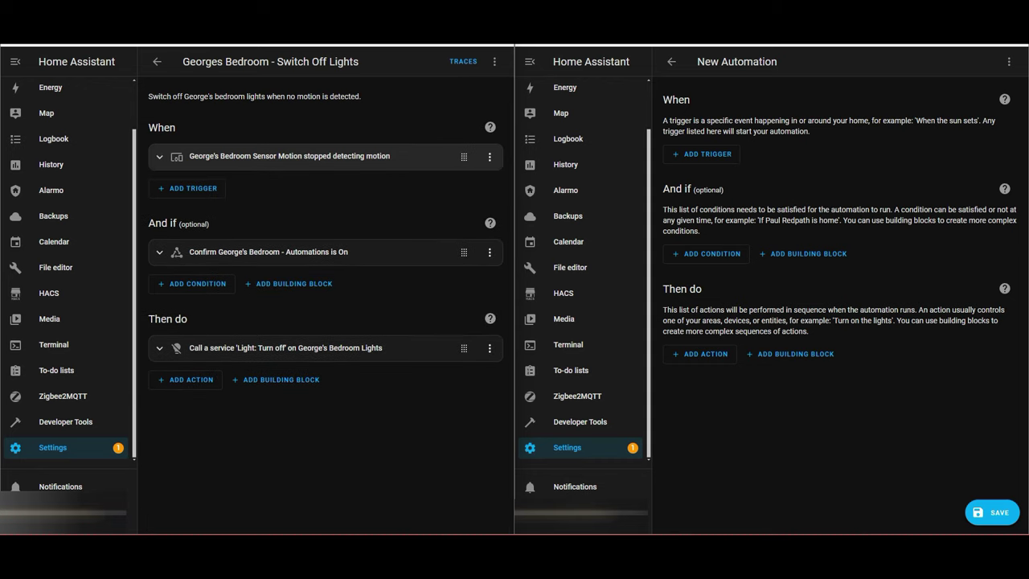
{"action": "left_click", "coordinate": [285, 348]}
{"action": "scroll", "coordinate": [285, 348], "scroll_direction": "down", "scroll_amount": 1}
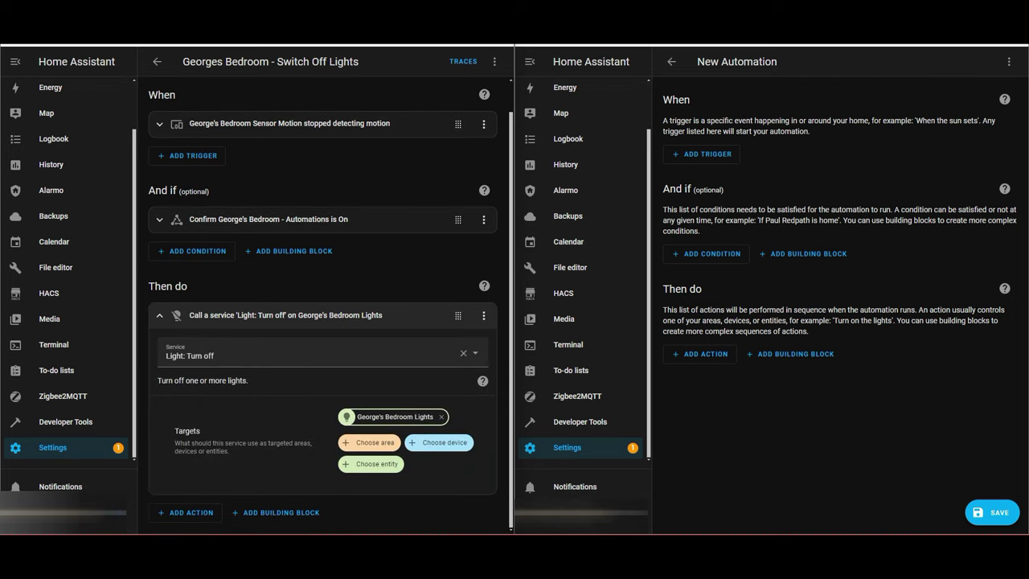
Step: Open the bedroom "Switch on Lights between 7.30am - 9am (Weekdays)" automation and examine its motion trigger
{"action": "left_click", "coordinate": [157, 61]}
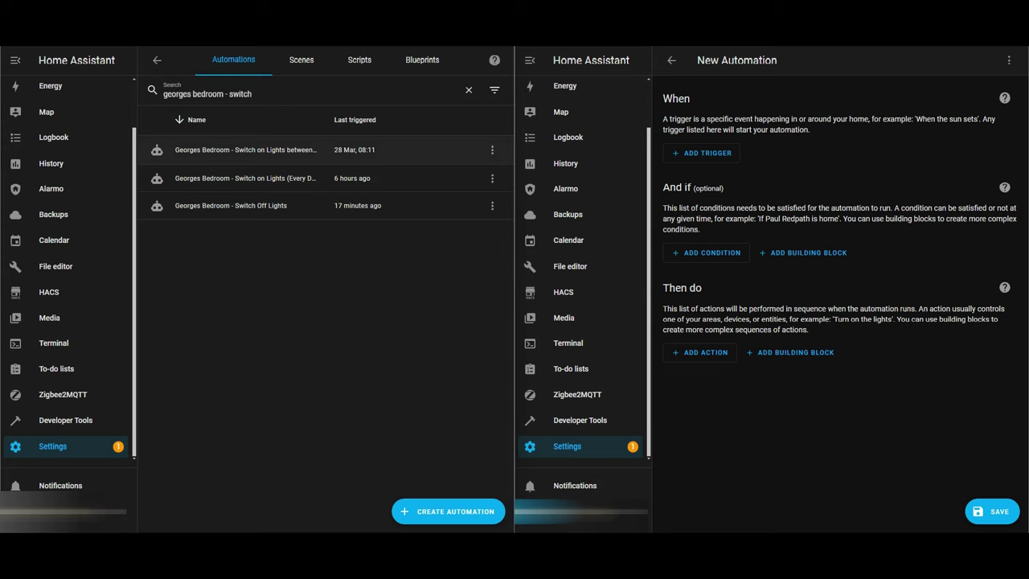
{"action": "left_click", "coordinate": [246, 151]}
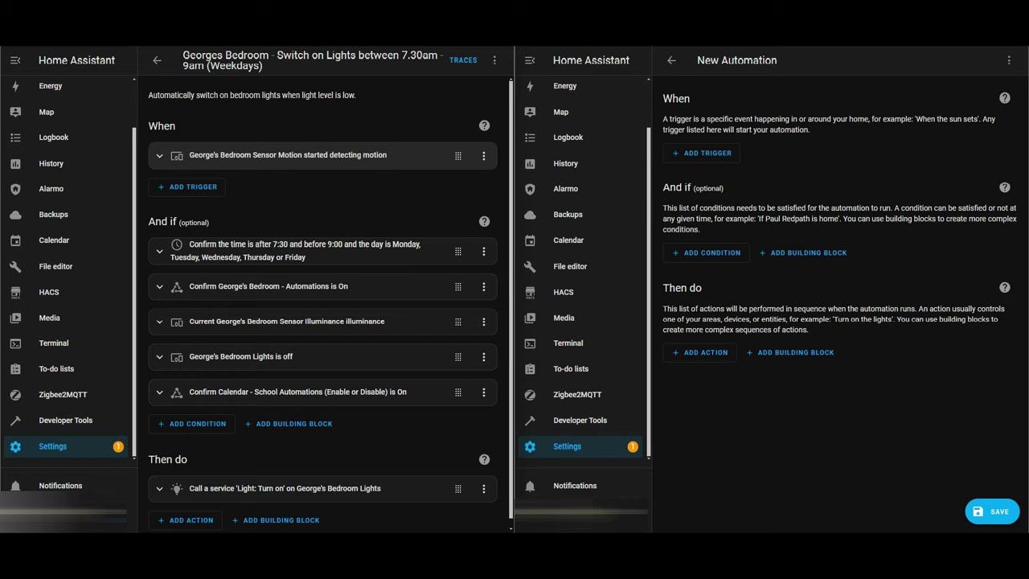
{"action": "left_click", "coordinate": [288, 155]}
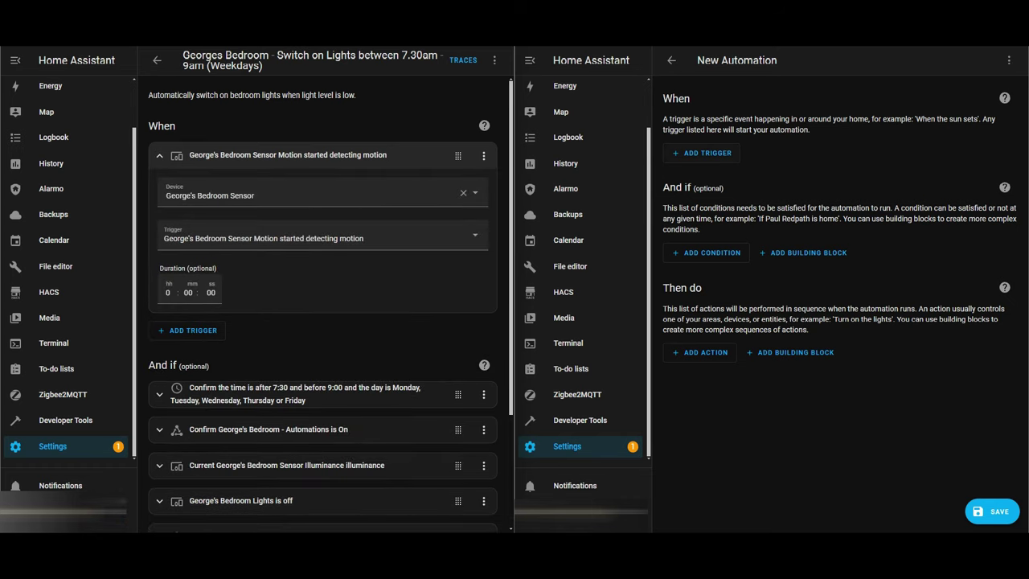
Step: Add a Device trigger to the new automation and choose the bedroom sensor as its device
{"action": "left_click", "coordinate": [702, 153]}
{"action": "left_click", "coordinate": [724, 262]}
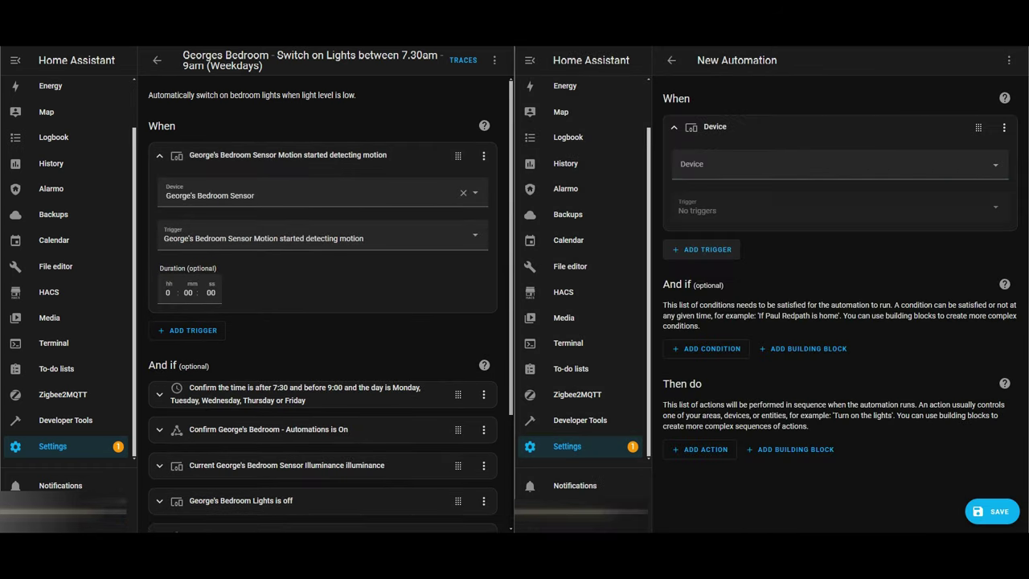
{"action": "left_click", "coordinate": [836, 164]}
{"action": "type", "text": "G"}
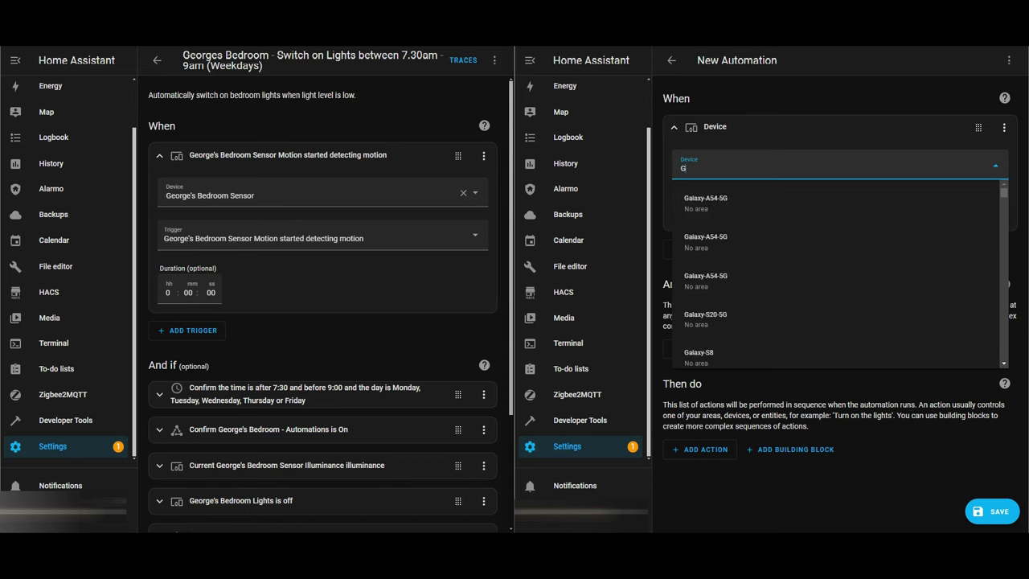
{"action": "type", "text": "eorge"}
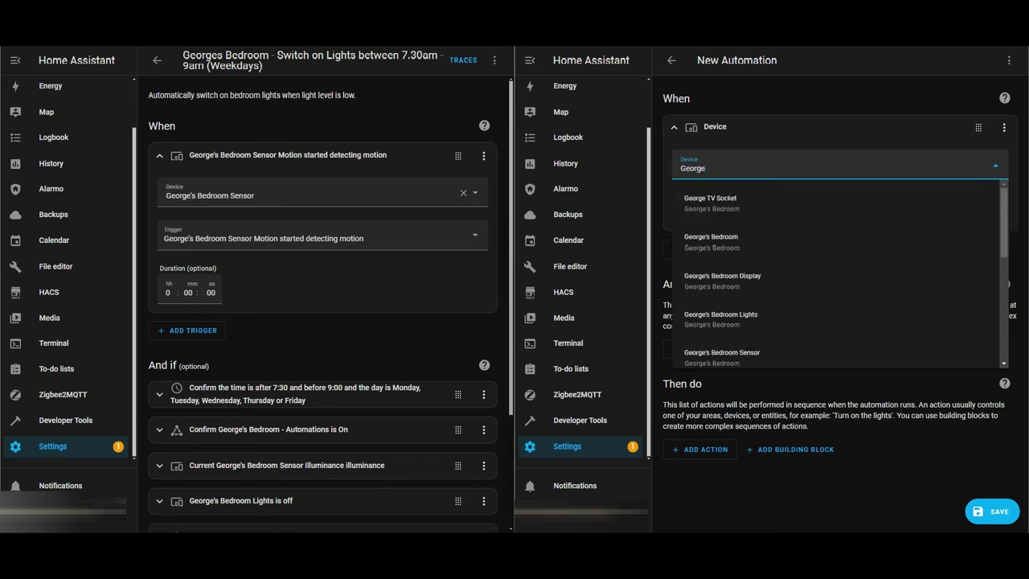
{"action": "type", "text": "'"}
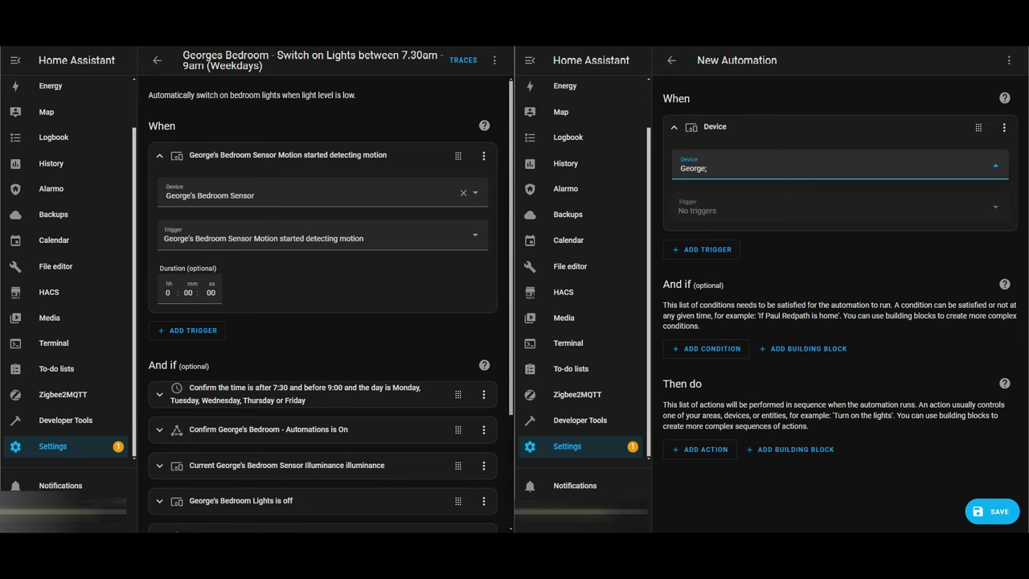
{"action": "key", "text": "BackSpace"}
{"action": "type", "text": "'s"}
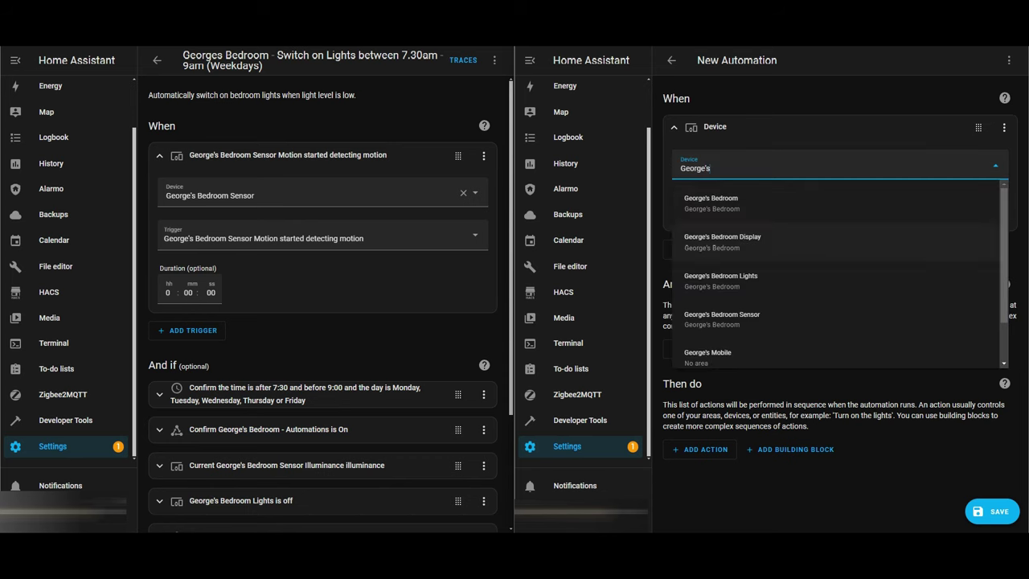
{"action": "left_click", "coordinate": [722, 319]}
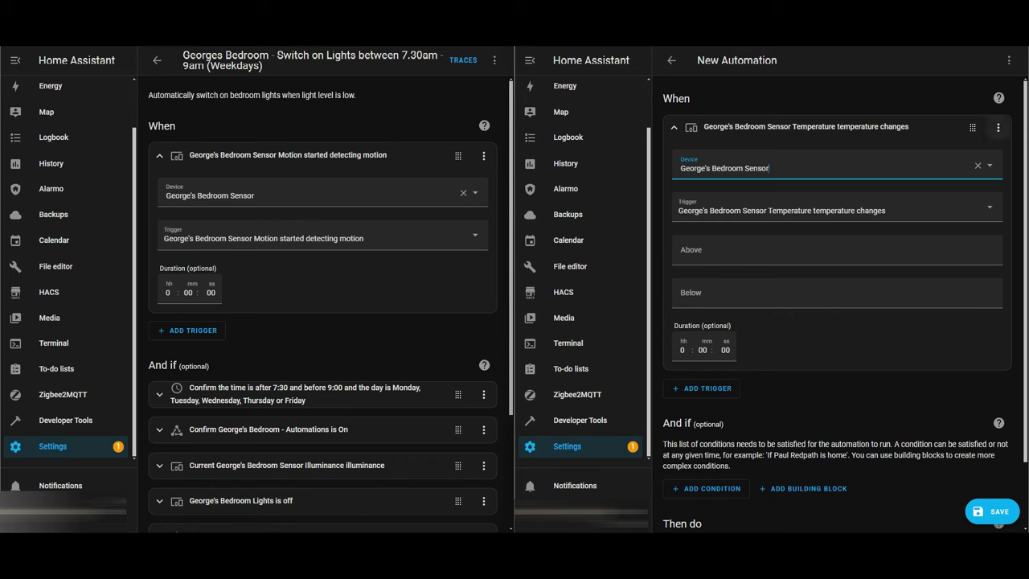
Step: Give the bedroom sensor trigger an ID consisting of the room owner's name followed by "-Bedroom-Detects-Motion-Early-Morning"
{"action": "left_click", "coordinate": [998, 127]}
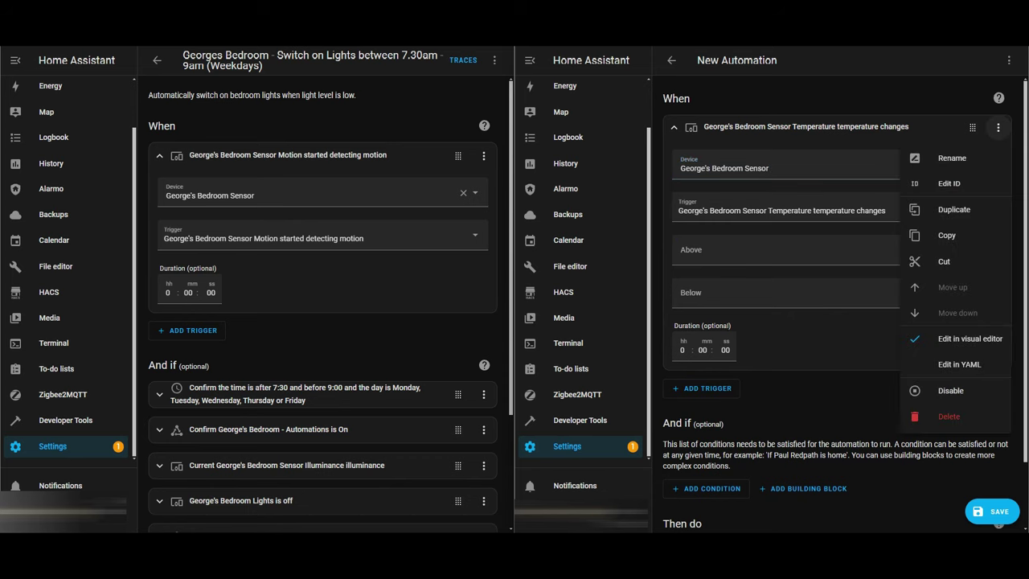
{"action": "left_click", "coordinate": [949, 183]}
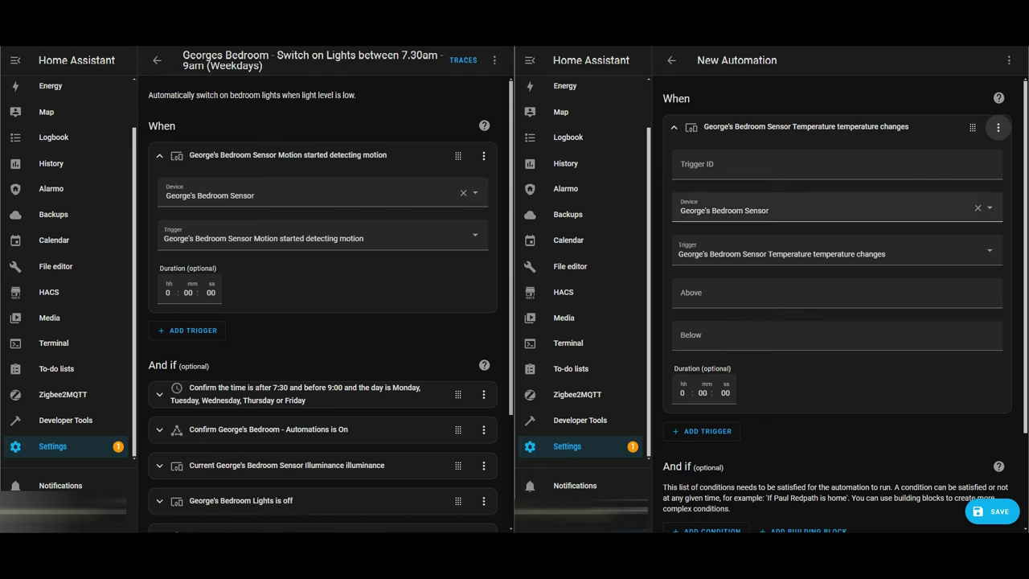
{"action": "left_click", "coordinate": [836, 165]}
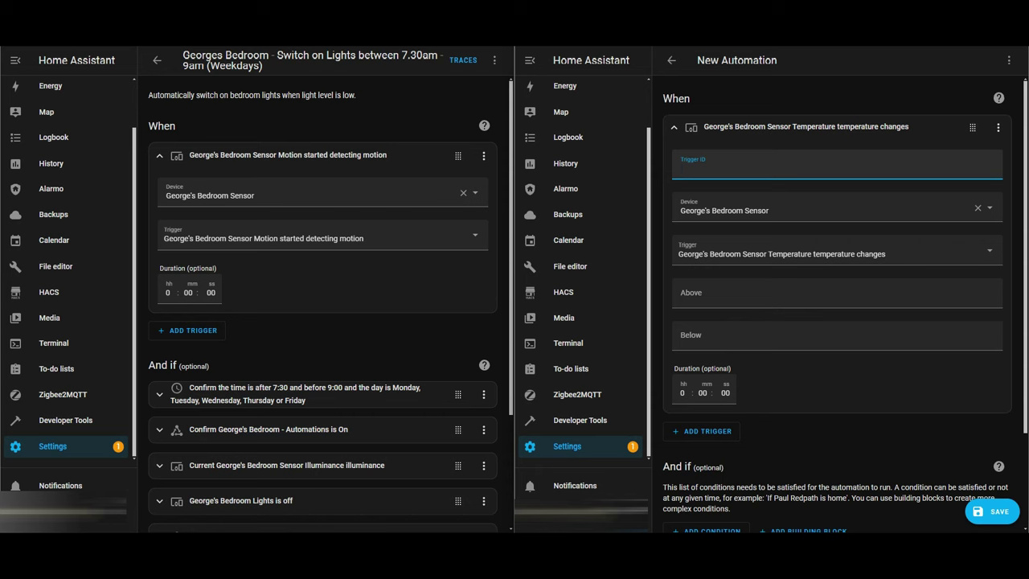
{"action": "type", "text": "Georges B"}
{"action": "key", "text": "BackSpace"}
{"action": "type", "text": "-Bedroom-Detects-Motion-Early-Morning"}
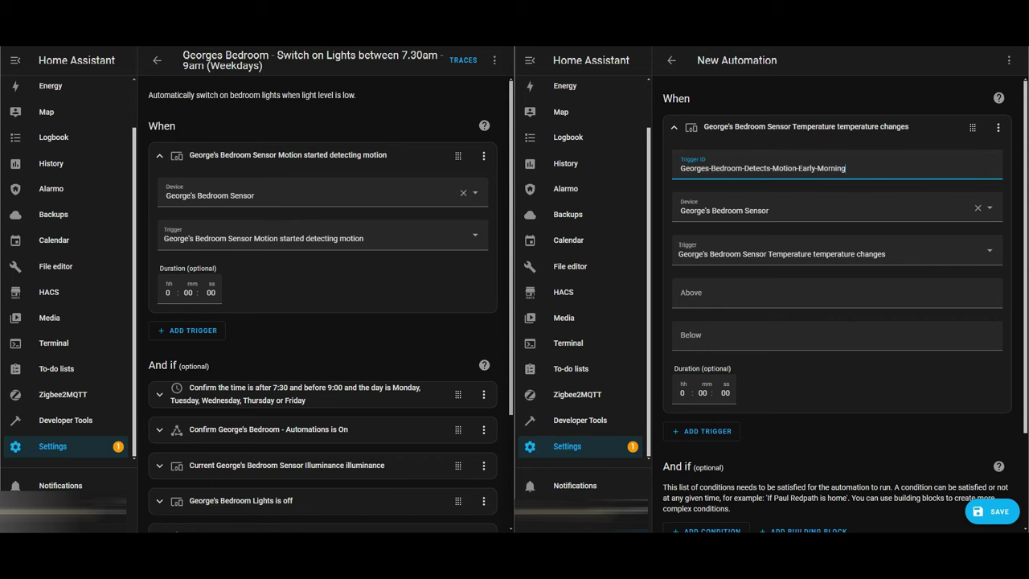
{"action": "left_click", "coordinate": [674, 127]}
{"action": "left_click", "coordinate": [160, 155]}
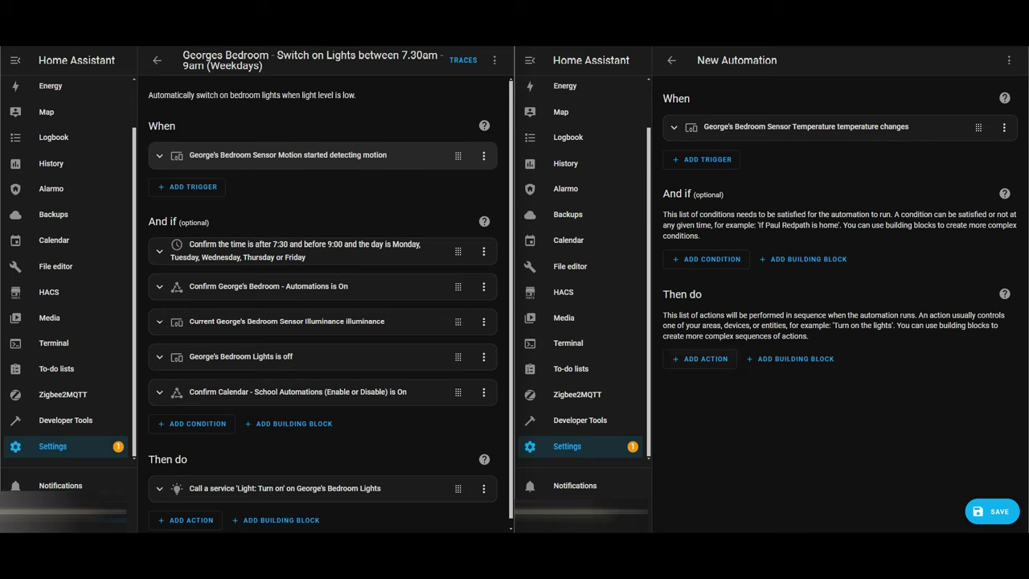
Step: Add a Choose action to the new automation
{"action": "left_click", "coordinate": [700, 359]}
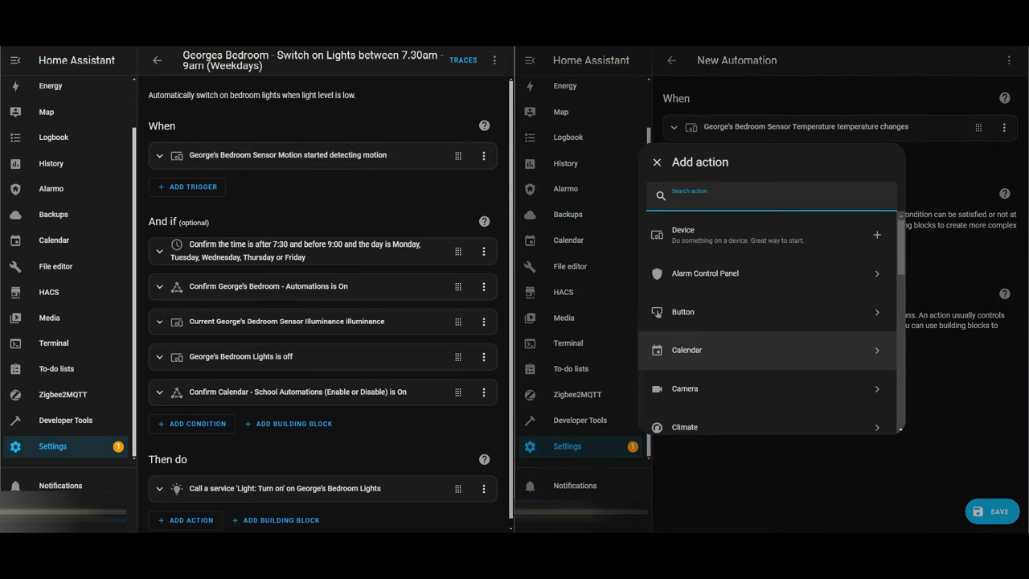
{"action": "type", "text": "choo"}
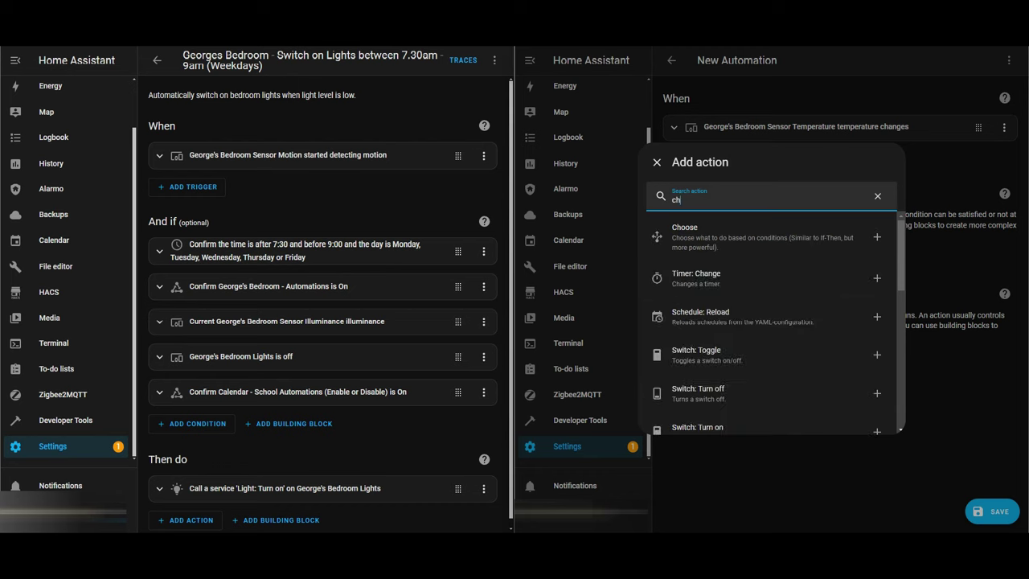
{"action": "left_click", "coordinate": [724, 238]}
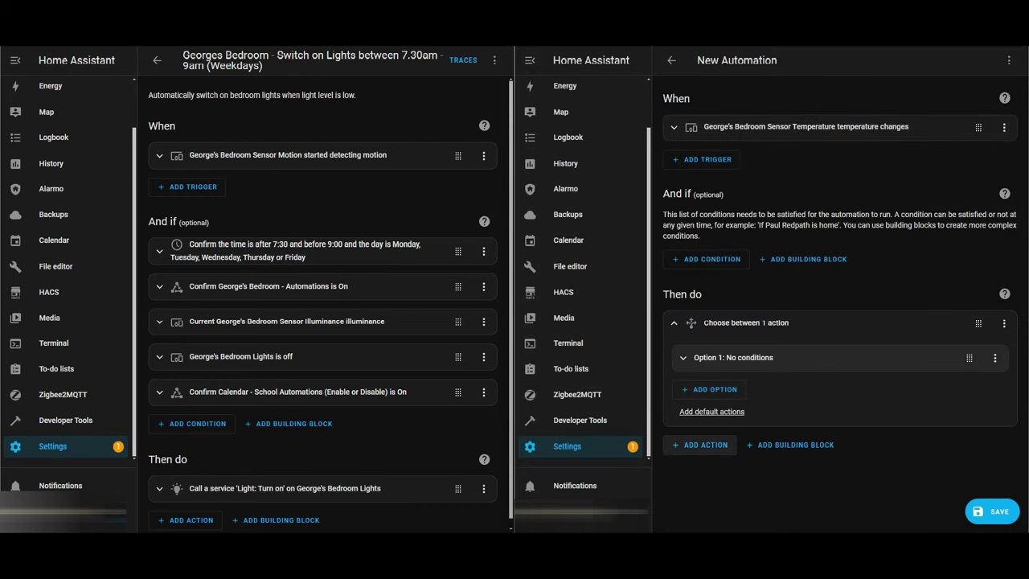
Step: Add a "Triggered by" condition to Option 1 and tick the early-morning motion trigger
{"action": "left_click", "coordinate": [734, 358]}
{"action": "left_click", "coordinate": [725, 410]}
{"action": "type", "text": "trigg"}
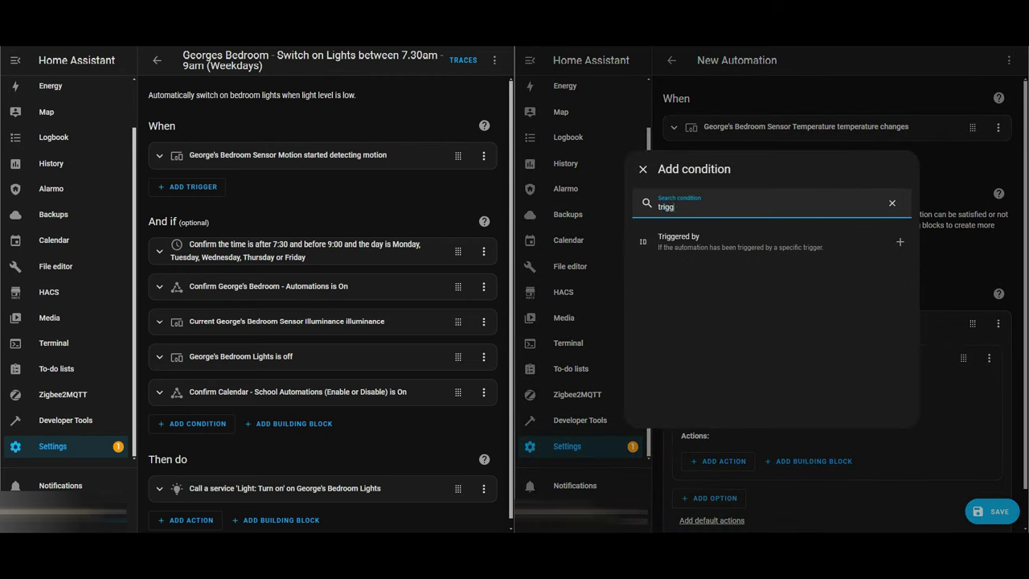
{"action": "left_click", "coordinate": [741, 242]}
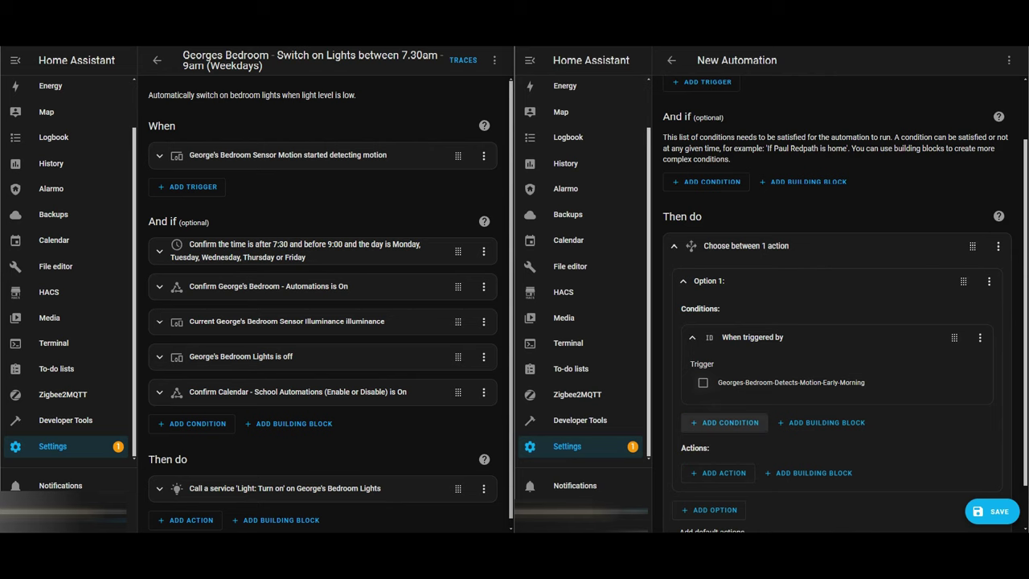
{"action": "left_click", "coordinate": [702, 383]}
{"action": "left_click", "coordinate": [692, 337]}
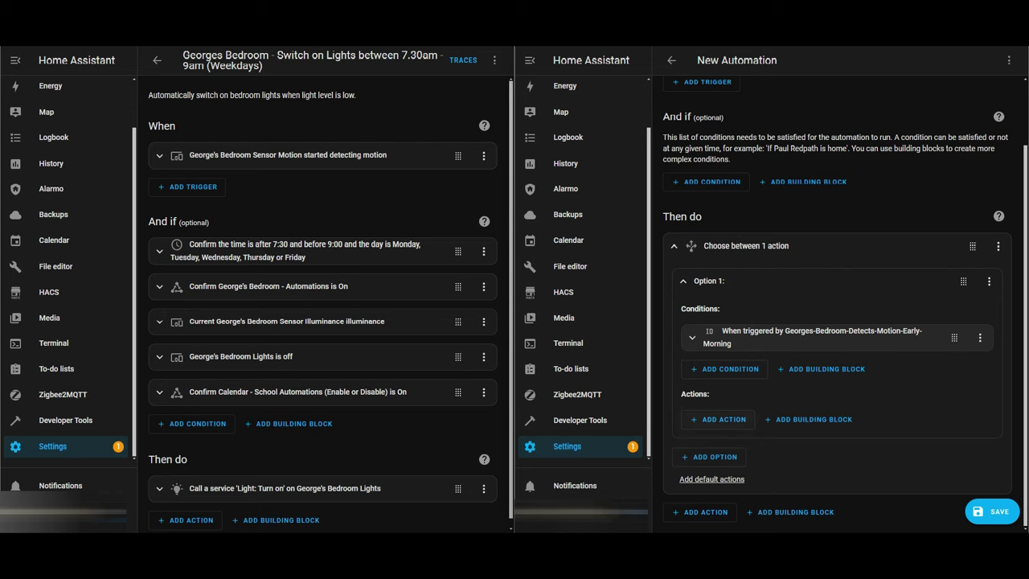
Step: Add a Call service action to Option 1 and set its service to Light: Turn on
{"action": "left_click", "coordinate": [719, 419]}
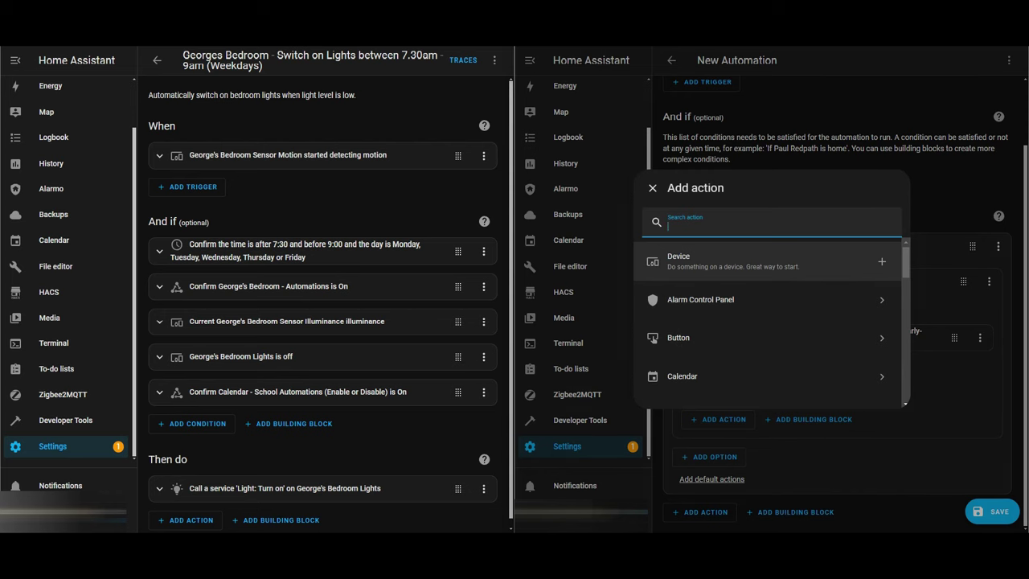
{"action": "type", "text": "c"}
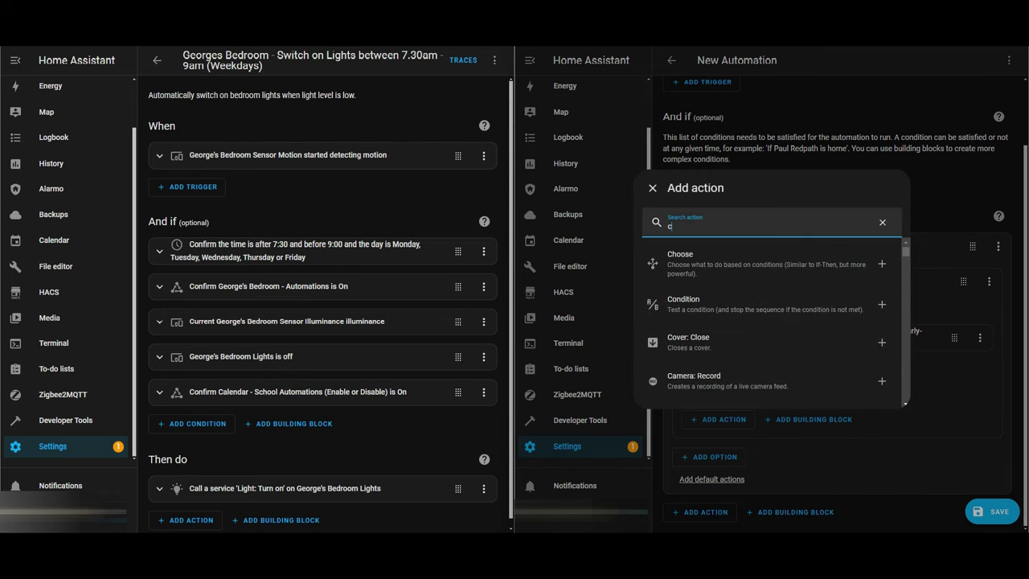
{"action": "type", "text": "all"}
{"action": "left_click", "coordinate": [711, 261]}
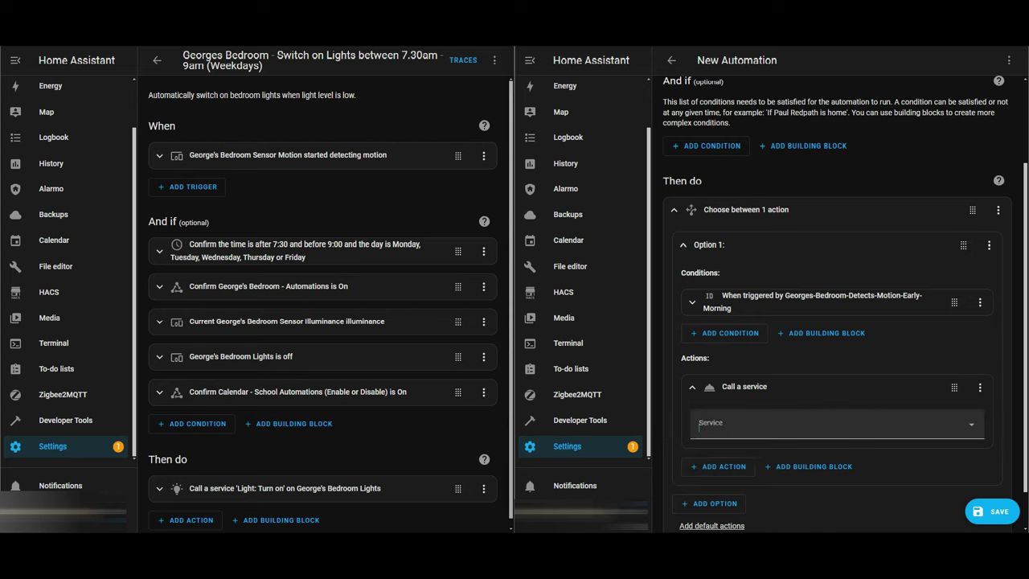
{"action": "type", "text": "t"}
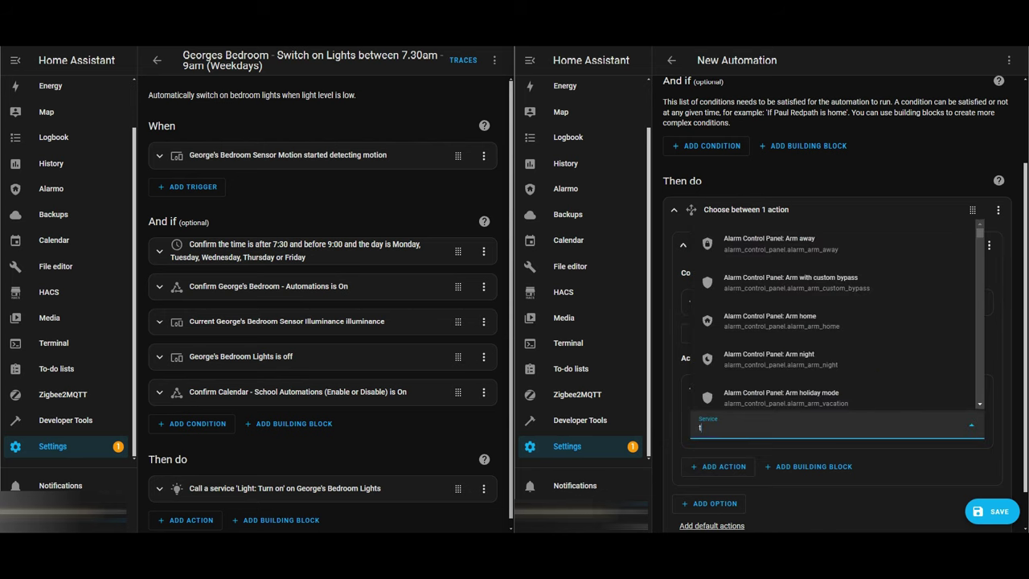
{"action": "type", "text": "urn on"}
{"action": "scroll", "coordinate": [842, 312], "scroll_direction": "down", "scroll_amount": 3}
{"action": "scroll", "coordinate": [843, 312], "scroll_direction": "down", "scroll_amount": 3}
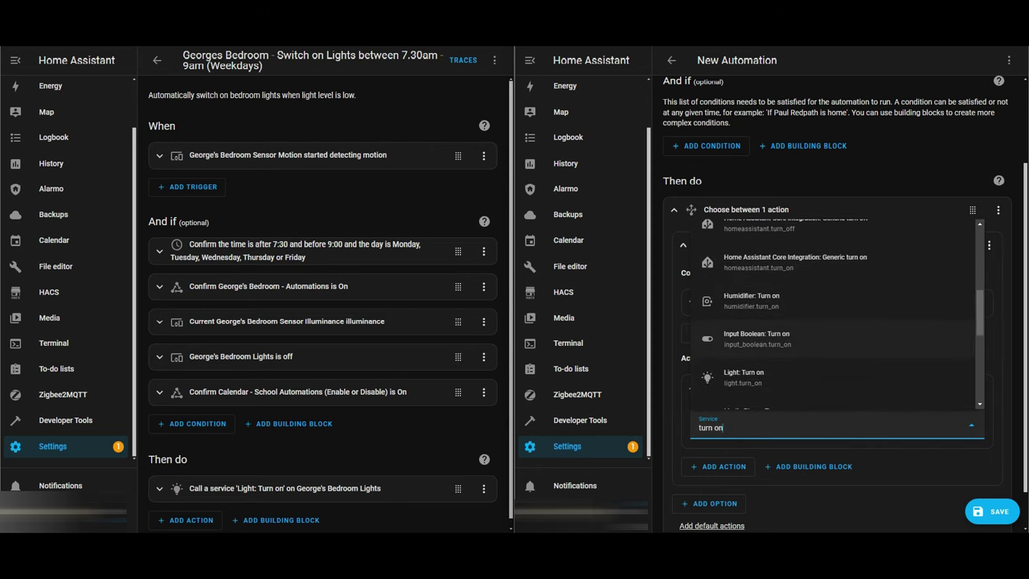
{"action": "scroll", "coordinate": [843, 313], "scroll_direction": "down", "scroll_amount": 1}
{"action": "left_click", "coordinate": [837, 365]}
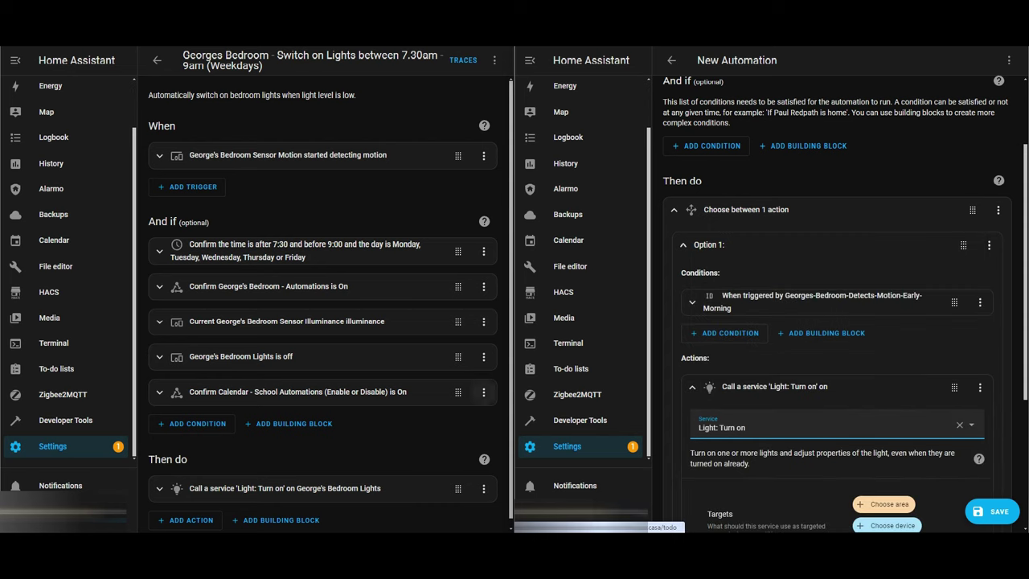
Step: Check the weekday automation's Light: Turn on settings and target the same bedroom lights entity in Option 1's action
{"action": "left_click", "coordinate": [284, 489]}
{"action": "left_click", "coordinate": [285, 489]}
{"action": "scroll", "coordinate": [284, 489], "scroll_direction": "down", "scroll_amount": 1}
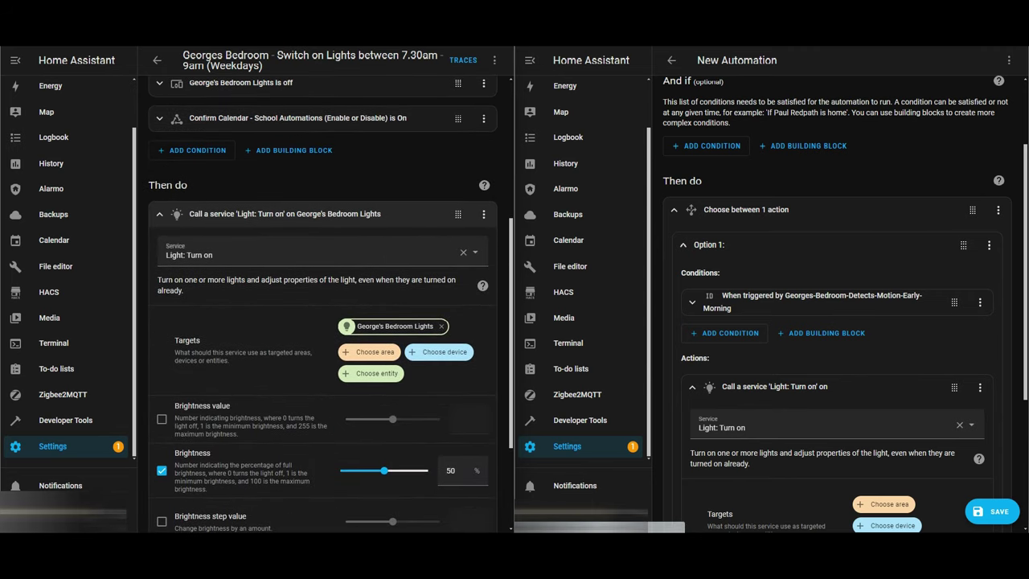
{"action": "scroll", "coordinate": [837, 424], "scroll_direction": "down", "scroll_amount": 3}
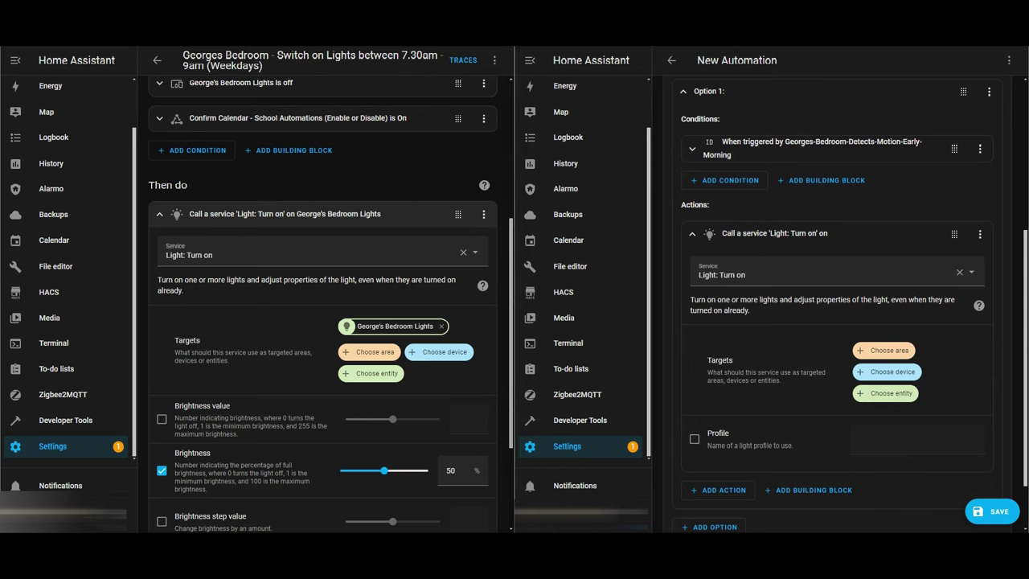
{"action": "left_click", "coordinate": [886, 393]}
{"action": "type", "text": "george"}
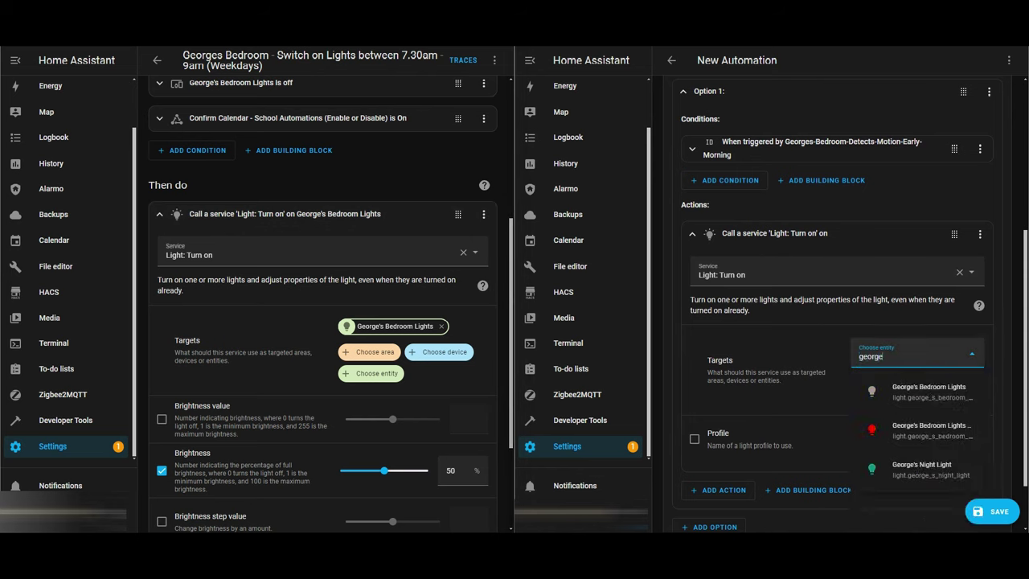
{"action": "type", "text": "'s"}
{"action": "left_click", "coordinate": [919, 392]}
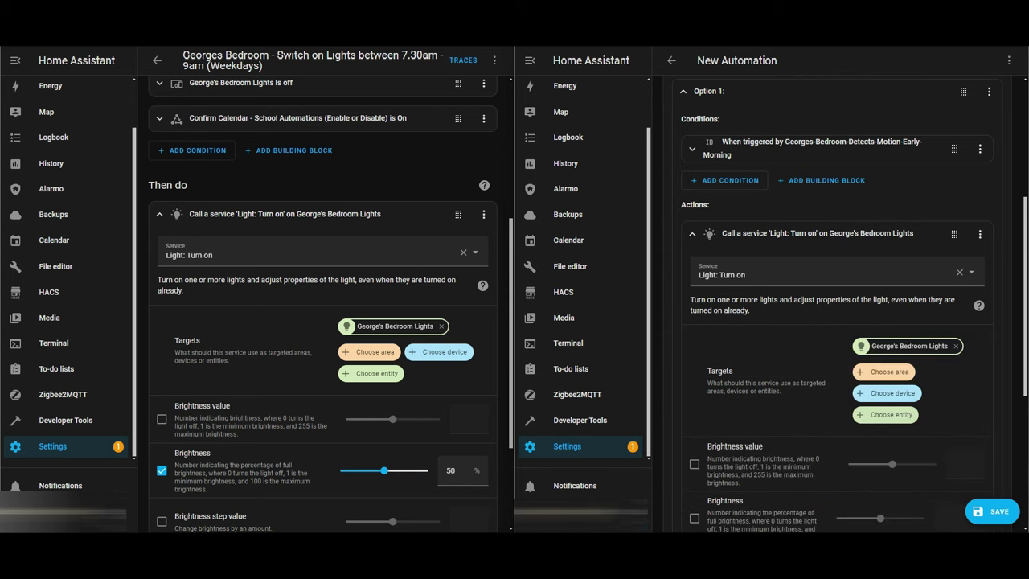
Step: Enable the Brightness option of Option 1's Light: Turn on action and set it to 50%
{"action": "scroll", "coordinate": [837, 306], "scroll_direction": "down", "scroll_amount": 2}
{"action": "left_click", "coordinate": [695, 392]}
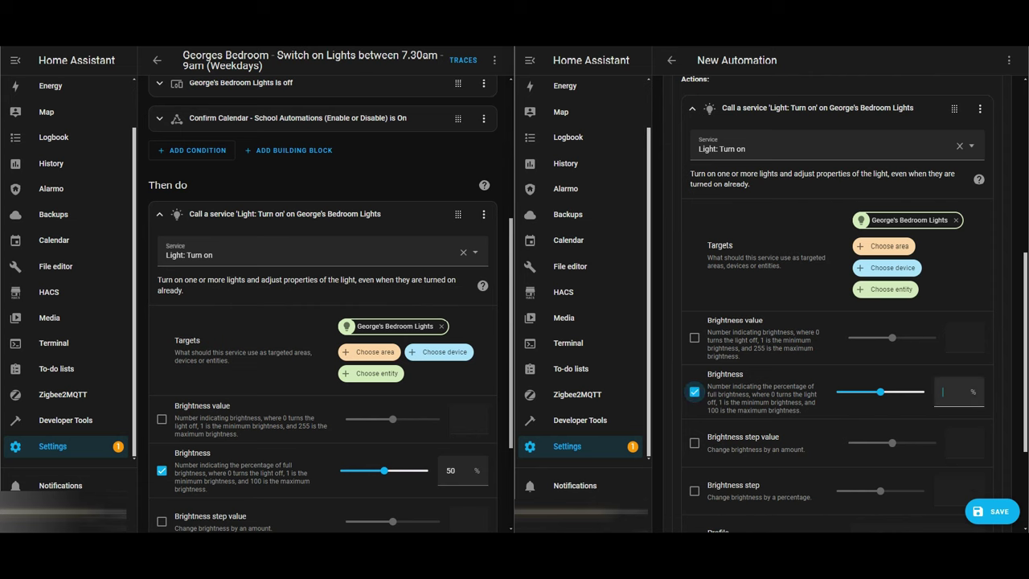
{"action": "type", "text": "50"}
{"action": "scroll", "coordinate": [323, 305], "scroll_direction": "down", "scroll_amount": 3}
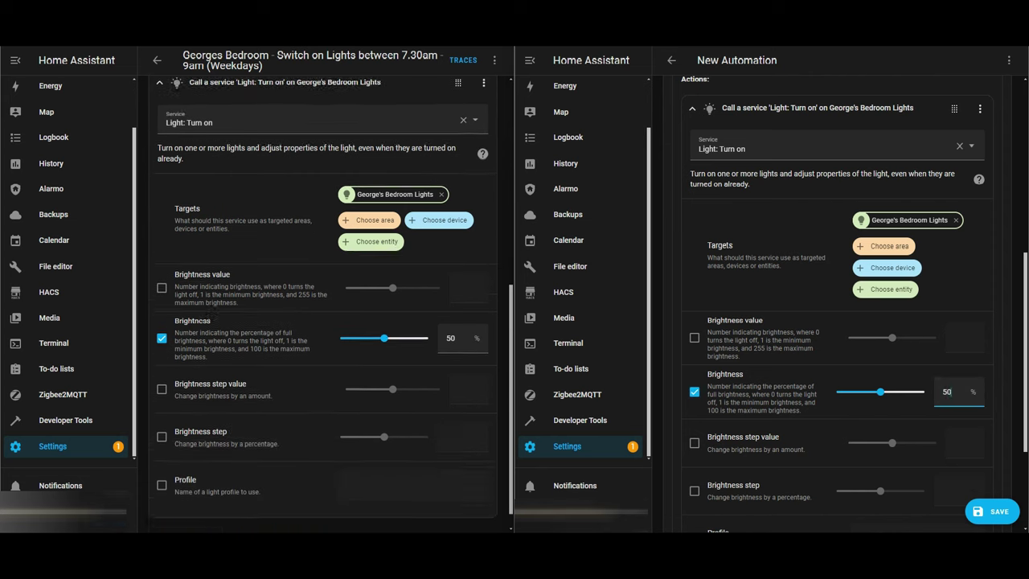
{"action": "scroll", "coordinate": [324, 305], "scroll_direction": "up", "scroll_amount": 4}
{"action": "scroll", "coordinate": [322, 322], "scroll_direction": "up", "scroll_amount": 1}
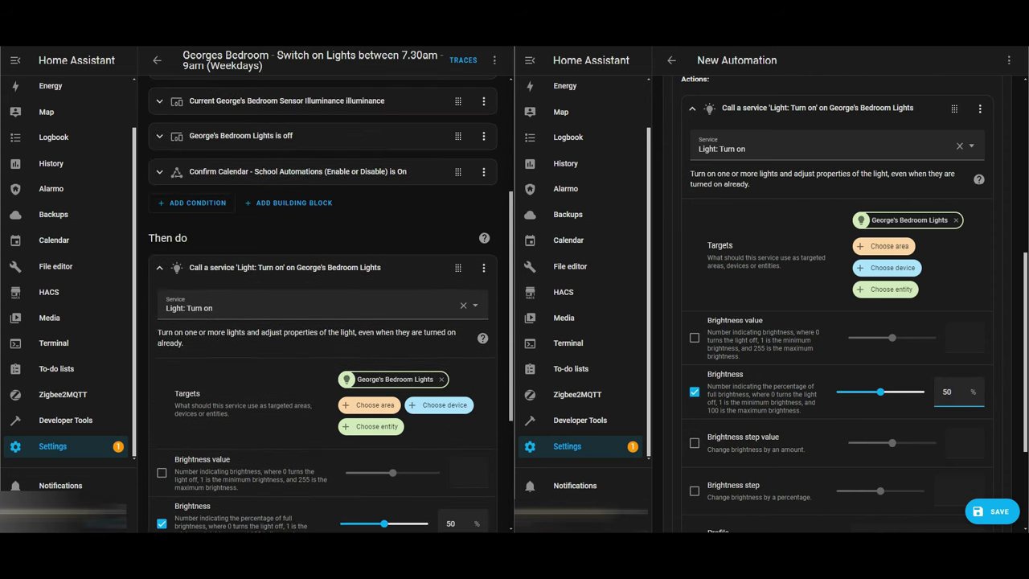
{"action": "scroll", "coordinate": [844, 306], "scroll_direction": "up", "scroll_amount": 5}
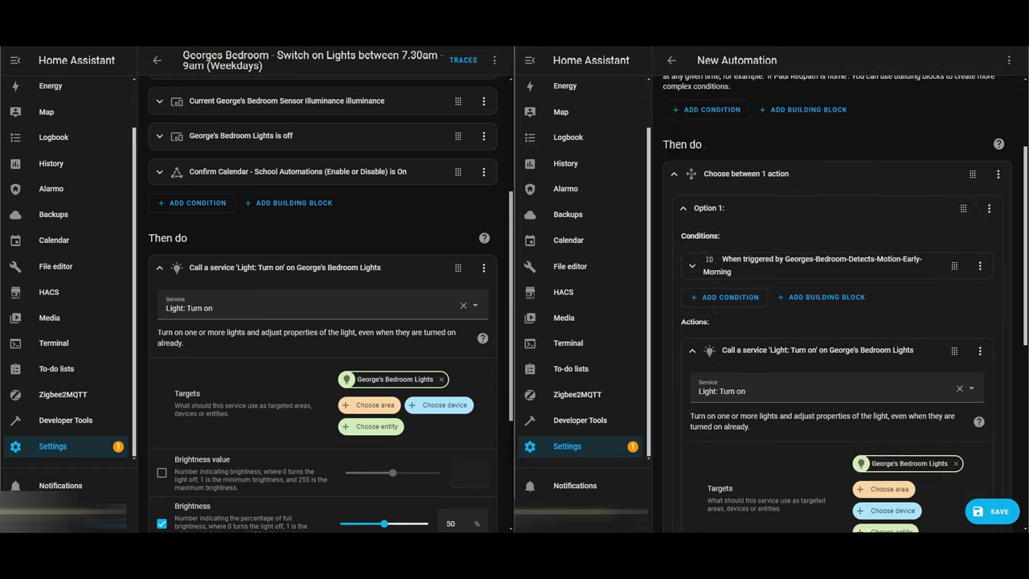
{"action": "scroll", "coordinate": [845, 305], "scroll_direction": "up", "scroll_amount": 3}
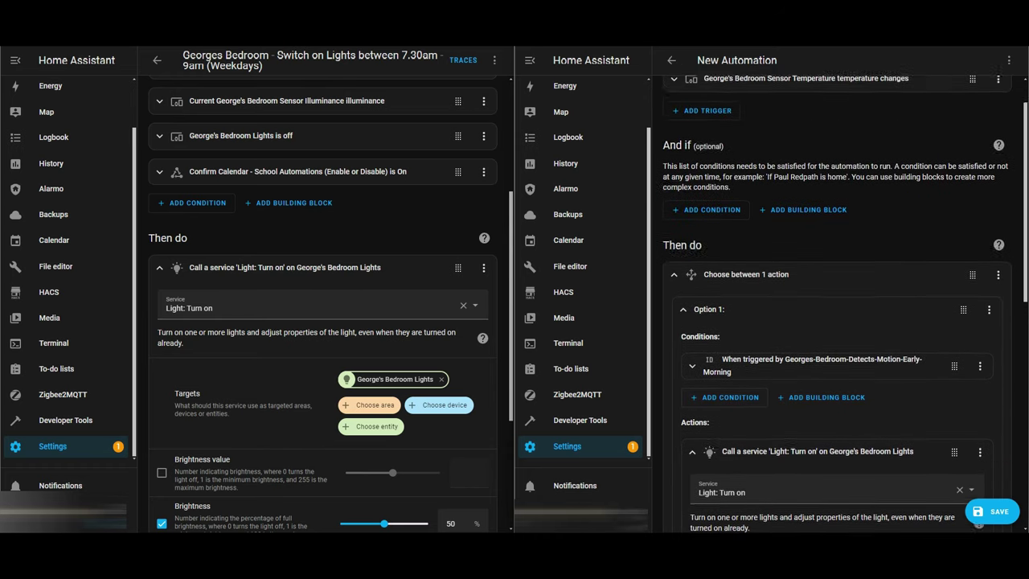
Step: Add an entity State condition to the new automation's And if section and choose the bedroom's Automations entity for it
{"action": "scroll", "coordinate": [844, 306], "scroll_direction": "up", "scroll_amount": 1}
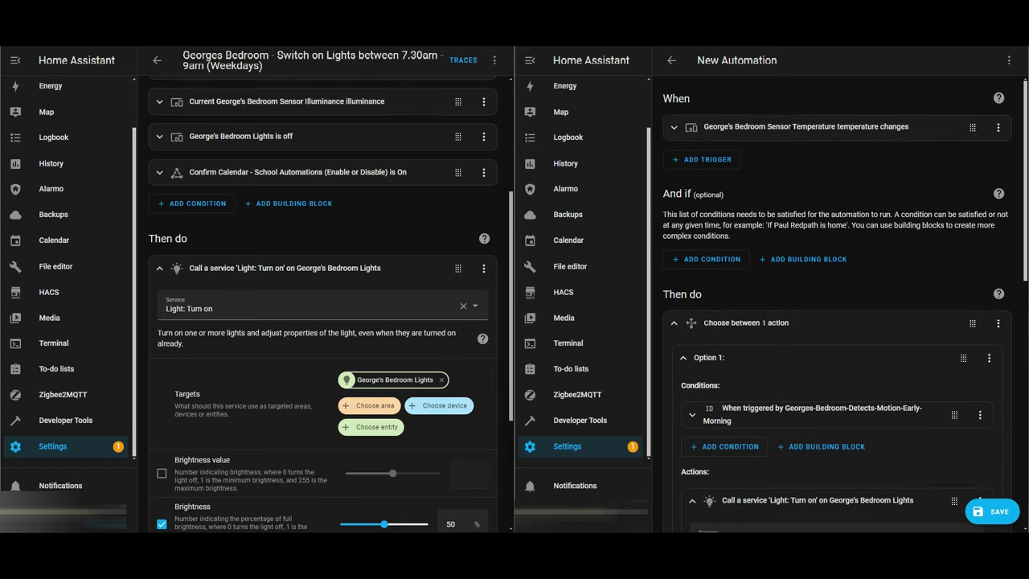
{"action": "scroll", "coordinate": [321, 306], "scroll_direction": "up", "scroll_amount": 4}
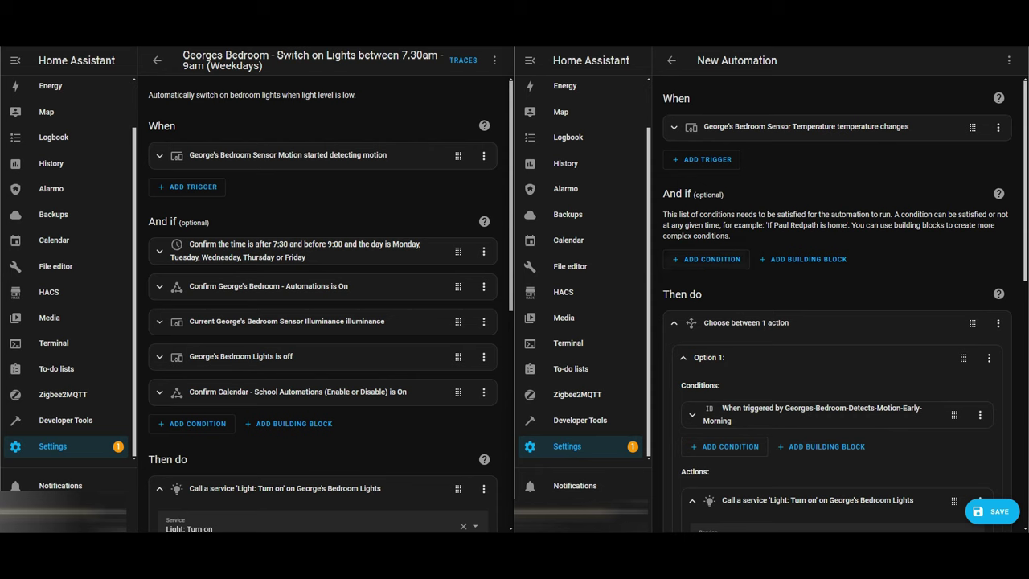
{"action": "left_click", "coordinate": [707, 259]}
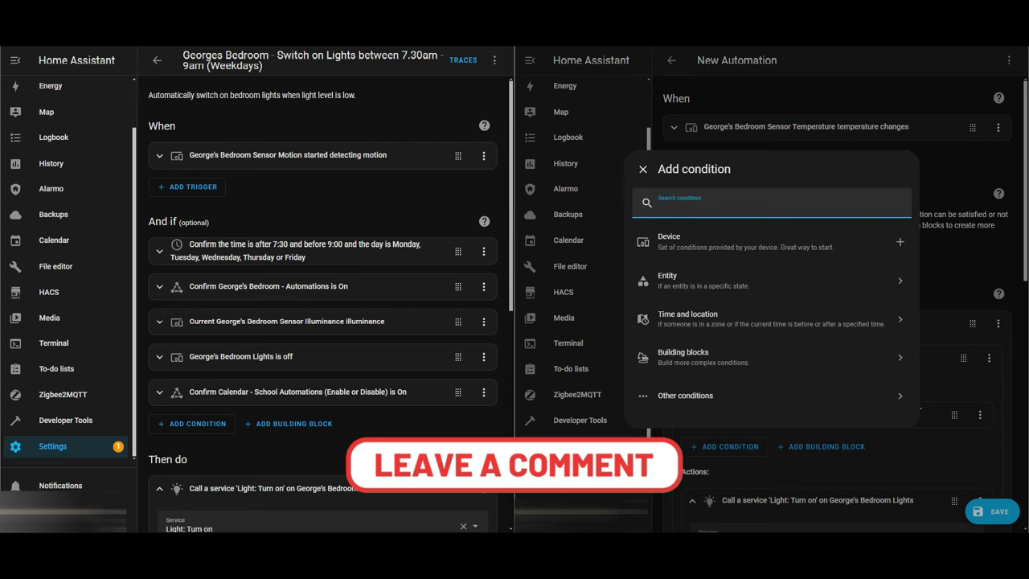
{"action": "left_click", "coordinate": [724, 280]}
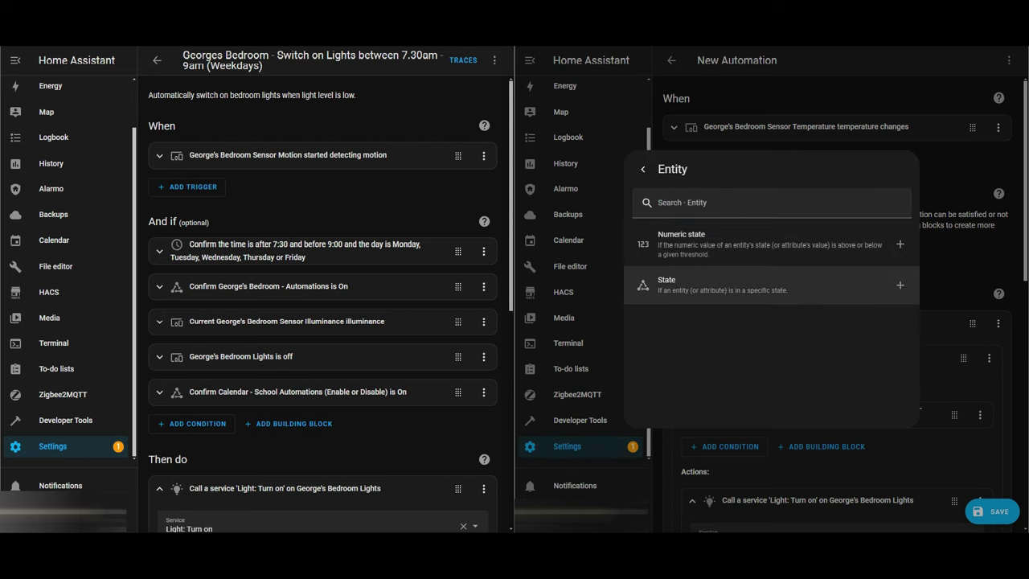
{"action": "left_click", "coordinate": [723, 284]}
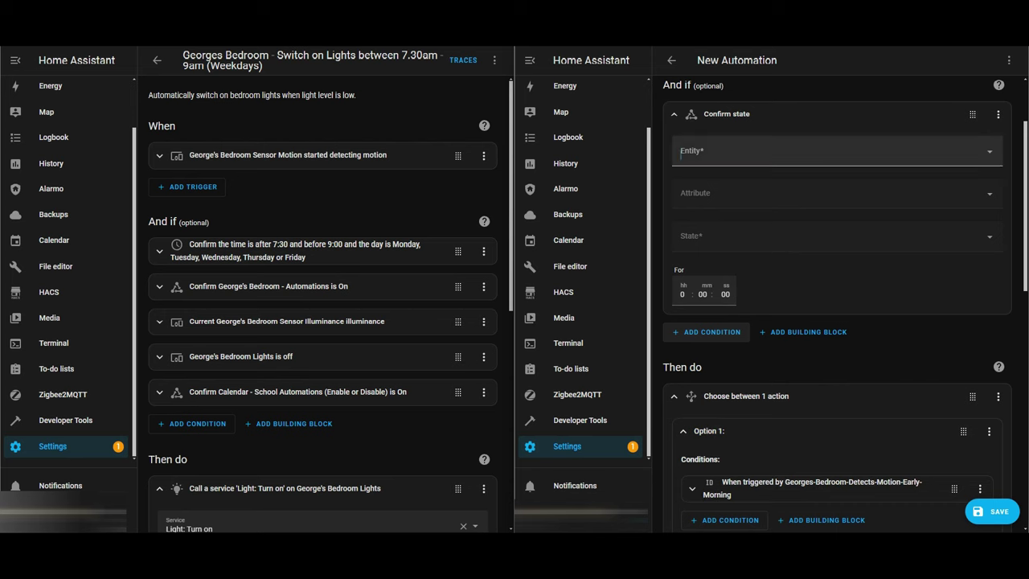
{"action": "left_click", "coordinate": [681, 153]}
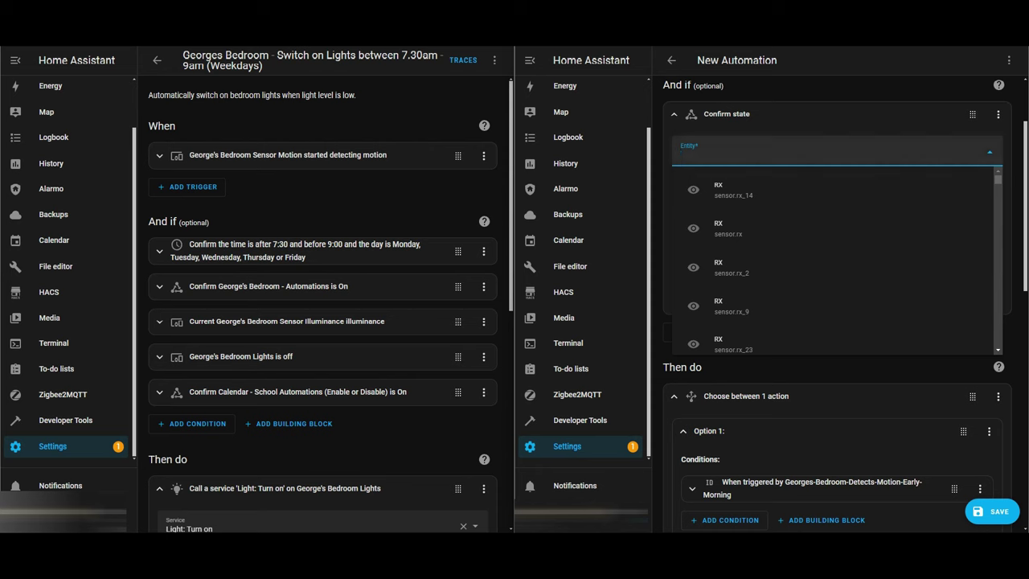
{"action": "type", "text": "george's"}
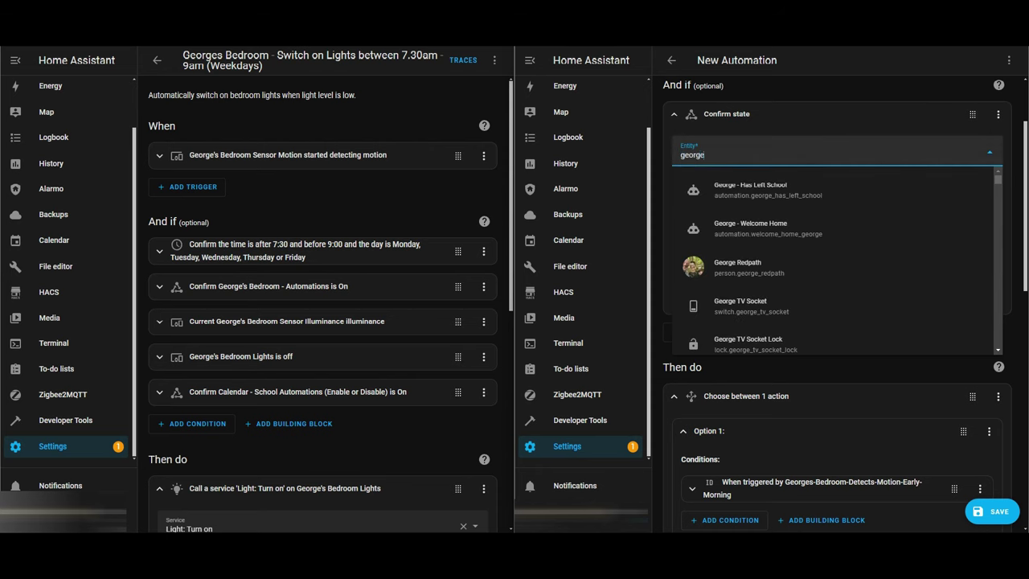
{"action": "left_click", "coordinate": [763, 228]}
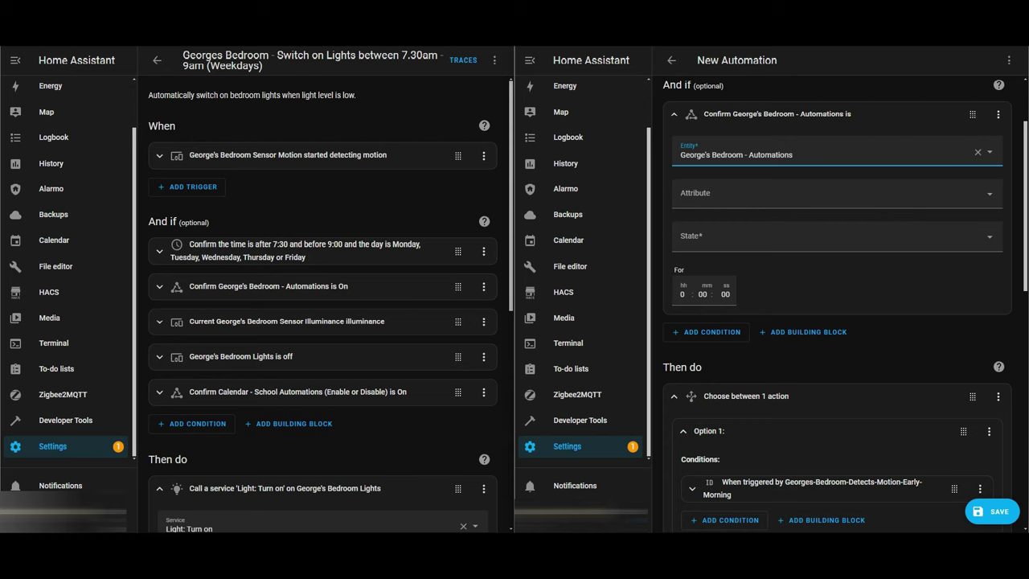
Step: Check the matching condition in the weekday automation and set the new condition's state to On
{"action": "left_click", "coordinate": [268, 287]}
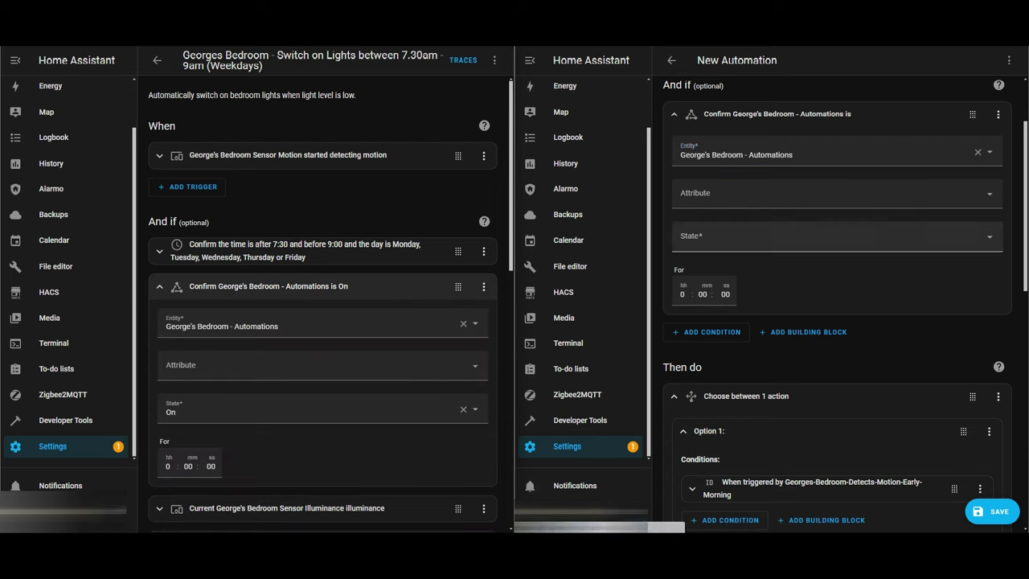
{"action": "left_click", "coordinate": [756, 236]}
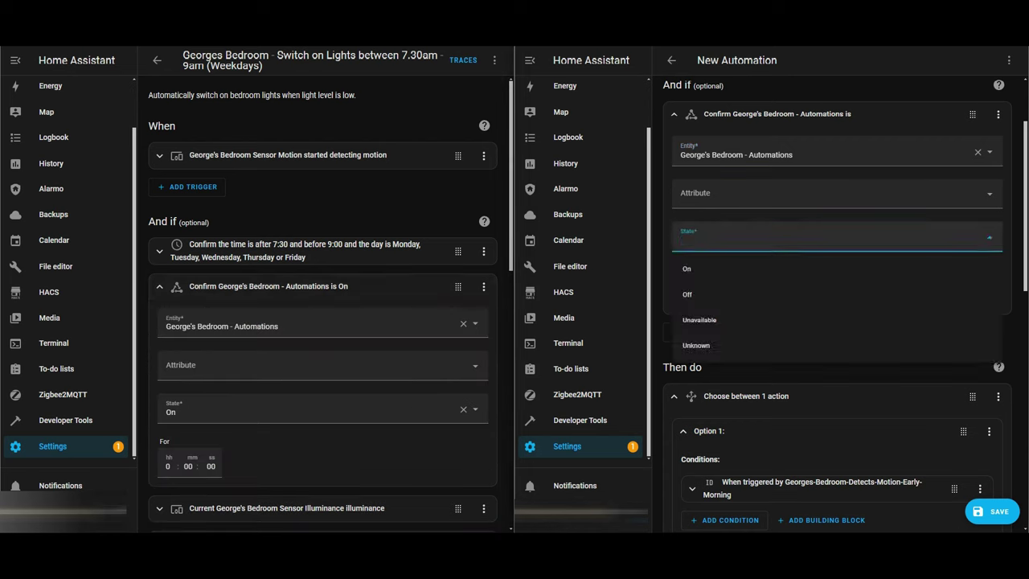
{"action": "type", "text": "o"}
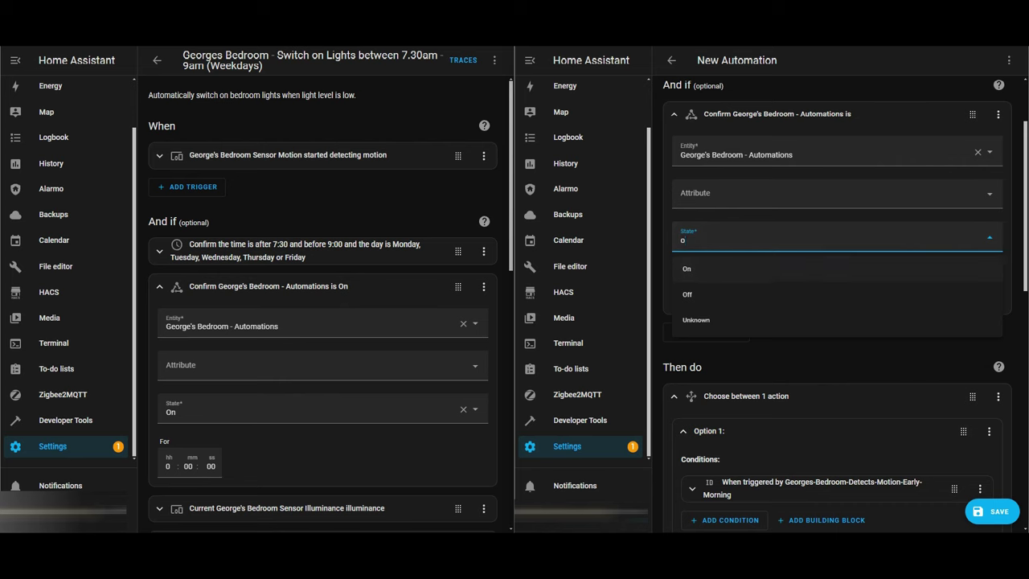
{"action": "left_click", "coordinate": [756, 268]}
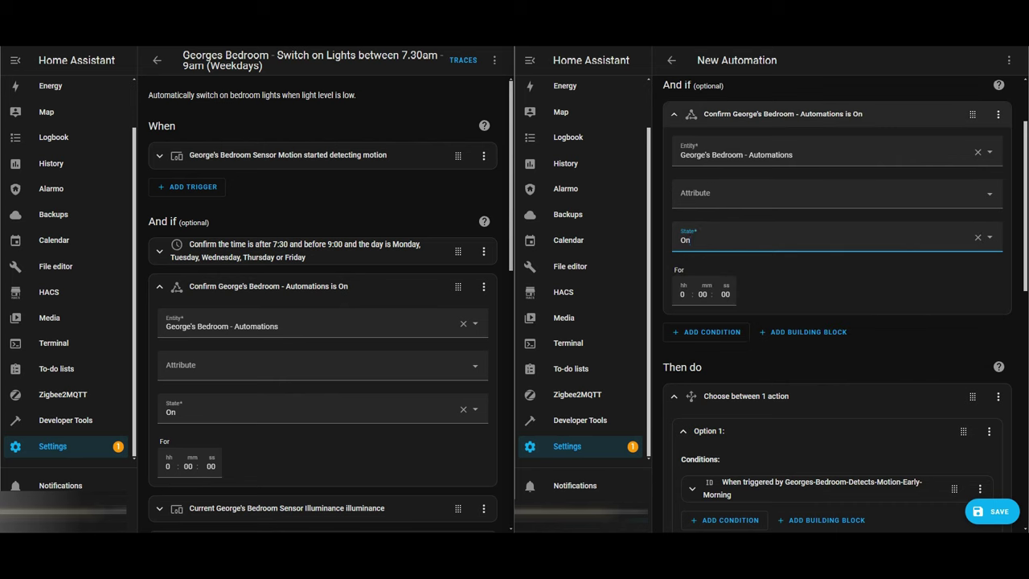
{"action": "left_click", "coordinate": [784, 114]}
{"action": "scroll", "coordinate": [784, 114], "scroll_direction": "up", "scroll_amount": 1}
{"action": "scroll", "coordinate": [844, 306], "scroll_direction": "up", "scroll_amount": 1}
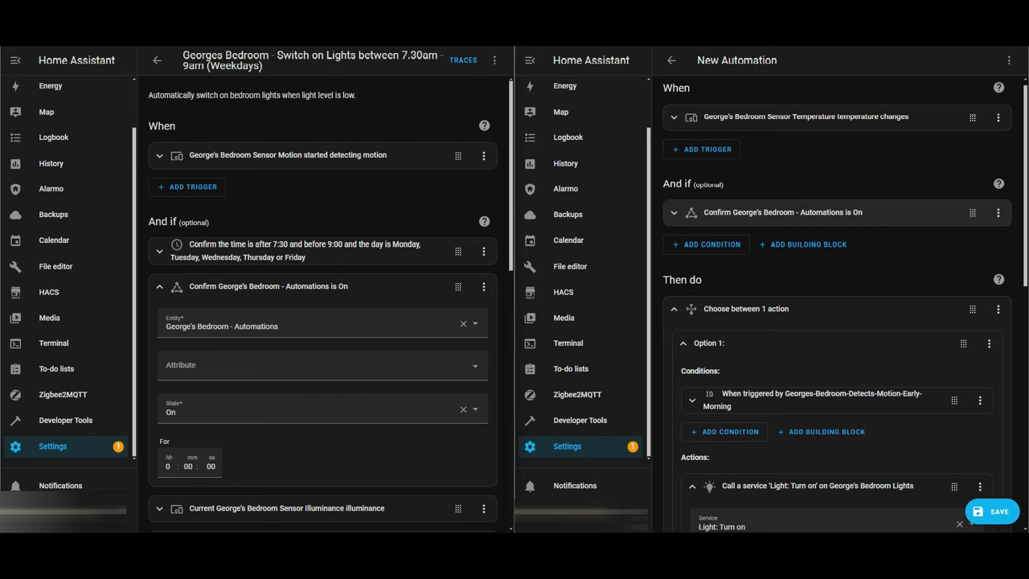
{"action": "left_click", "coordinate": [278, 287]}
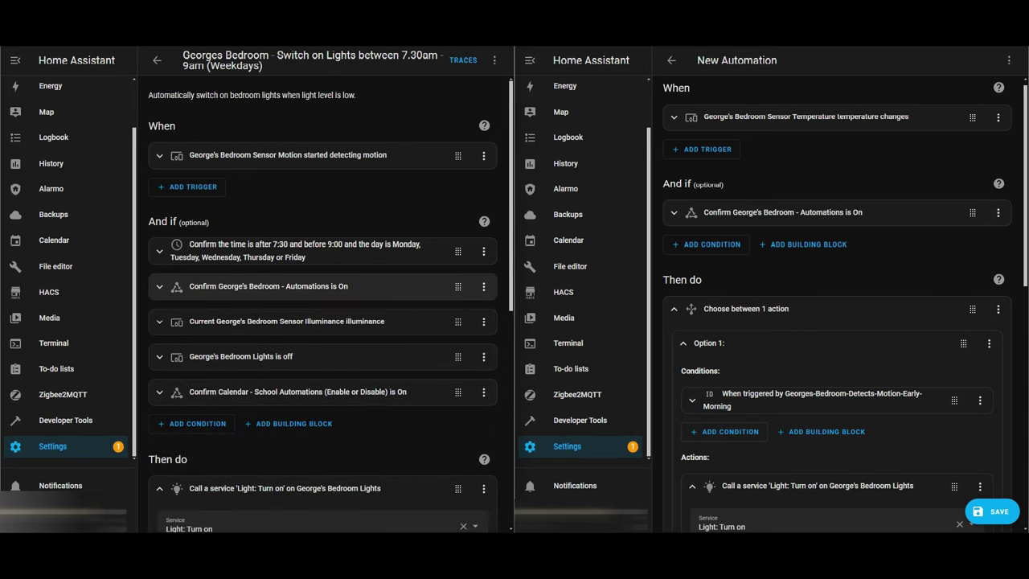
Step: Add a Device condition to Option 1 using the bedroom sensor device and its current illuminance condition
{"action": "scroll", "coordinate": [831, 307], "scroll_direction": "down", "scroll_amount": 3}
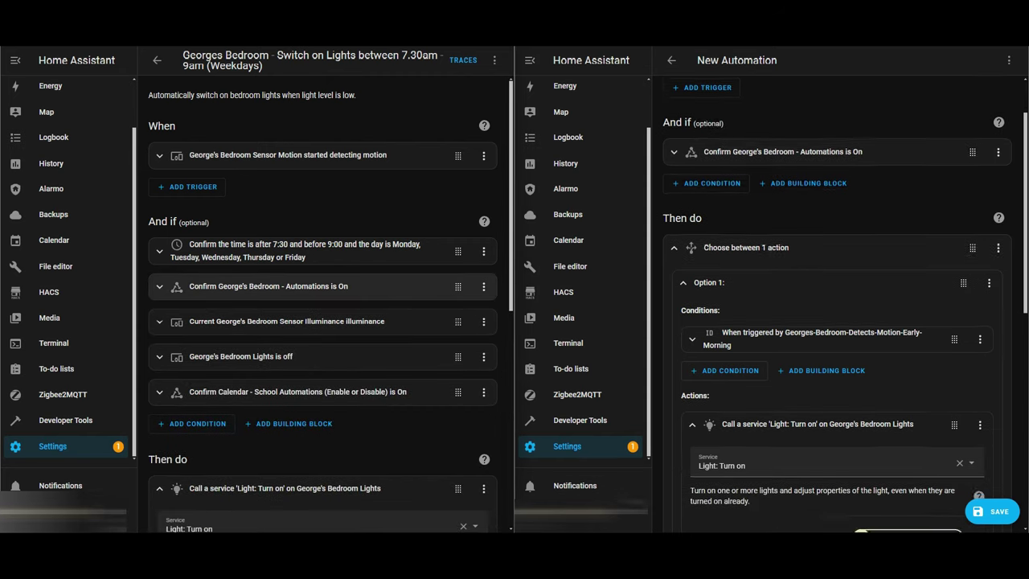
{"action": "left_click", "coordinate": [725, 364]}
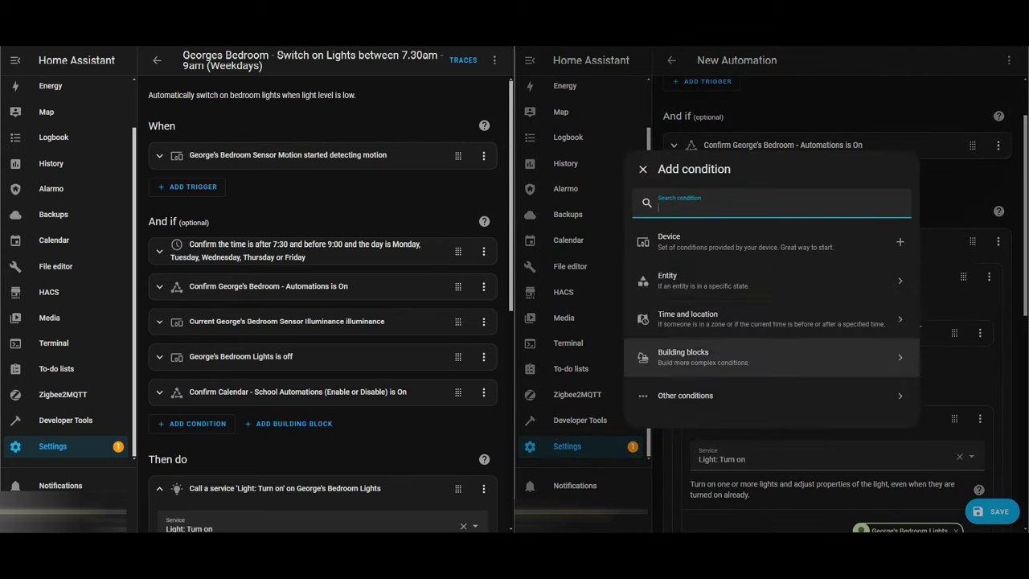
{"action": "left_click", "coordinate": [708, 241]}
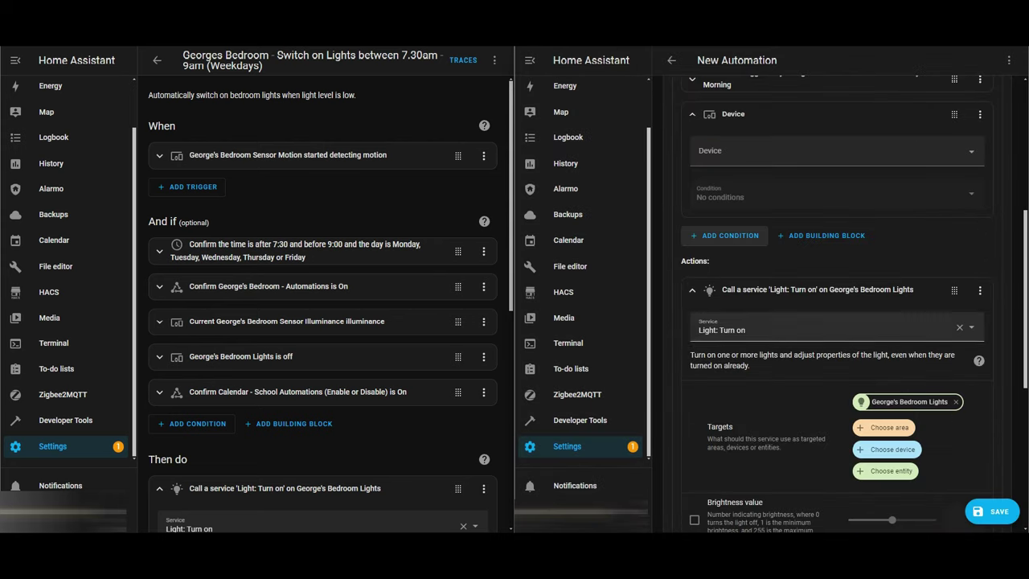
{"action": "scroll", "coordinate": [804, 282], "scroll_direction": "up", "scroll_amount": 2}
{"action": "left_click", "coordinate": [804, 281]}
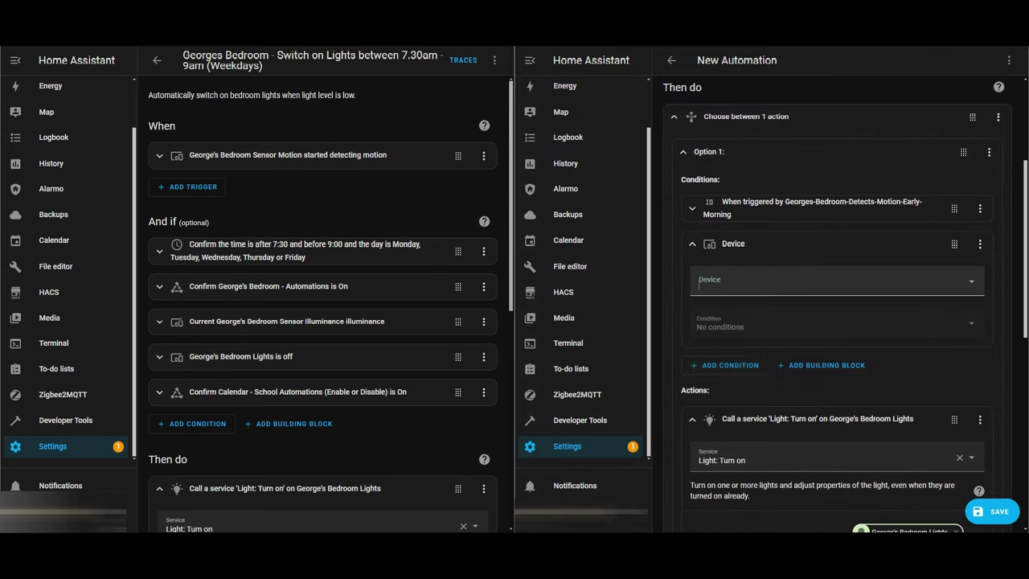
{"action": "type", "text": "george's"}
{"action": "left_click", "coordinate": [740, 435]}
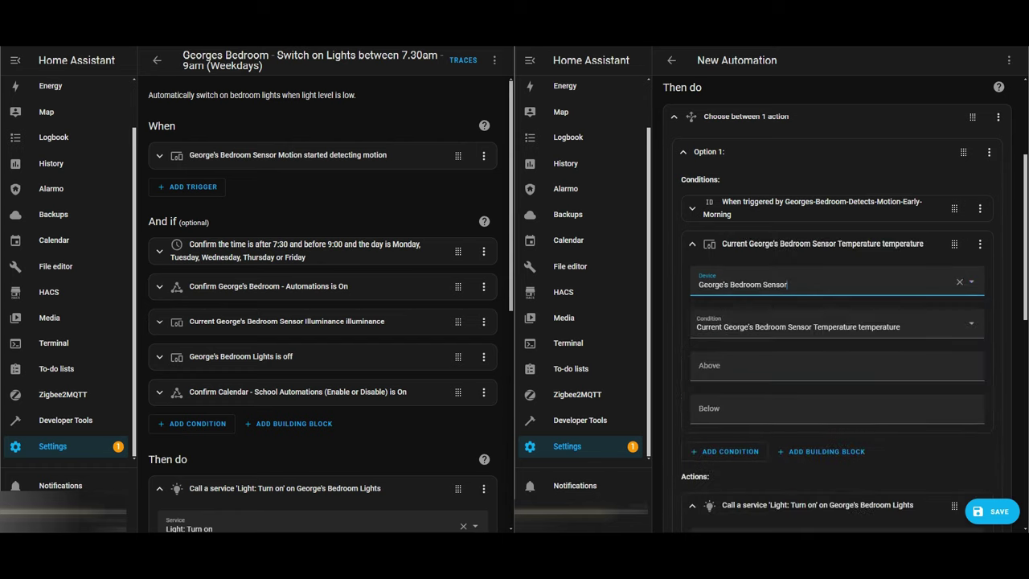
{"action": "left_click", "coordinate": [836, 324]}
{"action": "left_click", "coordinate": [797, 118]}
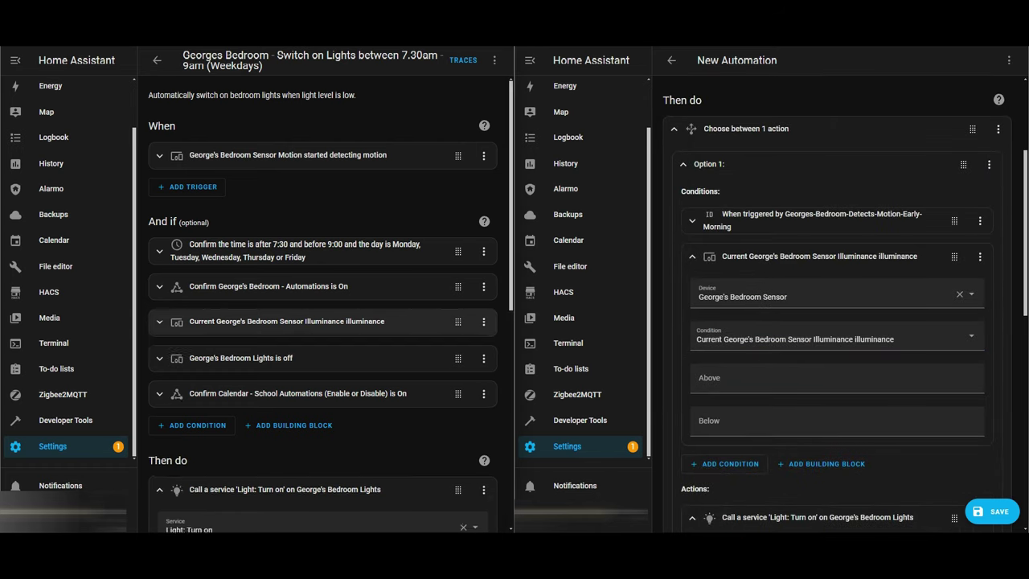
Step: Check the illuminance limit in the weekday automation and set Option 1's illuminance condition to below 30 lx
{"action": "left_click", "coordinate": [287, 321]}
{"action": "left_click", "coordinate": [836, 421]}
{"action": "type", "text": "30"}
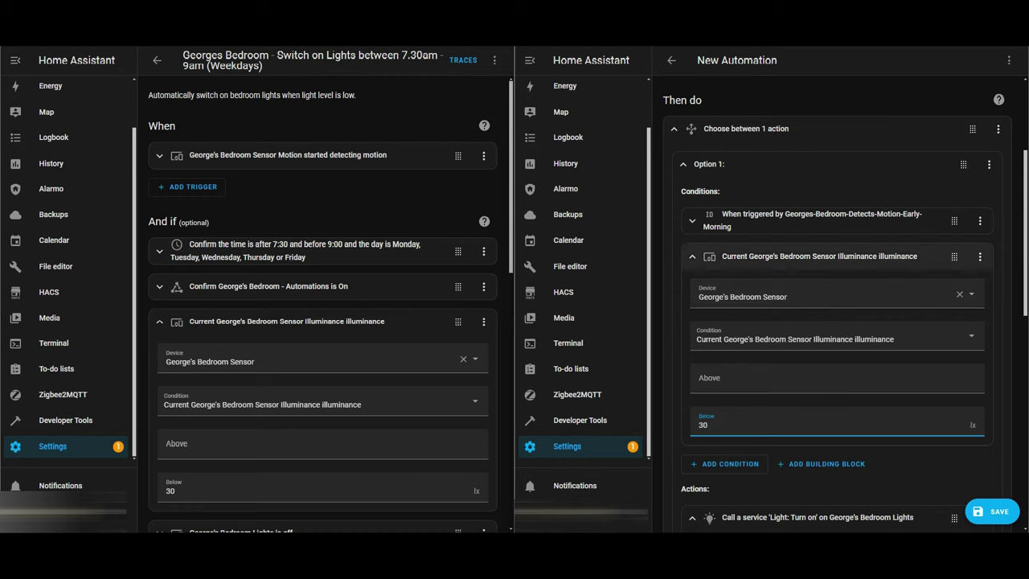
{"action": "left_click", "coordinate": [820, 256]}
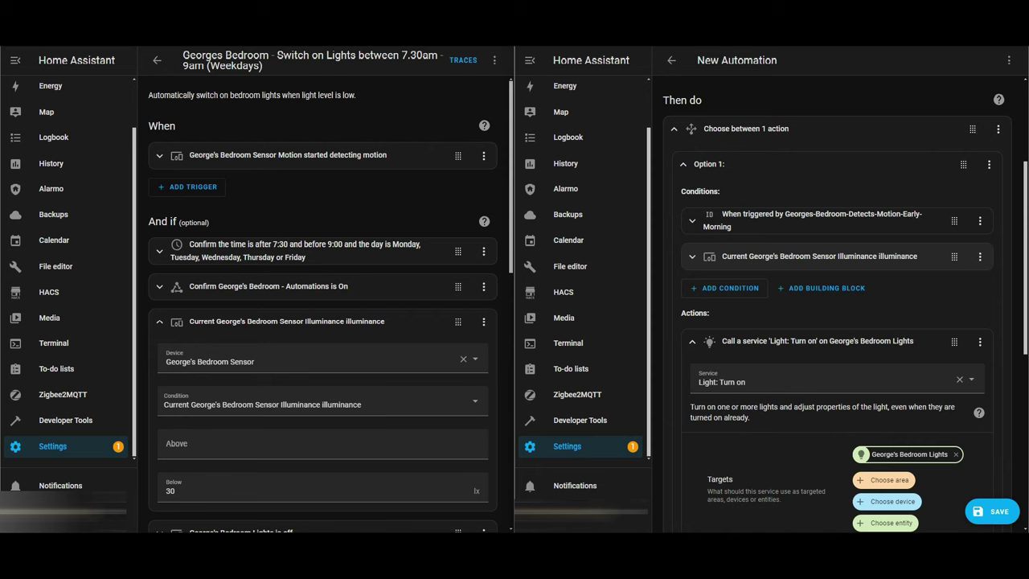
{"action": "left_click", "coordinate": [287, 322]}
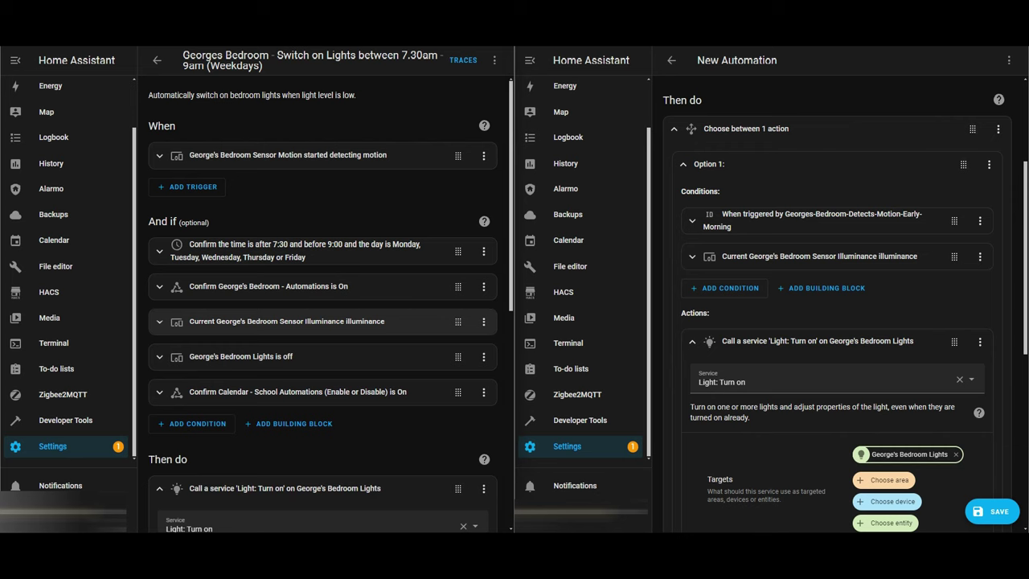
Step: Add a Device condition to Option 1 requiring the bedroom lights device to be off, matching the weekday automation
{"action": "left_click", "coordinate": [725, 288]}
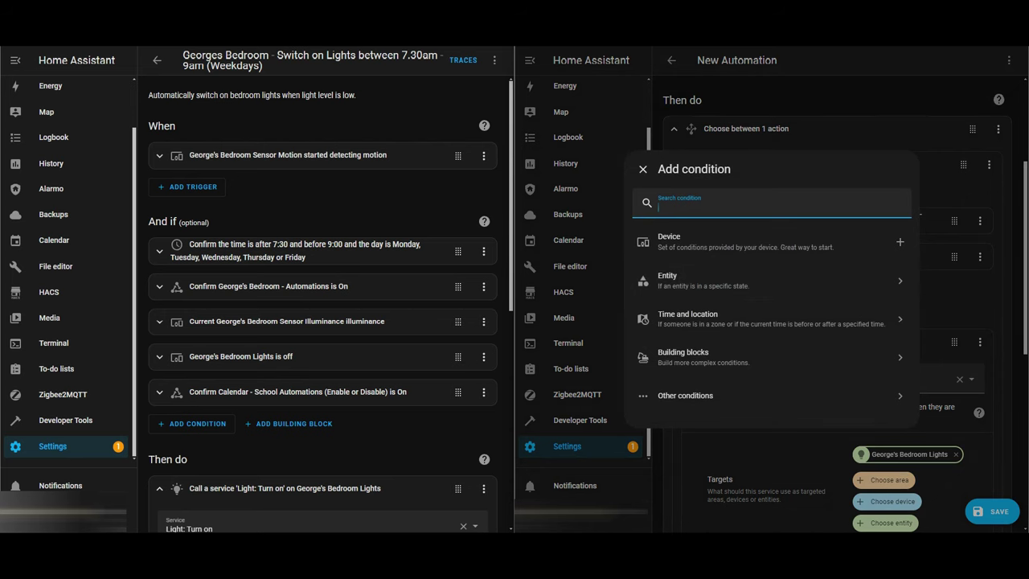
{"action": "left_click", "coordinate": [241, 357]}
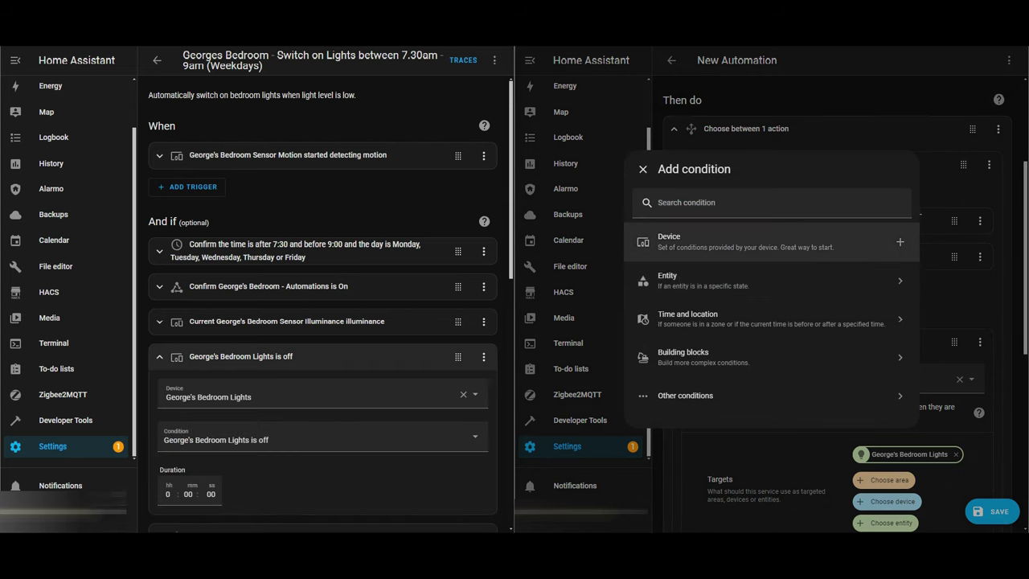
{"action": "left_click", "coordinate": [708, 241]}
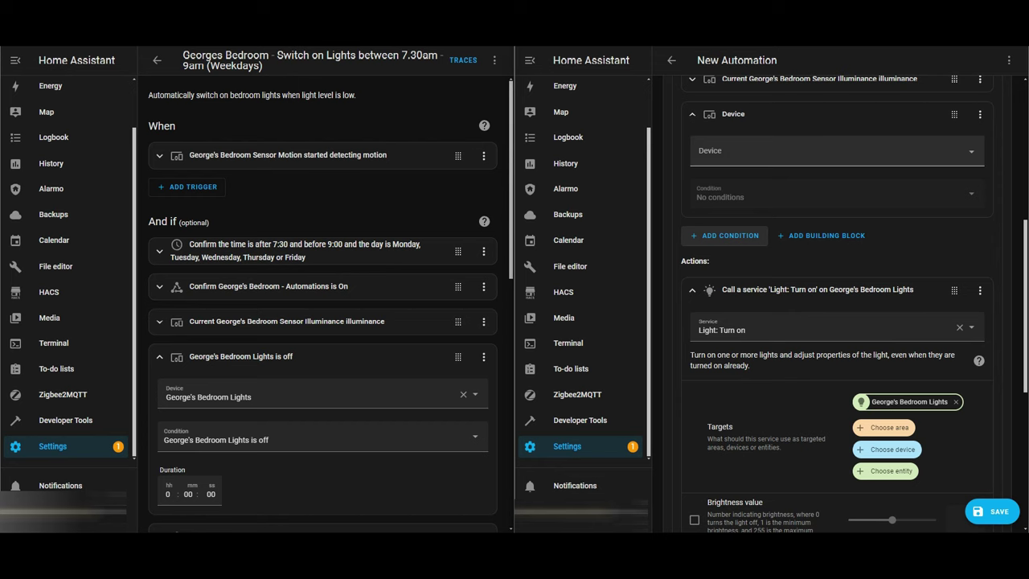
{"action": "scroll", "coordinate": [838, 257], "scroll_direction": "up", "scroll_amount": 2}
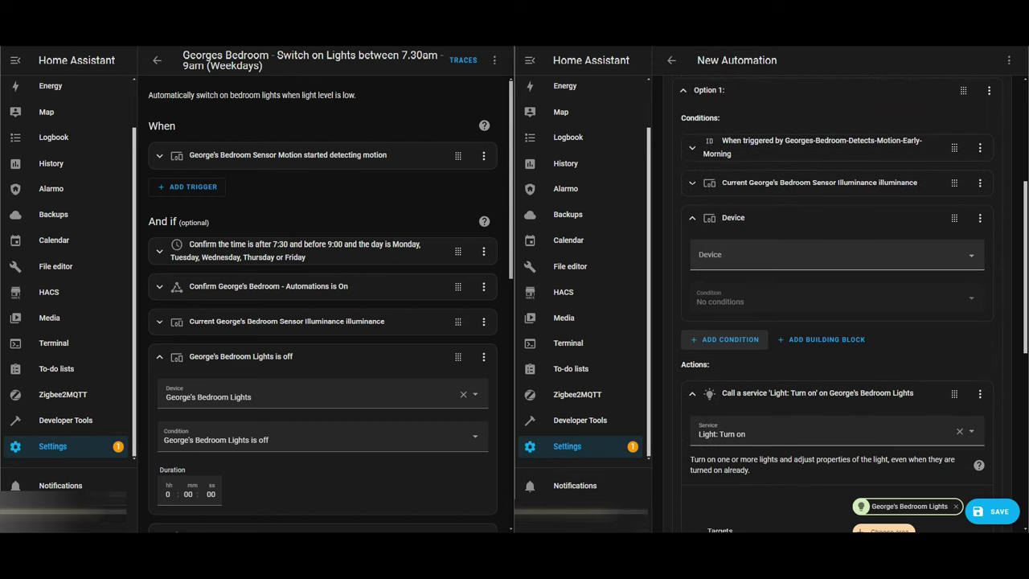
{"action": "left_click", "coordinate": [837, 255]}
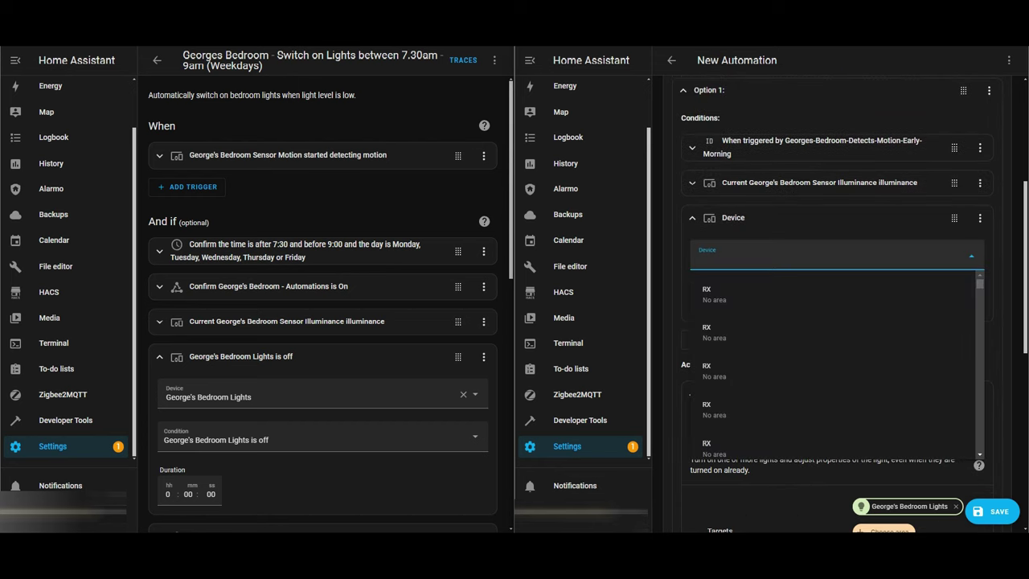
{"action": "type", "text": "georges"}
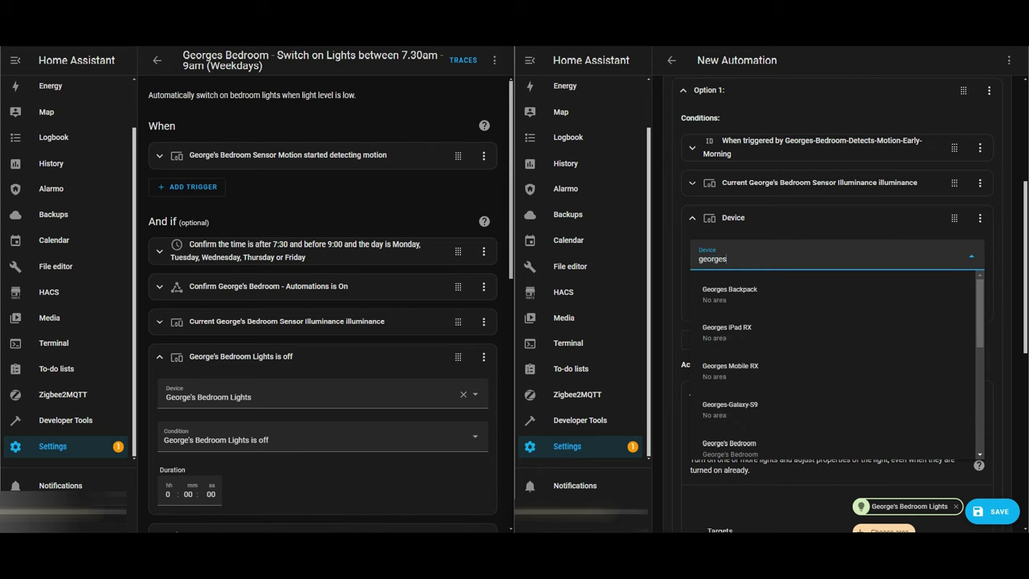
{"action": "key", "text": "BackSpace"}
{"action": "type", "text": "'s Bedroom Lights"}
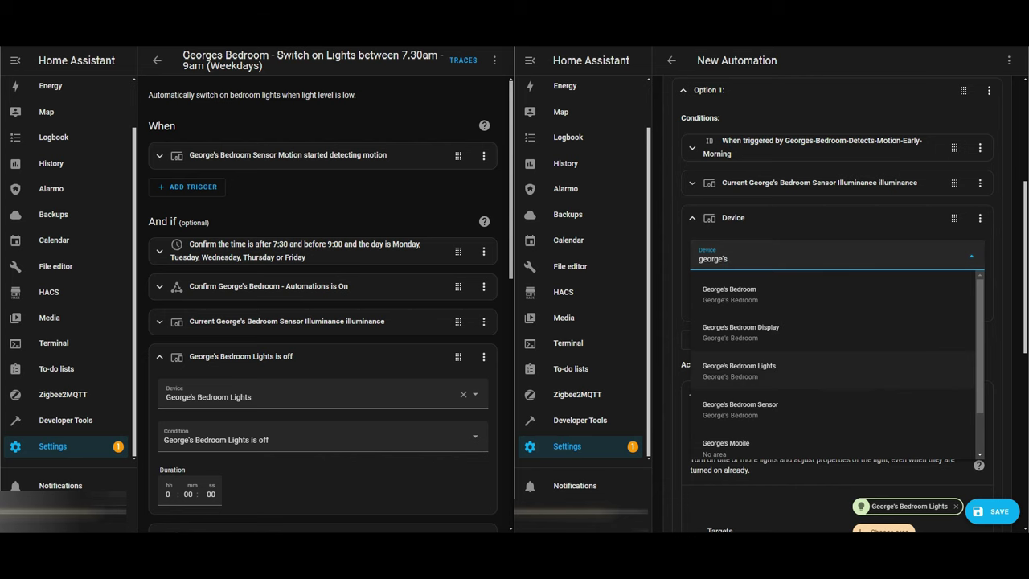
{"action": "left_click", "coordinate": [739, 371]}
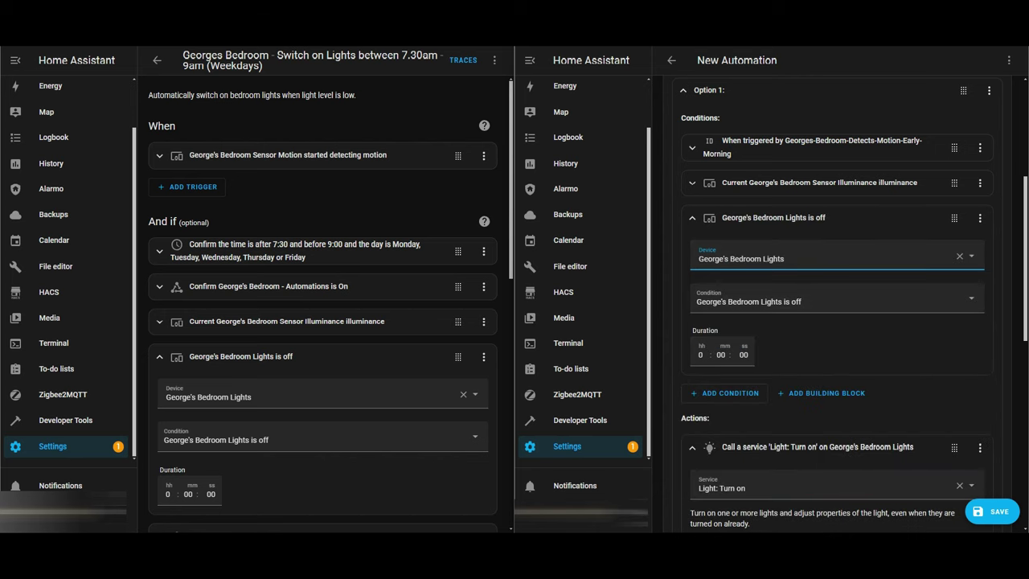
{"action": "left_click", "coordinate": [774, 218]}
{"action": "left_click", "coordinate": [242, 357]}
Step: Add an Entity State condition to Option 1 using the entity Calendar - School Automations (Enable or Disable)
{"action": "scroll", "coordinate": [837, 306], "scroll_direction": "up", "scroll_amount": 2}
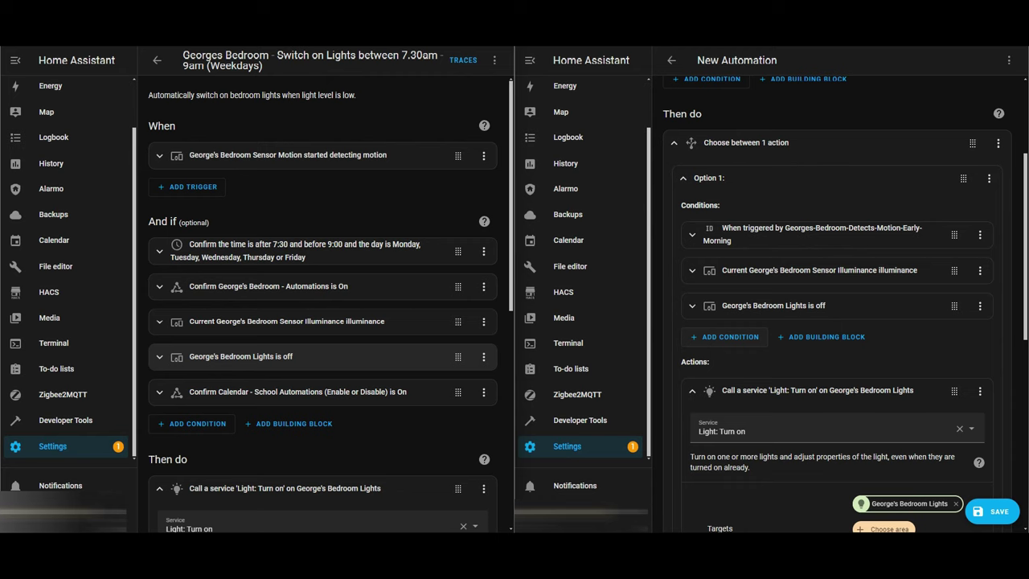
{"action": "left_click", "coordinate": [726, 337]}
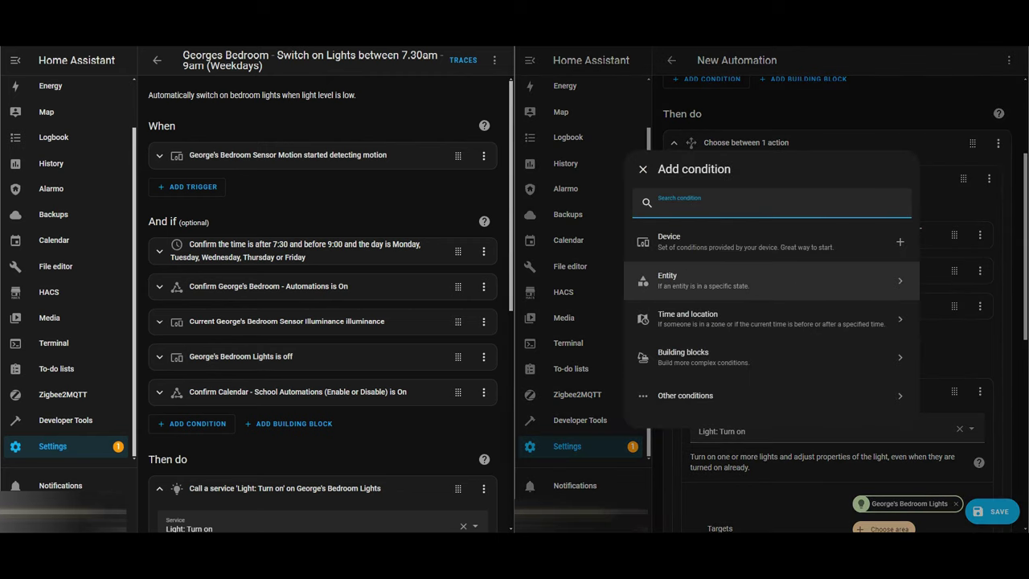
{"action": "left_click", "coordinate": [724, 280]}
{"action": "left_click", "coordinate": [720, 285]}
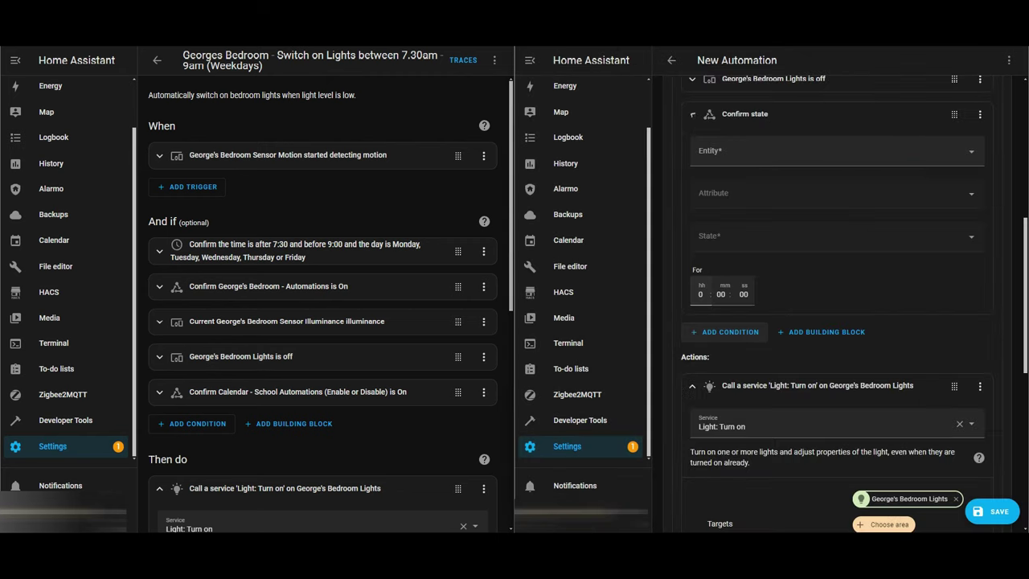
{"action": "left_click", "coordinate": [772, 151]}
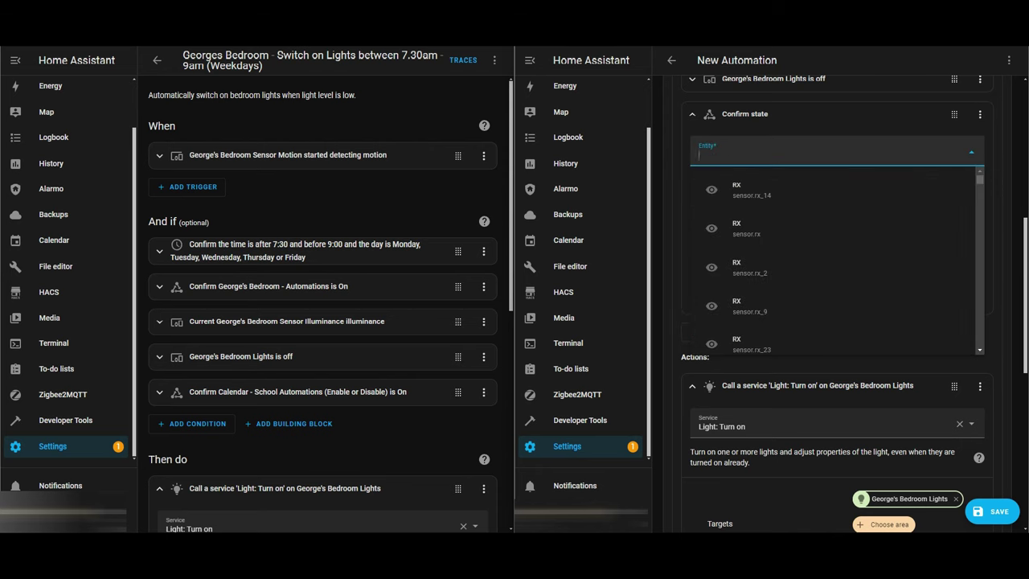
{"action": "type", "text": "ca"}
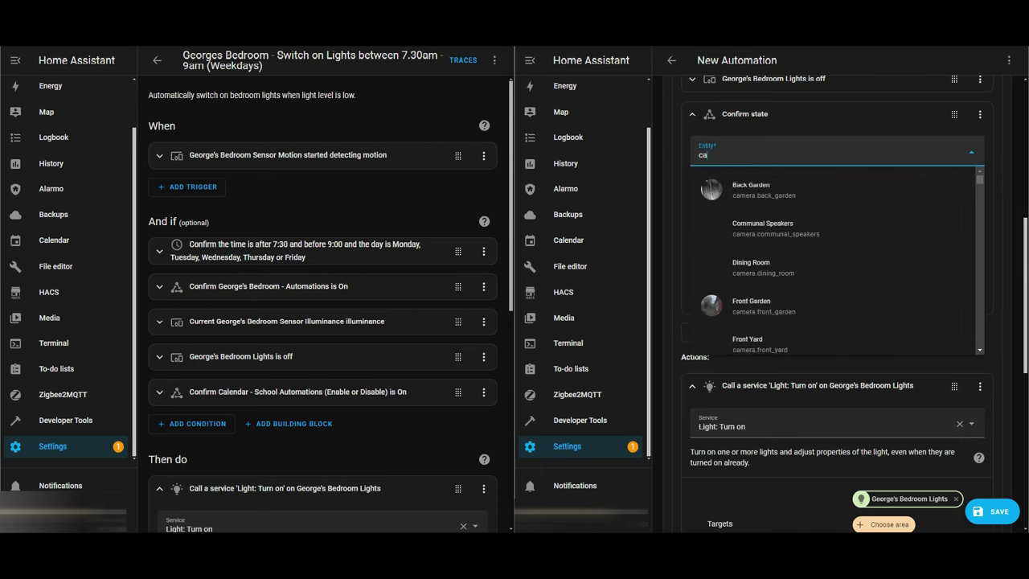
{"action": "type", "text": "lendar"}
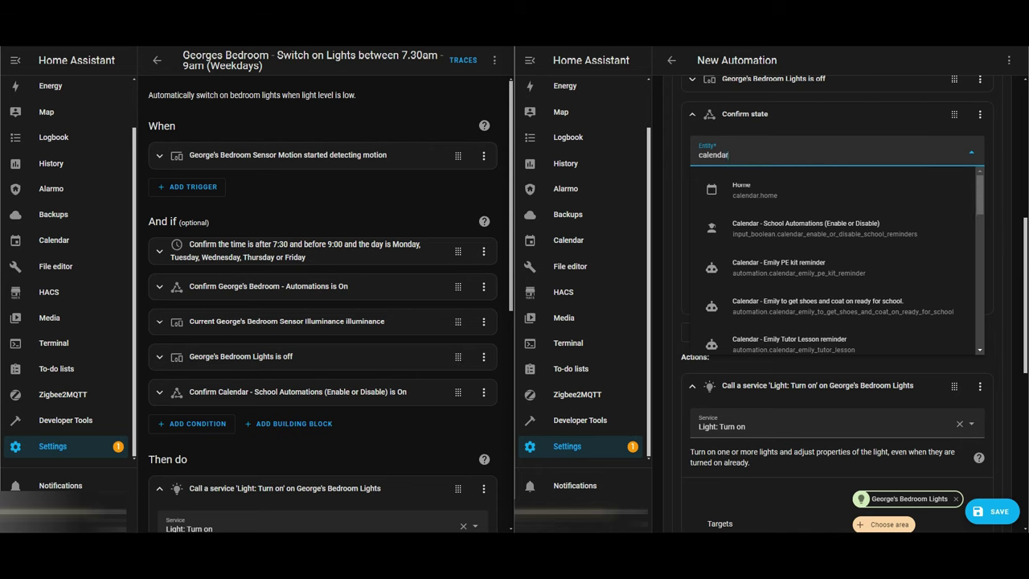
{"action": "type", "text": "- s"}
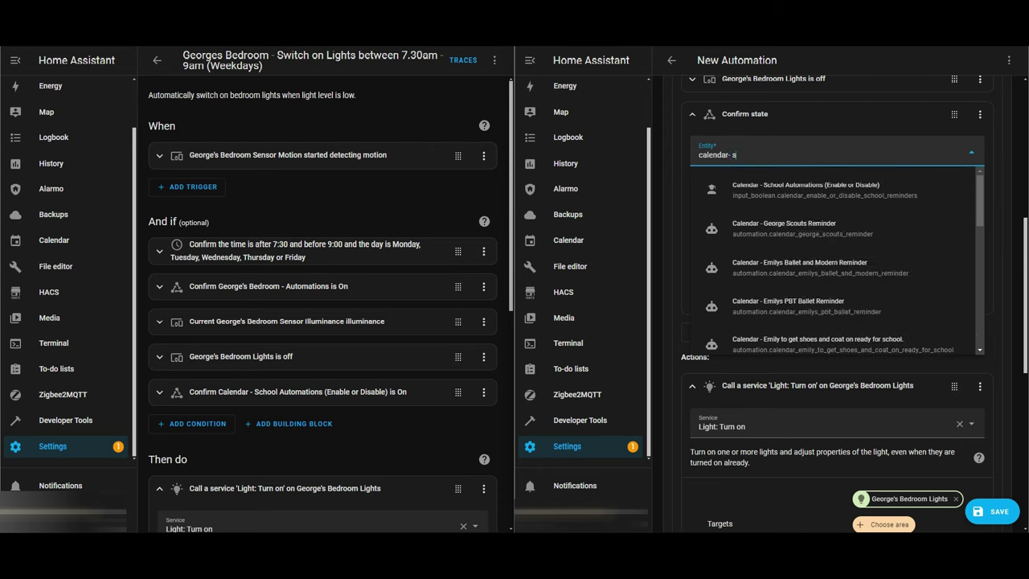
{"action": "type", "text": "chol"}
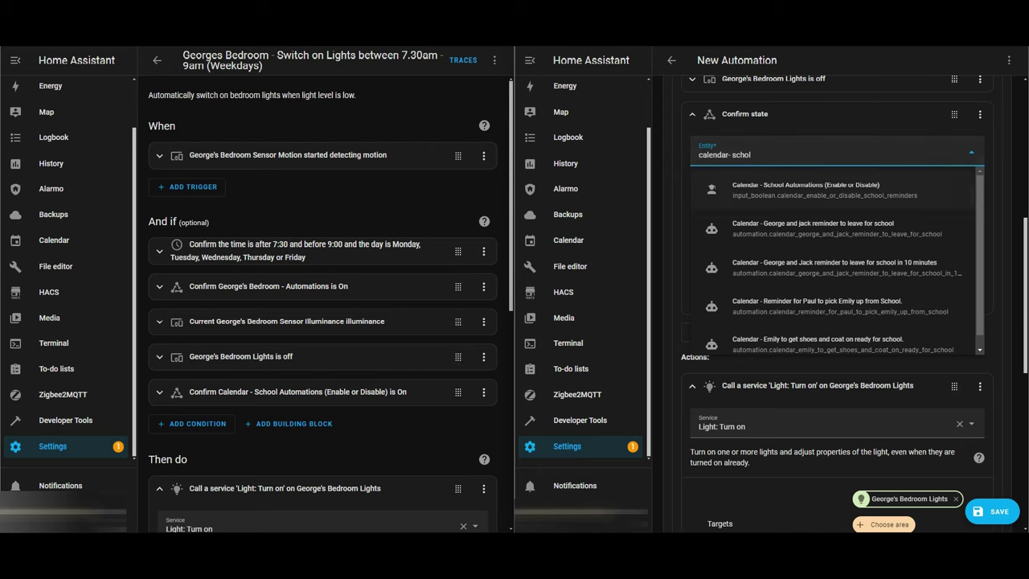
{"action": "left_click", "coordinate": [805, 190]}
Step: Set the school automations condition's state to On and collapse it along with Option 1's light action
{"action": "left_click", "coordinate": [805, 238]}
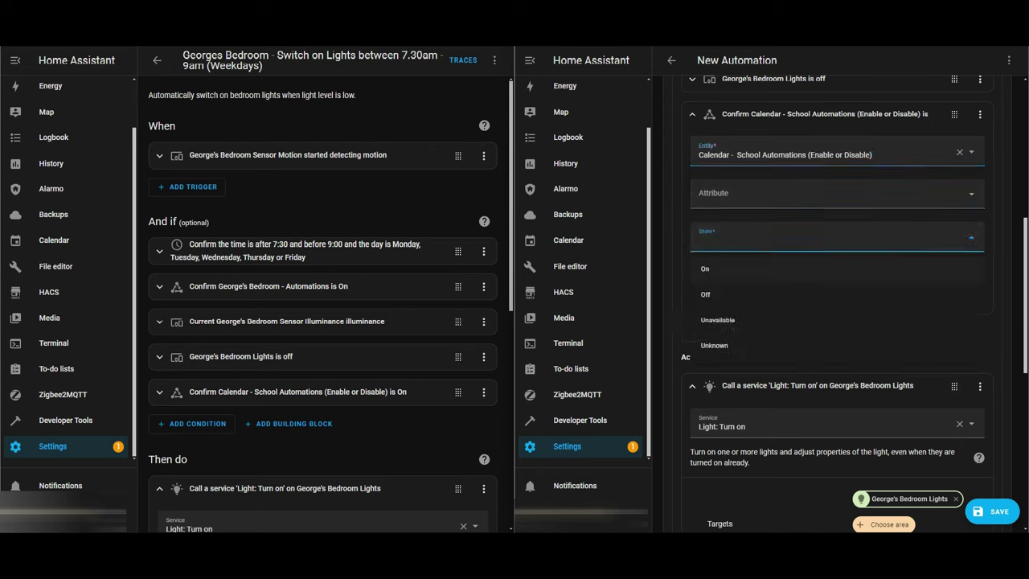
{"action": "left_click", "coordinate": [804, 269]}
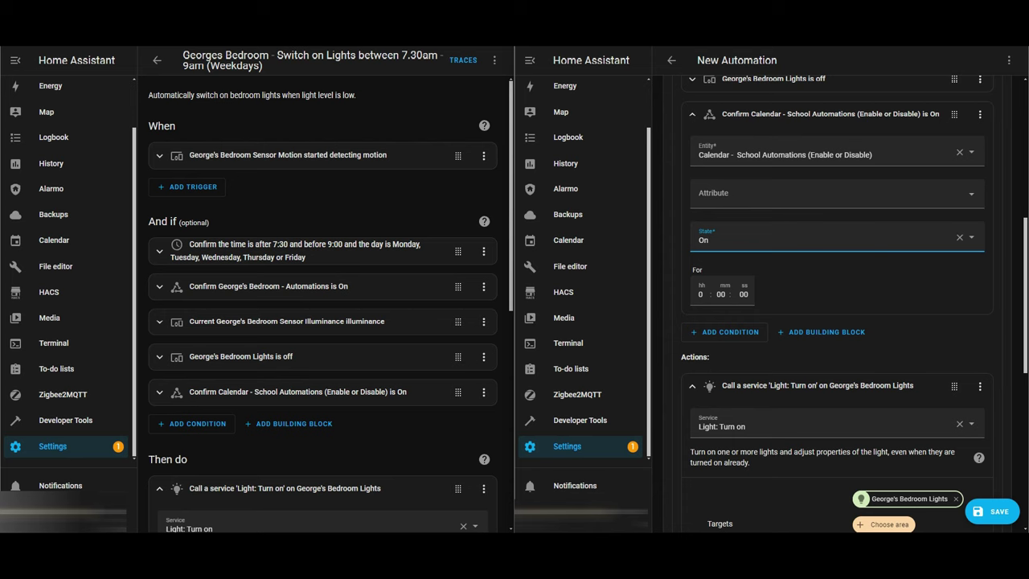
{"action": "left_click", "coordinate": [830, 114]}
{"action": "scroll", "coordinate": [836, 241], "scroll_direction": "up", "scroll_amount": 2}
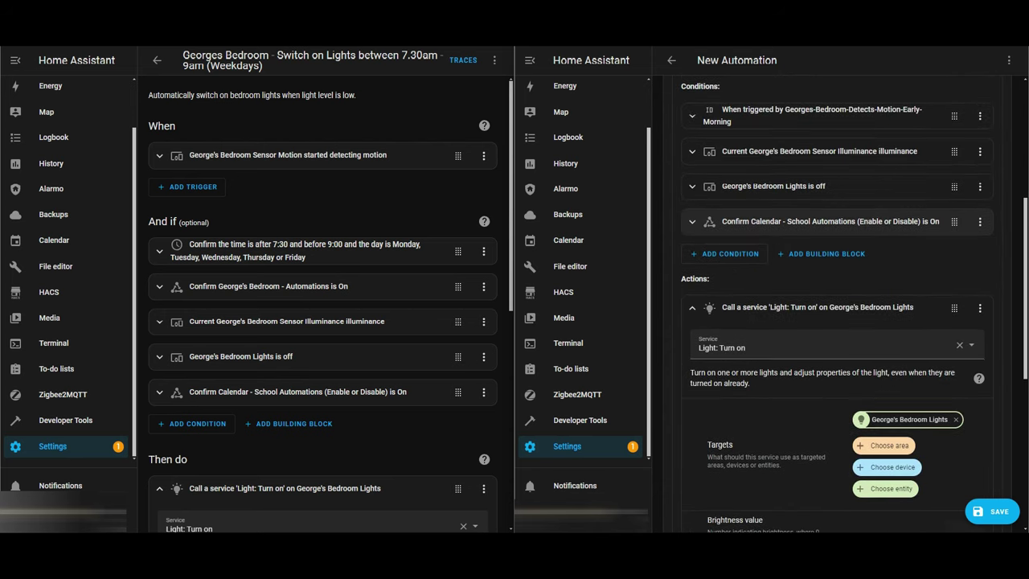
{"action": "left_click", "coordinate": [818, 307]}
{"action": "scroll", "coordinate": [829, 310], "scroll_direction": "up", "scroll_amount": 1}
{"action": "scroll", "coordinate": [844, 306], "scroll_direction": "up", "scroll_amount": 1}
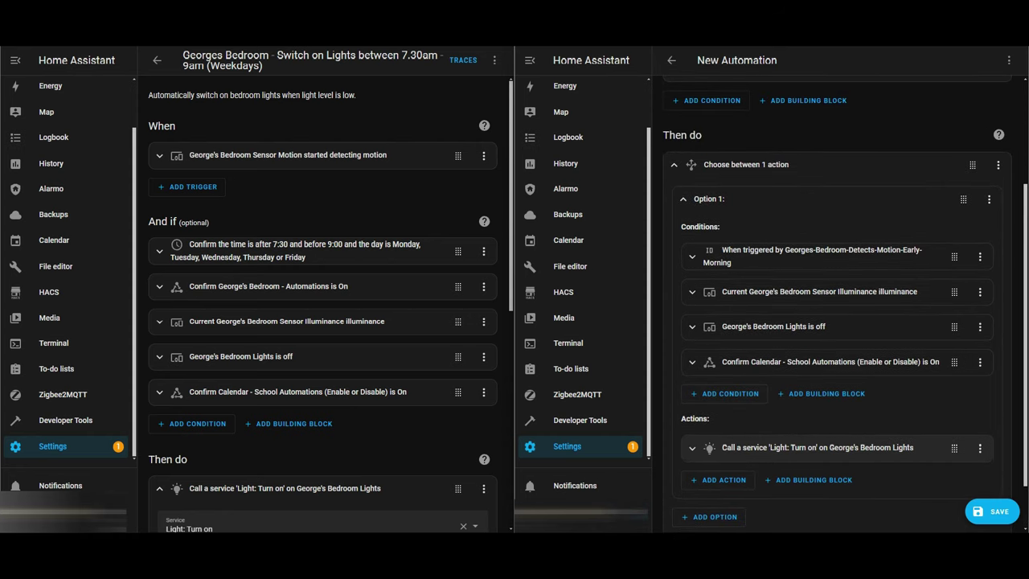
Step: Add a Time condition to Option 1 and expand the weekday automation's time condition for reference
{"action": "scroll", "coordinate": [836, 305], "scroll_direction": "up", "scroll_amount": 3}
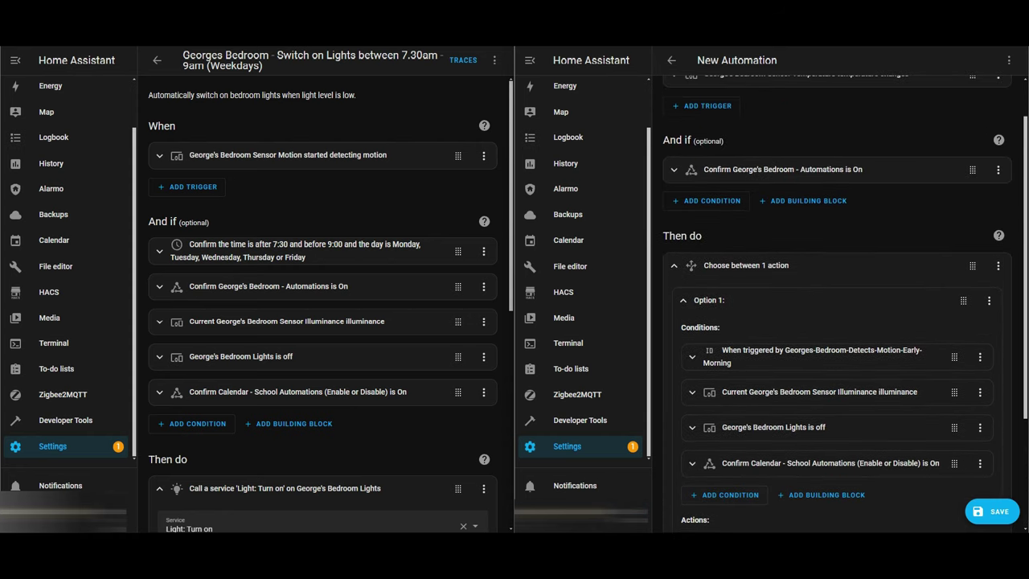
{"action": "right_click", "coordinate": [743, 104]}
{"action": "key", "text": "Escape"}
{"action": "scroll", "coordinate": [821, 298], "scroll_direction": "down", "scroll_amount": 2}
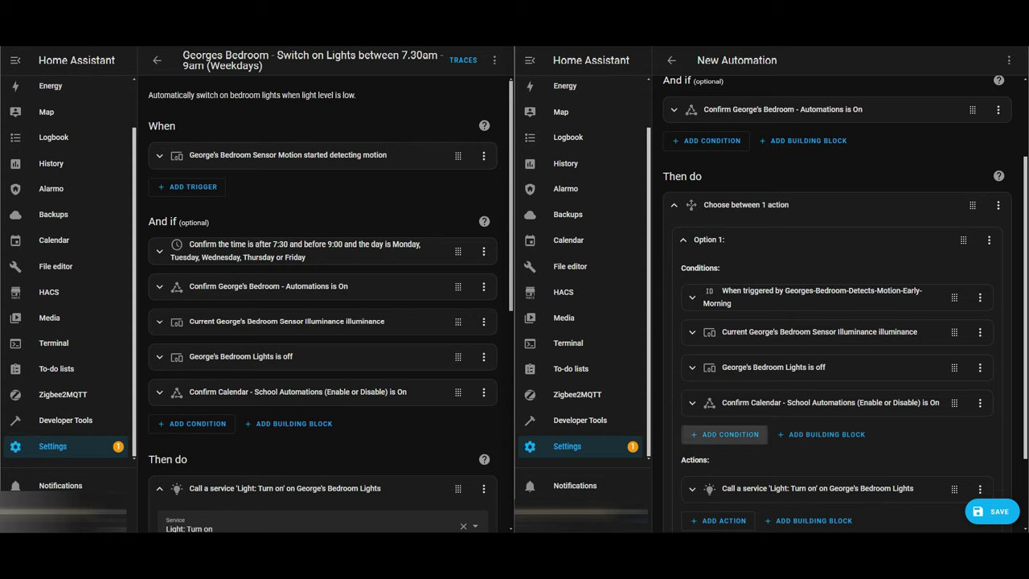
{"action": "left_click", "coordinate": [725, 434]}
{"action": "left_click", "coordinate": [295, 251]}
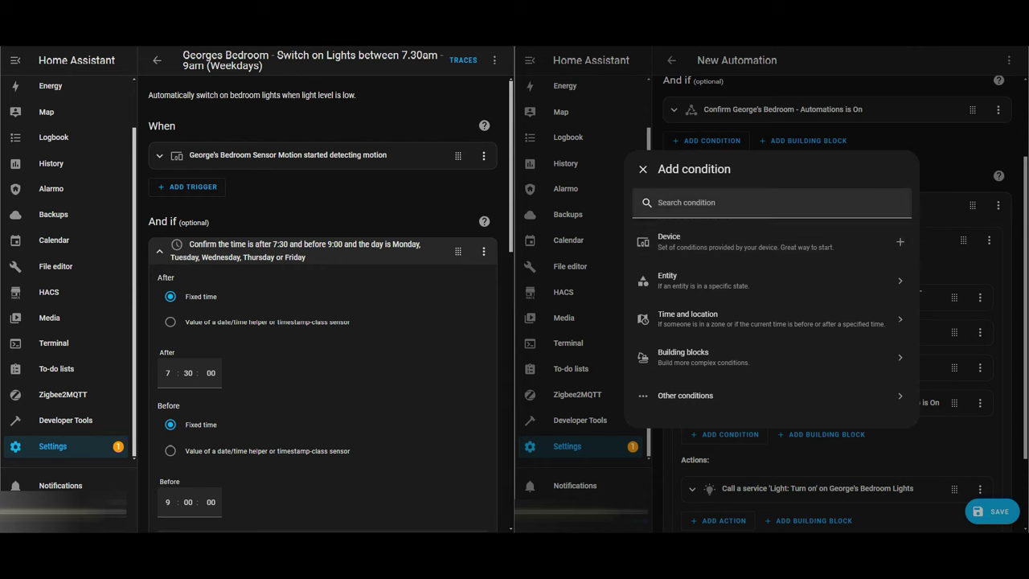
{"action": "type", "text": "time"}
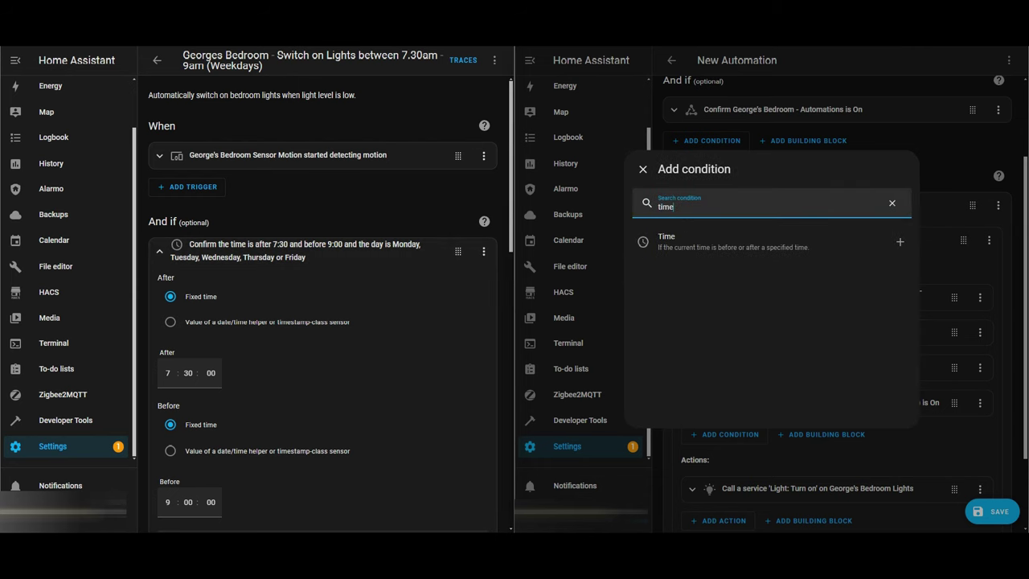
{"action": "left_click", "coordinate": [738, 243]}
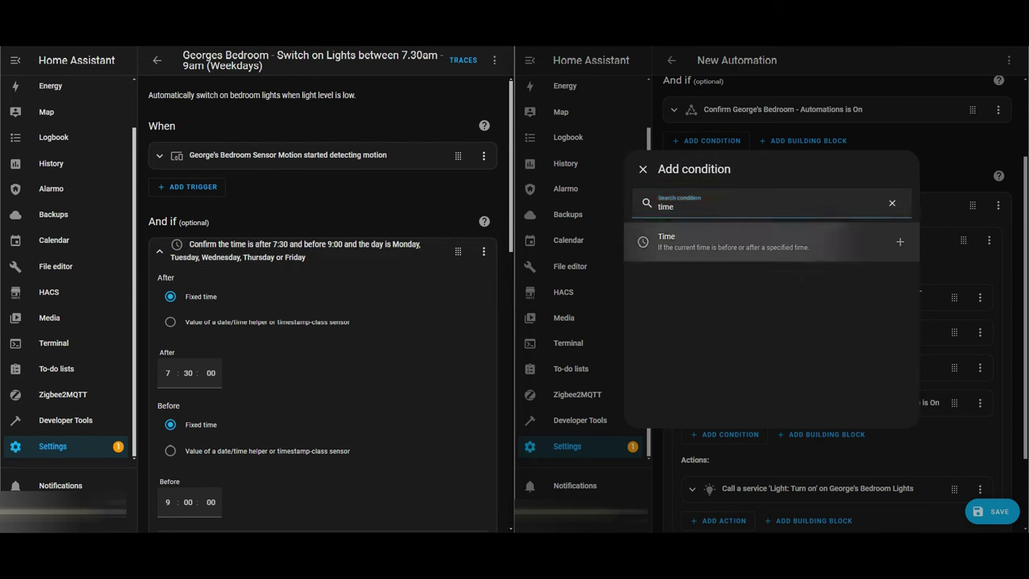
{"action": "scroll", "coordinate": [724, 229], "scroll_direction": "up", "scroll_amount": 1}
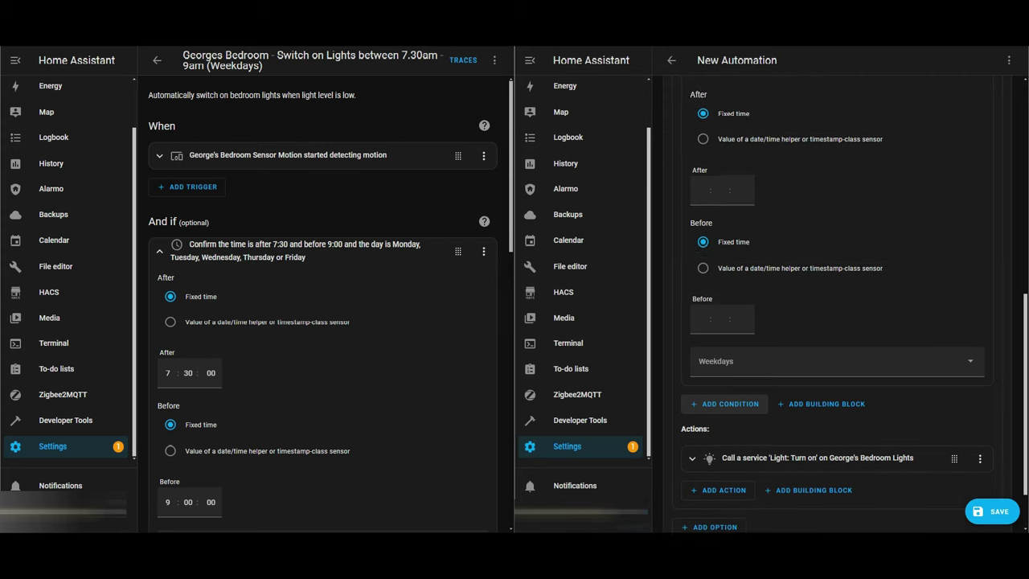
Step: Set Option 1's time condition to fixed times after 7:30:00 and before 9:00:00
{"action": "key", "text": "Tab"}
{"action": "left_click", "coordinate": [701, 196]}
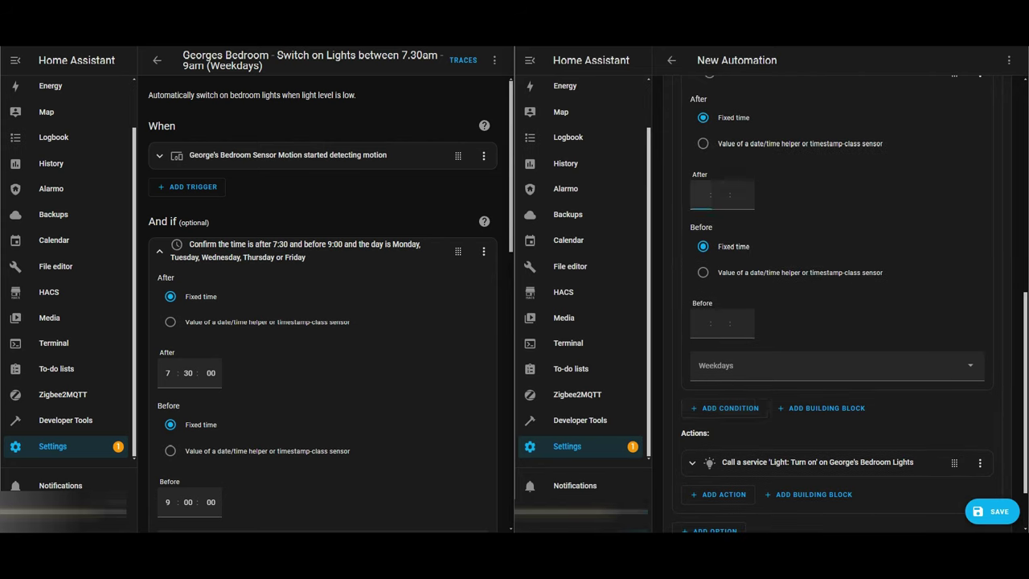
{"action": "type", "text": "7"}
{"action": "key", "text": "Tab"}
{"action": "left_click", "coordinate": [700, 323]}
{"action": "type", "text": "9 : 0 : 00"}
{"action": "key", "text": "Tab"}
{"action": "type", "text": "0"}
{"action": "scroll", "coordinate": [837, 305], "scroll_direction": "up", "scroll_amount": 1}
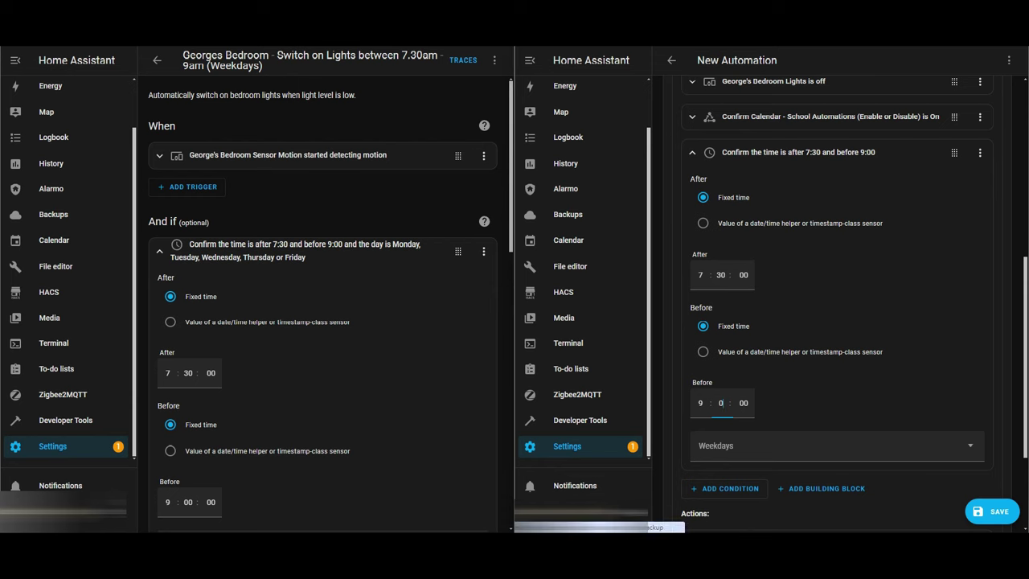
Step: Limit Option 1's time condition to Monday, Tuesday, Wednesday, Thursday and Friday
{"action": "scroll", "coordinate": [836, 322], "scroll_direction": "down", "scroll_amount": 1}
{"action": "left_click", "coordinate": [836, 367]}
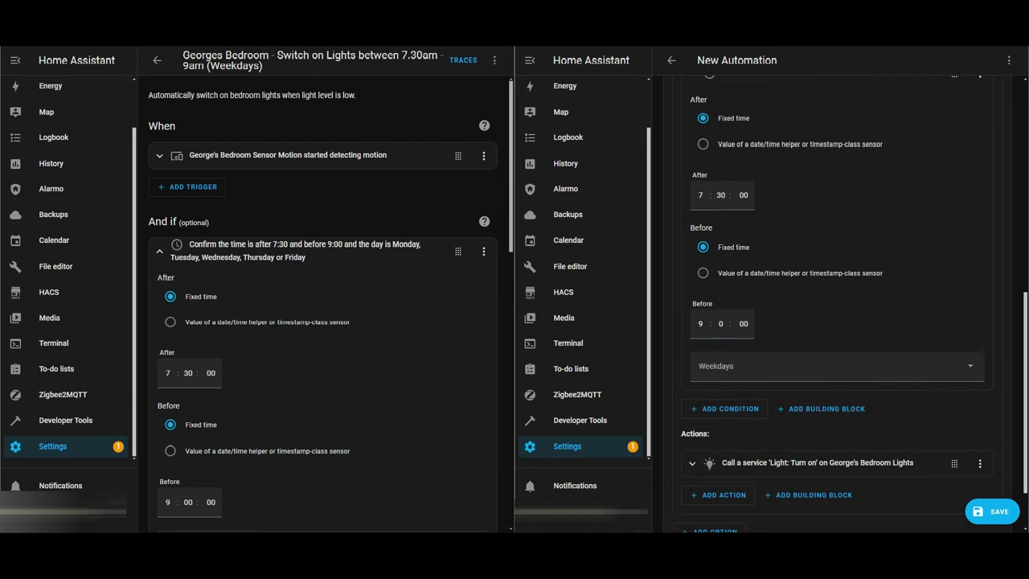
{"action": "left_click", "coordinate": [709, 181]}
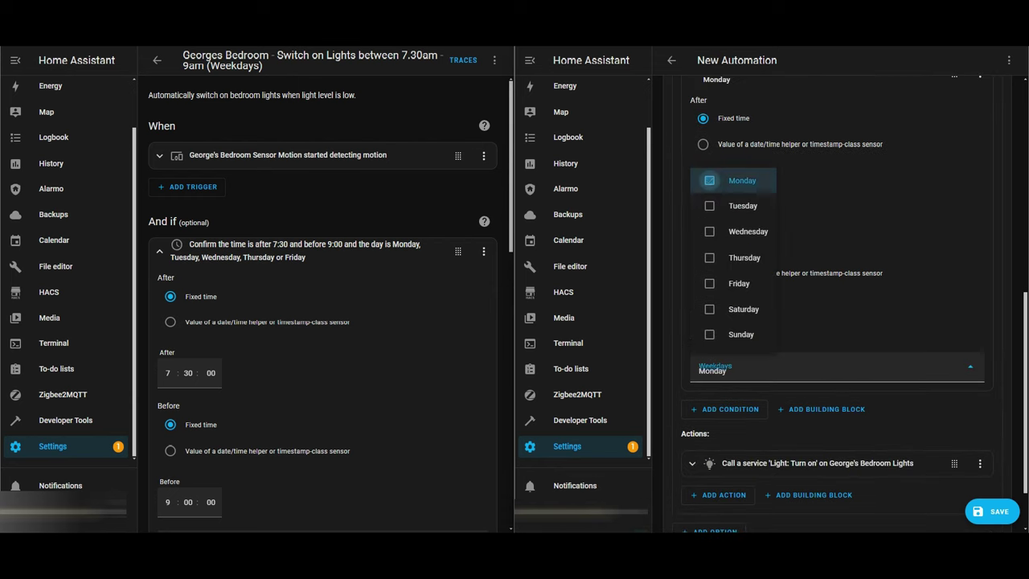
{"action": "left_click", "coordinate": [709, 205]}
{"action": "key", "text": "Down"}
{"action": "key", "text": "space"}
{"action": "key", "text": "Down"}
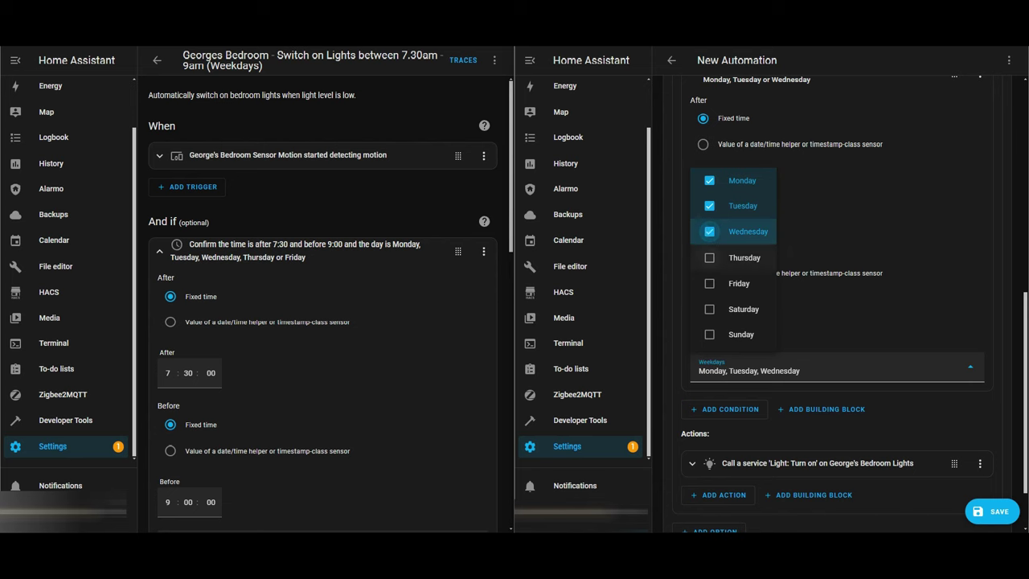
{"action": "key", "text": "space"}
{"action": "key", "text": "Down"}
{"action": "key", "text": "space"}
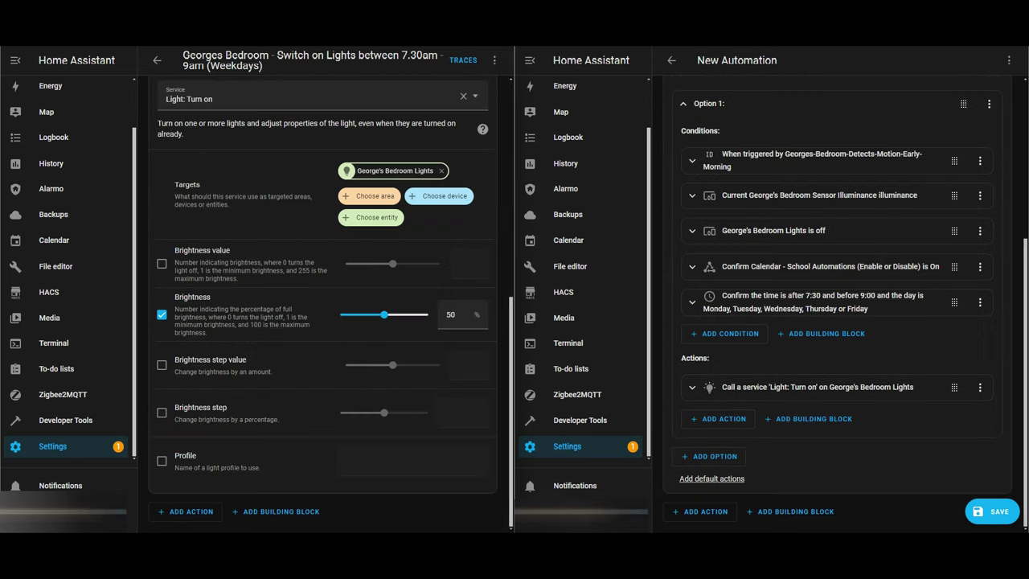
Step: Save the new automation, naming it after the bedroom followed by "- Switch Lights On and Off Based on Time of Day"
{"action": "key", "text": "ctrl+s"}
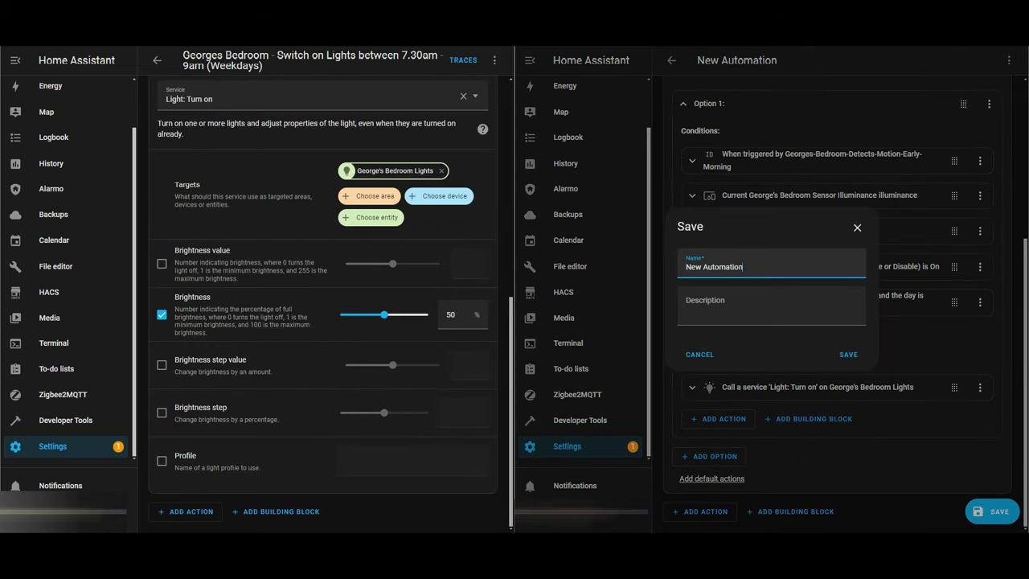
{"action": "key", "text": "ctrl+a"}
{"action": "left_click", "coordinate": [687, 267]}
{"action": "key", "text": "ctrl+a"}
{"action": "type", "text": "Georges Bedroom - Switch"}
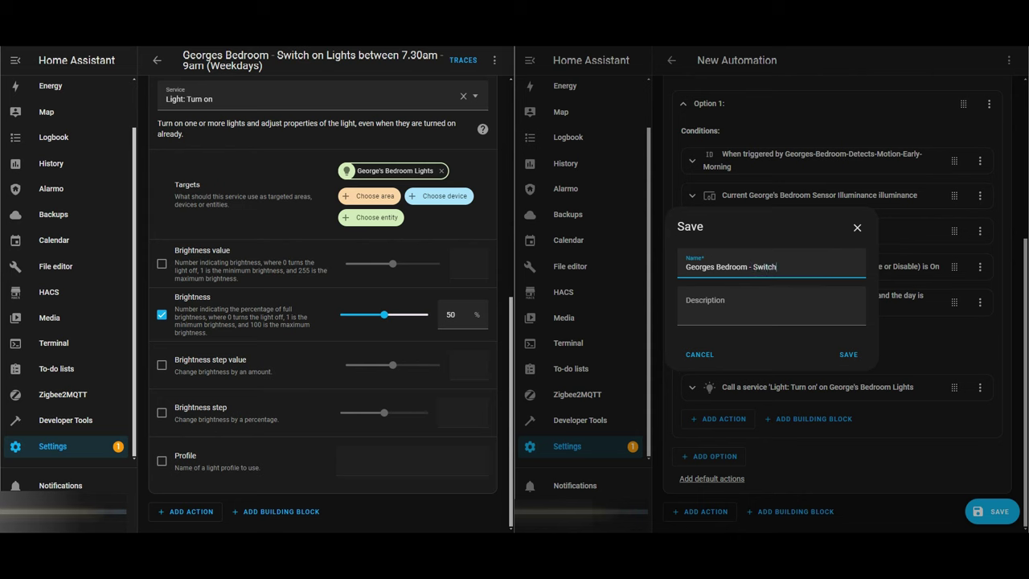
{"action": "type", "text": " Lights On and Off Based on Time of Day"}
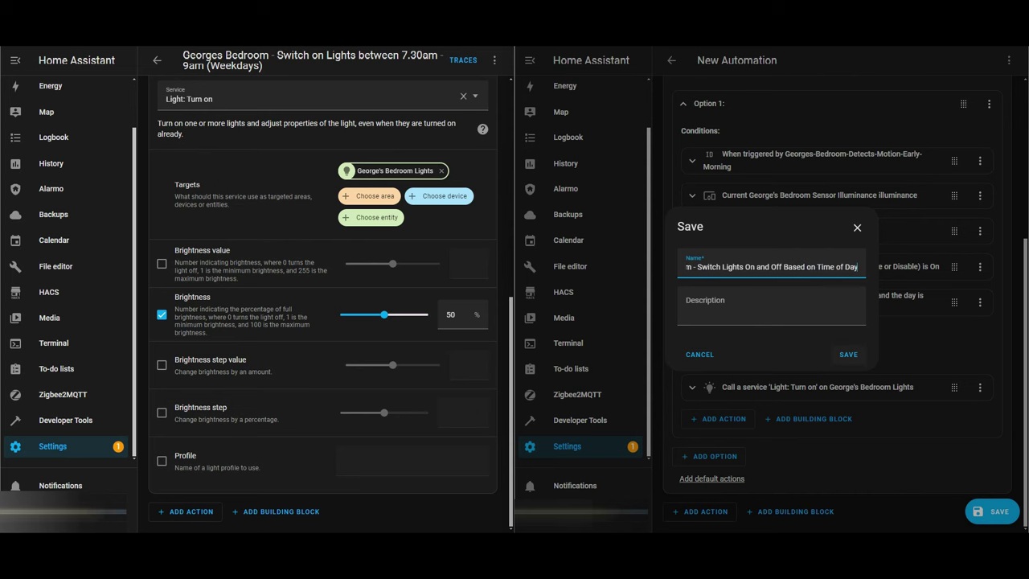
{"action": "key", "text": "Return"}
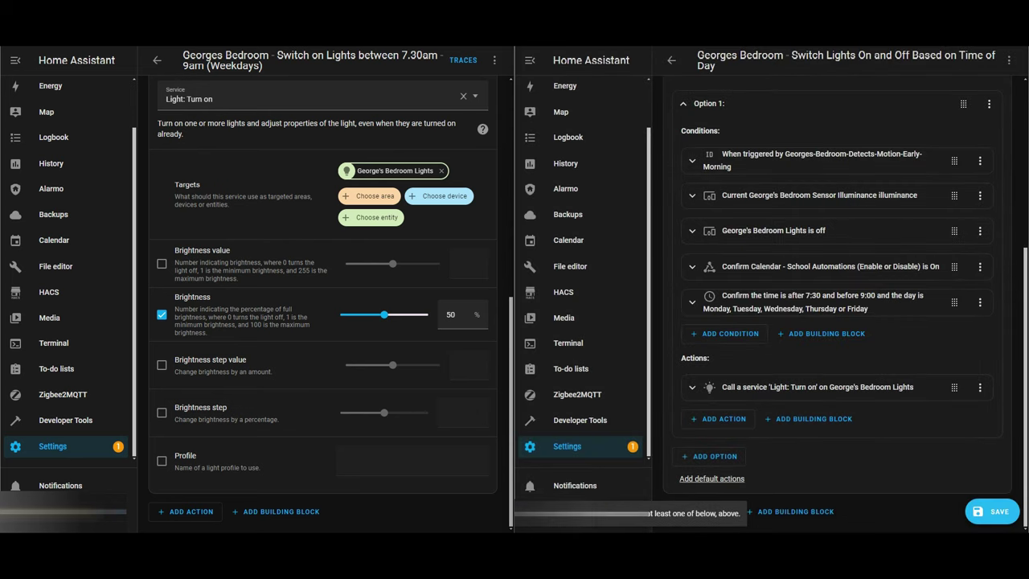
Step: Change the automation's trigger to the bedroom sensor's "Motion started detecting motion" and save the automation again
{"action": "scroll", "coordinate": [837, 304], "scroll_direction": "up", "scroll_amount": 5}
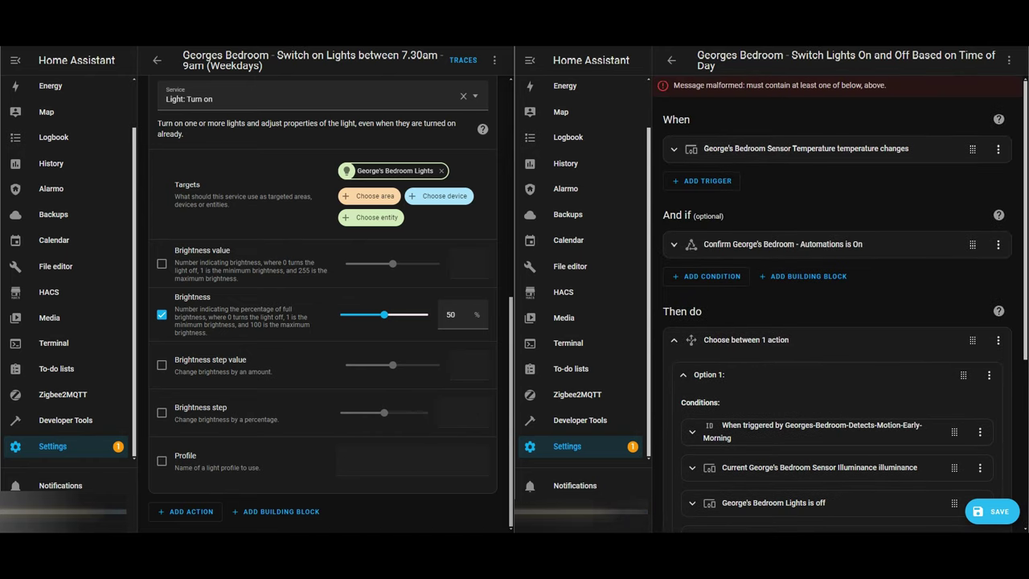
{"action": "scroll", "coordinate": [840, 305], "scroll_direction": "down", "scroll_amount": 2}
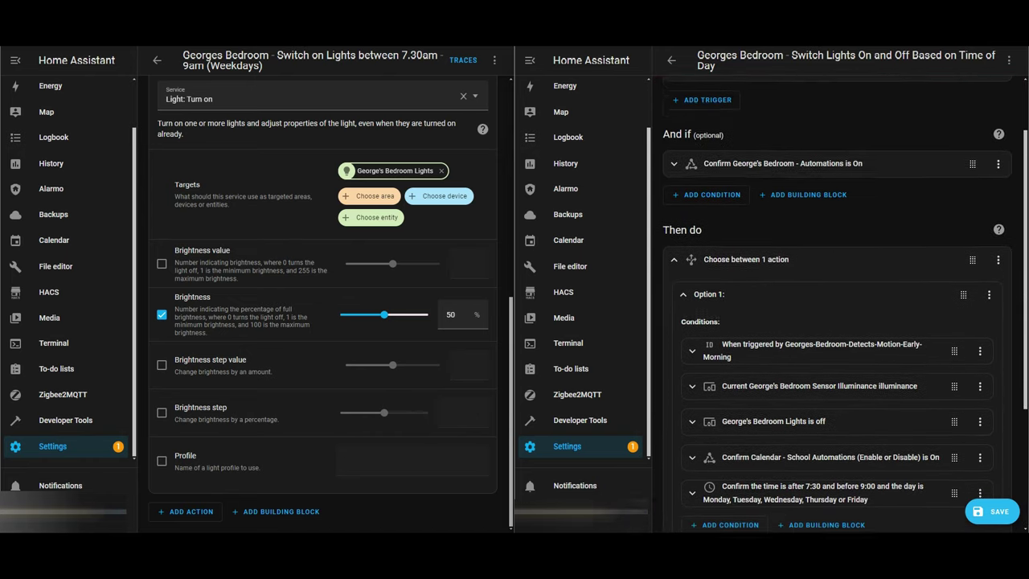
{"action": "scroll", "coordinate": [841, 305], "scroll_direction": "up", "scroll_amount": 2}
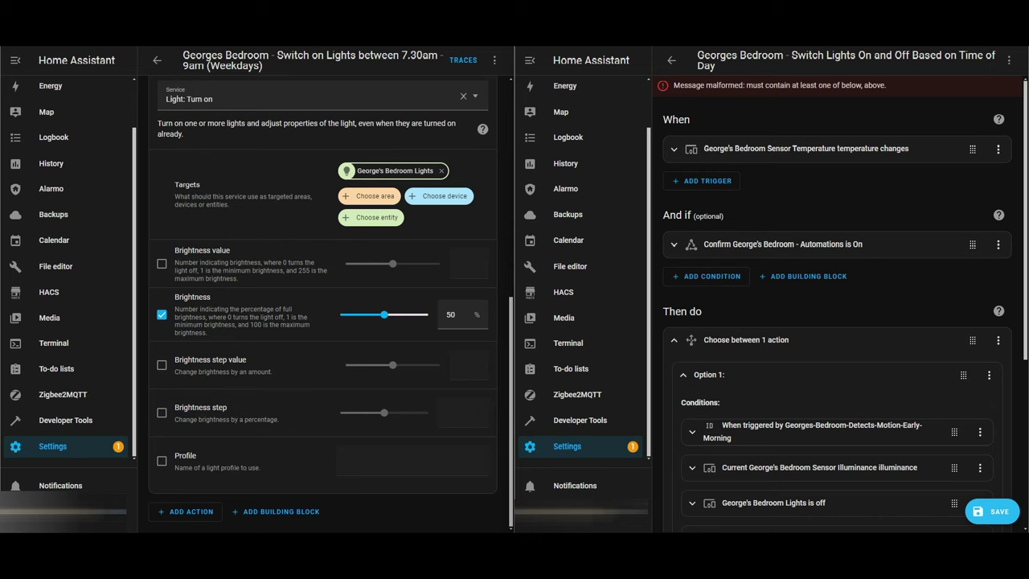
{"action": "left_click", "coordinate": [805, 148]}
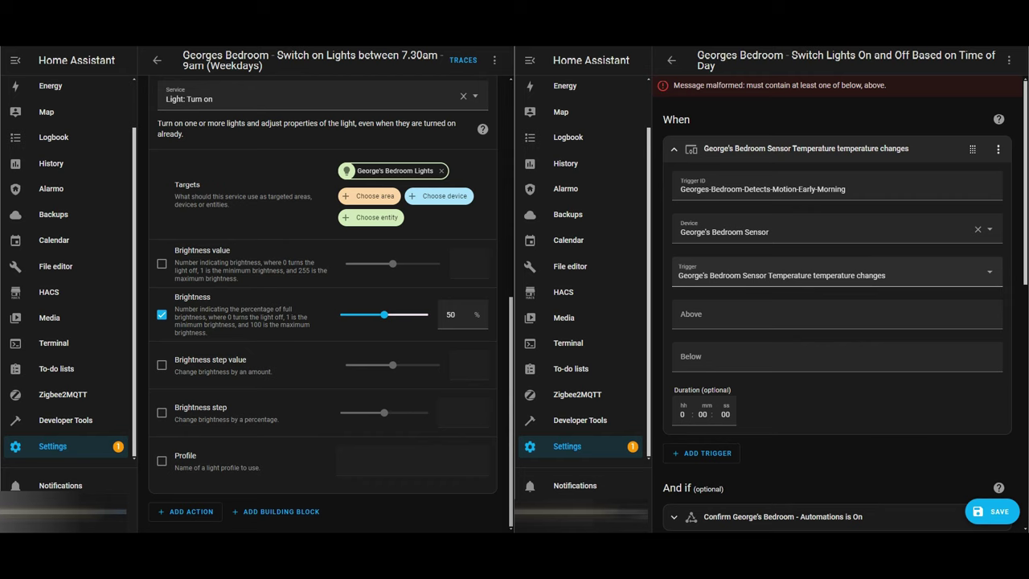
{"action": "left_click", "coordinate": [836, 273]}
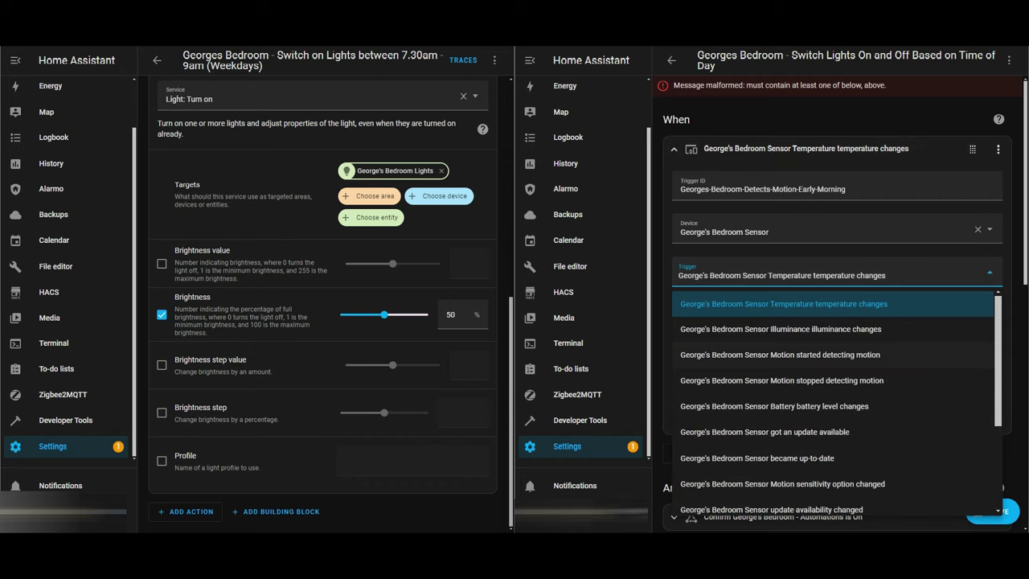
{"action": "left_click", "coordinate": [780, 355]}
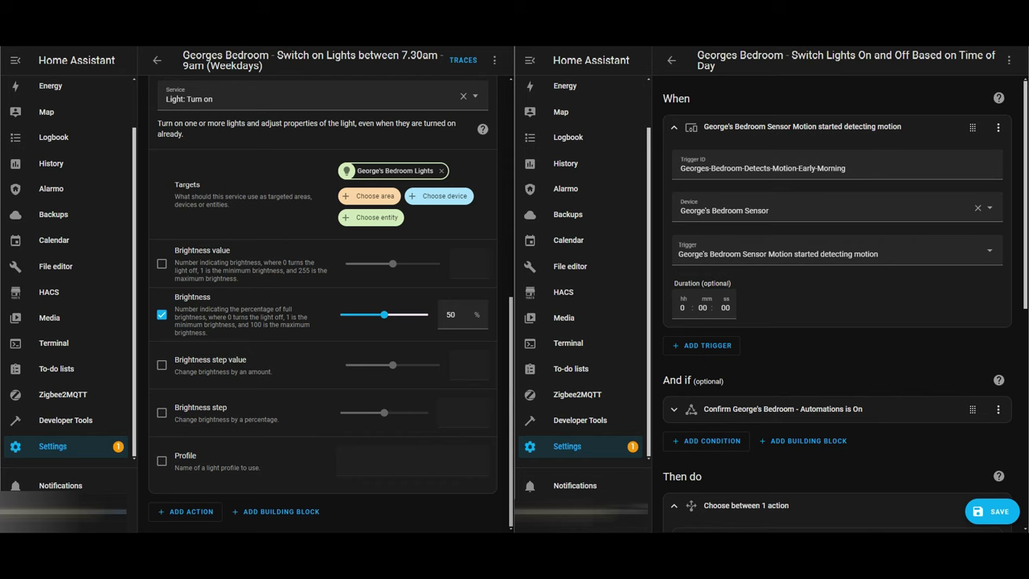
{"action": "left_click", "coordinate": [675, 128]}
{"action": "scroll", "coordinate": [836, 321], "scroll_direction": "down", "scroll_amount": 3}
{"action": "left_click", "coordinate": [992, 512]}
{"action": "scroll", "coordinate": [837, 322], "scroll_direction": "up", "scroll_amount": 3}
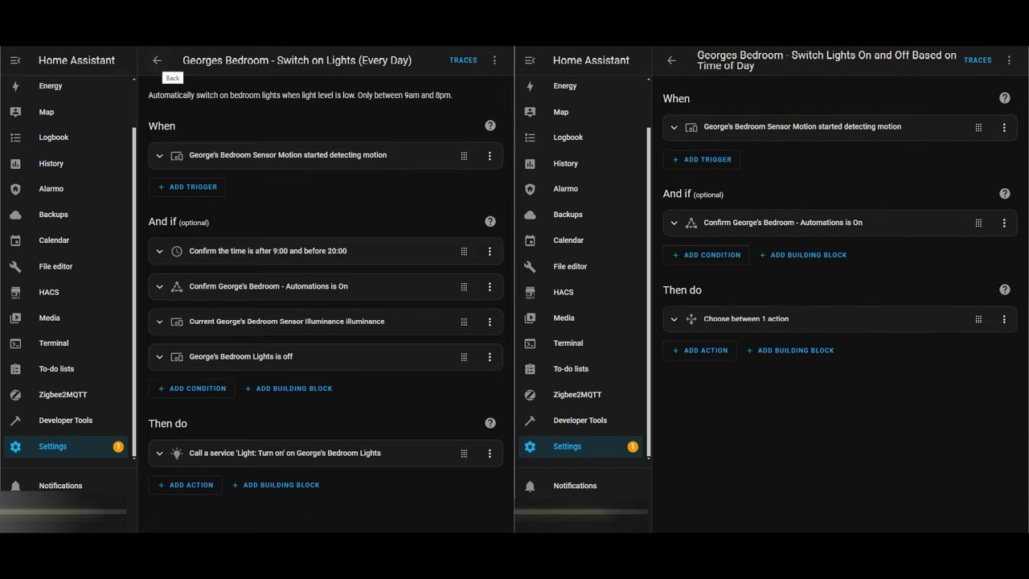
Step: Reopen the "Switch on Lights (Every Day)" automation for reference and add a second device trigger for the bedroom sensor to the combined automation
{"action": "left_click", "coordinate": [157, 61]}
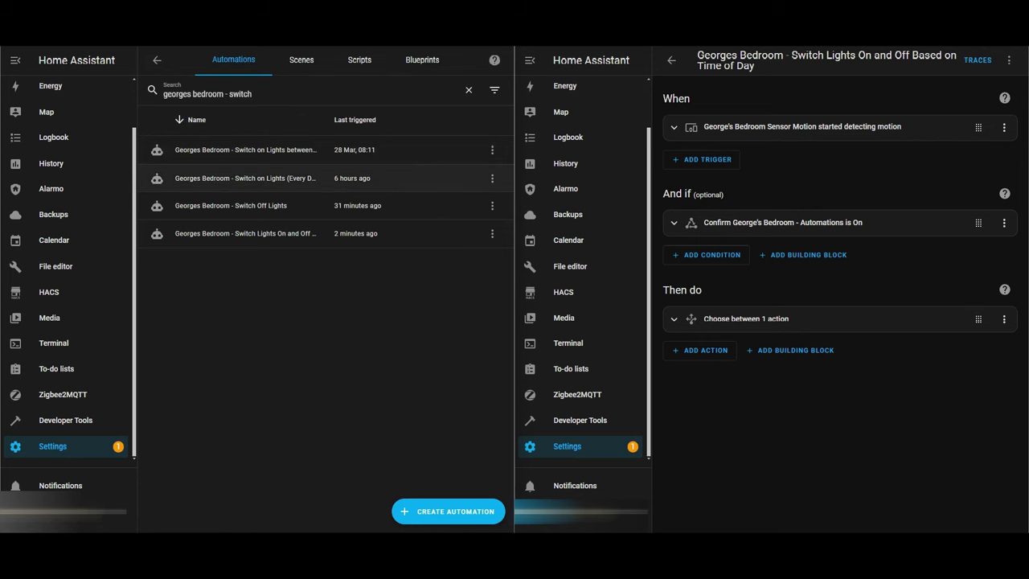
{"action": "left_click", "coordinate": [245, 179]}
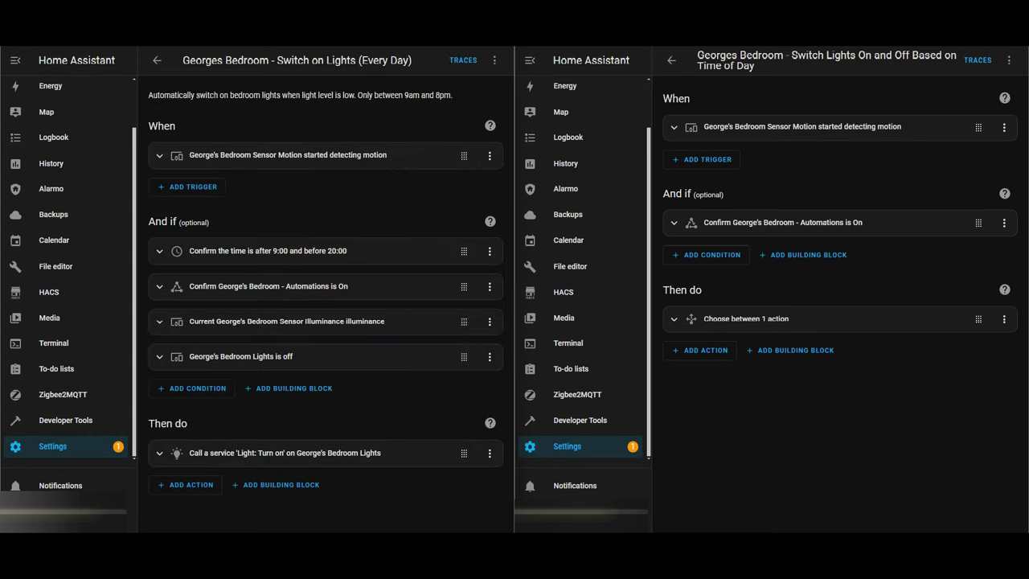
{"action": "left_click", "coordinate": [702, 159]}
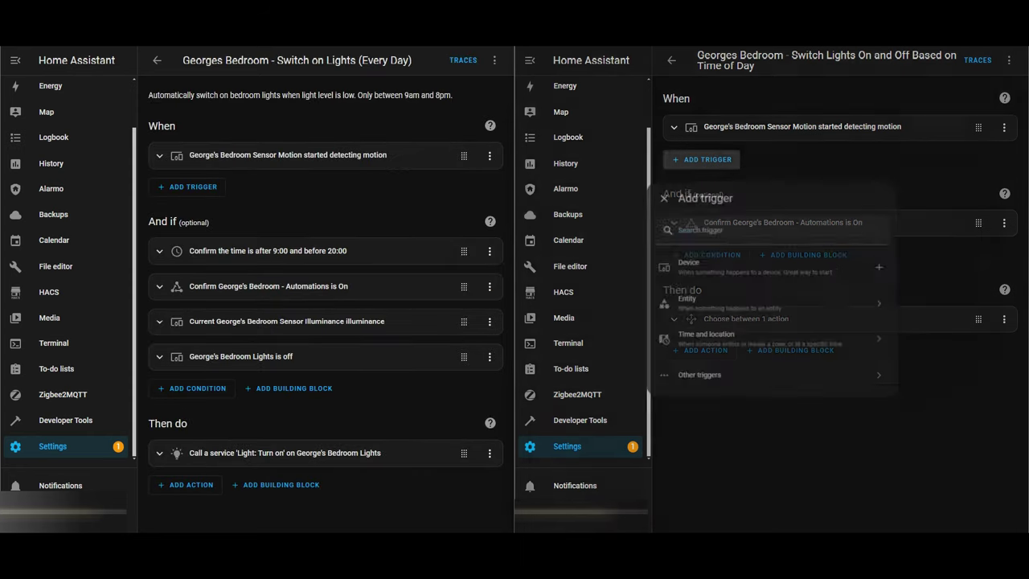
{"action": "left_click", "coordinate": [684, 261]}
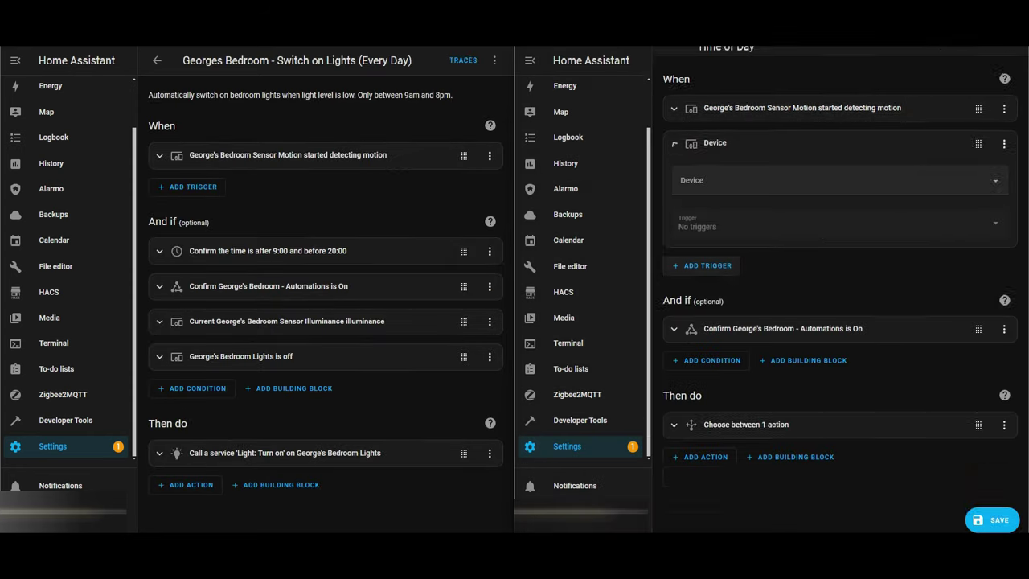
{"action": "left_click", "coordinate": [681, 201]}
{"action": "type", "text": "georges"}
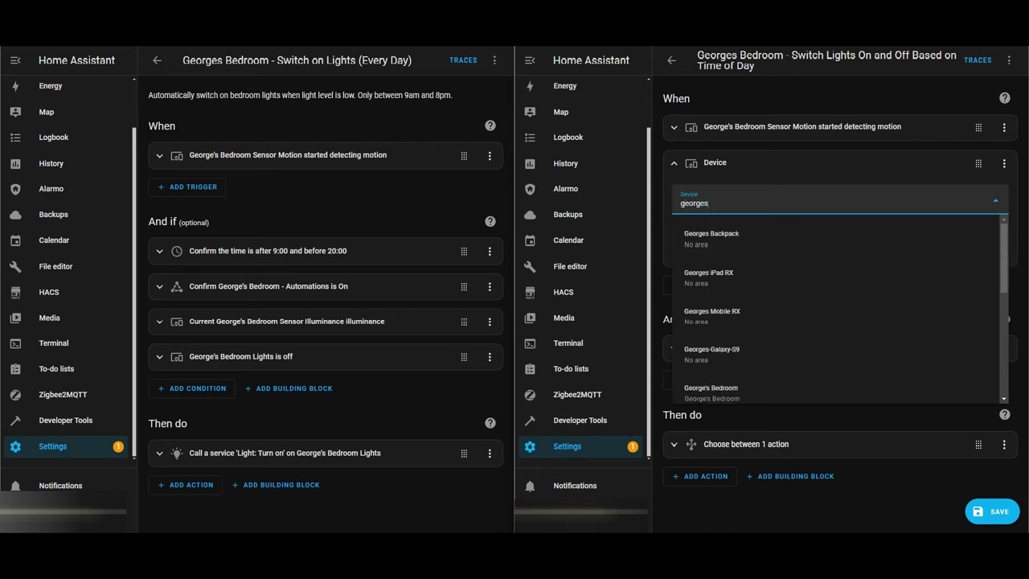
{"action": "key", "text": "BackSpace"}
{"action": "type", "text": "'s bed"}
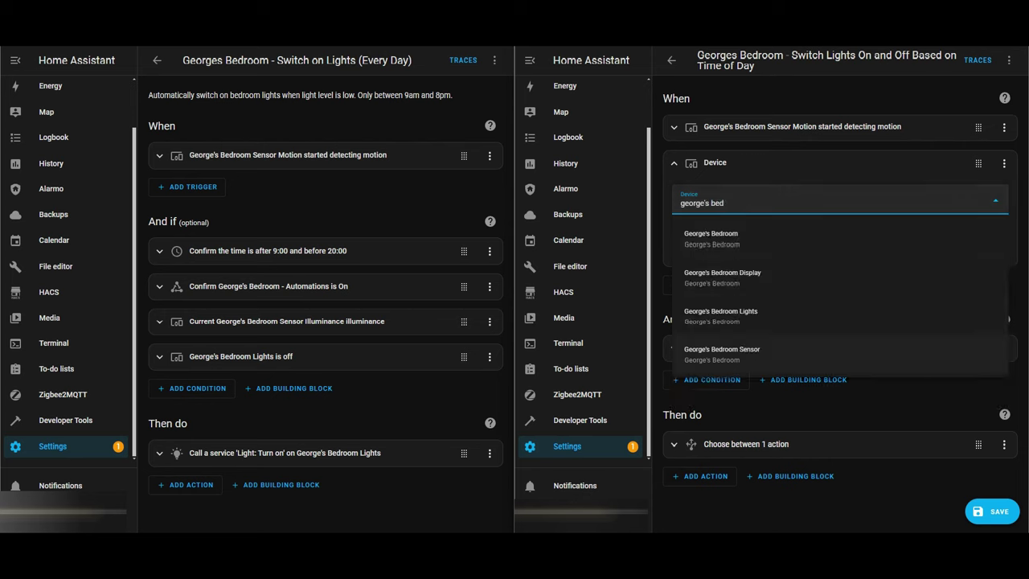
{"action": "left_click", "coordinate": [722, 354]}
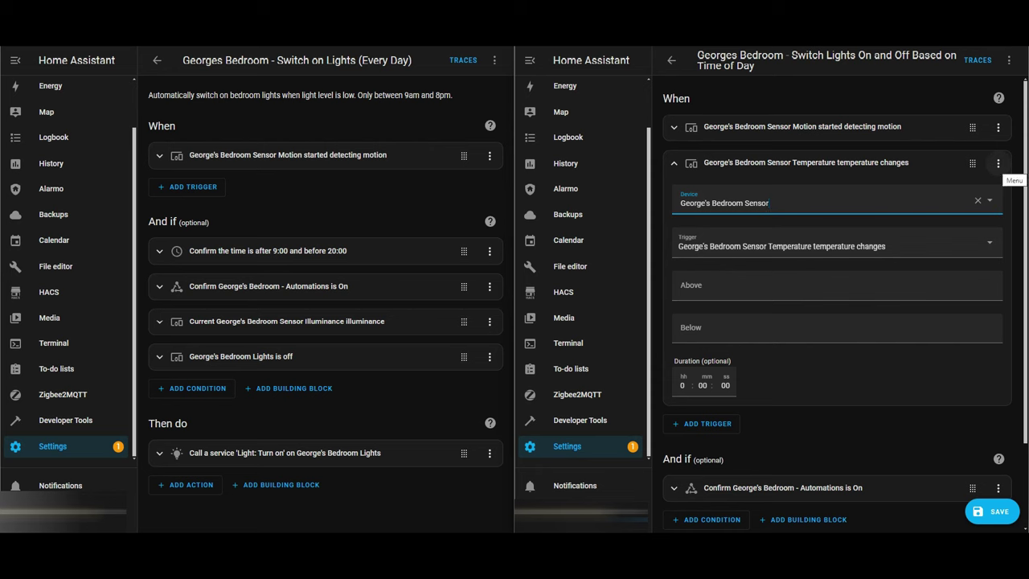
Step: Enable a trigger ID on the second trigger and copy the first trigger's ID into it
{"action": "left_click", "coordinate": [998, 164]}
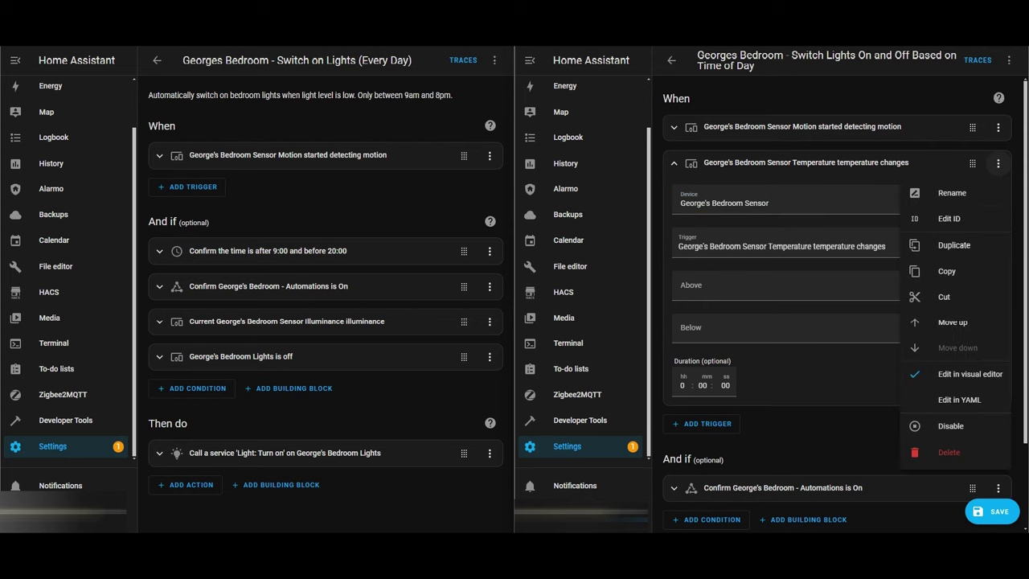
{"action": "left_click", "coordinate": [949, 219]}
{"action": "left_click", "coordinate": [802, 127]}
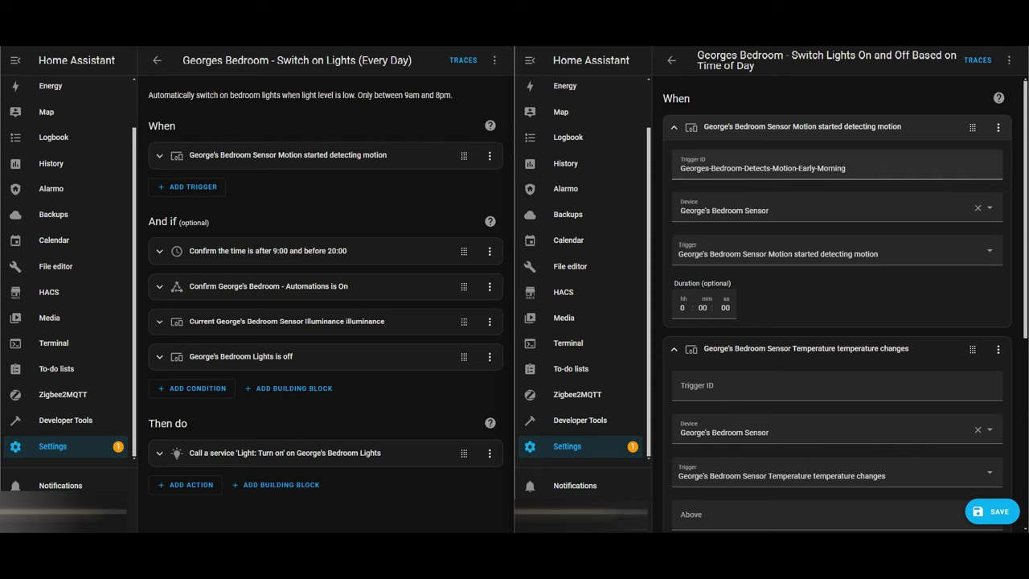
{"action": "left_click_drag", "start_coordinate": [846, 168], "coordinate": [680, 168]}
{"action": "key", "text": "ctrl+c"}
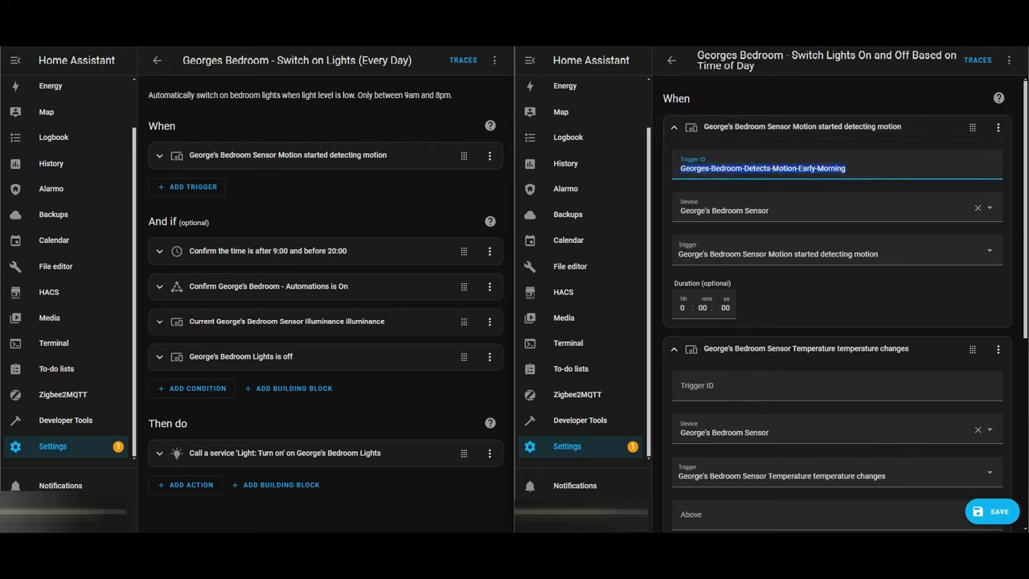
{"action": "left_click", "coordinate": [802, 126]}
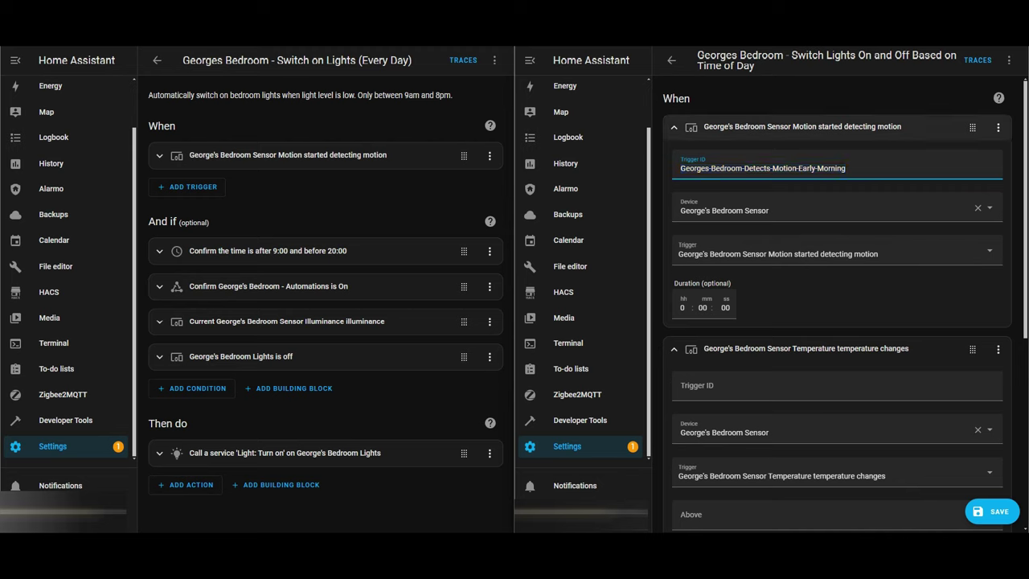
{"action": "left_click", "coordinate": [681, 204]}
{"action": "key", "text": "ctrl+v"}
Step: Set the second trigger to the bedroom sensor's "Motion started detecting motion"
{"action": "left_click", "coordinate": [792, 289]}
{"action": "key", "text": "Down"}
{"action": "key", "text": "Down"}
{"action": "key", "text": "Return"}
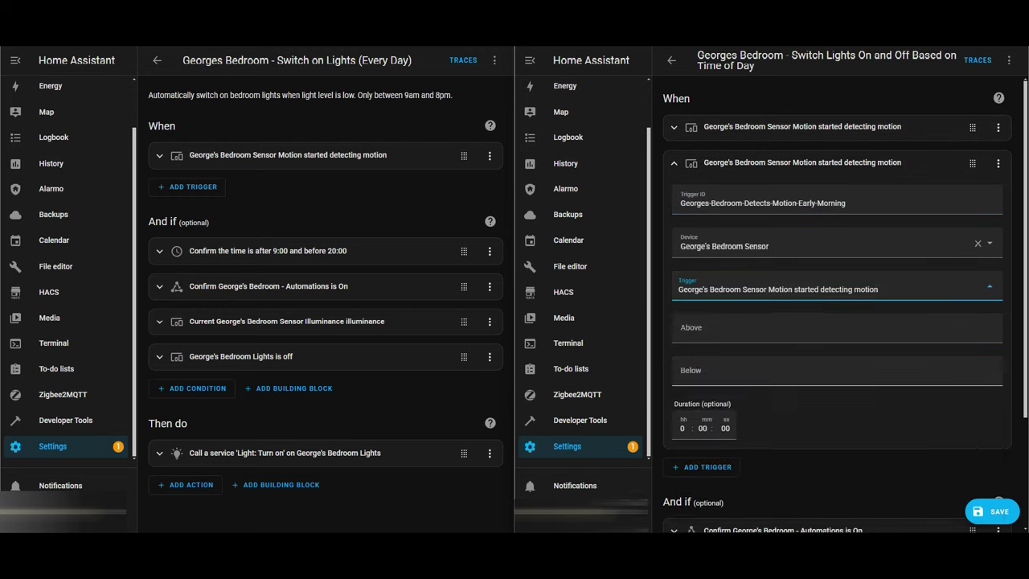
Step: Edit the second trigger's ID so that it ends in "Bedroom-Detects-Motion-Everyday", and collapse the trigger
{"action": "left_click", "coordinate": [847, 203]}
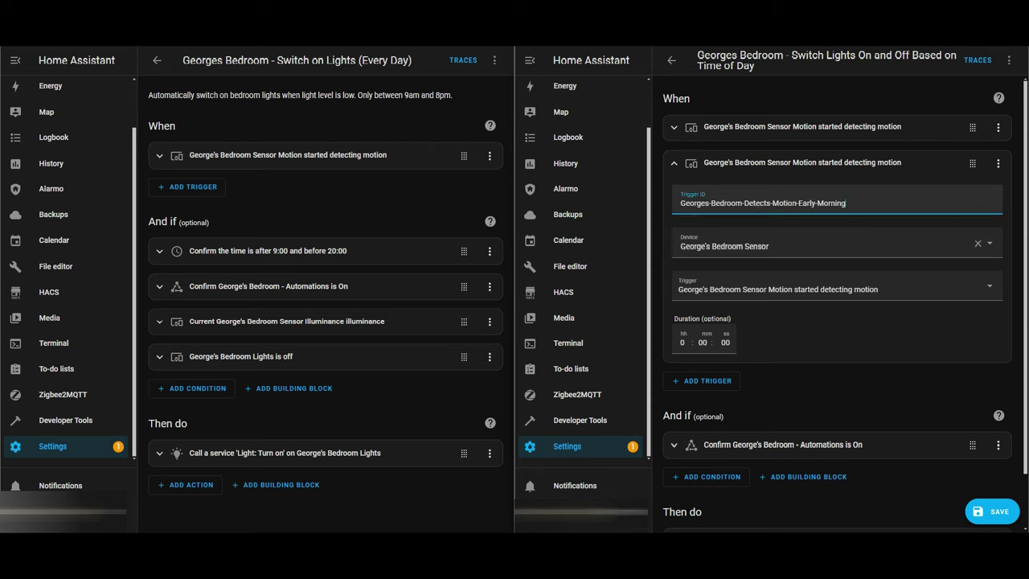
{"action": "key", "text": "BackSpace"}
{"action": "key", "text": "BackSpace"}
{"action": "key", "text": "BackSpace"}
{"action": "key", "text": "BackSpace"}
{"action": "key", "text": "BackSpace"}
{"action": "key", "text": "BackSpace"}
{"action": "key", "text": "BackSpace"}
{"action": "key", "text": "BackSpace"}
{"action": "key", "text": "BackSpace"}
{"action": "key", "text": "BackSpace"}
{"action": "type", "text": "veryday"}
{"action": "left_click", "coordinate": [848, 221]}
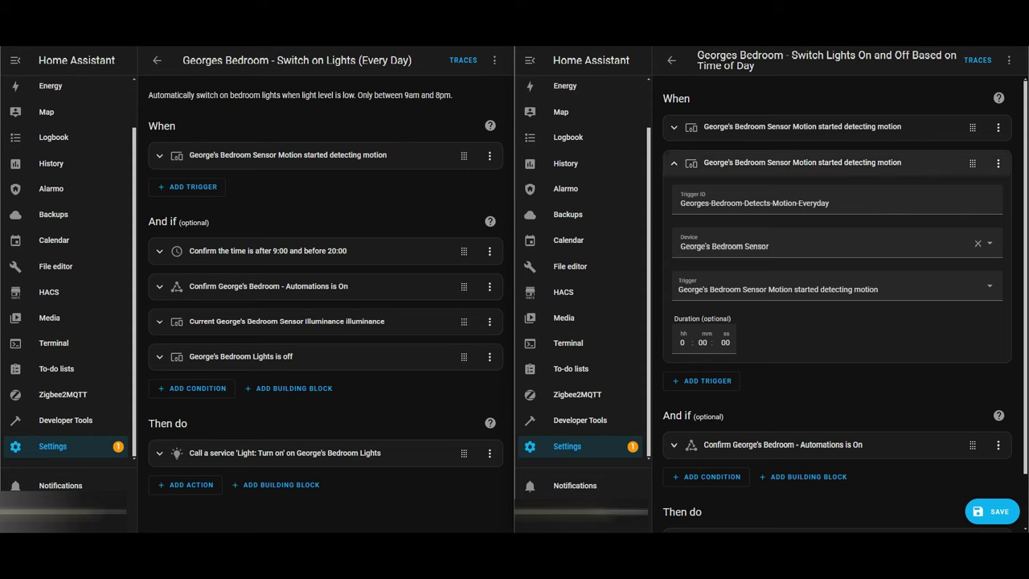
{"action": "left_click", "coordinate": [803, 164]}
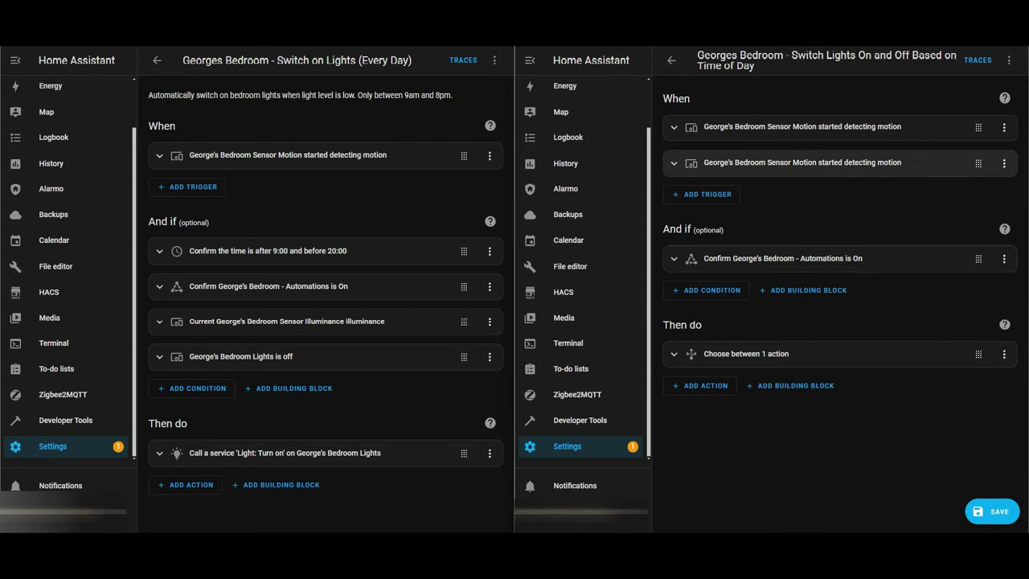
Step: Add Option 2 to the Choose action with a "Triggered by" condition for the trigger ID ending in "Detects-Motion-Everyday"
{"action": "left_click", "coordinate": [802, 355]}
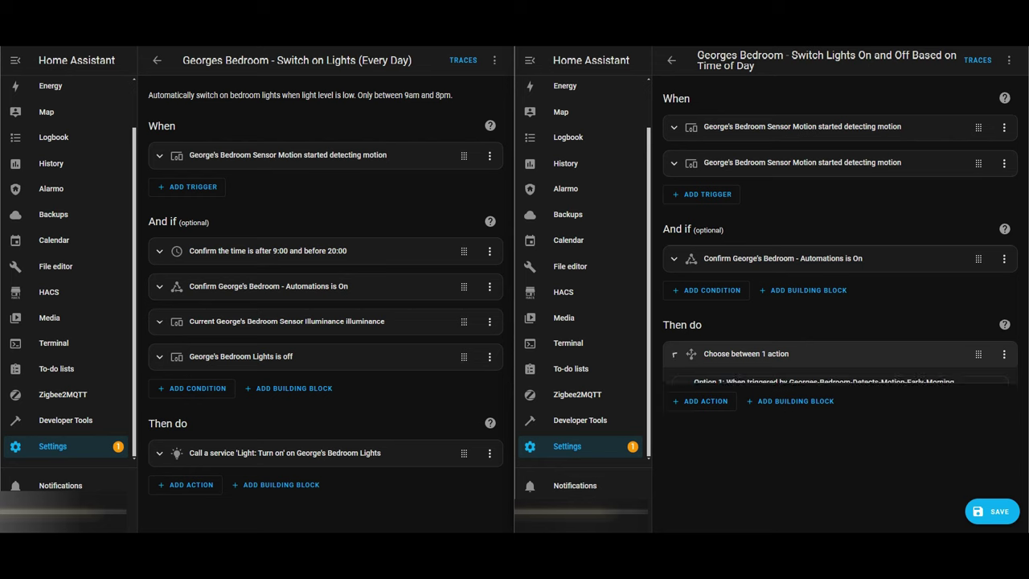
{"action": "left_click", "coordinate": [709, 420]}
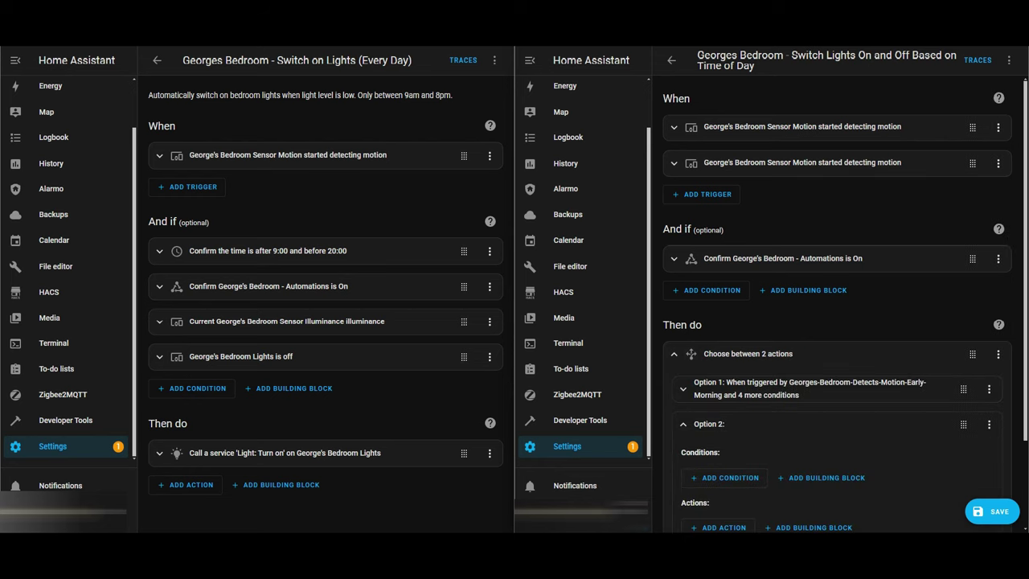
{"action": "scroll", "coordinate": [836, 322], "scroll_direction": "down", "scroll_amount": 2}
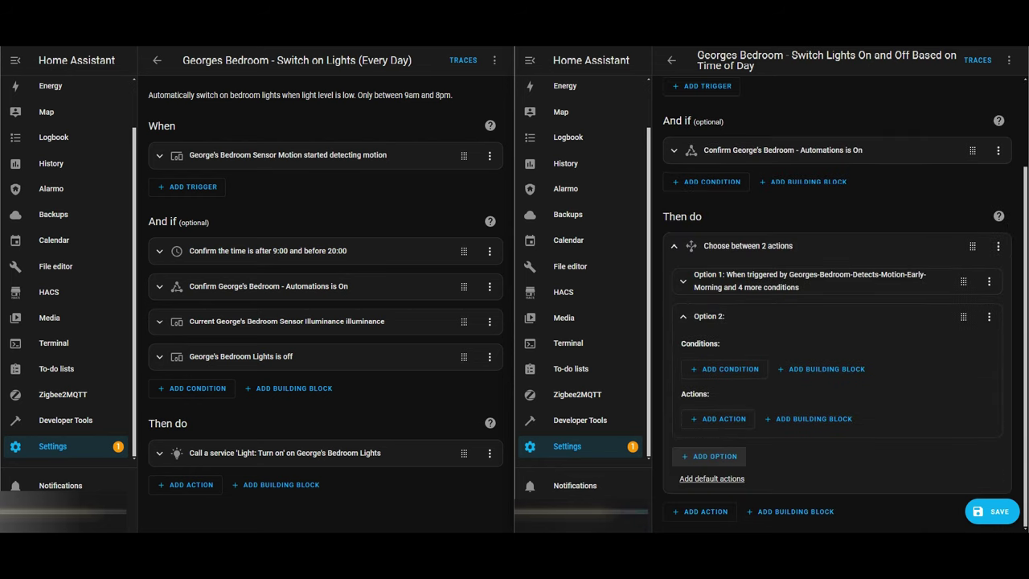
{"action": "left_click", "coordinate": [726, 369]}
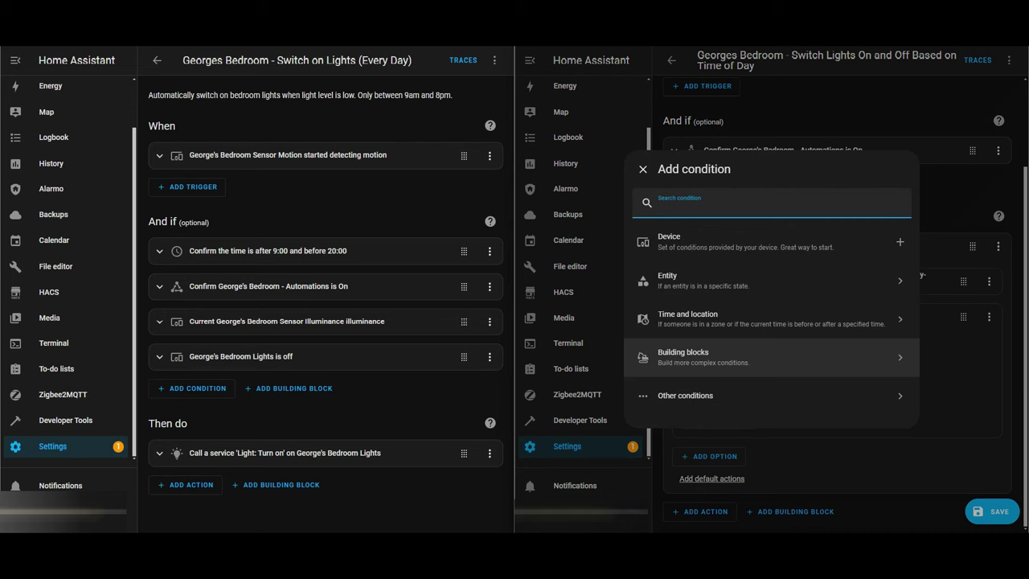
{"action": "type", "text": "trigger"}
{"action": "left_click", "coordinate": [737, 242]}
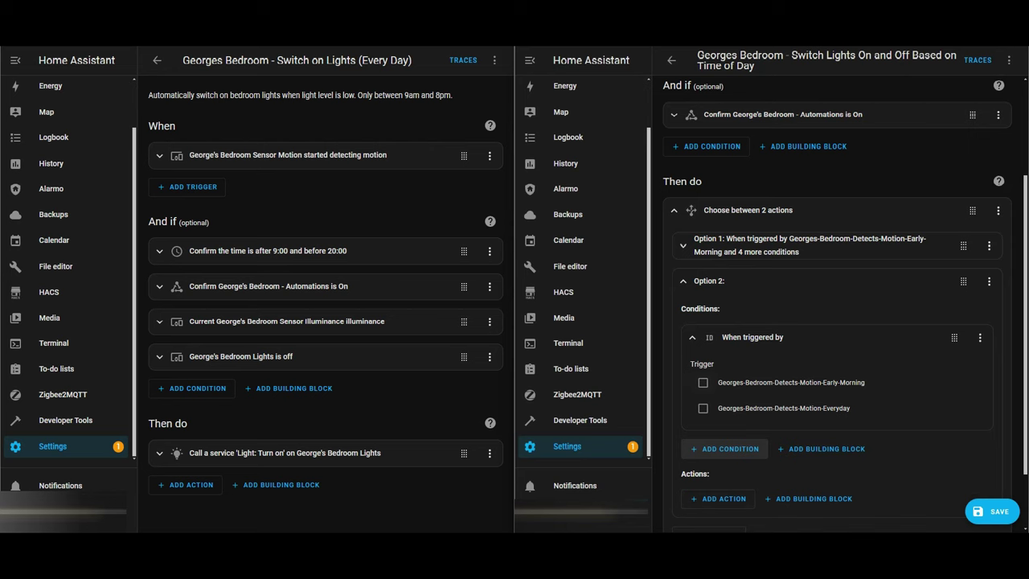
{"action": "left_click", "coordinate": [703, 409]}
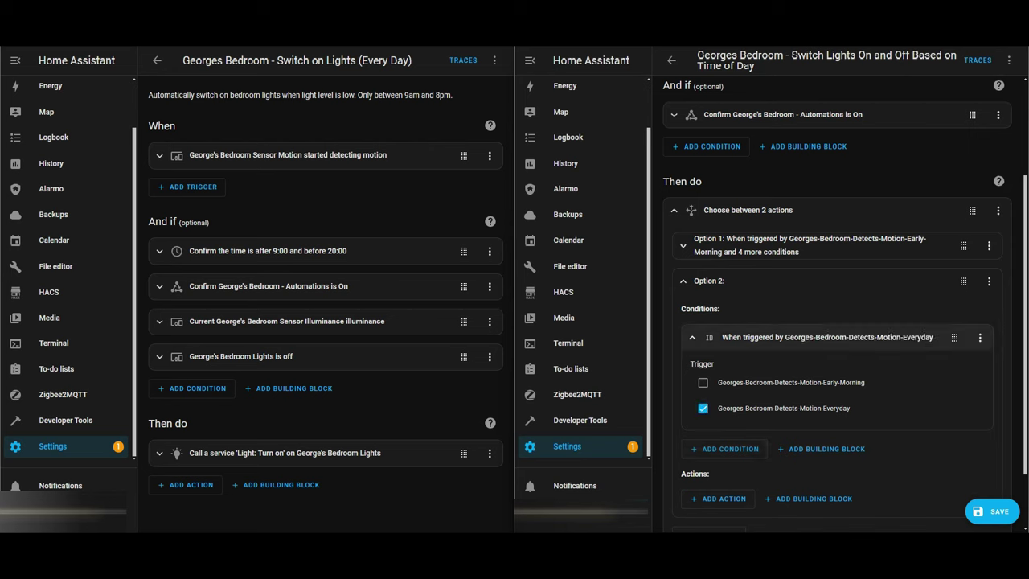
{"action": "left_click", "coordinate": [692, 338]}
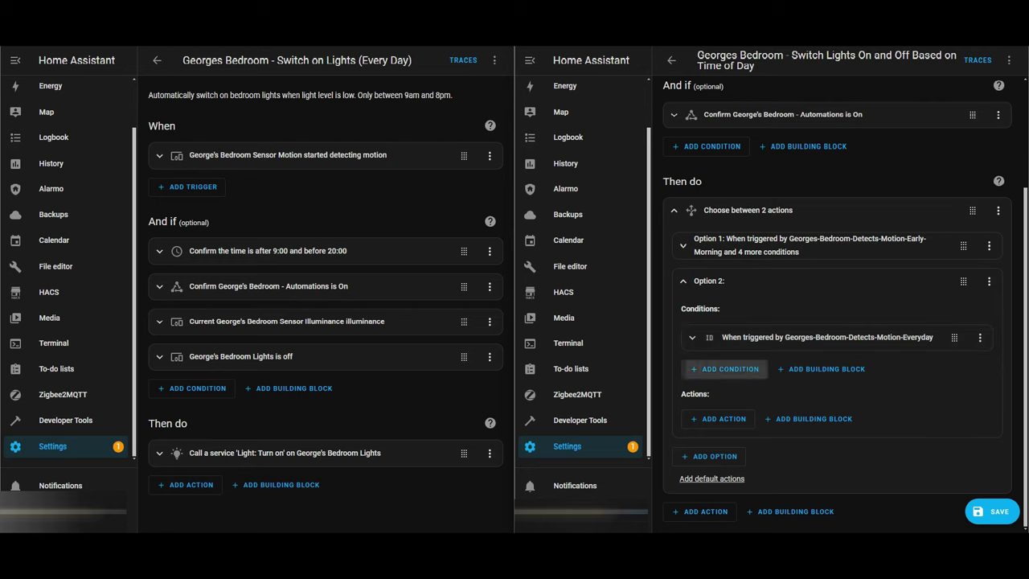
Step: Add a Time condition to Option 2 with fixed times after 9:00:00 and before 20:00:00
{"action": "left_click", "coordinate": [724, 369]}
{"action": "type", "text": "time"}
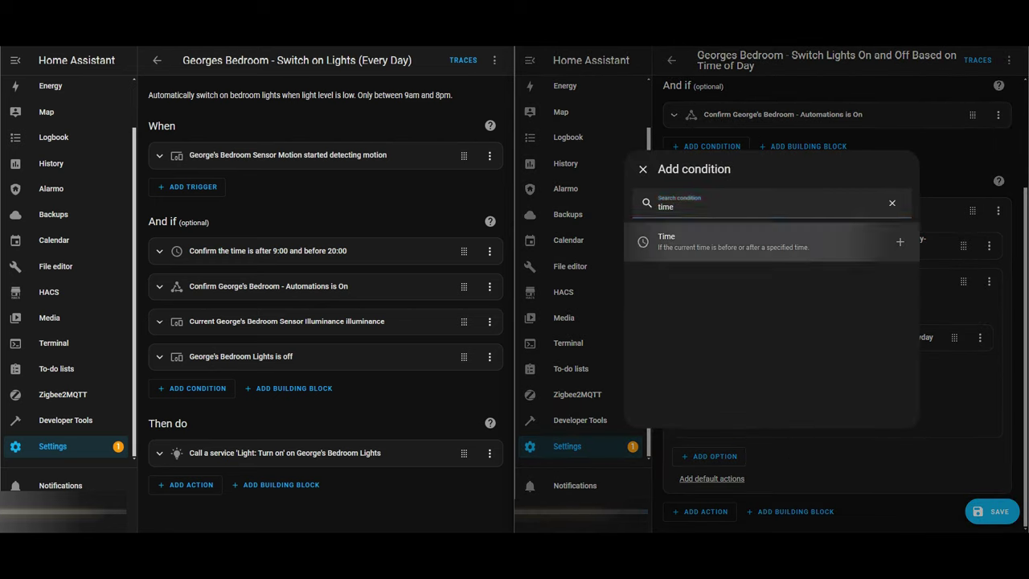
{"action": "left_click", "coordinate": [723, 241]}
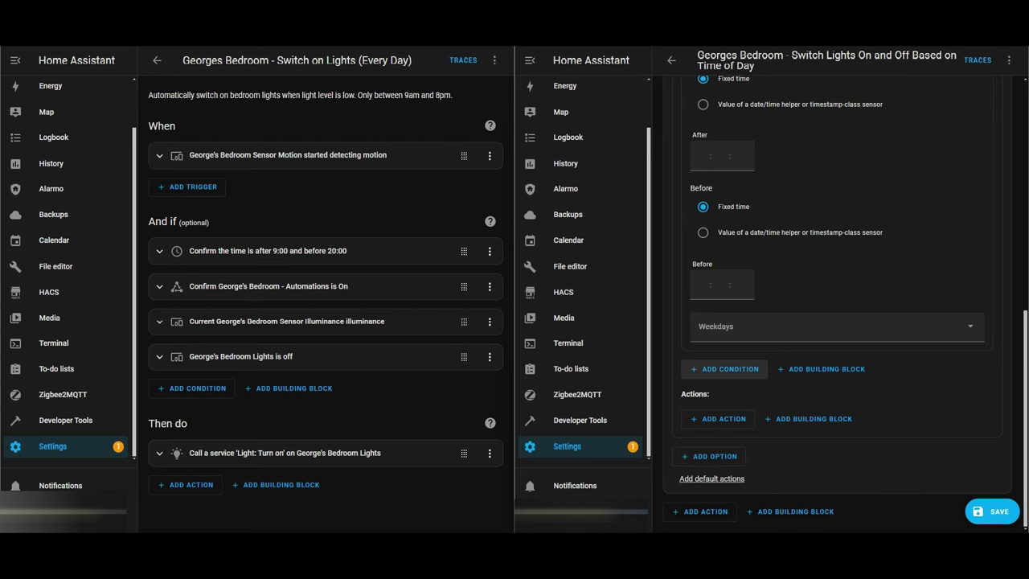
{"action": "left_click", "coordinate": [700, 156]}
{"action": "type", "text": "09"}
{"action": "key", "text": "Tab"}
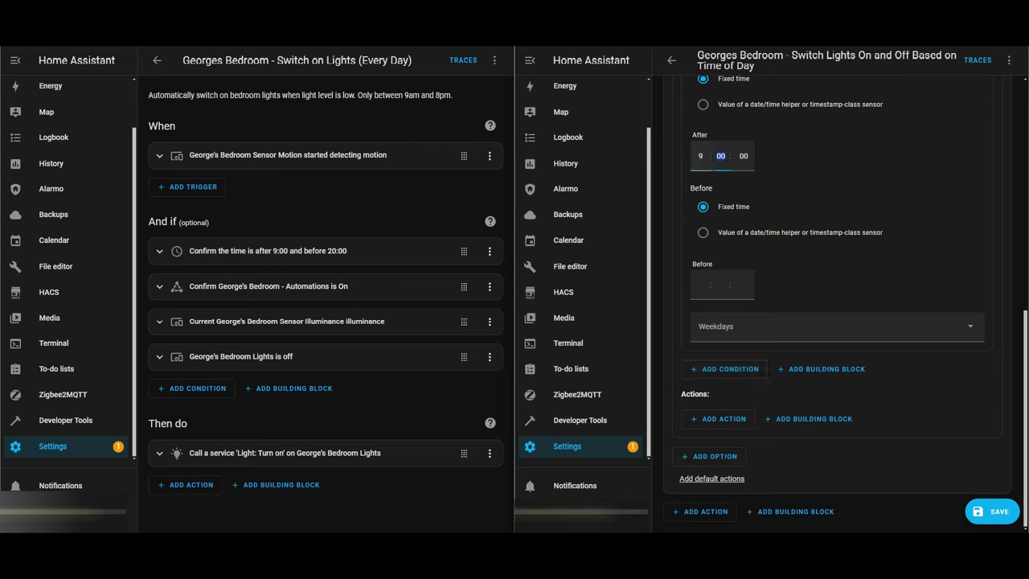
{"action": "left_click", "coordinate": [700, 285]}
{"action": "type", "text": "20"}
{"action": "key", "text": "Tab"}
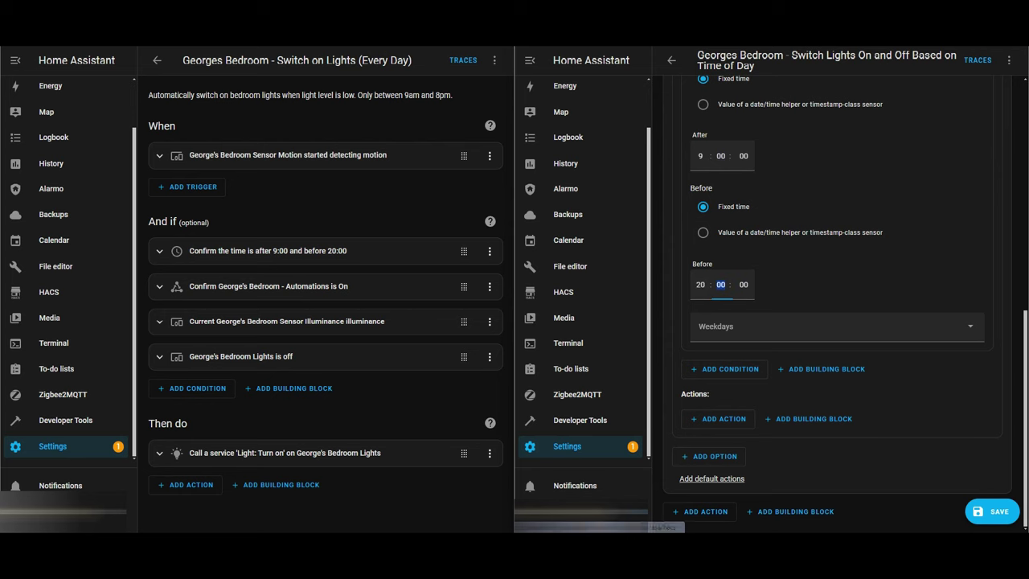
Step: Check the reference automation's weekdays and set Option 2's time condition to all seven days, Monday through Sunday, collapsing both time conditions
{"action": "left_click", "coordinate": [268, 251]}
{"action": "scroll", "coordinate": [268, 251], "scroll_direction": "down", "scroll_amount": 2}
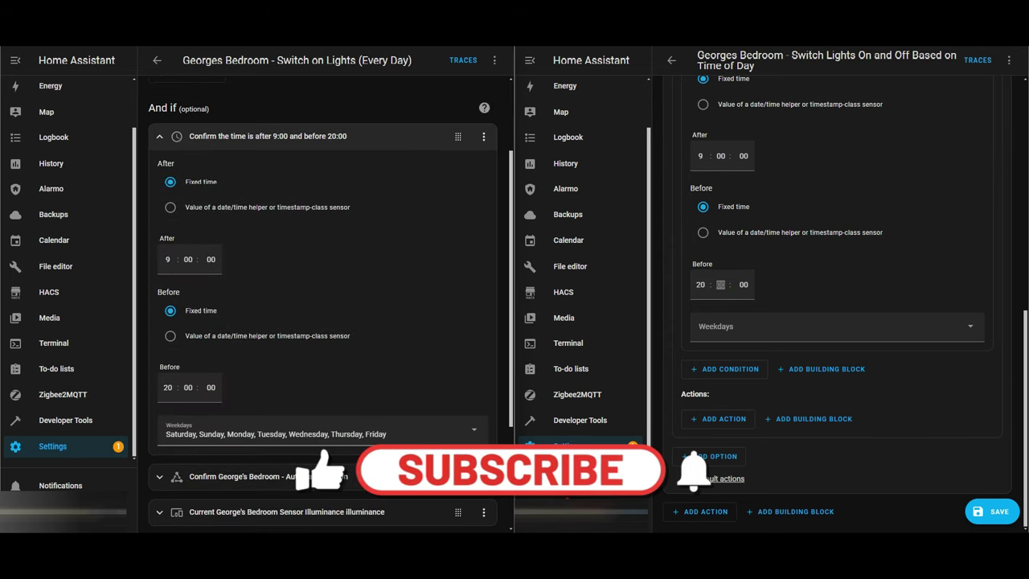
{"action": "left_click", "coordinate": [836, 326]}
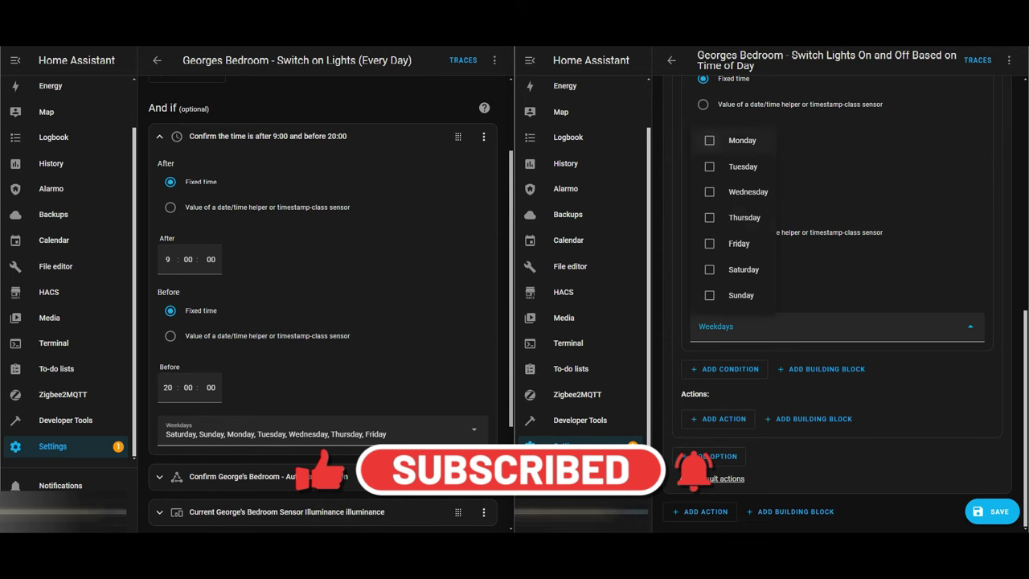
{"action": "left_click", "coordinate": [710, 140]}
{"action": "left_click", "coordinate": [710, 166]}
{"action": "left_click", "coordinate": [709, 191]}
{"action": "left_click", "coordinate": [709, 218]}
{"action": "left_click", "coordinate": [709, 243]}
{"action": "left_click", "coordinate": [710, 269]}
{"action": "left_click", "coordinate": [709, 295]}
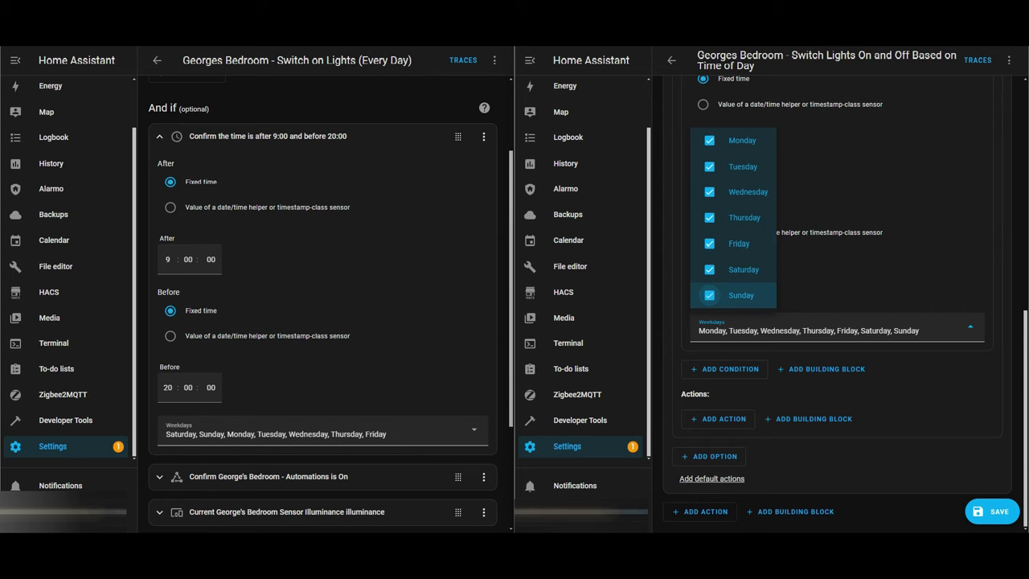
{"action": "left_click", "coordinate": [845, 277]}
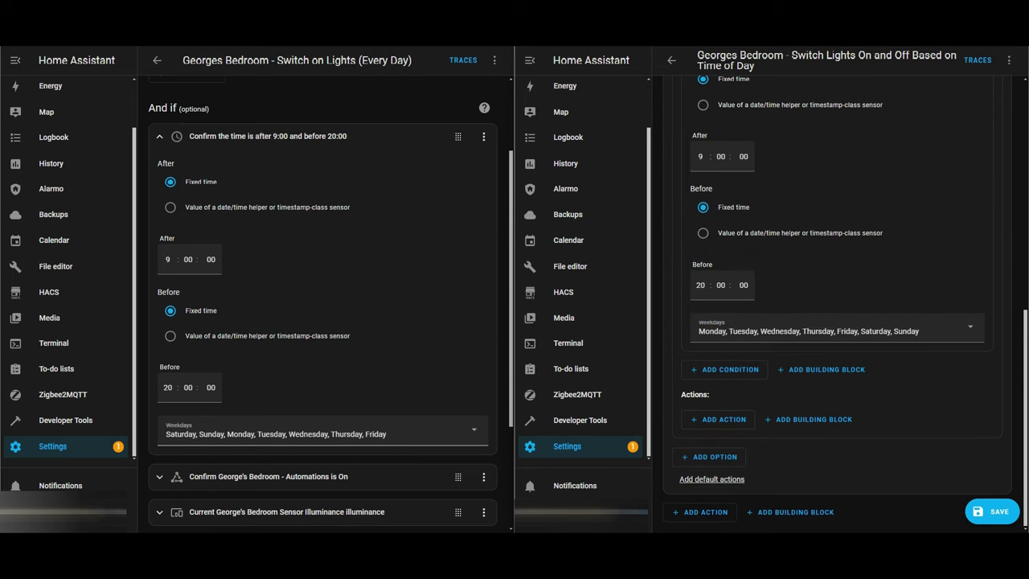
{"action": "scroll", "coordinate": [836, 290], "scroll_direction": "up", "scroll_amount": 1}
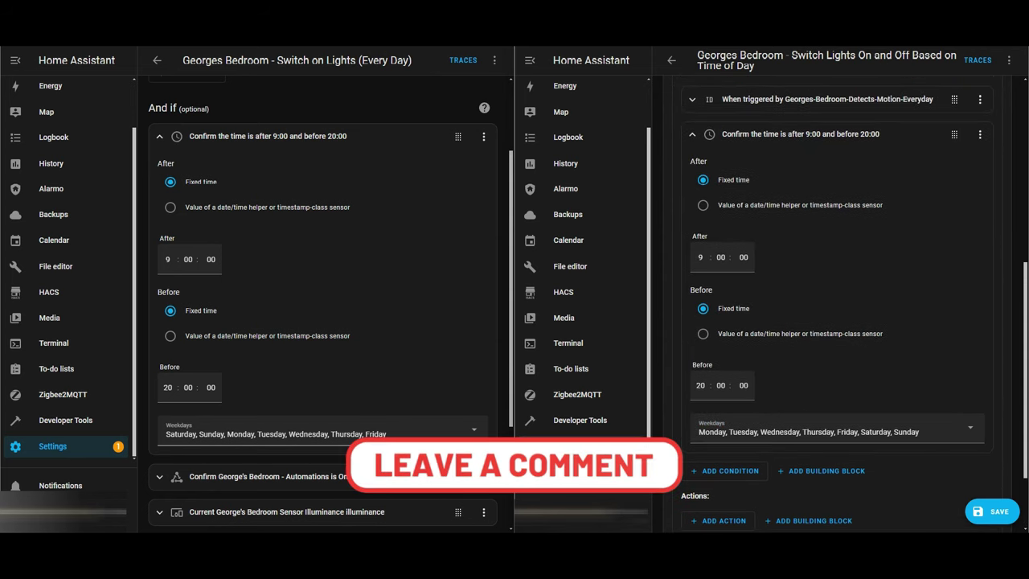
{"action": "left_click", "coordinate": [693, 116]}
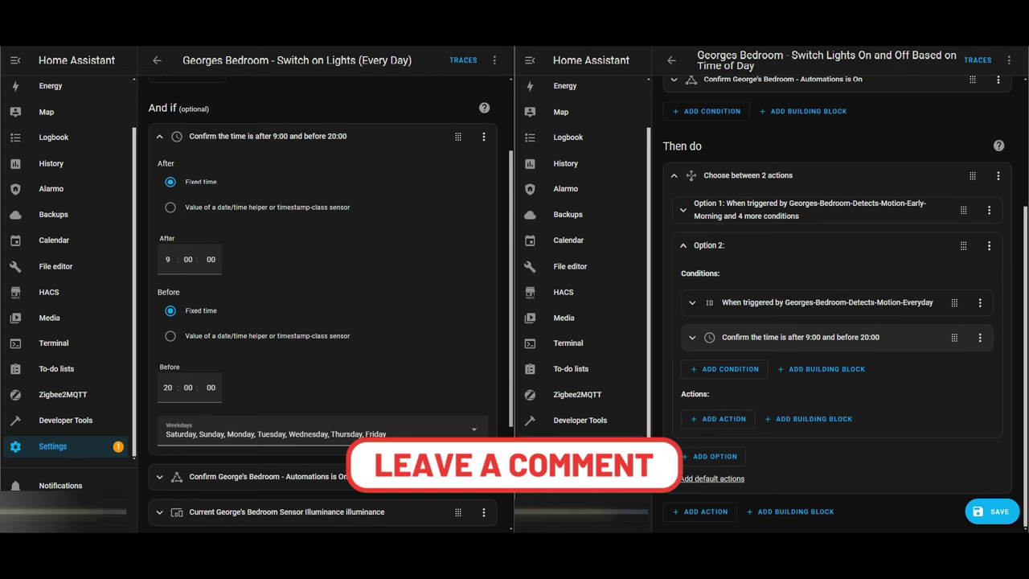
{"action": "left_click", "coordinate": [159, 137]}
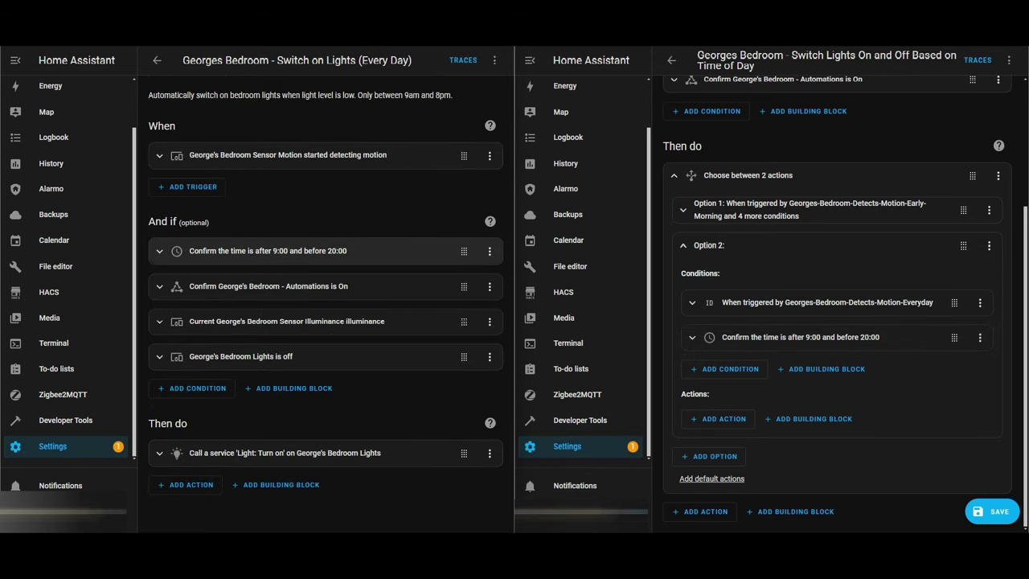
{"action": "scroll", "coordinate": [836, 306], "scroll_direction": "up", "scroll_amount": 1}
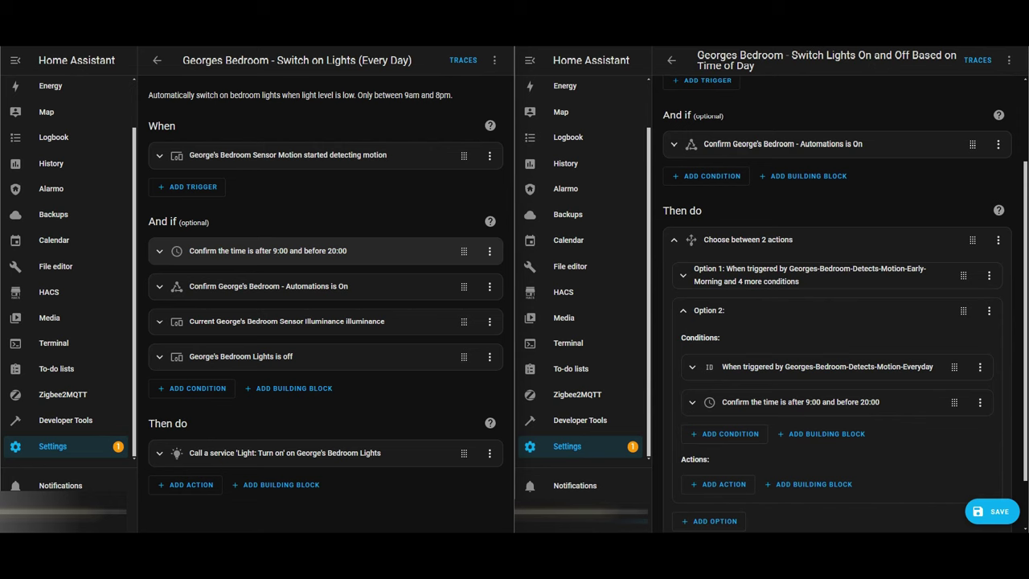
{"action": "scroll", "coordinate": [772, 306], "scroll_direction": "down", "scroll_amount": 1}
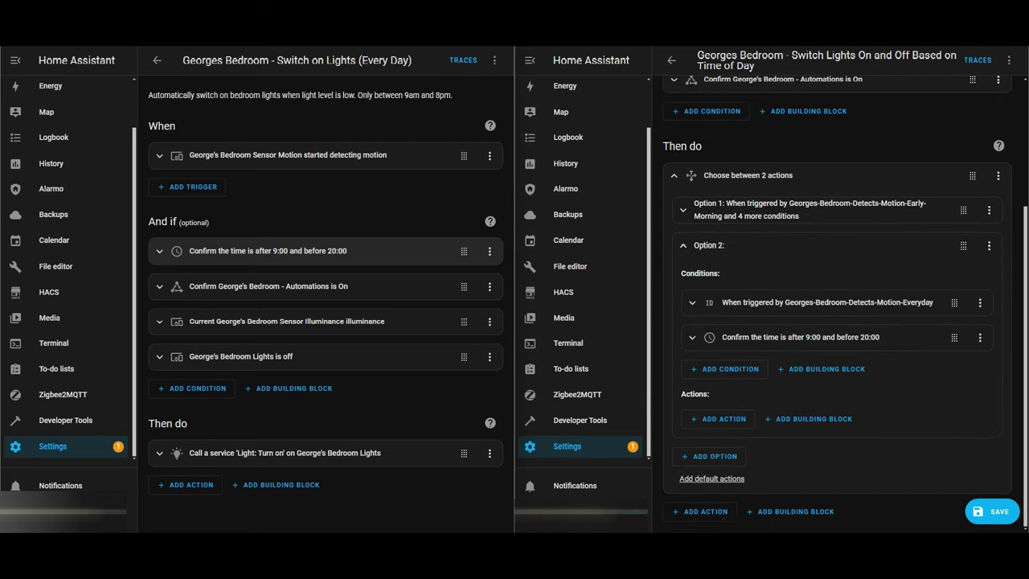
Step: Expand the reference automation's illuminance condition and add a Device condition to Option 2 for the bedroom sensor's current illuminance
{"action": "left_click", "coordinate": [286, 321]}
{"action": "left_click", "coordinate": [724, 369]}
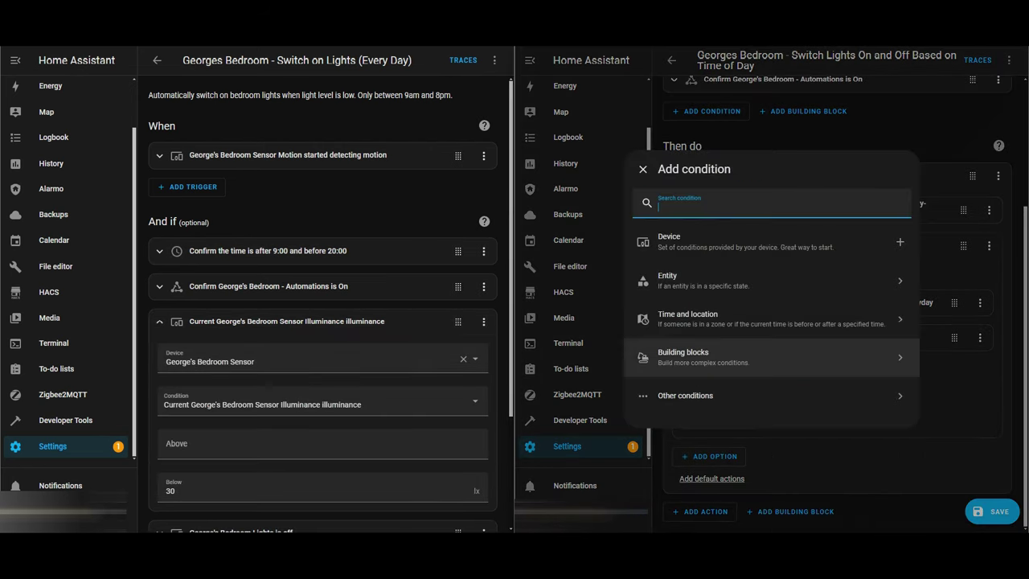
{"action": "left_click", "coordinate": [724, 242]}
{"action": "left_click", "coordinate": [772, 375]}
{"action": "type", "text": "george's"}
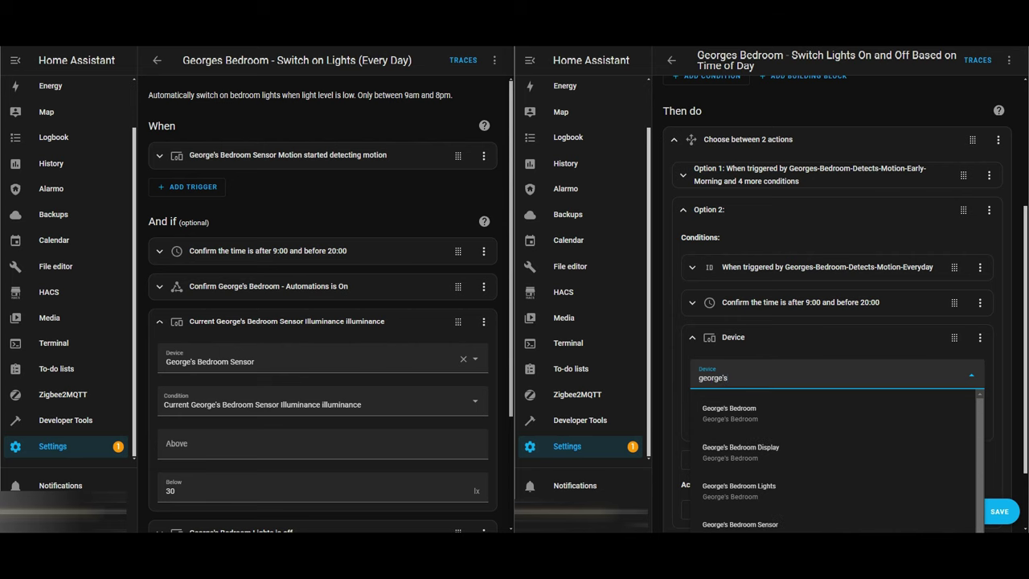
{"action": "left_click", "coordinate": [740, 524]}
{"action": "left_click", "coordinate": [836, 418]}
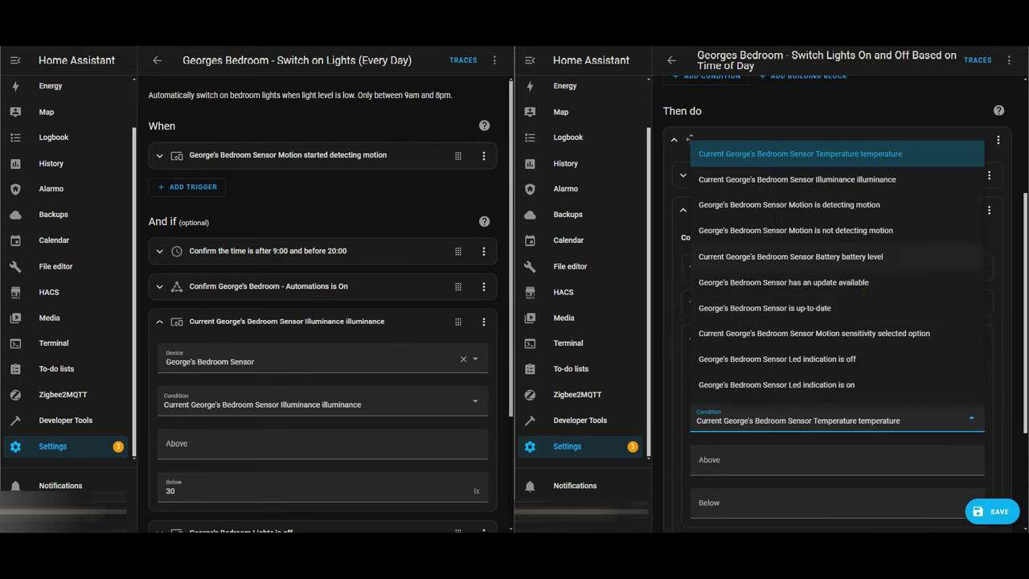
{"action": "left_click", "coordinate": [797, 180]}
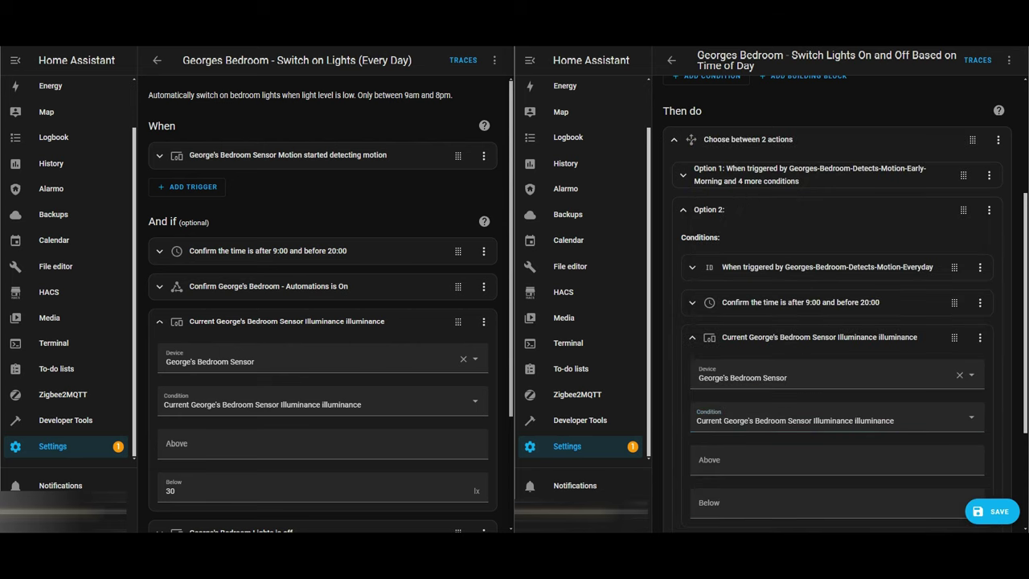
Step: Set the illuminance condition's Below limit to 30 lx, and collapse it in both automations
{"action": "scroll", "coordinate": [836, 306], "scroll_direction": "down", "scroll_amount": 1}
{"action": "type", "text": "30"}
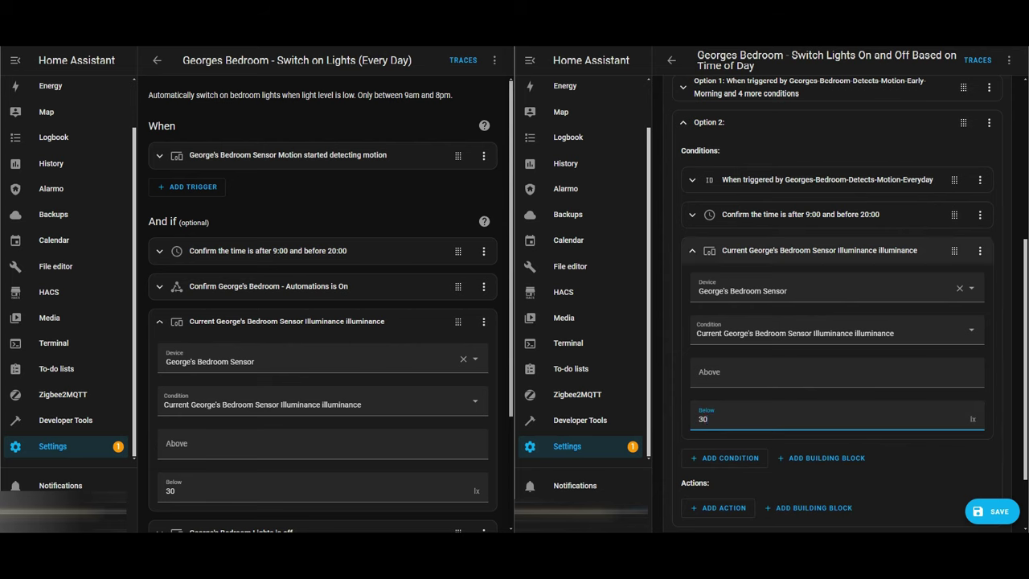
{"action": "left_click", "coordinate": [819, 251]}
{"action": "left_click", "coordinate": [287, 322]}
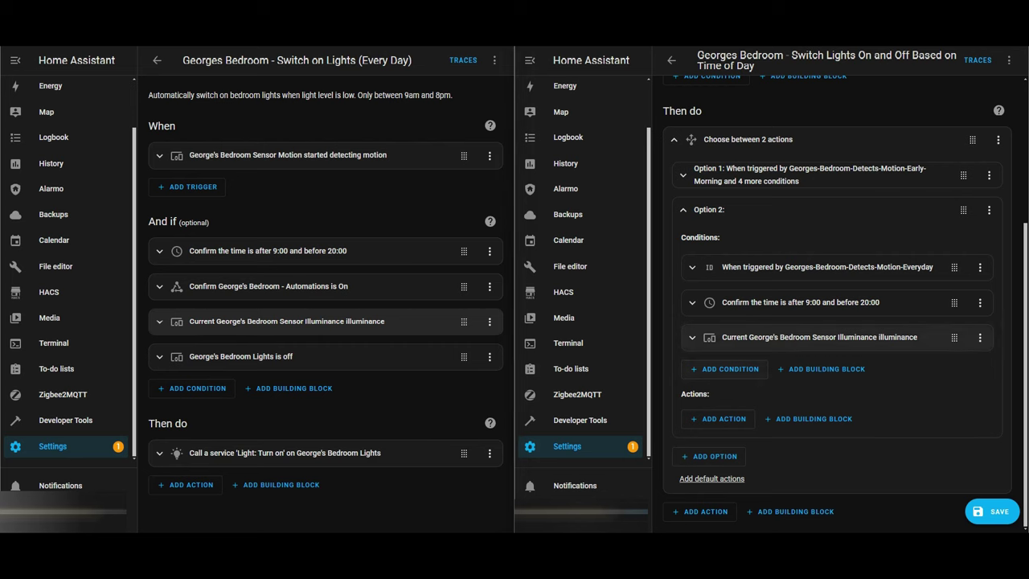
Step: Add a Device condition to Option 2 that the bedroom lights device is off, and collapse the condition
{"action": "left_click", "coordinate": [724, 370]}
{"action": "left_click", "coordinate": [684, 241]}
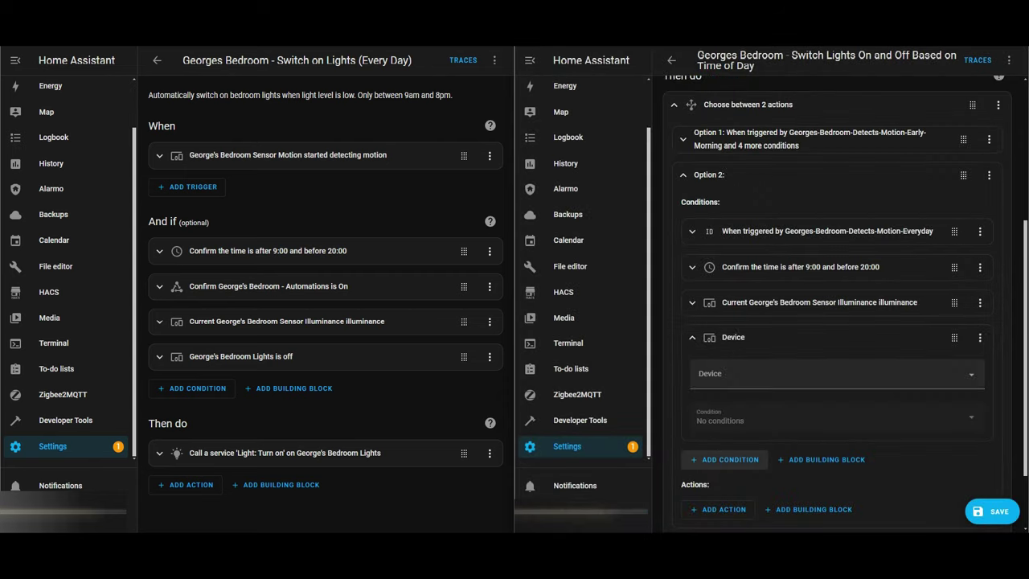
{"action": "left_click", "coordinate": [804, 374]}
{"action": "type", "text": "g"}
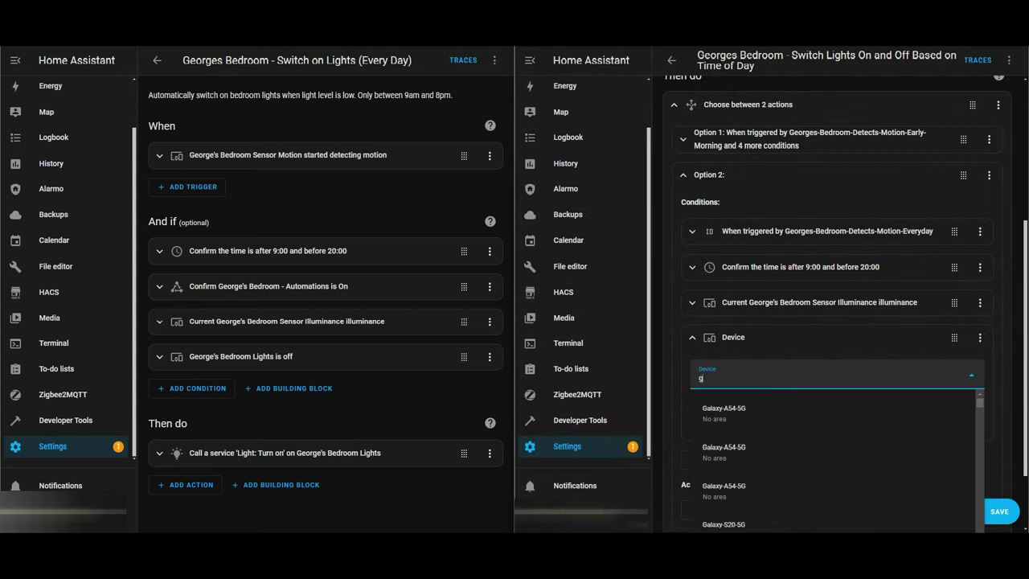
{"action": "type", "text": "eorge"}
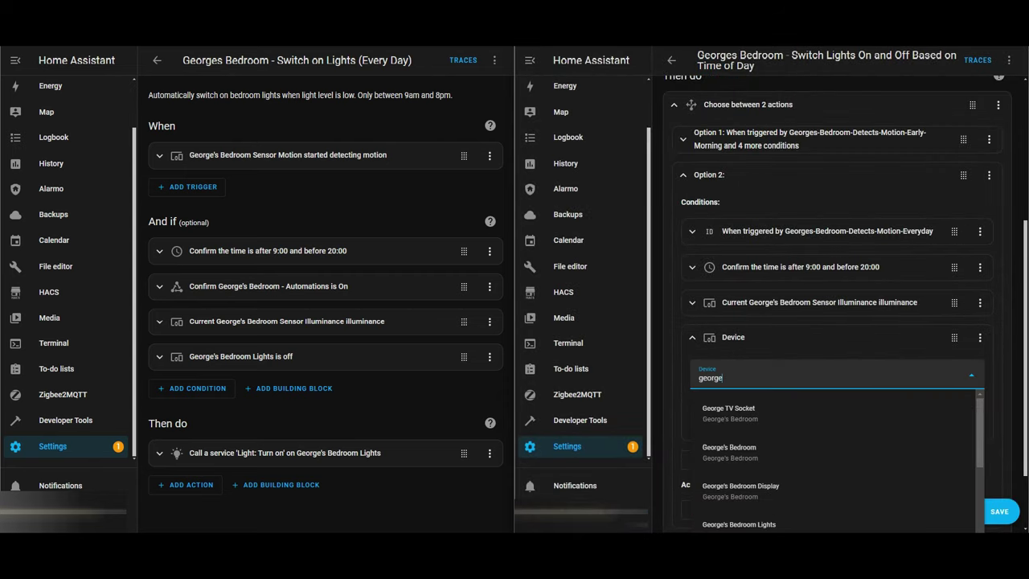
{"action": "type", "text": "'s"}
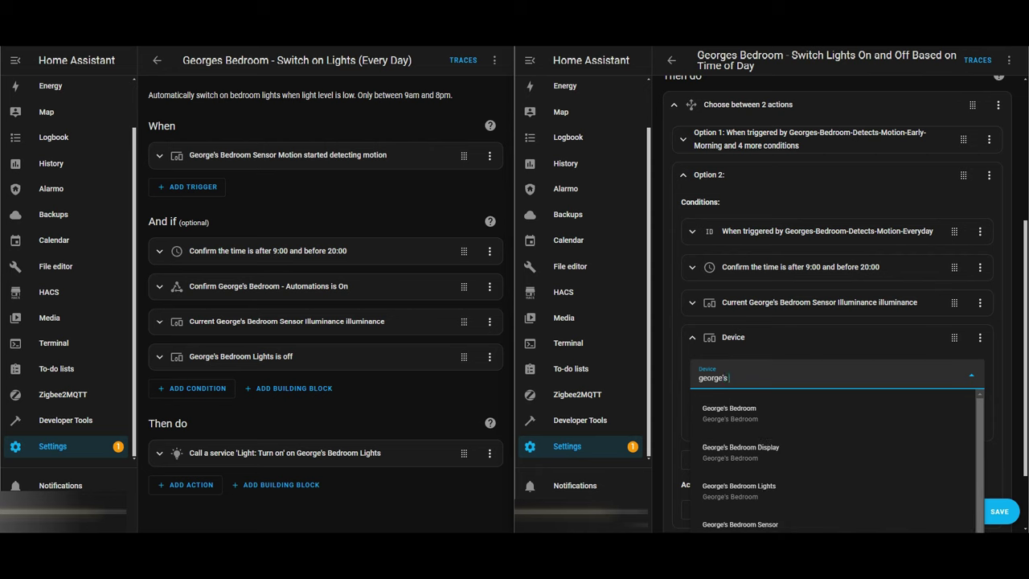
{"action": "left_click", "coordinate": [756, 491]}
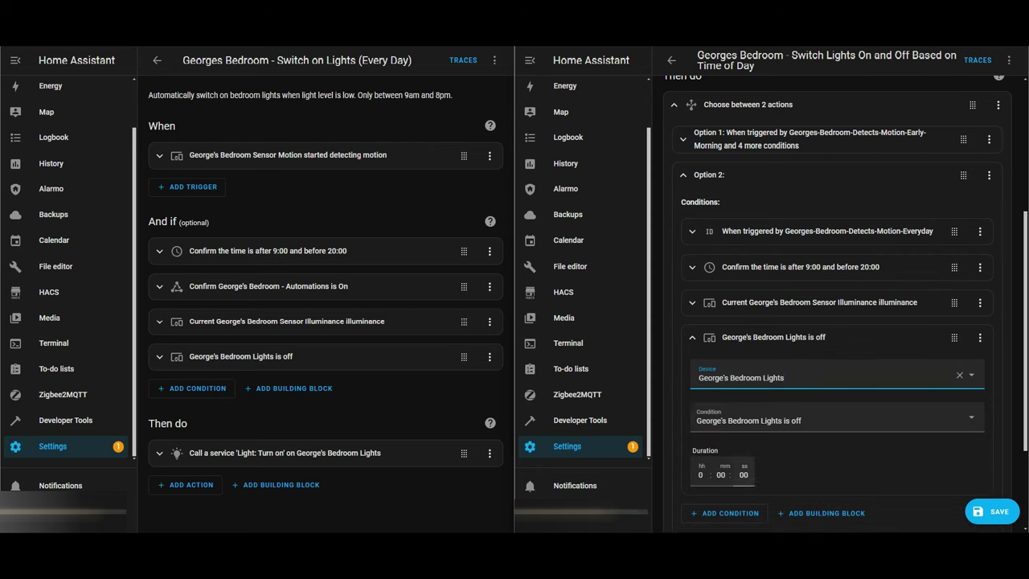
{"action": "left_click", "coordinate": [693, 338]}
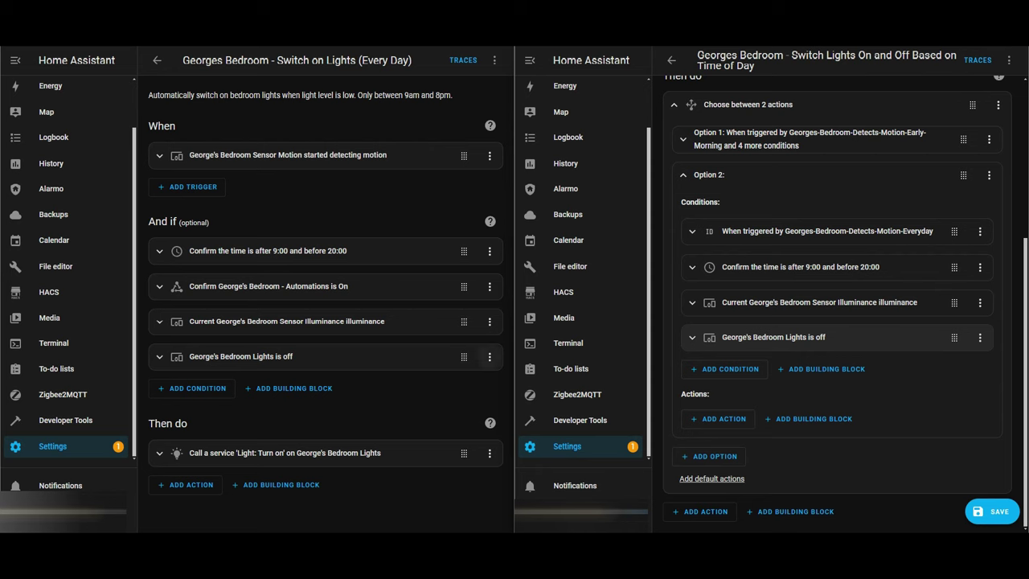
Step: Expand the reference automation's light action and add a "Call service" action to Option 2
{"action": "left_click", "coordinate": [284, 453]}
{"action": "scroll", "coordinate": [284, 453], "scroll_direction": "down", "scroll_amount": 6}
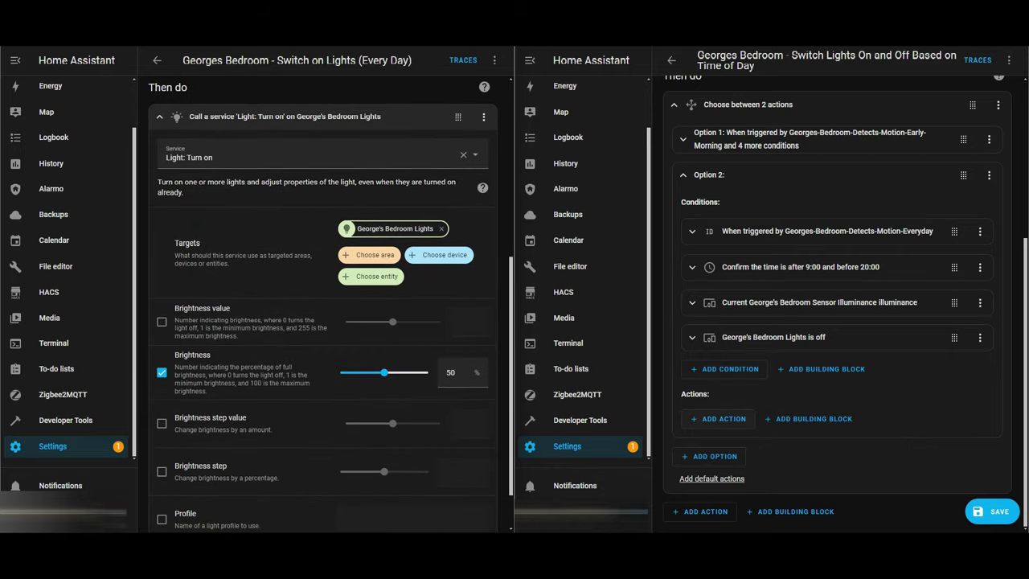
{"action": "left_click", "coordinate": [718, 419]}
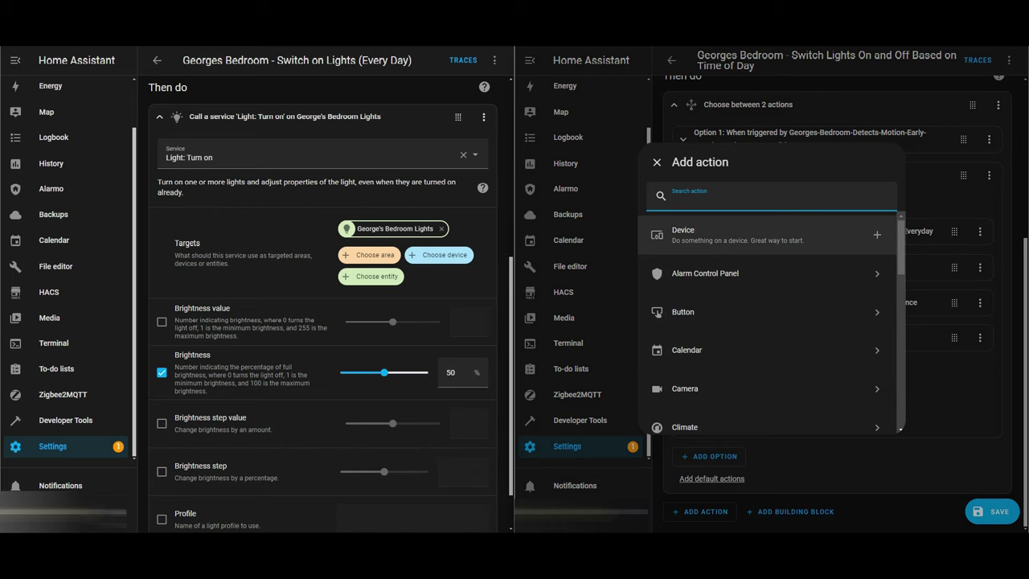
{"action": "type", "text": "c"}
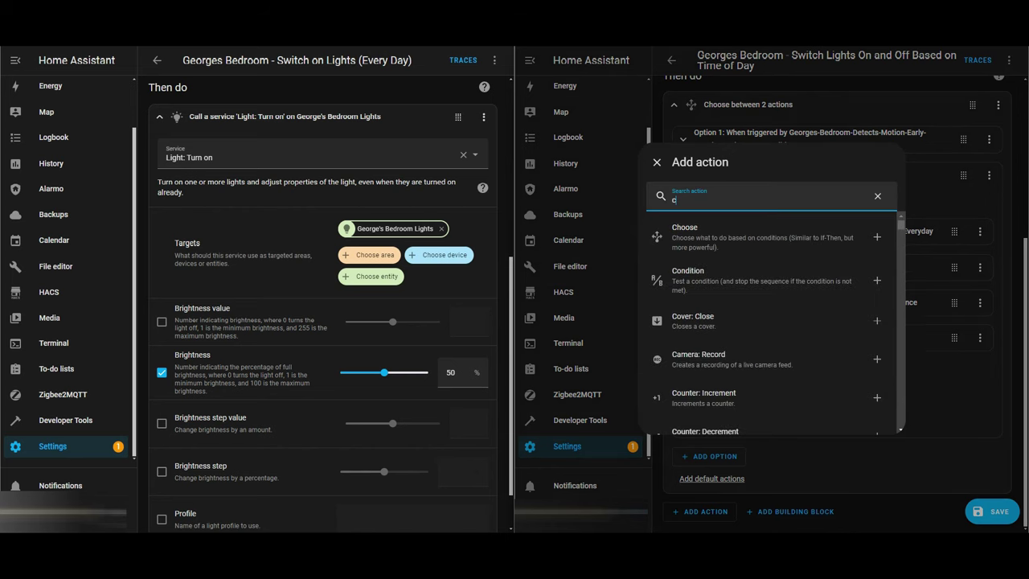
{"action": "type", "text": "all ser"}
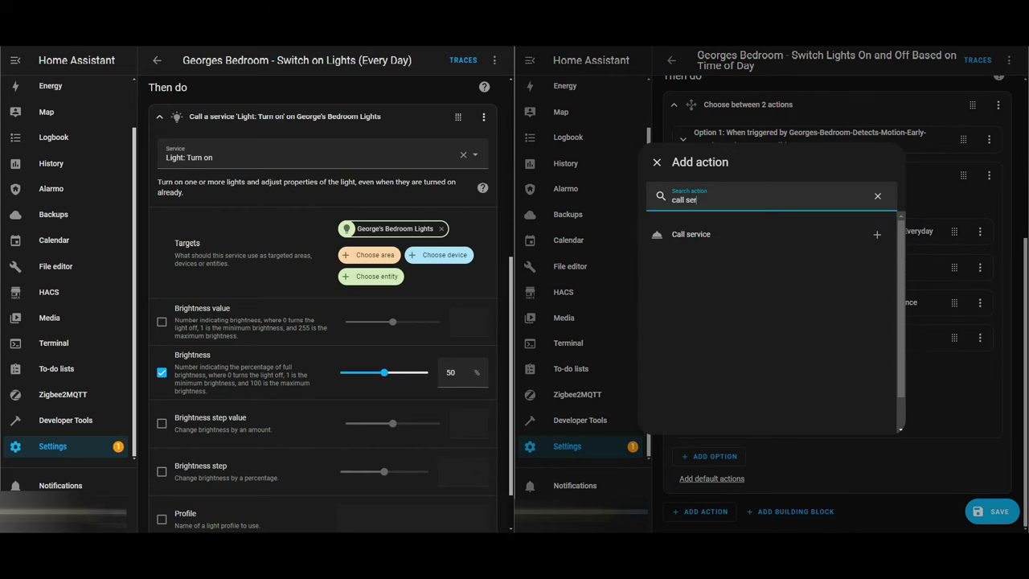
{"action": "left_click", "coordinate": [705, 235]}
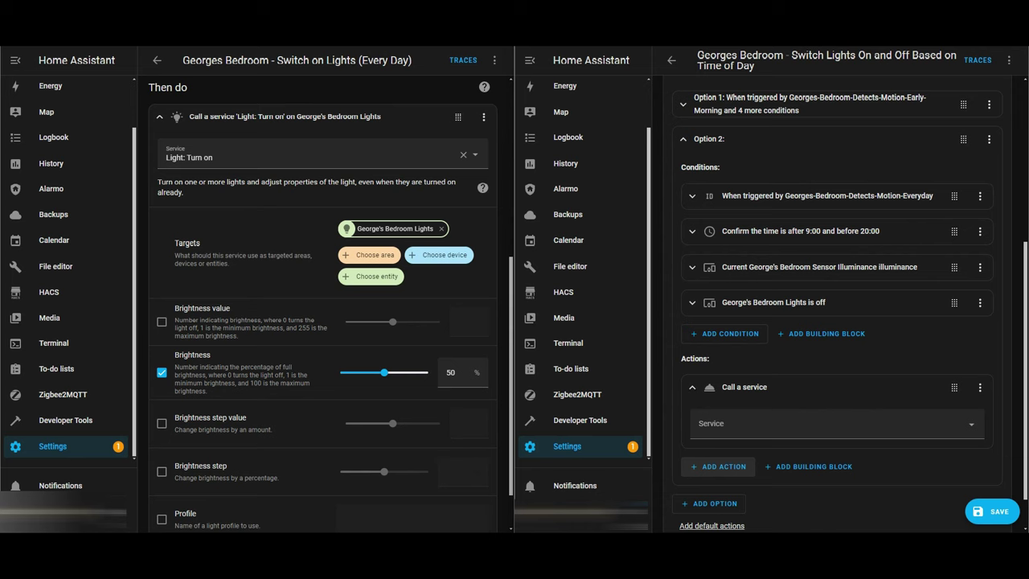
Step: Set the service of Option 2's action to "Light: Turn on"
{"action": "left_click", "coordinate": [836, 424]}
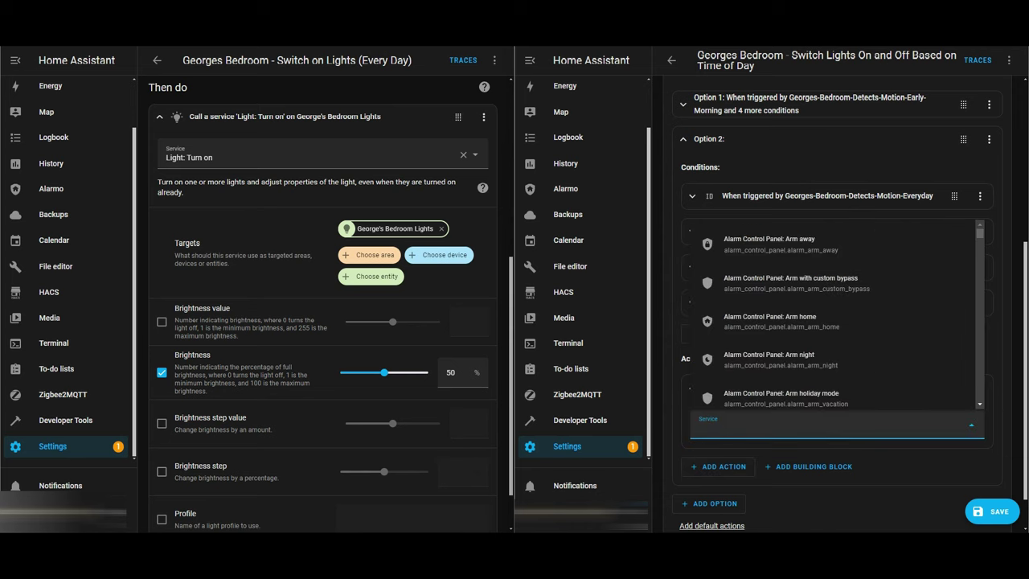
{"action": "type", "text": "turn o"}
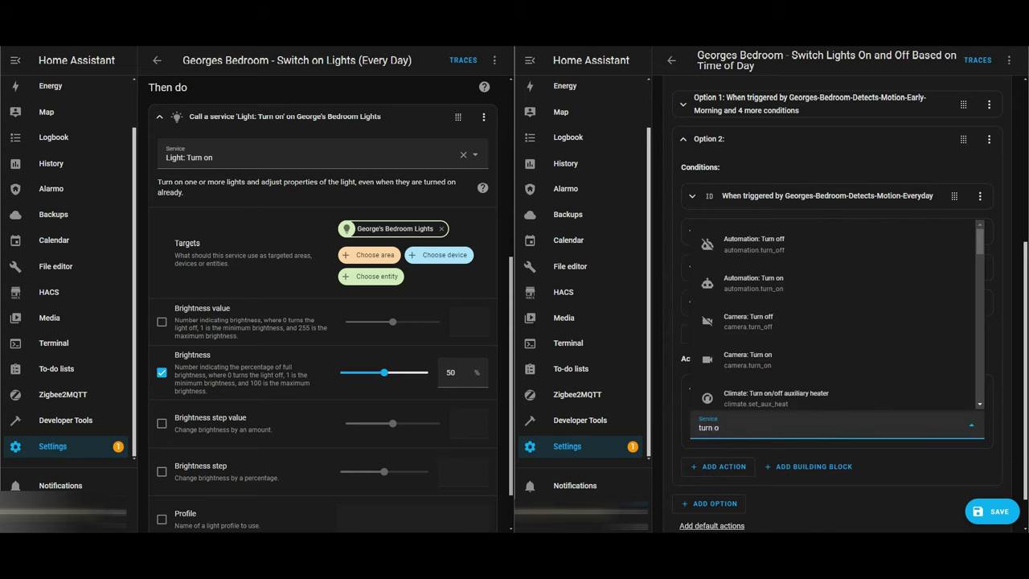
{"action": "scroll", "coordinate": [833, 314], "scroll_direction": "down", "scroll_amount": 5}
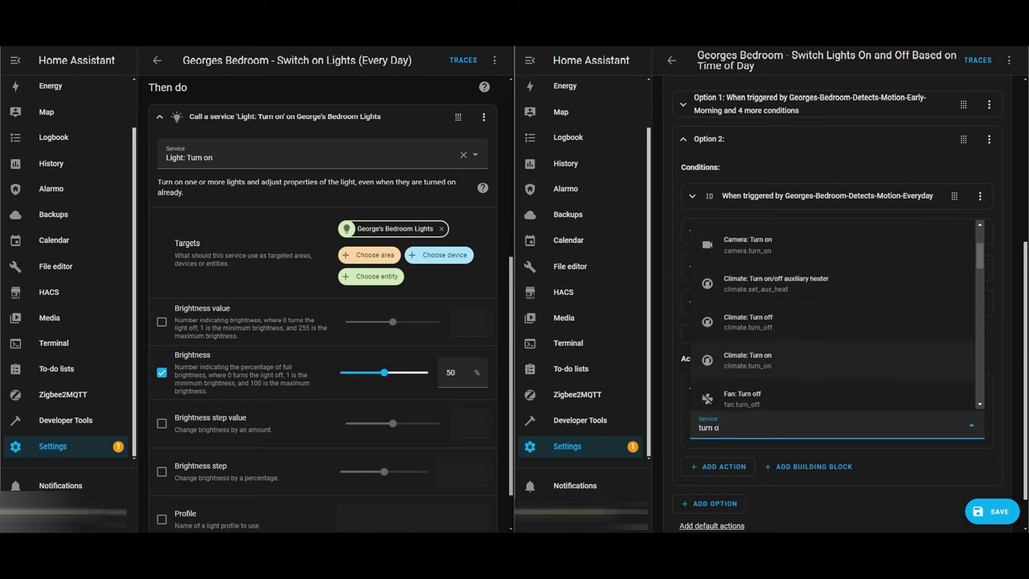
{"action": "scroll", "coordinate": [832, 313], "scroll_direction": "down", "scroll_amount": 5}
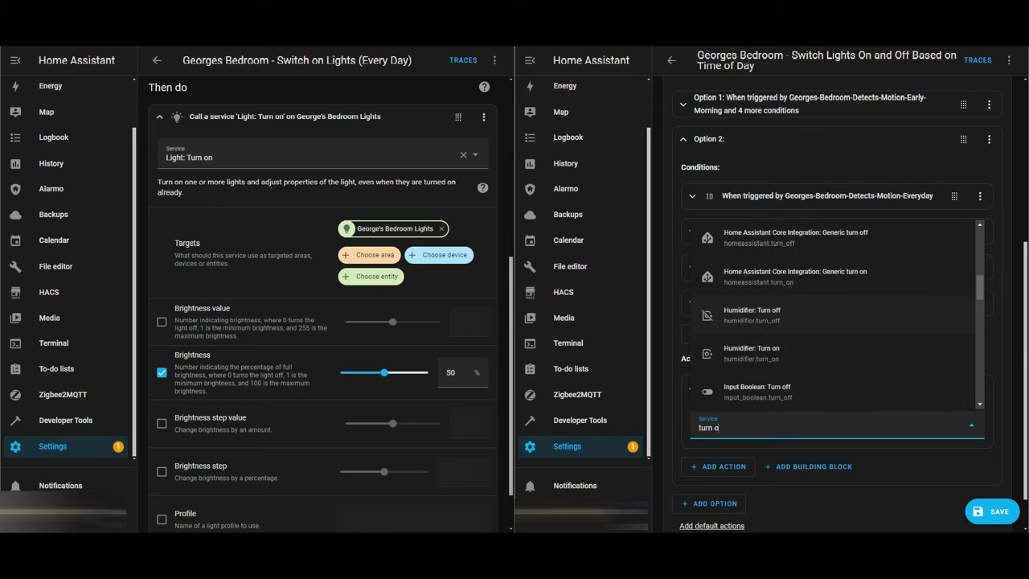
{"action": "scroll", "coordinate": [832, 313], "scroll_direction": "down", "scroll_amount": 3}
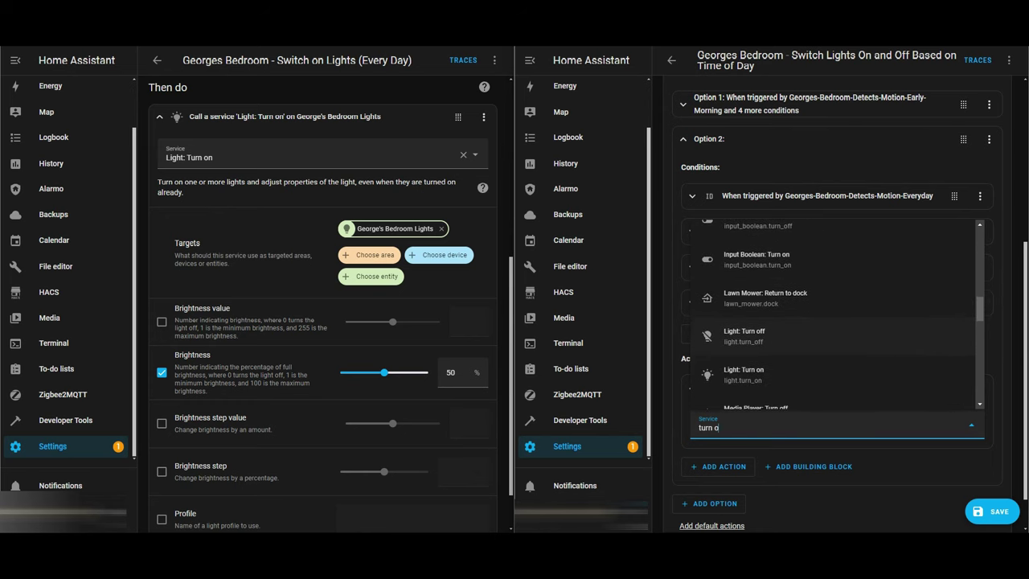
{"action": "left_click", "coordinate": [744, 374]}
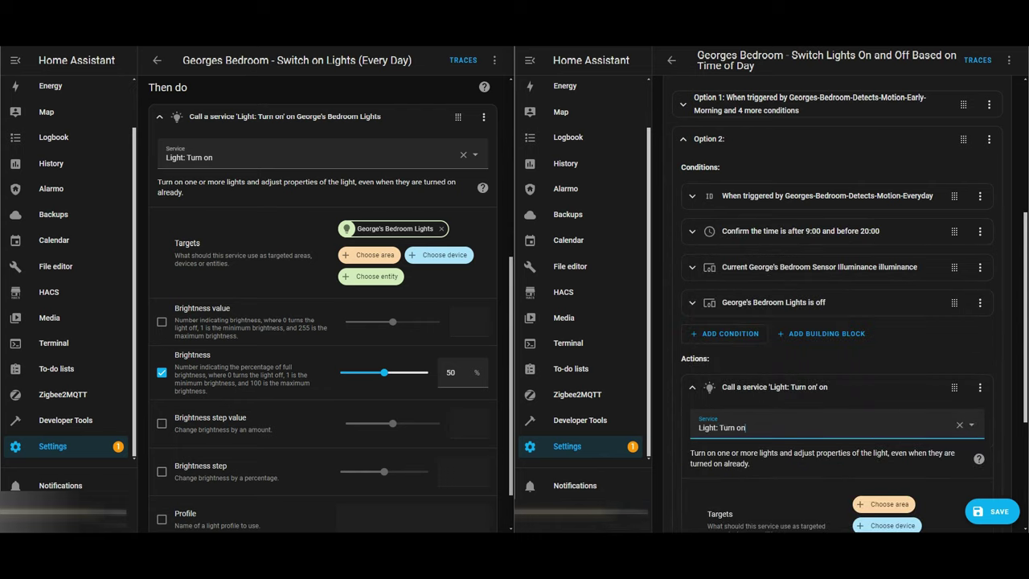
Step: Choose the bedroom lights entity as the target of Option 2's Turn on action
{"action": "scroll", "coordinate": [837, 338], "scroll_direction": "down", "scroll_amount": 3}
{"action": "left_click", "coordinate": [889, 372]}
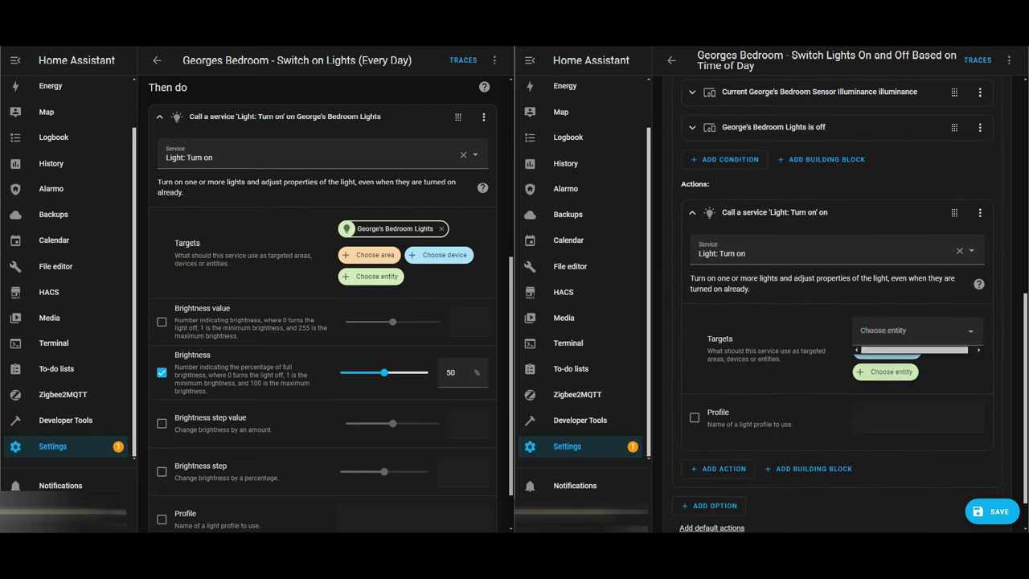
{"action": "type", "text": "g"}
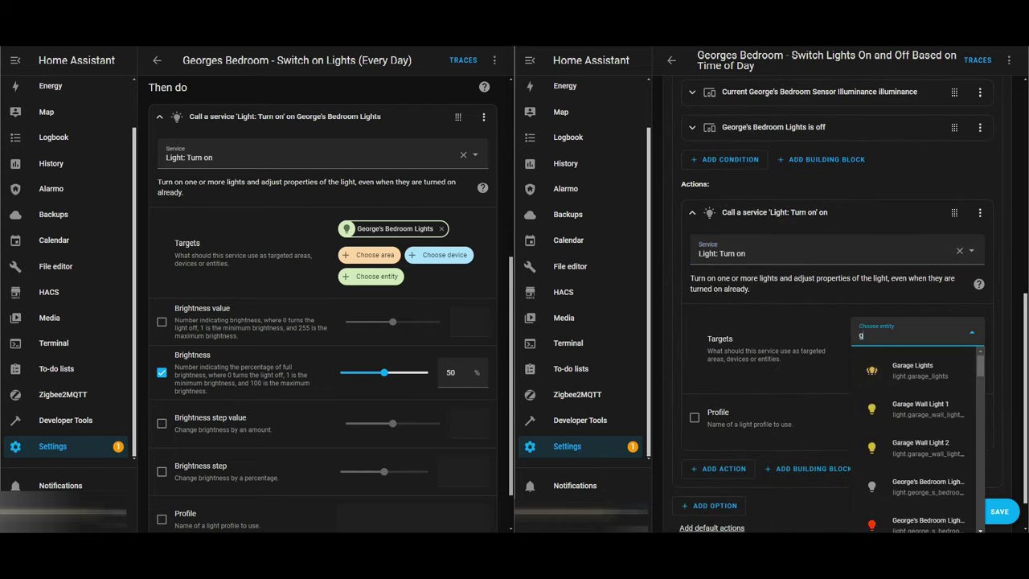
{"action": "type", "text": "eorge's li"}
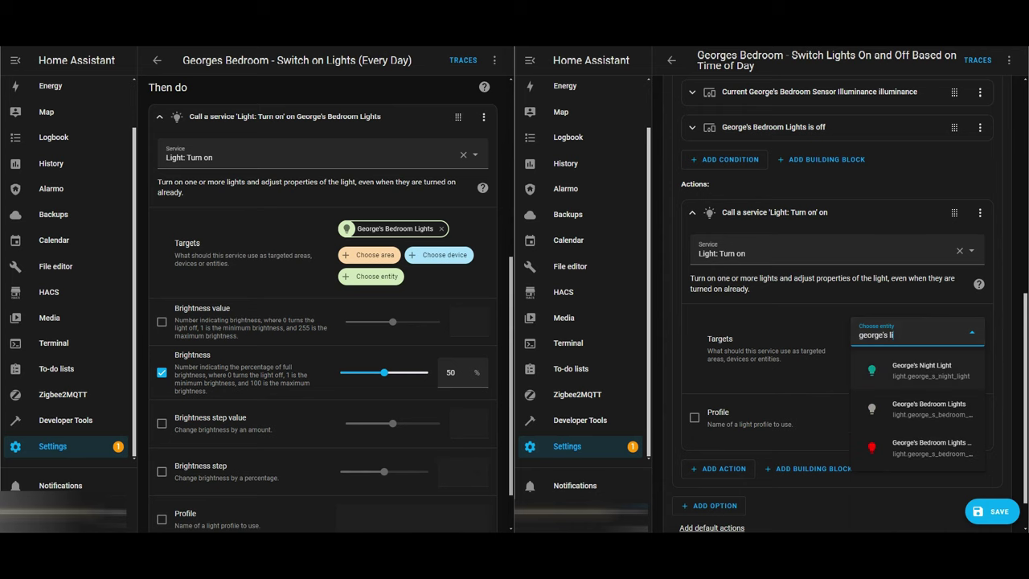
{"action": "left_click", "coordinate": [930, 409]}
Step: Enable the percentage Brightness for Option 2's light action at 50%, and collapse the action
{"action": "scroll", "coordinate": [854, 299], "scroll_direction": "down", "scroll_amount": 3}
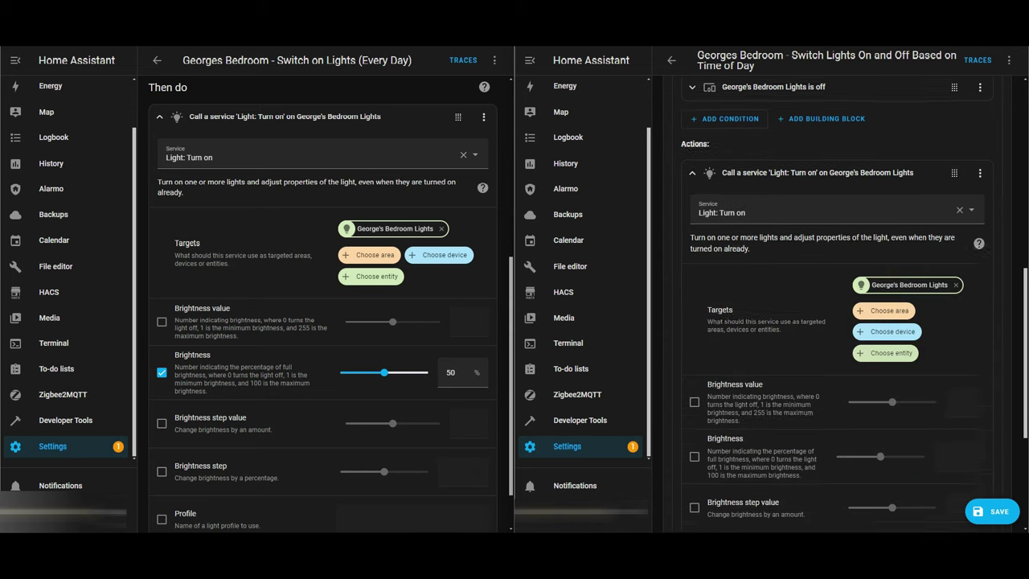
{"action": "left_click", "coordinate": [695, 383]}
{"action": "left_click", "coordinate": [959, 383]}
{"action": "type", "text": "50"}
{"action": "scroll", "coordinate": [323, 321], "scroll_direction": "down", "scroll_amount": 1}
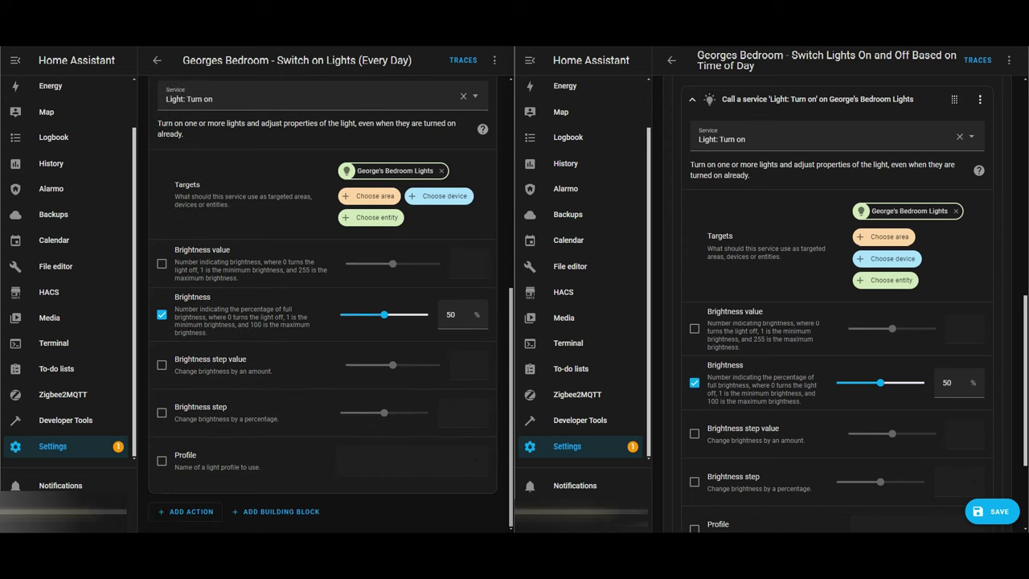
{"action": "scroll", "coordinate": [837, 306], "scroll_direction": "up", "scroll_amount": 4}
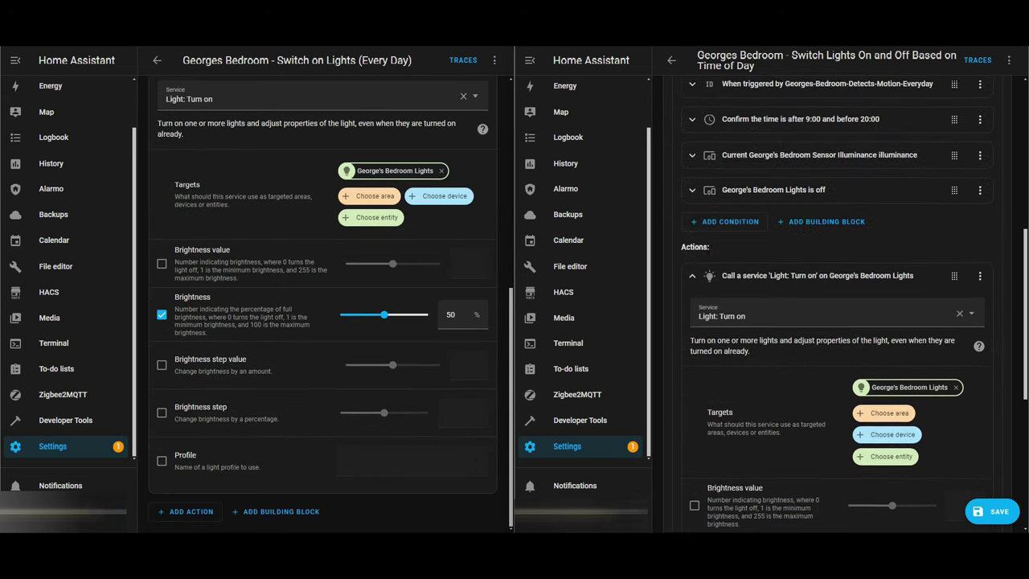
{"action": "left_click", "coordinate": [817, 276]}
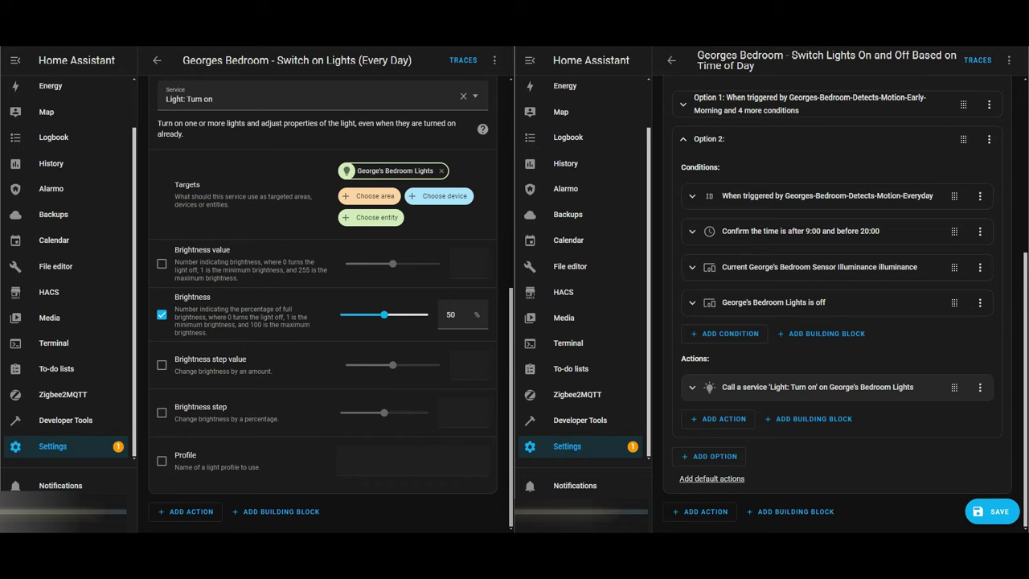
Step: Collapse the every-day reference automation's action and open the bedroom's "Switch Off Lights" automation as the new reference
{"action": "scroll", "coordinate": [321, 305], "scroll_direction": "up", "scroll_amount": 1}
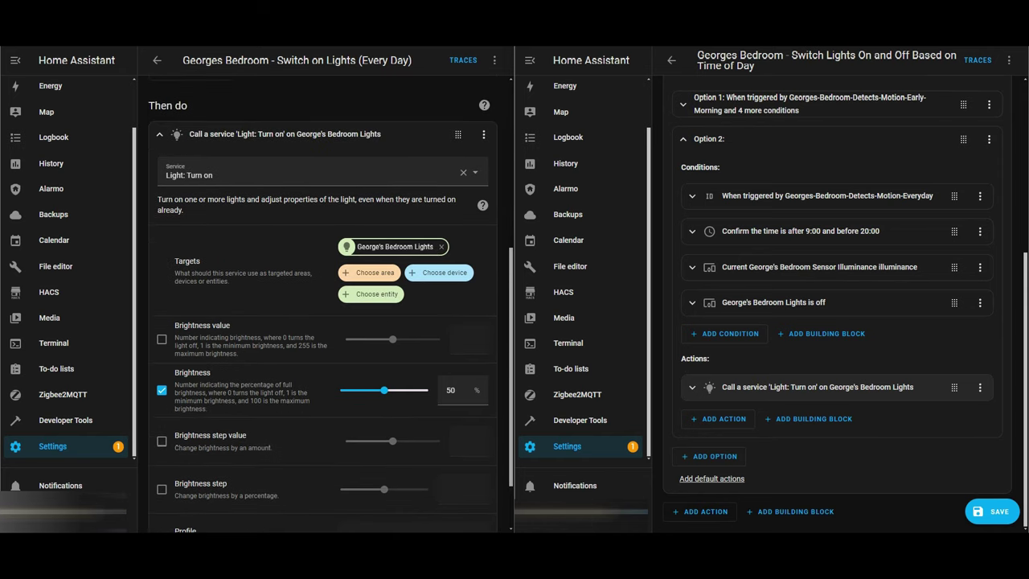
{"action": "left_click", "coordinate": [285, 135]}
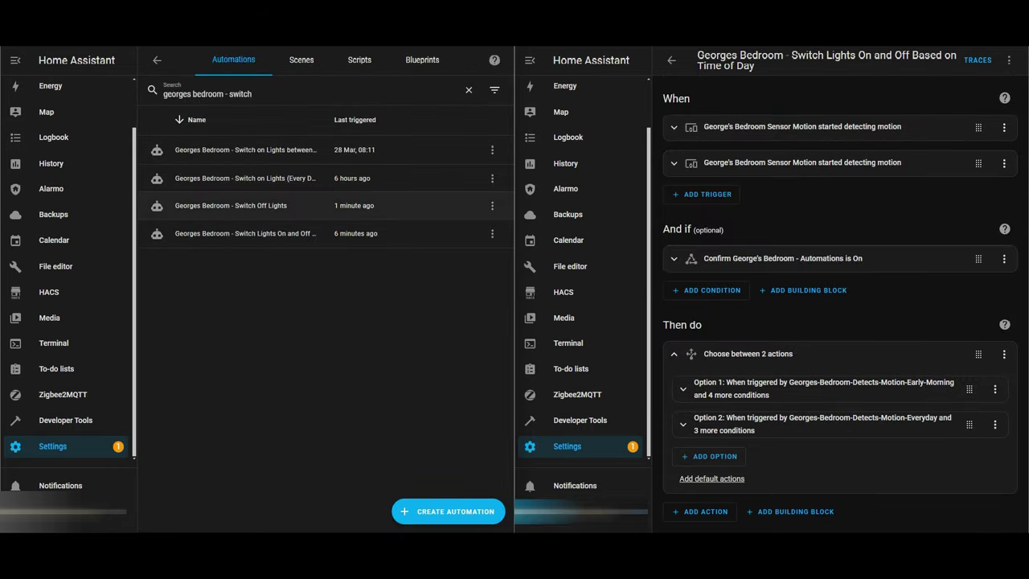
{"action": "left_click", "coordinate": [231, 206]}
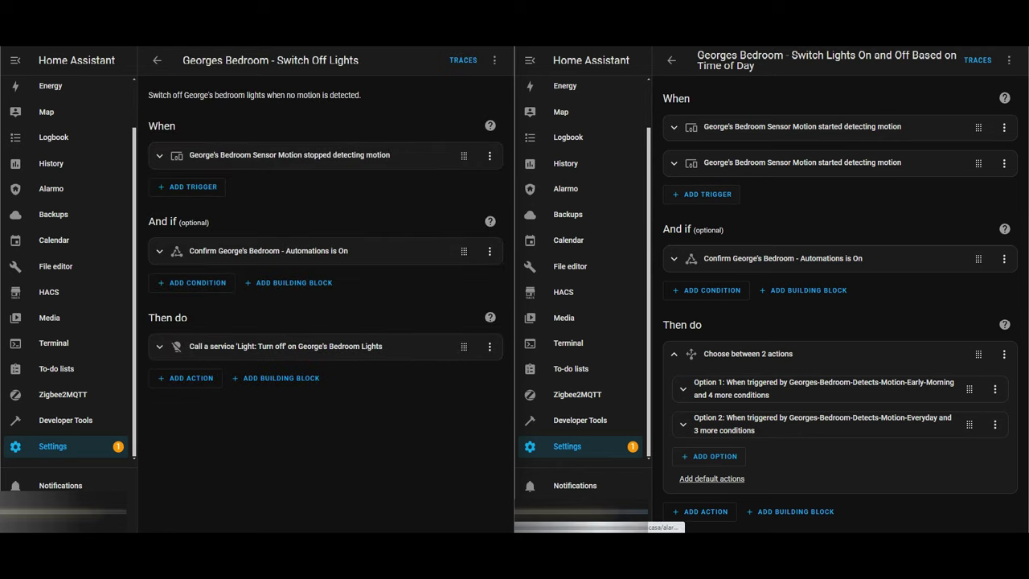
Step: Add a third device trigger that fires when the bedroom sensor's motion stopped being detected
{"action": "left_click", "coordinate": [702, 195]}
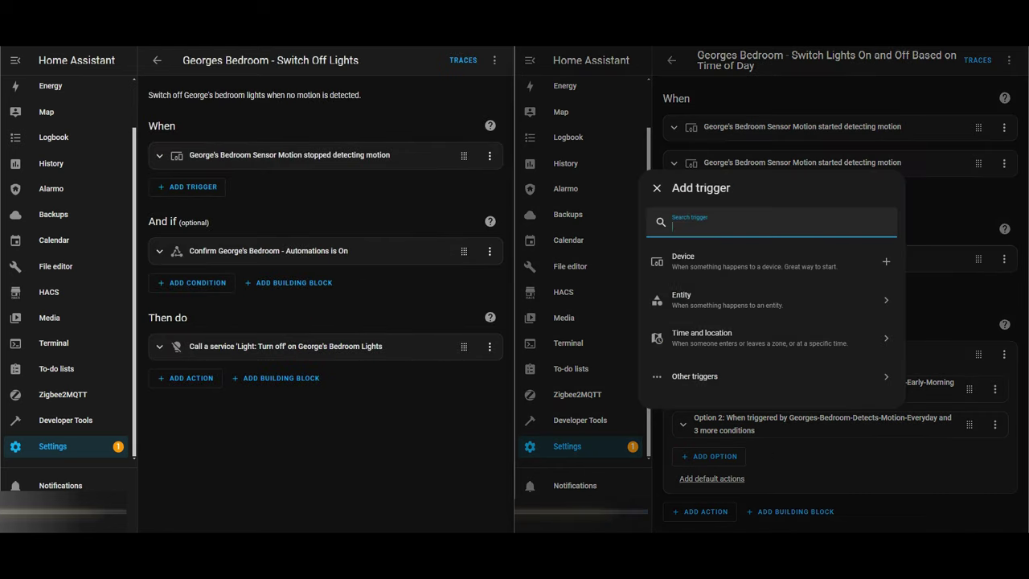
{"action": "left_click", "coordinate": [764, 261]}
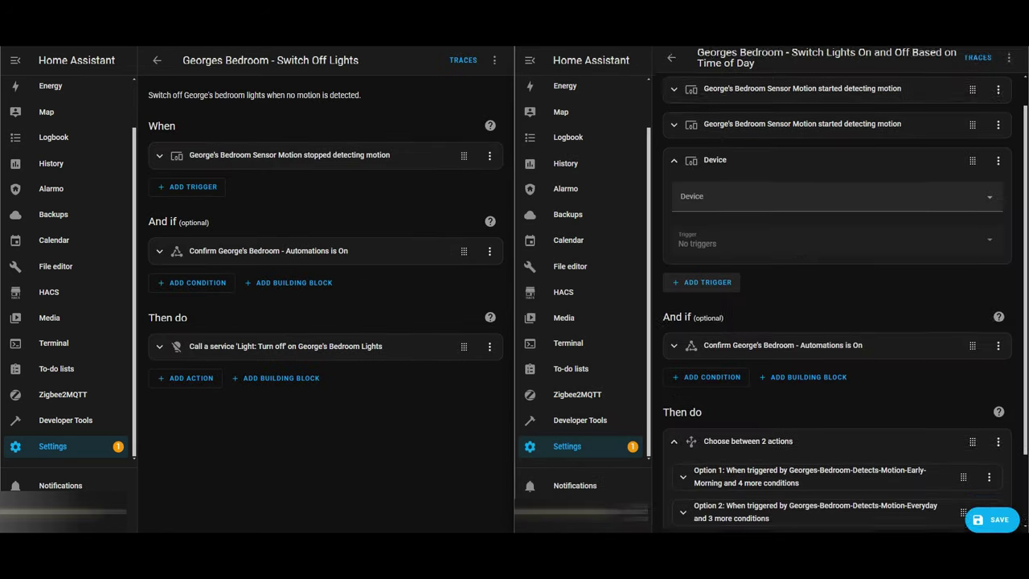
{"action": "type", "text": "georg"}
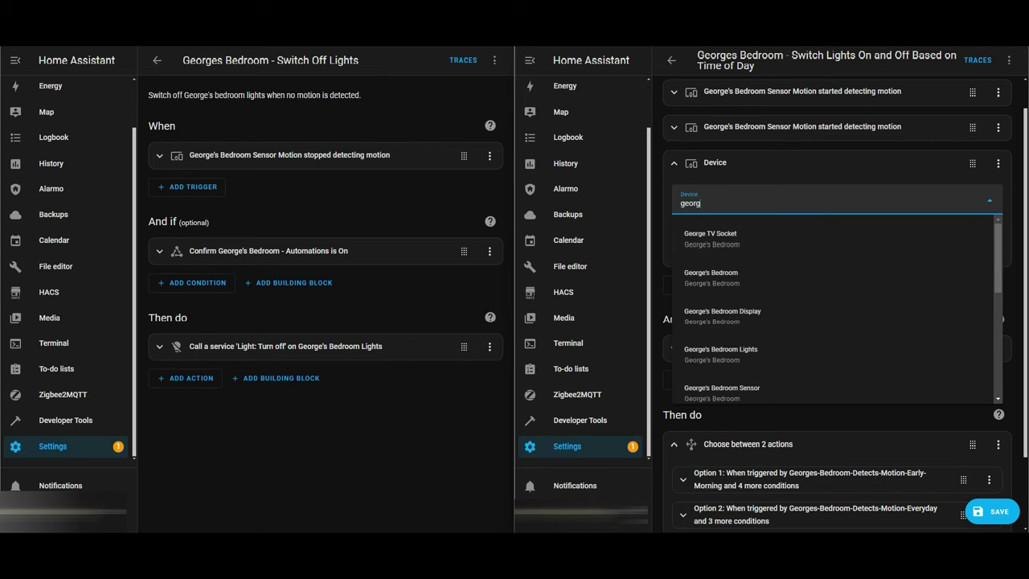
{"action": "type", "text": "e's"}
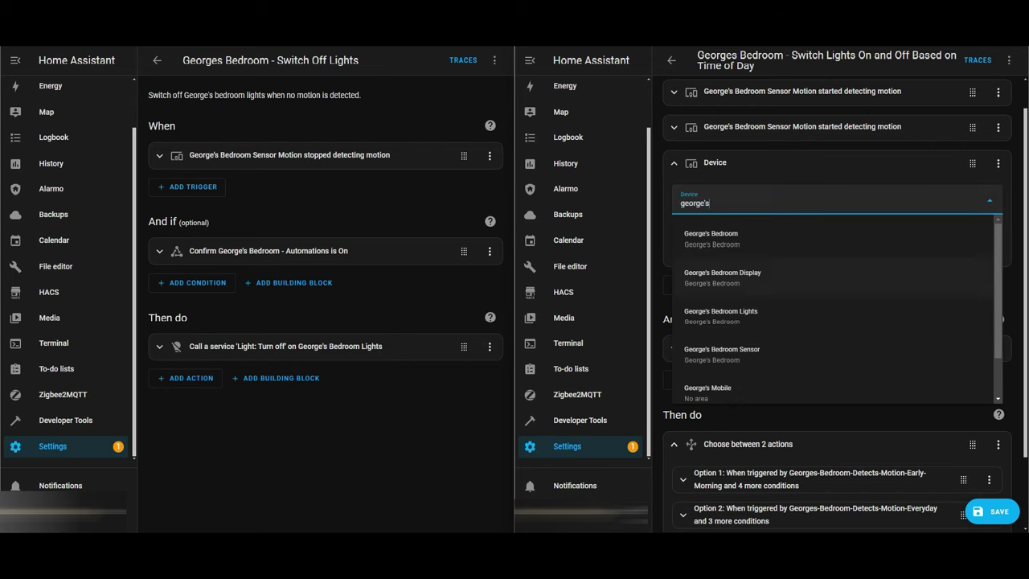
{"action": "left_click", "coordinate": [722, 355]}
{"action": "left_click", "coordinate": [781, 244]}
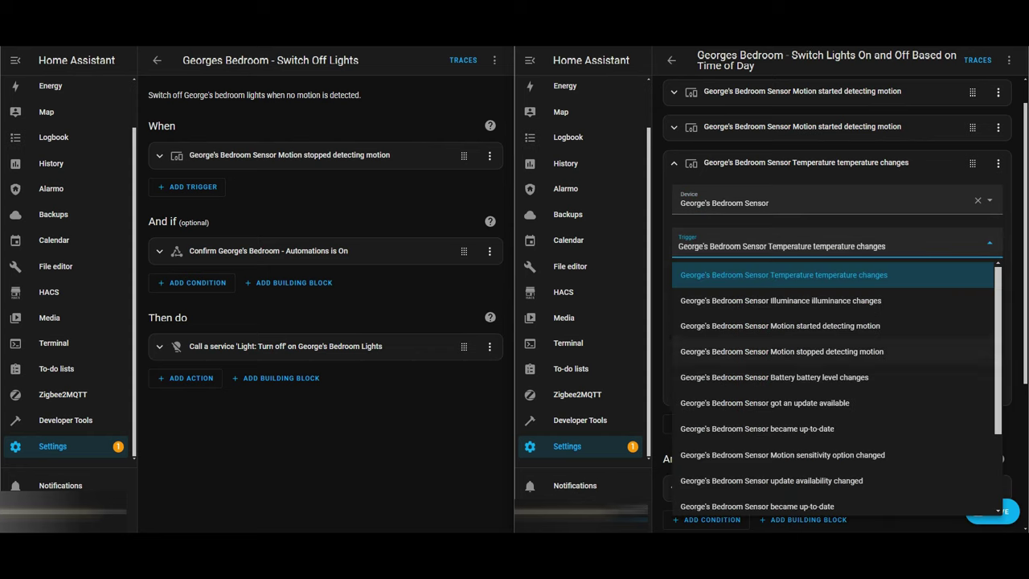
{"action": "left_click", "coordinate": [782, 352]}
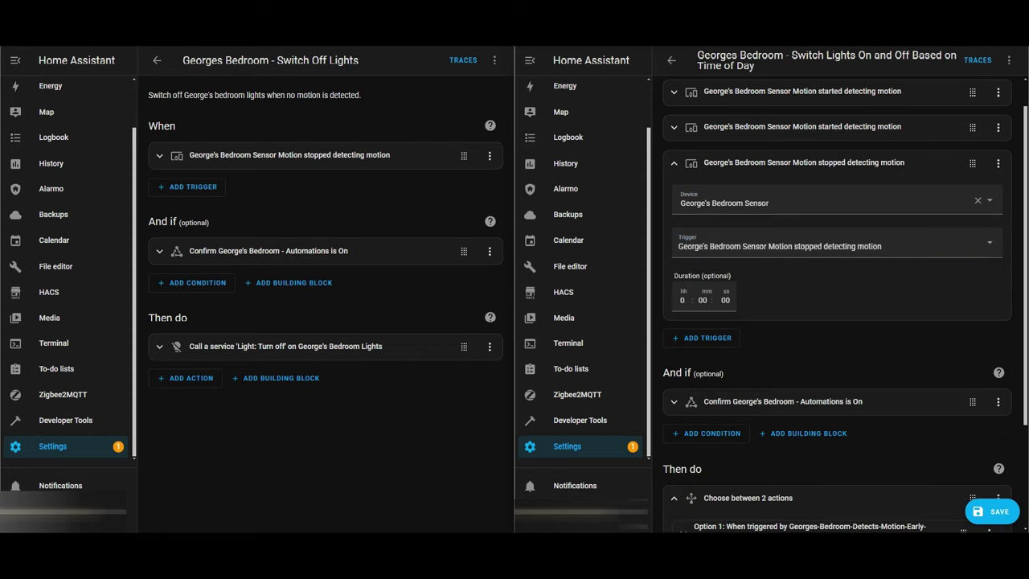
Step: Set the new motion-stopped trigger's duration to 5 minutes, as in the reference automation, and collapse the trigger
{"action": "left_click", "coordinate": [289, 155]}
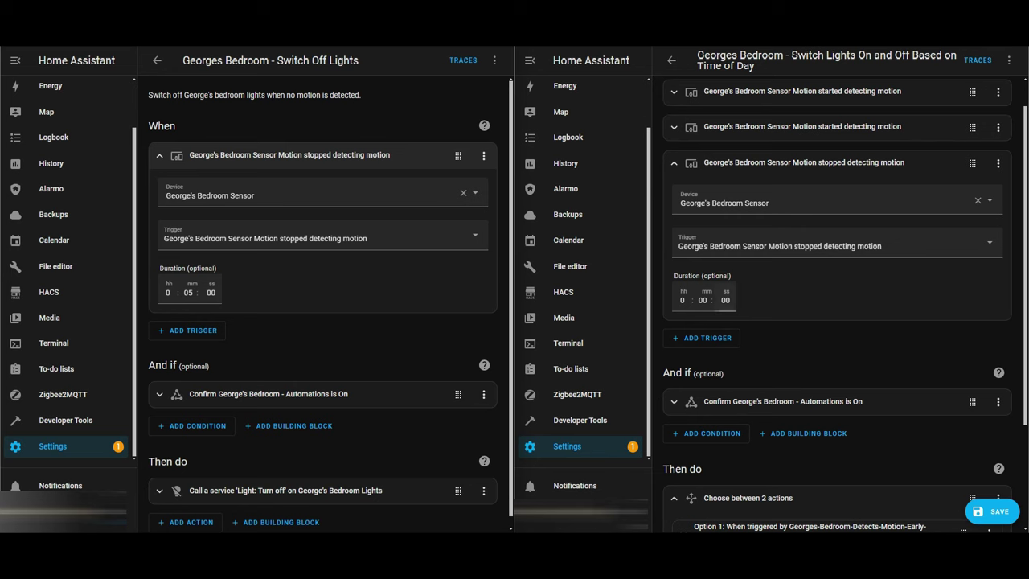
{"action": "left_click", "coordinate": [704, 300]}
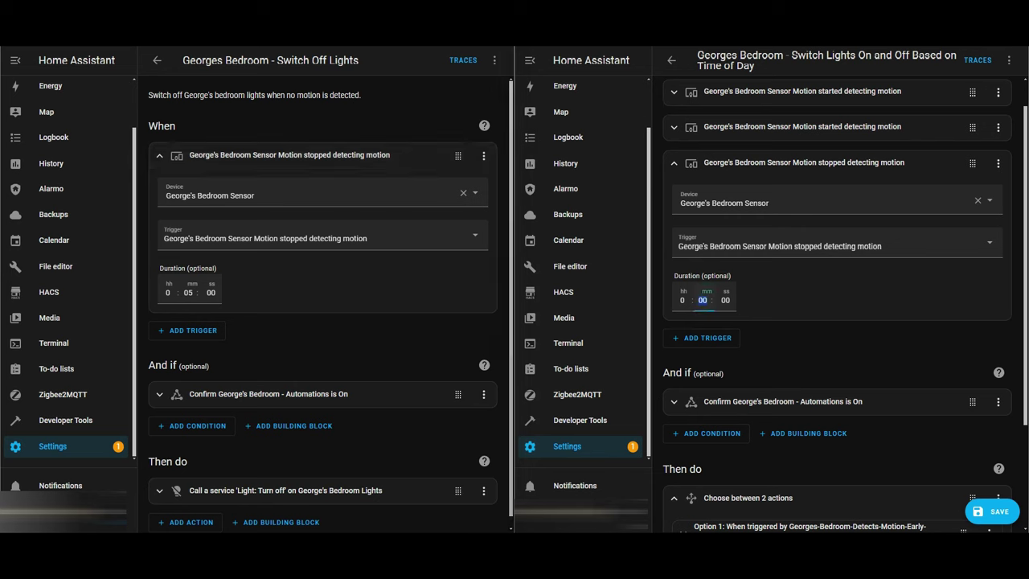
{"action": "type", "text": "05"}
{"action": "left_click", "coordinate": [675, 163]}
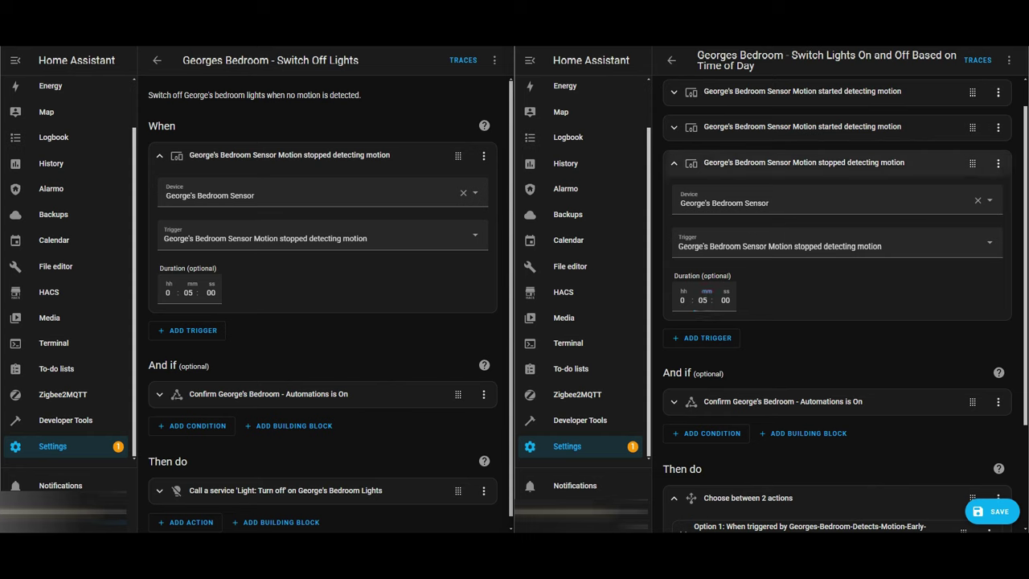
{"action": "key", "text": "Return"}
Step: Add a third option to the Choose action
{"action": "left_click", "coordinate": [675, 354]}
{"action": "left_click", "coordinate": [674, 389]}
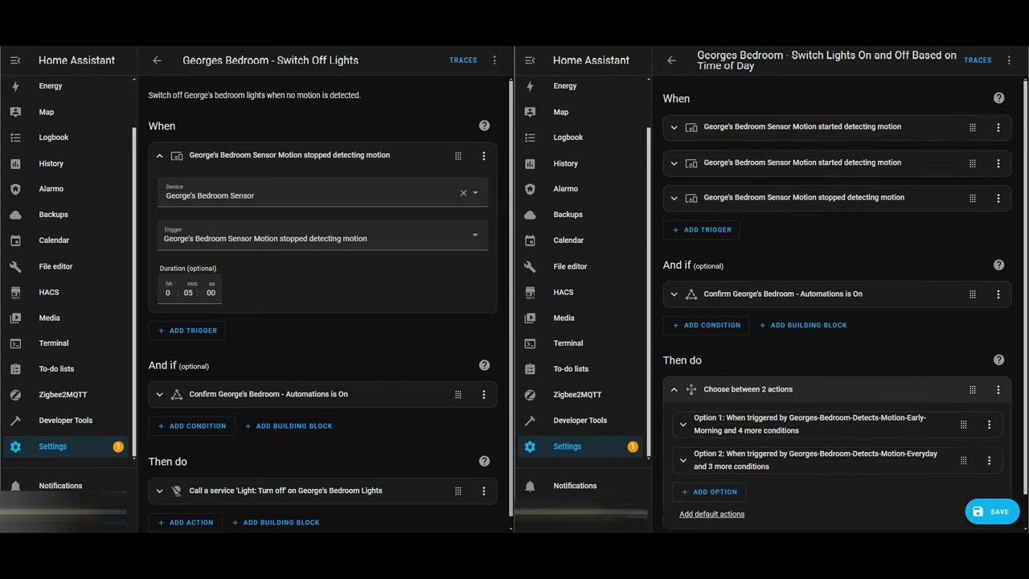
{"action": "scroll", "coordinate": [710, 435], "scroll_direction": "down", "scroll_amount": 1}
{"action": "left_click", "coordinate": [709, 457]}
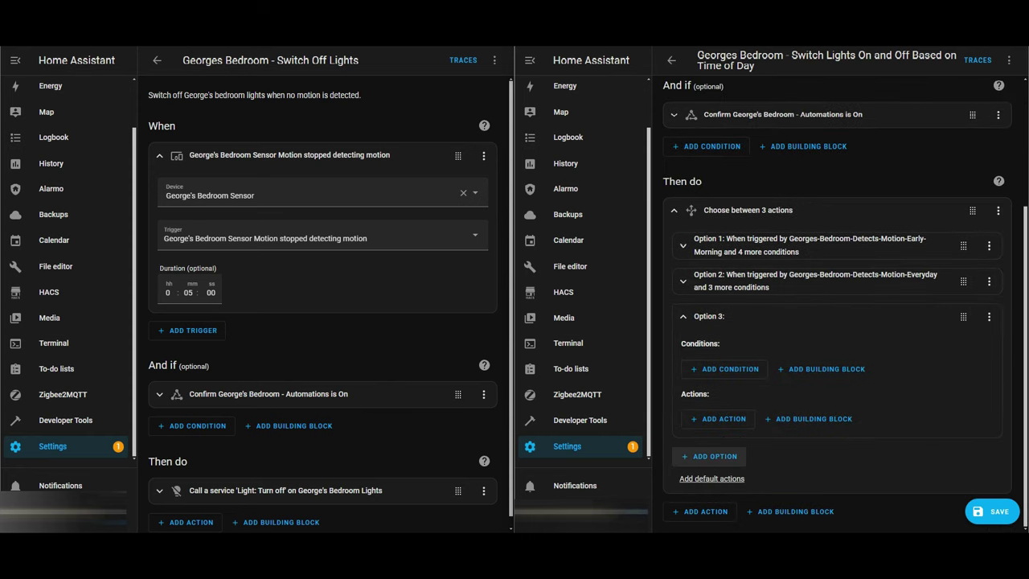
{"action": "scroll", "coordinate": [325, 304], "scroll_direction": "down", "scroll_amount": 1}
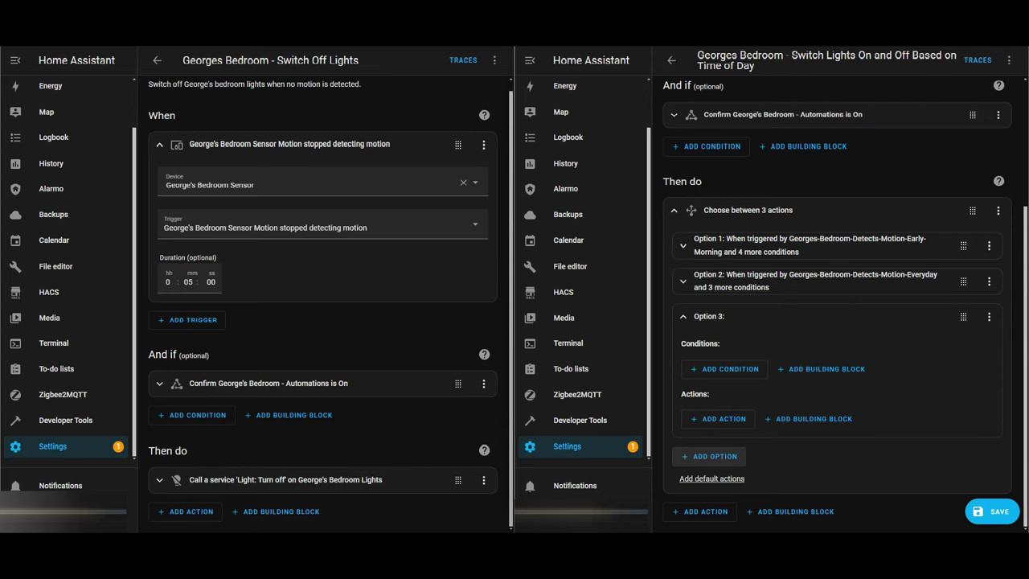
{"action": "left_click", "coordinate": [719, 418]}
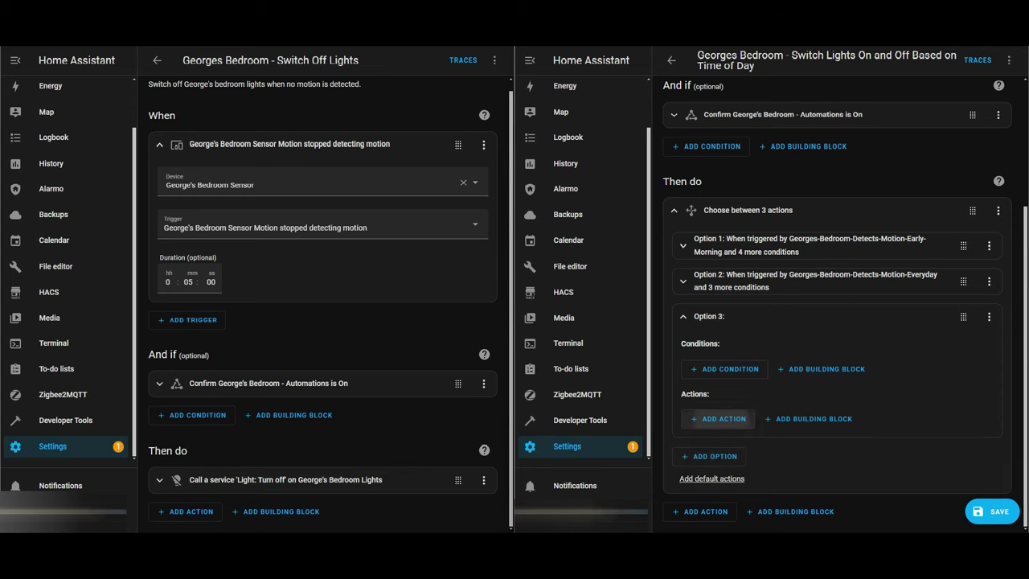
{"action": "left_click", "coordinate": [724, 235]}
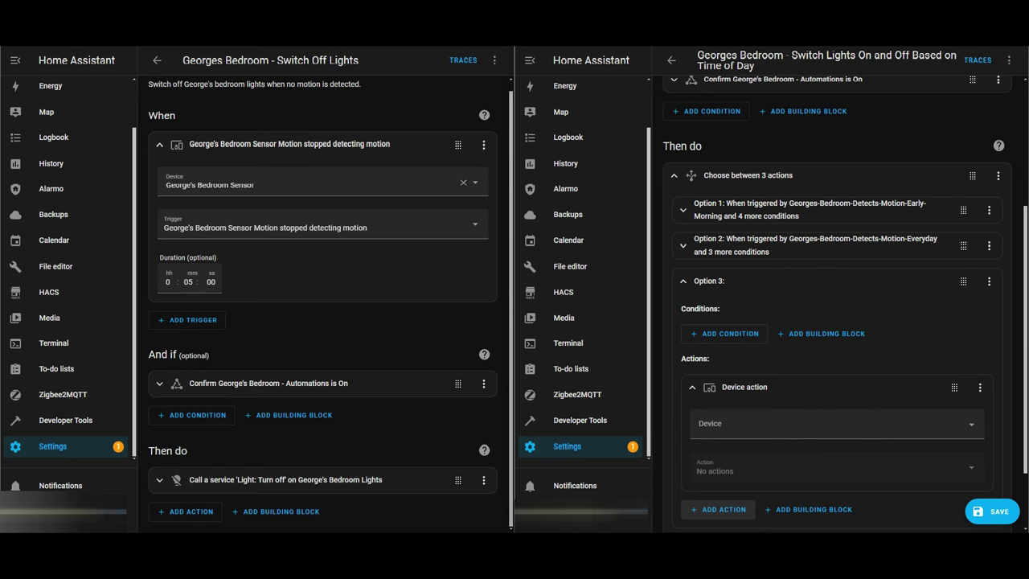
{"action": "left_click", "coordinate": [981, 387]}
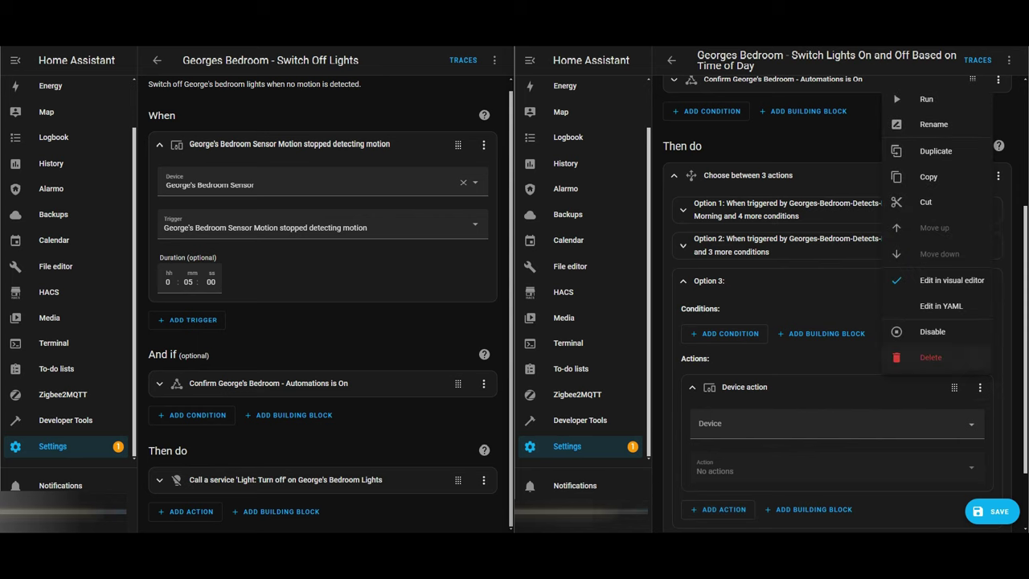
{"action": "left_click", "coordinate": [909, 356]}
{"action": "left_click", "coordinate": [847, 322]}
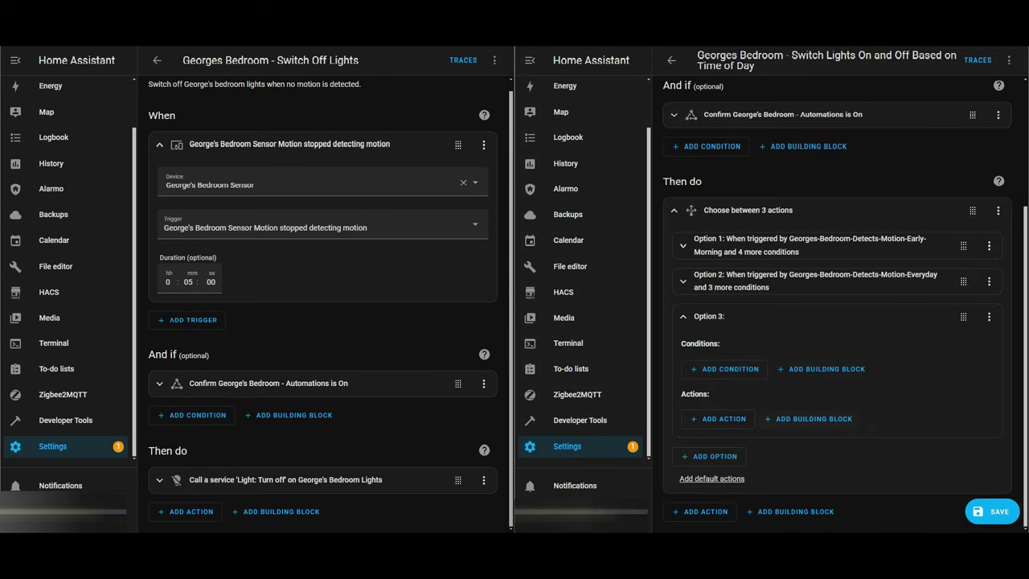
Step: Add a Call service action to Option 3 with the service "Light: Turn on"
{"action": "left_click", "coordinate": [718, 419]}
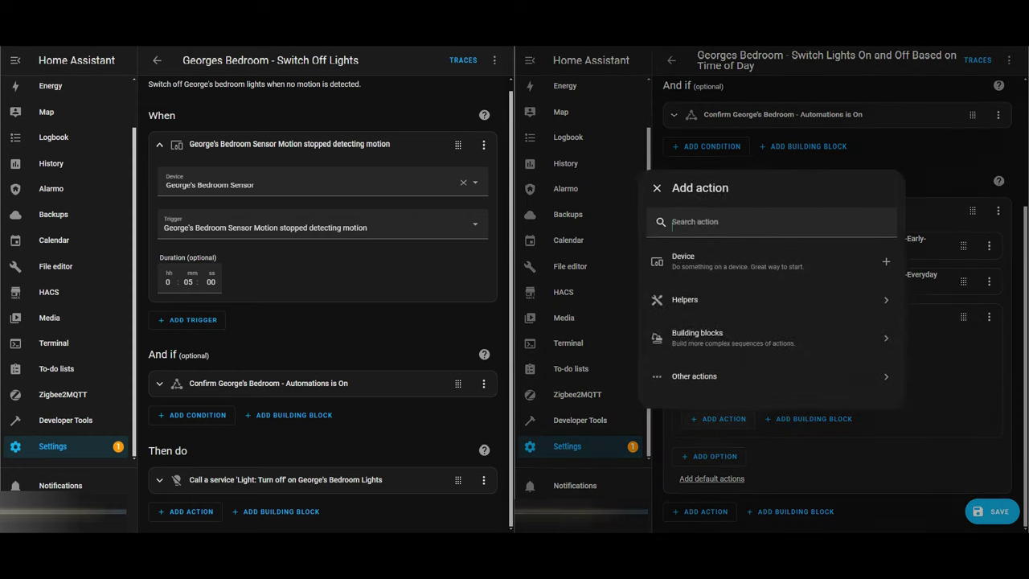
{"action": "type", "text": "call"}
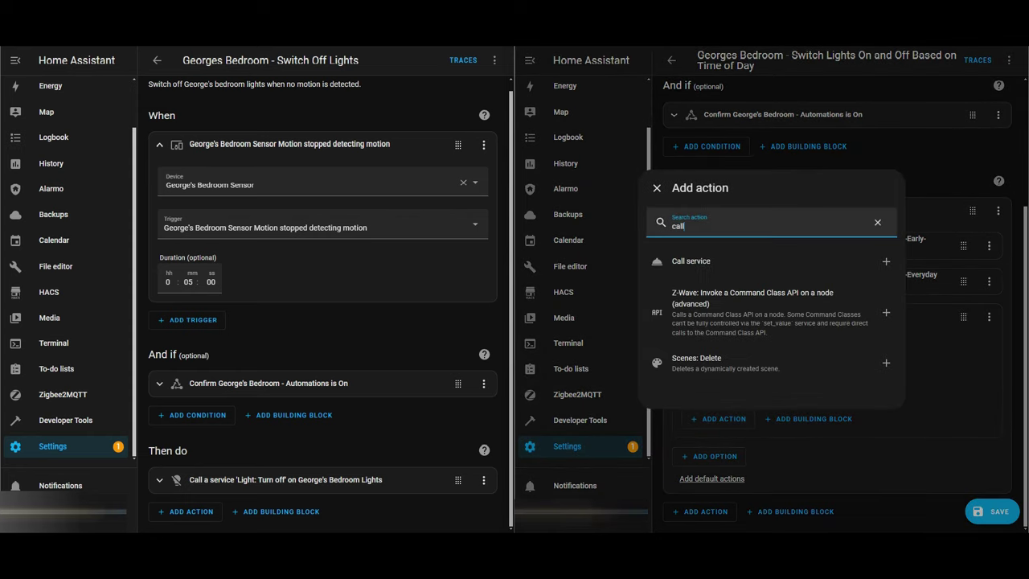
{"action": "left_click", "coordinate": [721, 262]}
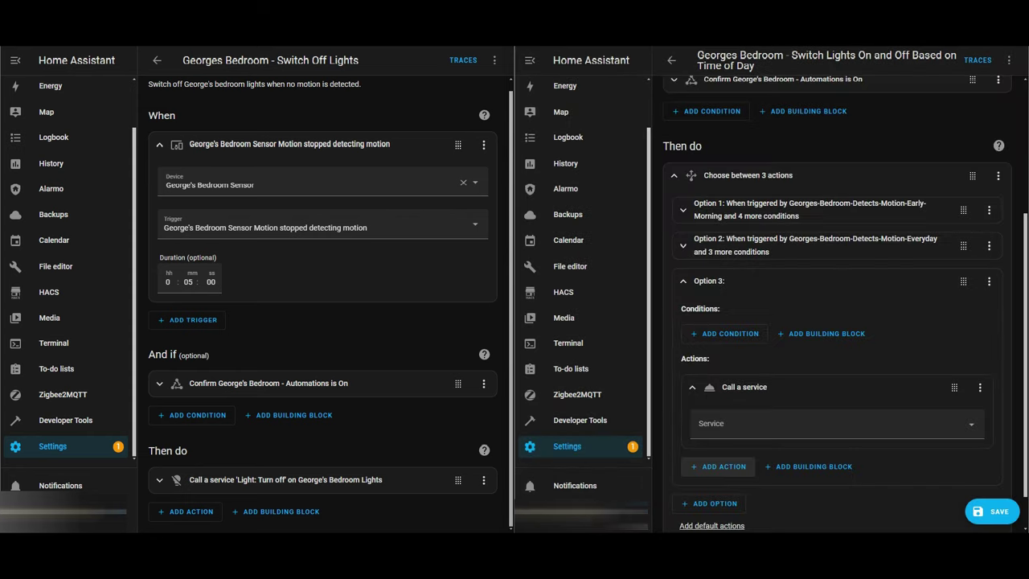
{"action": "left_click", "coordinate": [837, 424]}
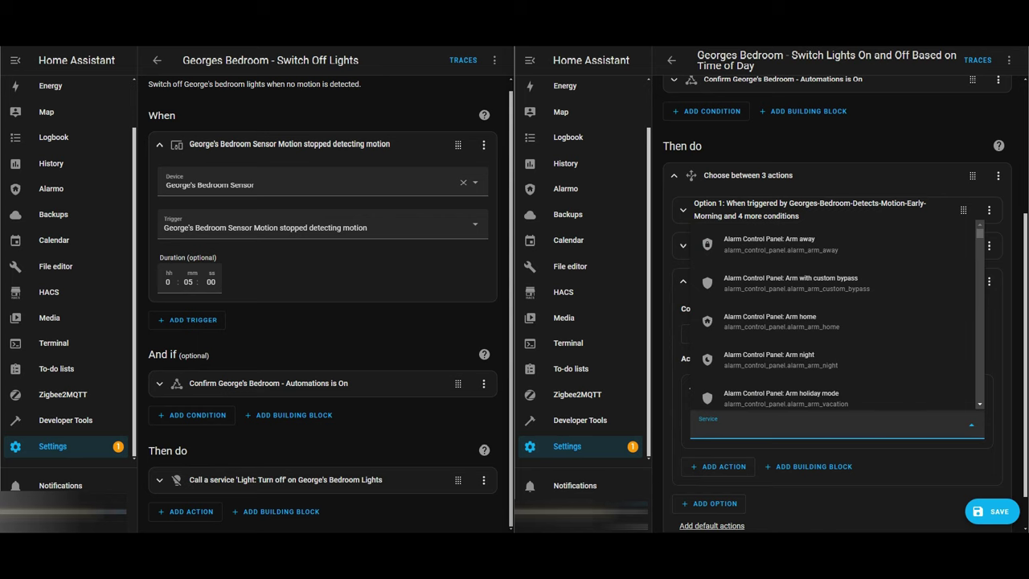
{"action": "type", "text": "turn on"}
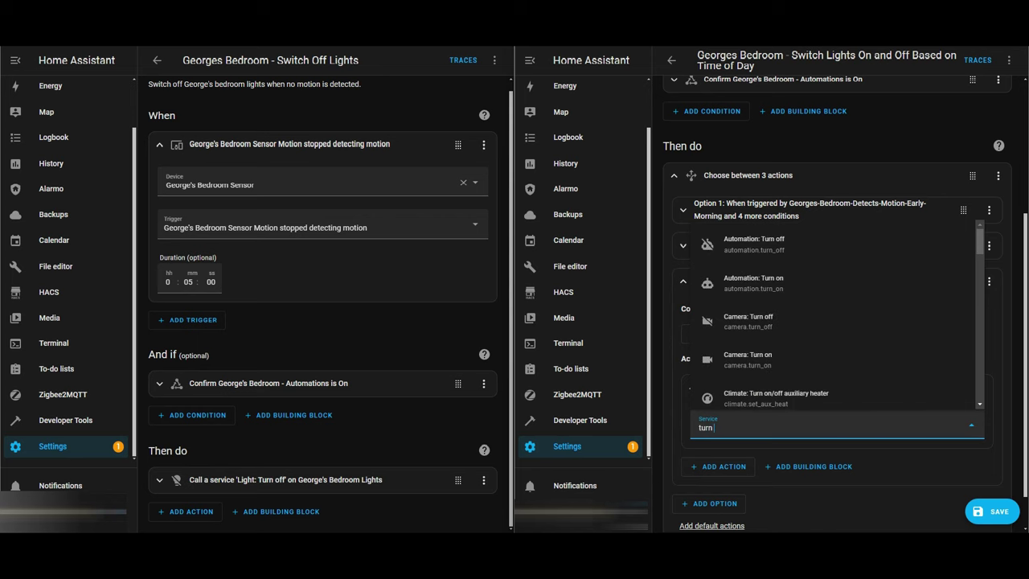
{"action": "scroll", "coordinate": [833, 321], "scroll_direction": "down", "scroll_amount": 2}
{"action": "left_click", "coordinate": [756, 319]}
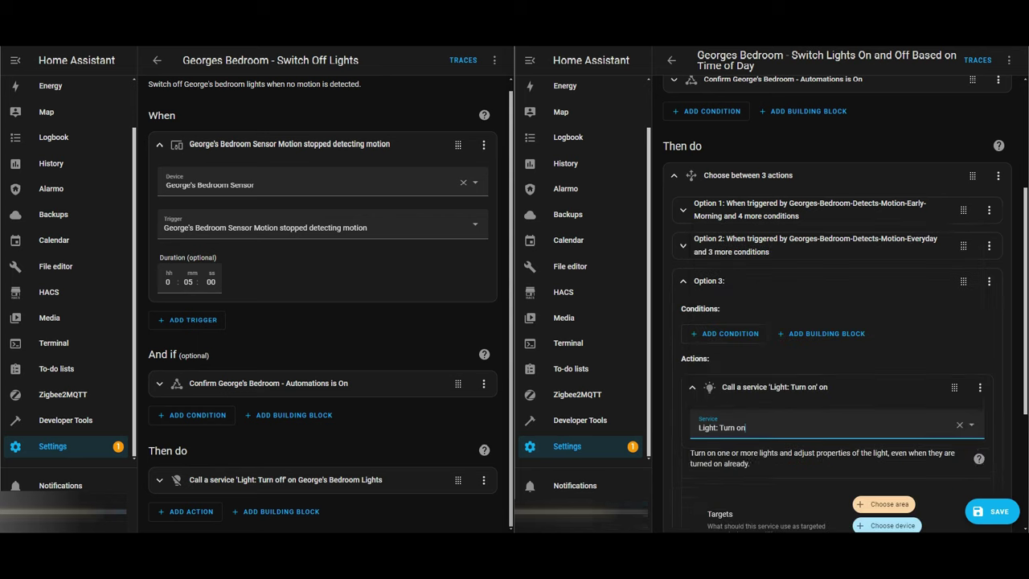
Step: Choose the bedroom lights entity as the target of Option 3's action
{"action": "scroll", "coordinate": [833, 321], "scroll_direction": "down", "scroll_amount": 2}
{"action": "left_click", "coordinate": [893, 396]}
{"action": "type", "text": "george's"}
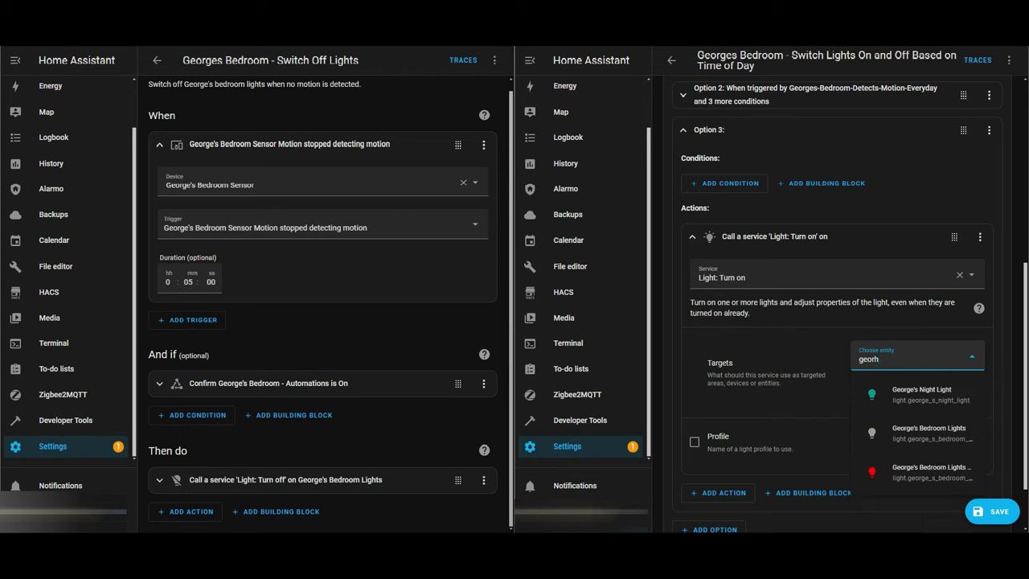
{"action": "type", "text": " bedroom"}
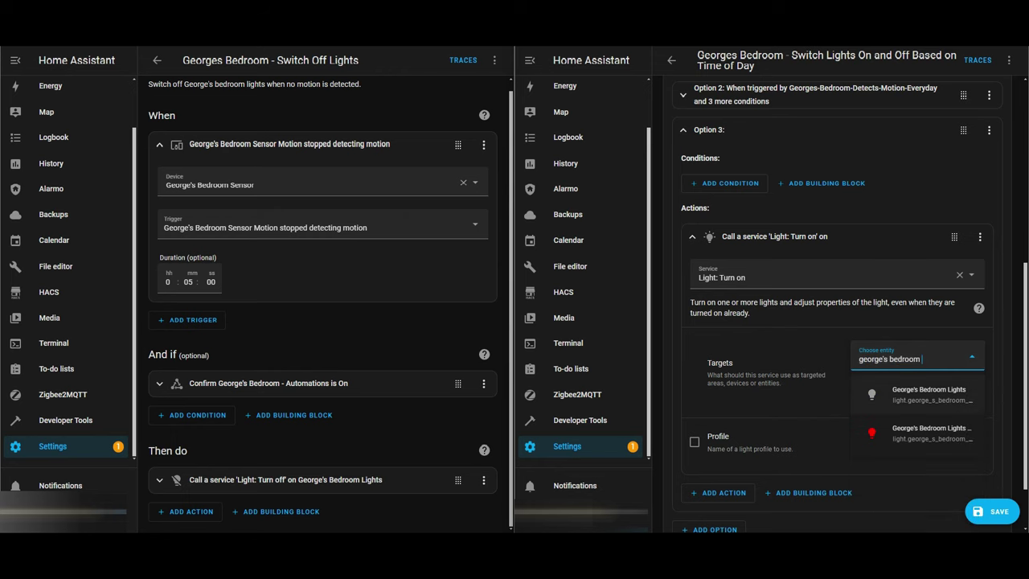
{"action": "left_click", "coordinate": [929, 394]}
Step: Change the service of Option 3's action to "Light: Turn off"
{"action": "scroll", "coordinate": [917, 386], "scroll_direction": "down", "scroll_amount": 2}
{"action": "left_click", "coordinate": [804, 158]}
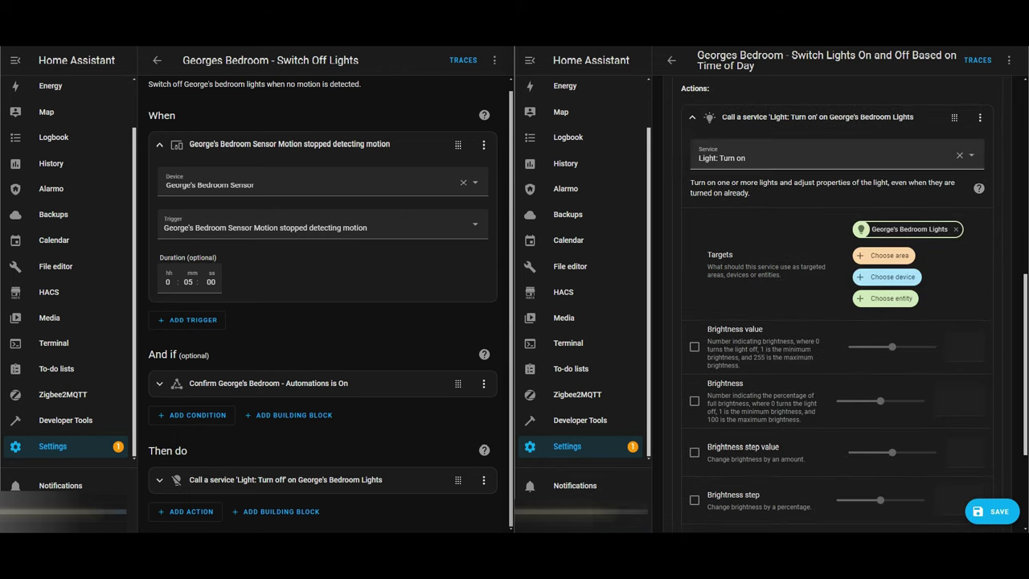
{"action": "key", "text": "BackSpace"}
{"action": "left_click", "coordinate": [745, 193]}
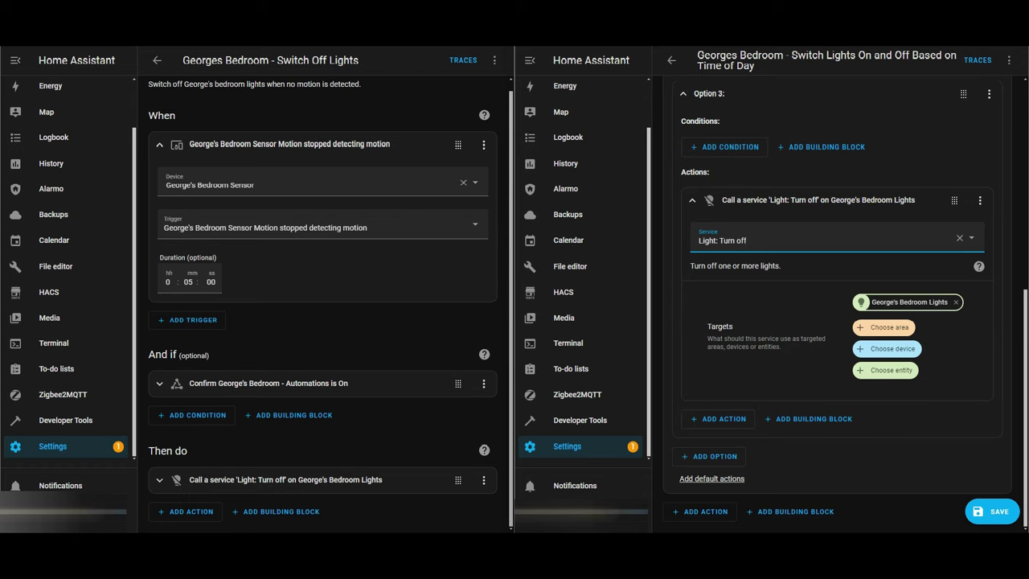
Step: Expand the motion-stopped trigger and copy the trigger ID of the every-day motion trigger, collapsing that one again
{"action": "scroll", "coordinate": [836, 306], "scroll_direction": "up", "scroll_amount": 2}
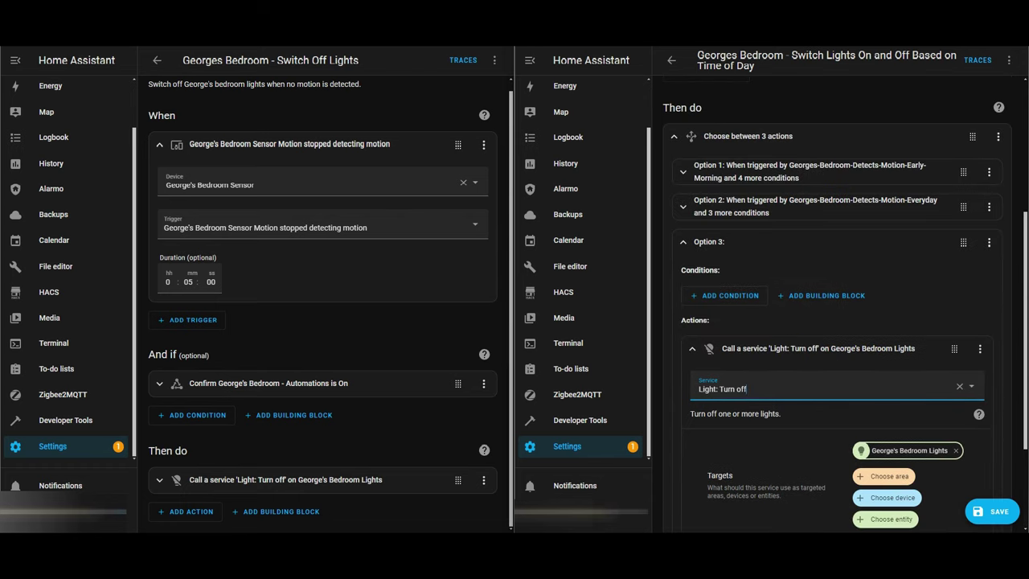
{"action": "scroll", "coordinate": [836, 305], "scroll_direction": "up", "scroll_amount": 4}
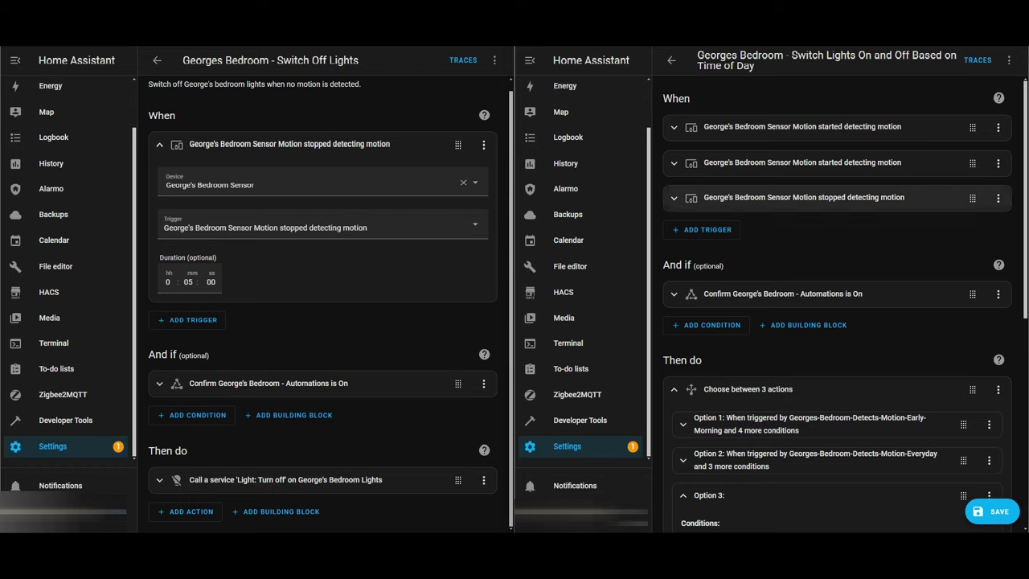
{"action": "left_click", "coordinate": [804, 198]}
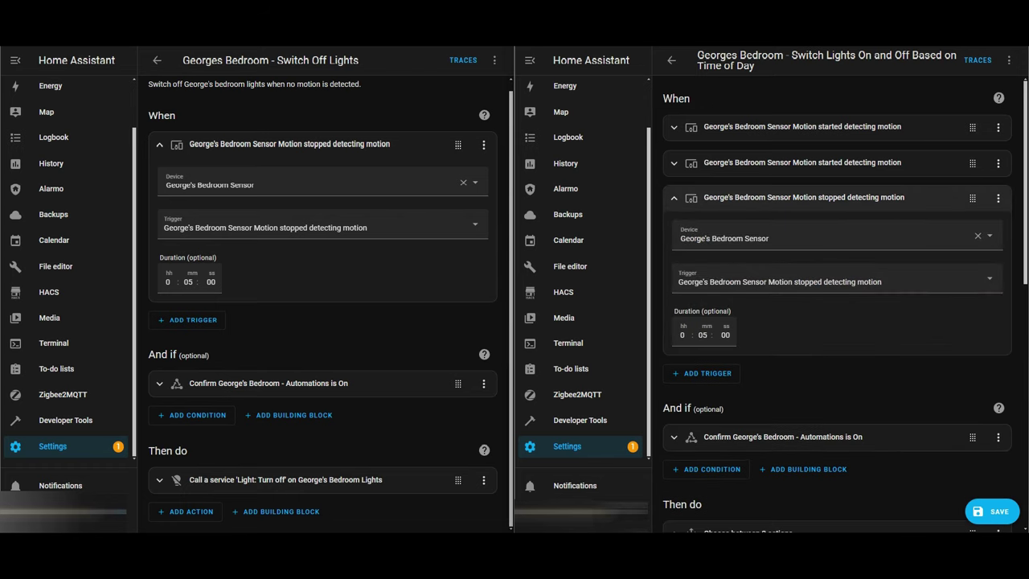
{"action": "left_click", "coordinate": [805, 163]}
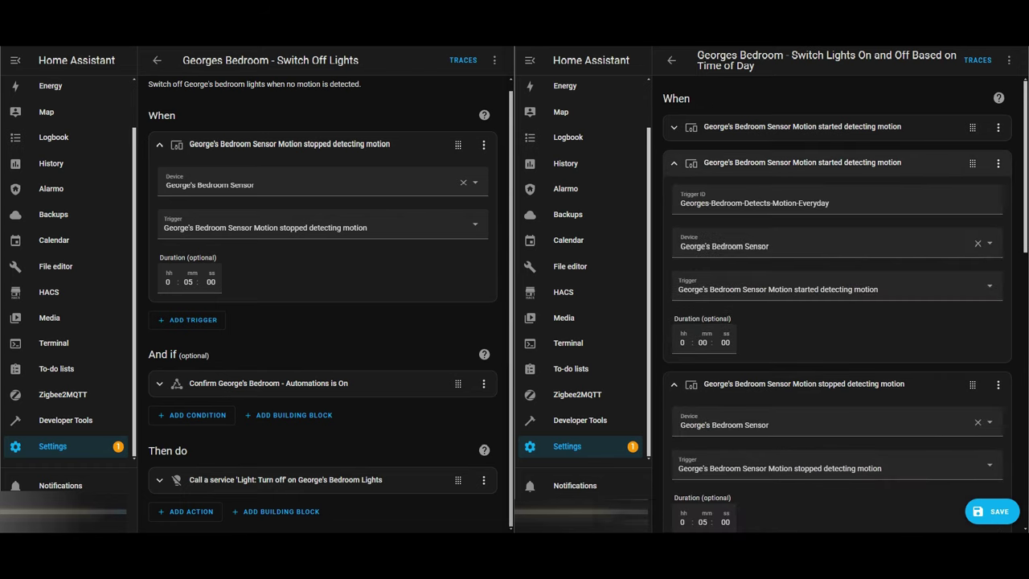
{"action": "triple_click", "coordinate": [830, 202]}
{"action": "key", "text": "ctrl+c"}
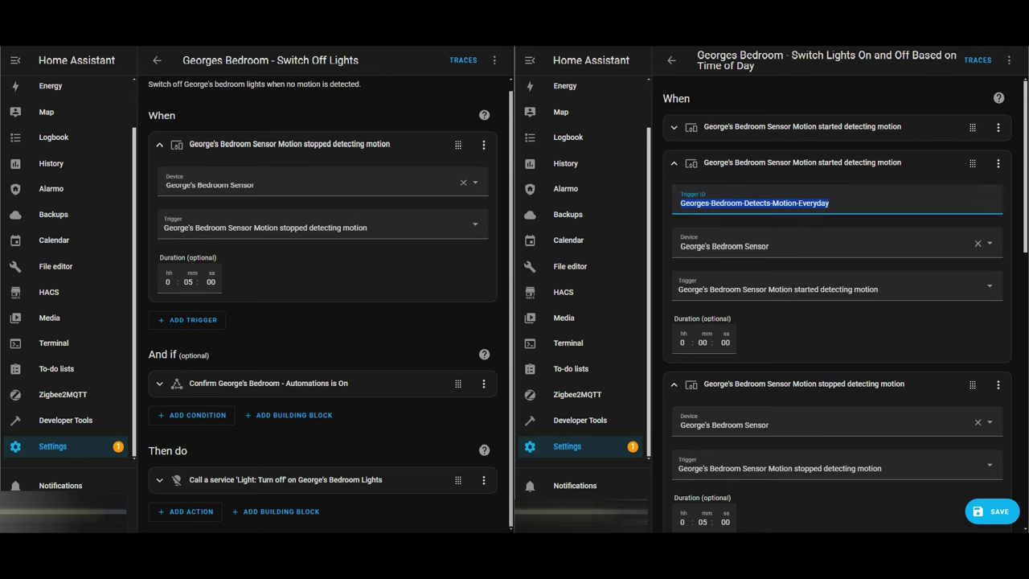
{"action": "left_click", "coordinate": [804, 163]}
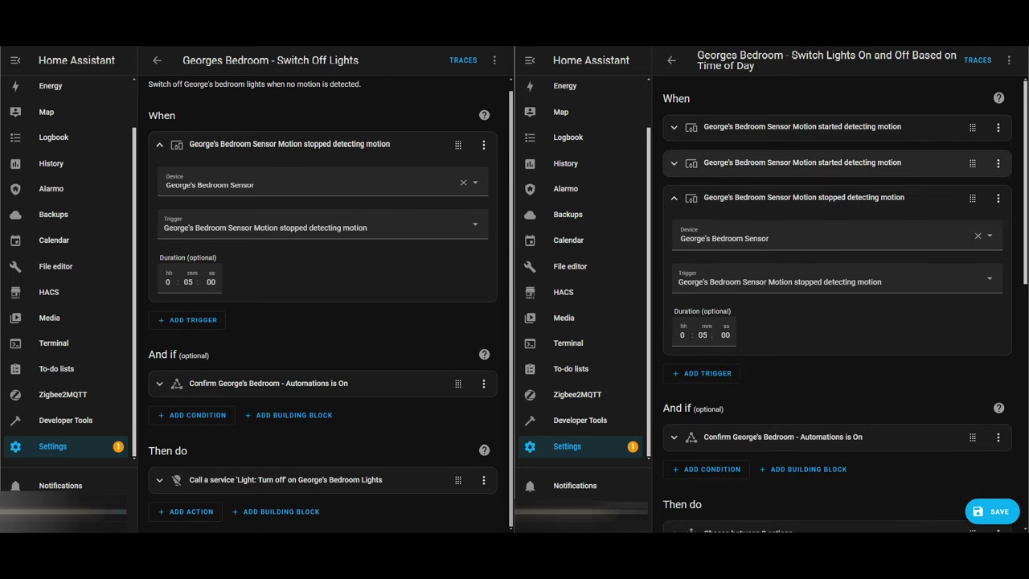
Step: Enable the ID of the motion-stopped trigger and paste the copied every-day trigger ID into it
{"action": "left_click", "coordinate": [998, 198]}
{"action": "left_click", "coordinate": [949, 252]}
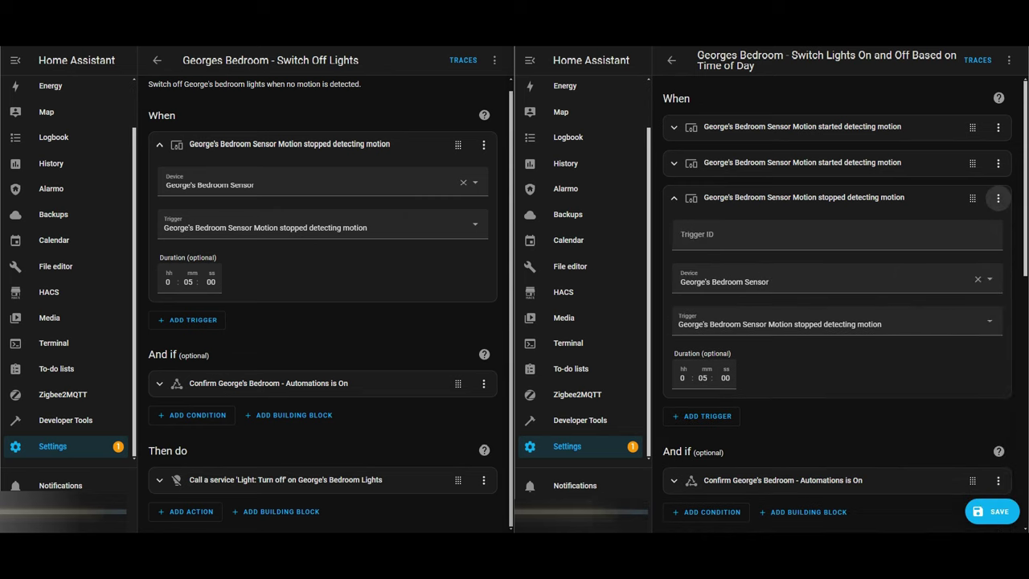
{"action": "left_click", "coordinate": [804, 235]}
{"action": "key", "text": "ctrl+v"}
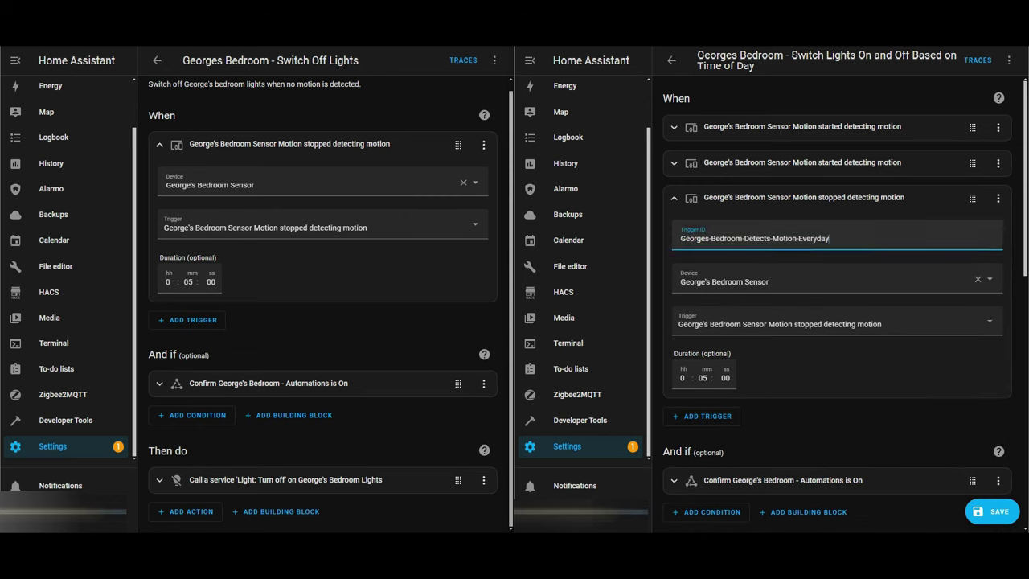
Step: Edit the pasted trigger ID so the part after the owner's name reads "-Bedroom-Stops-Detecting-Motion", and collapse the trigger
{"action": "type", "text": "-Stops"}
{"action": "left_click", "coordinate": [799, 239]}
{"action": "key", "text": "BackSpace"}
{"action": "type", "text": "ing"}
{"action": "key", "text": "BackSpace"}
{"action": "key", "text": "BackSpace"}
{"action": "key", "text": "BackSpace"}
{"action": "key", "text": "BackSpace"}
{"action": "key", "text": "BackSpace"}
{"action": "key", "text": "BackSpace"}
{"action": "key", "text": "BackSpace"}
{"action": "key", "text": "BackSpace"}
{"action": "key", "text": "BackSpace"}
{"action": "left_click", "coordinate": [804, 198]}
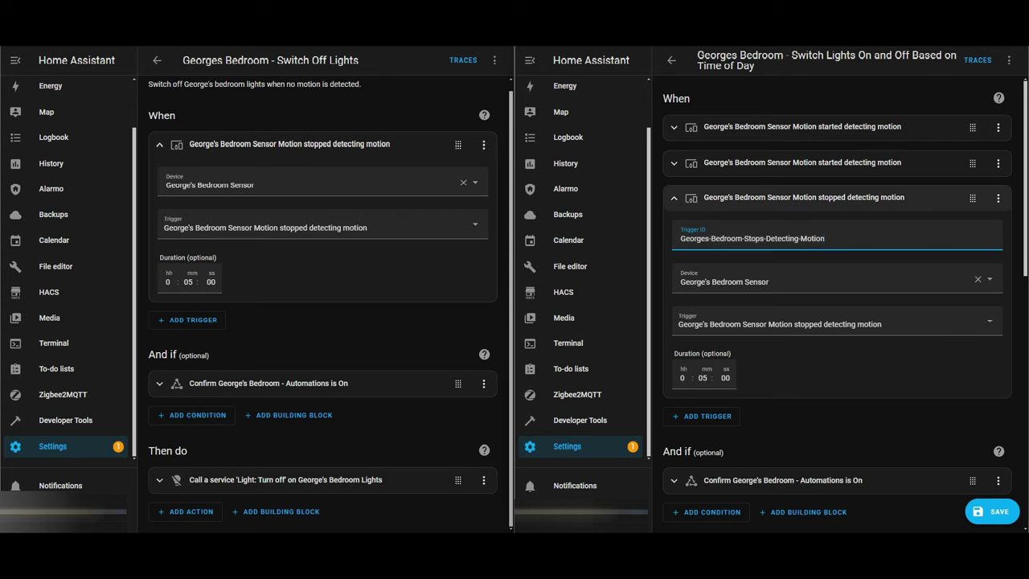
Step: Add a "Triggered by" condition to Option 3 of the Choose action
{"action": "scroll", "coordinate": [836, 282], "scroll_direction": "down", "scroll_amount": 2}
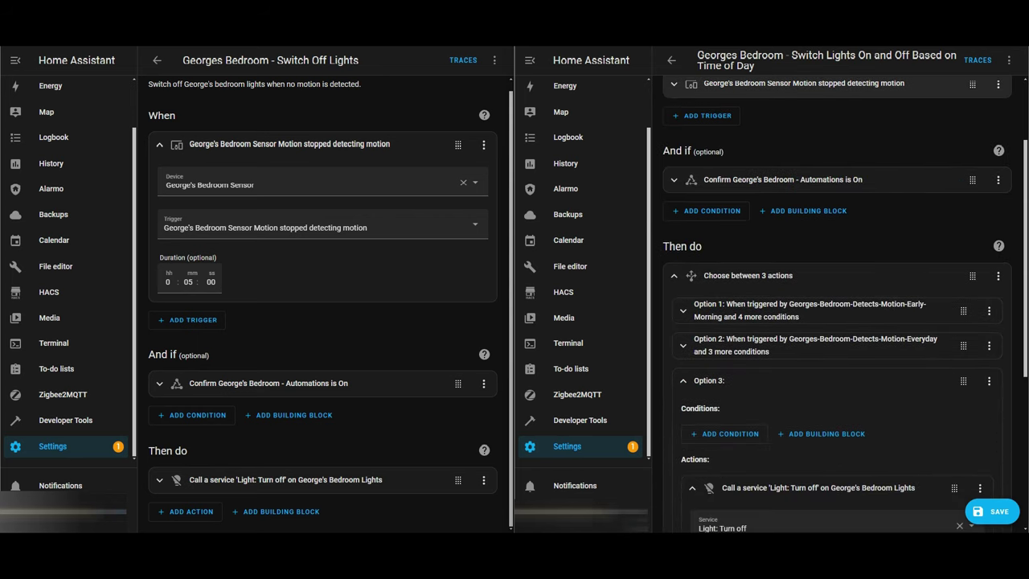
{"action": "left_click", "coordinate": [804, 275]}
{"action": "left_click", "coordinate": [804, 389]}
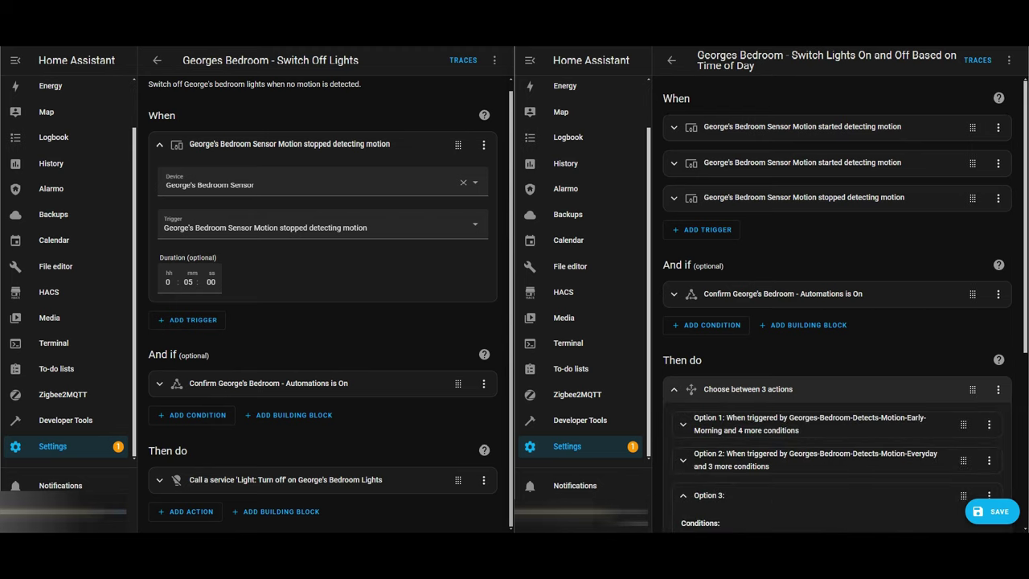
{"action": "scroll", "coordinate": [837, 354], "scroll_direction": "down", "scroll_amount": 2}
{"action": "left_click", "coordinate": [804, 353]}
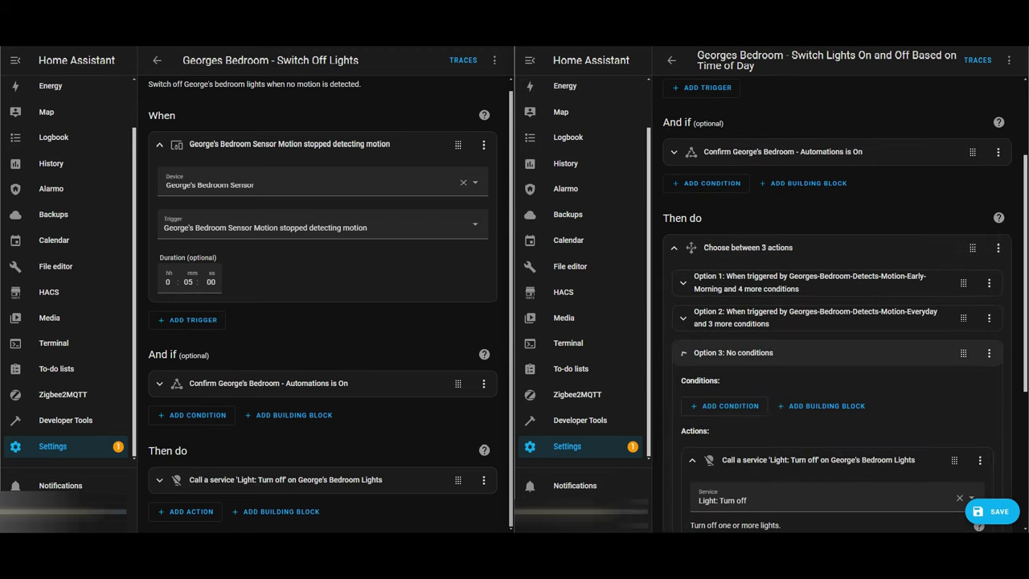
{"action": "left_click", "coordinate": [805, 424]}
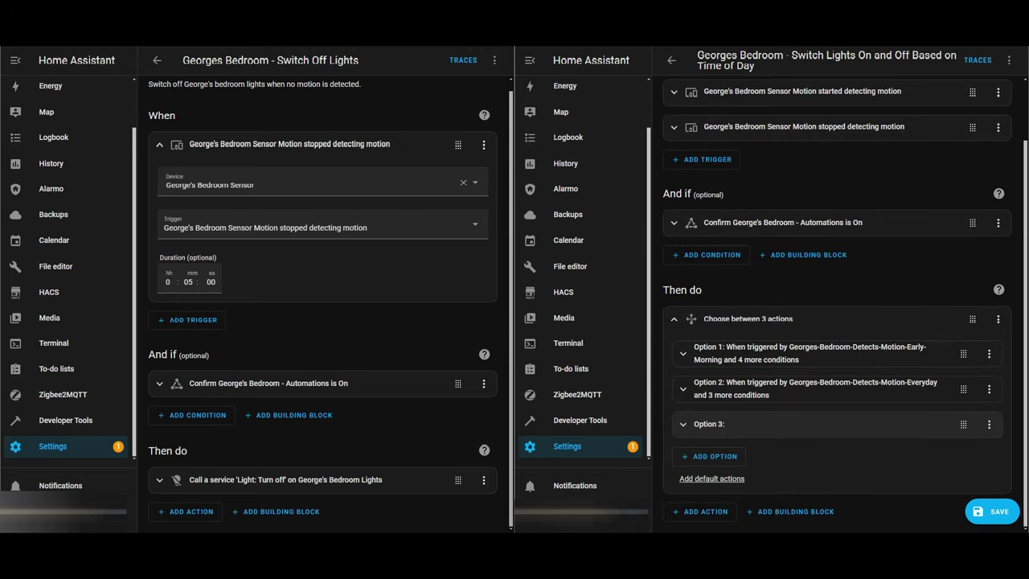
{"action": "scroll", "coordinate": [836, 386], "scroll_direction": "down", "scroll_amount": 3}
{"action": "scroll", "coordinate": [830, 308], "scroll_direction": "down", "scroll_amount": 1}
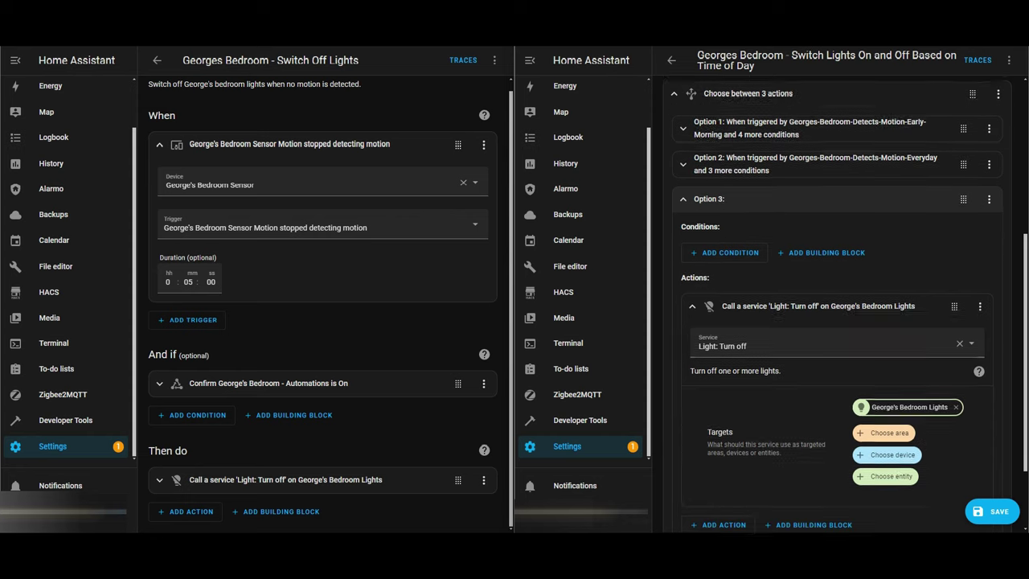
{"action": "left_click", "coordinate": [726, 247]}
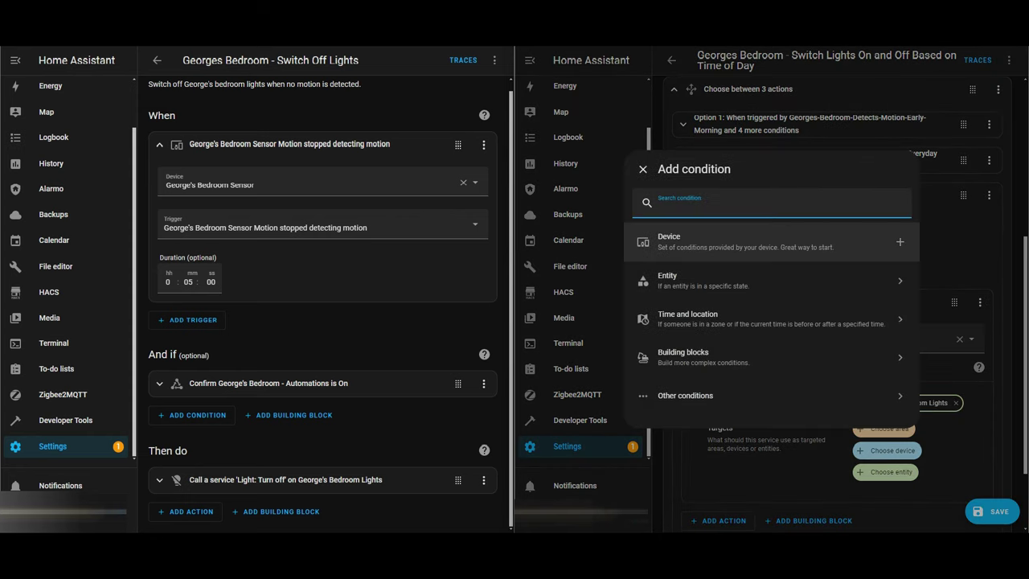
{"action": "type", "text": "trigger"}
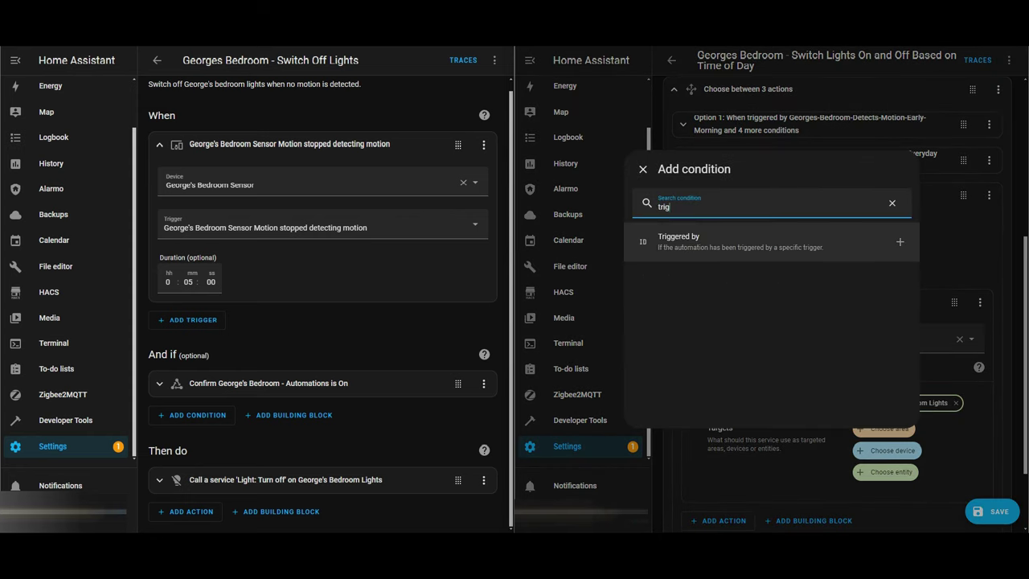
{"action": "key", "text": "Return"}
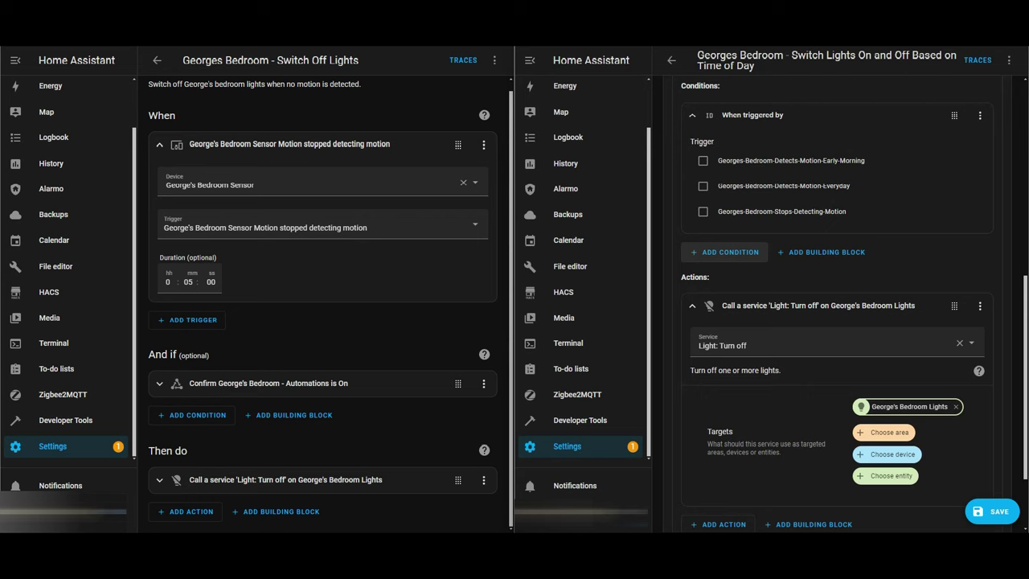
Step: Select the trigger ID ending in "Bedroom-Stops-Detecting-Motion" for Option 3's condition, and collapse the condition and the option
{"action": "left_click", "coordinate": [703, 211]}
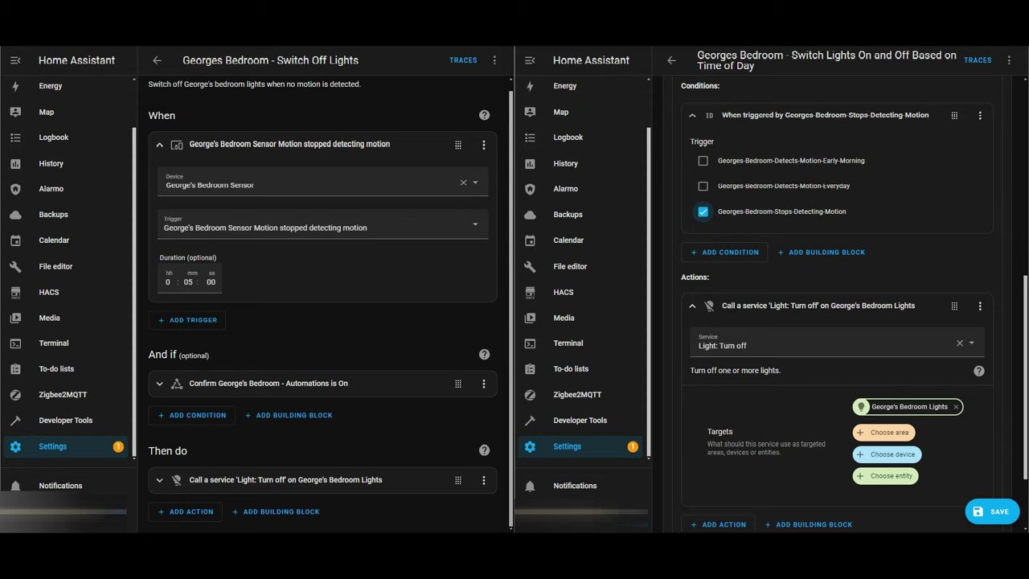
{"action": "left_click", "coordinate": [692, 115]}
{"action": "scroll", "coordinate": [837, 306], "scroll_direction": "up", "scroll_amount": 2}
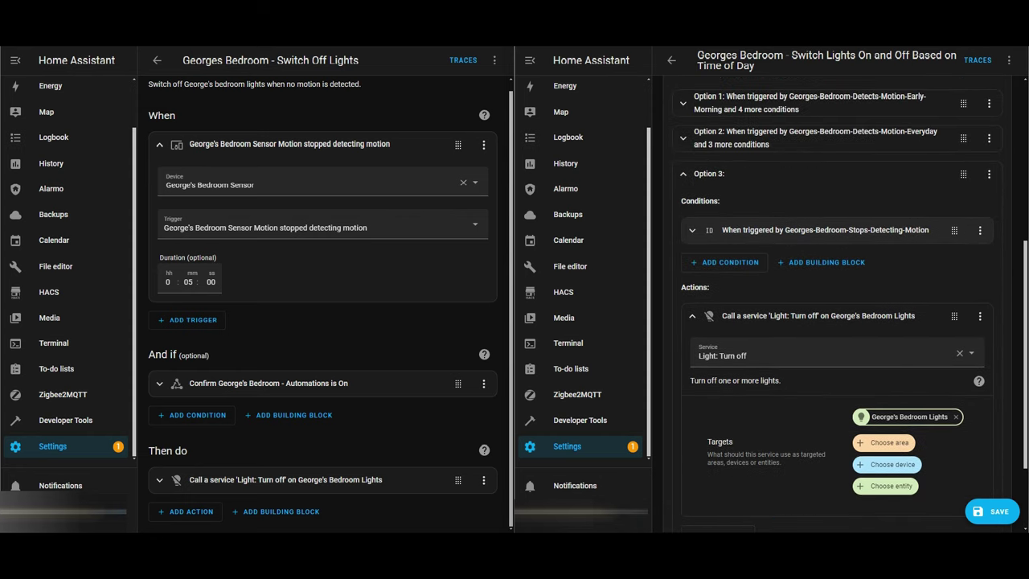
{"action": "left_click", "coordinate": [692, 230]}
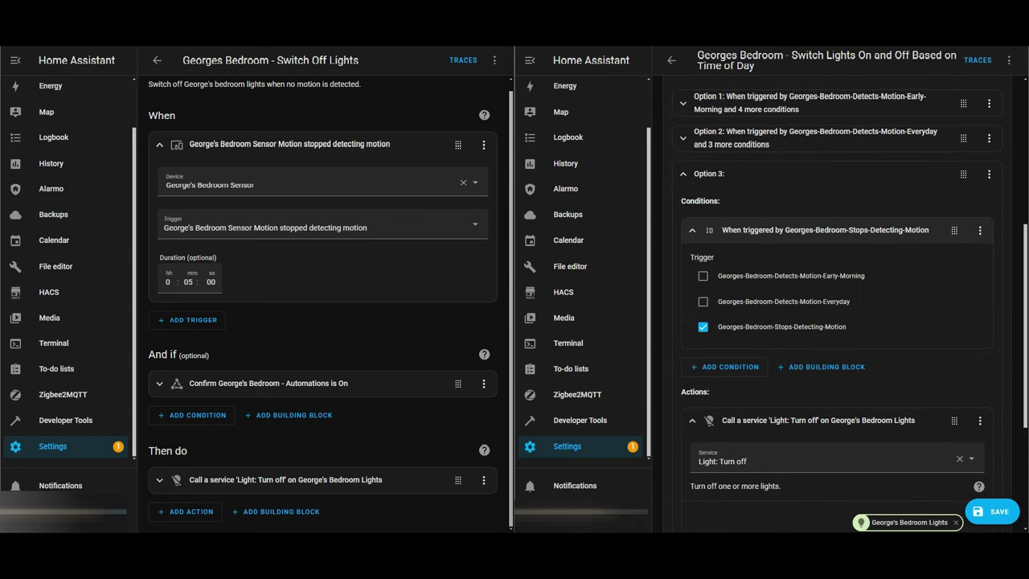
{"action": "left_click", "coordinate": [693, 230]}
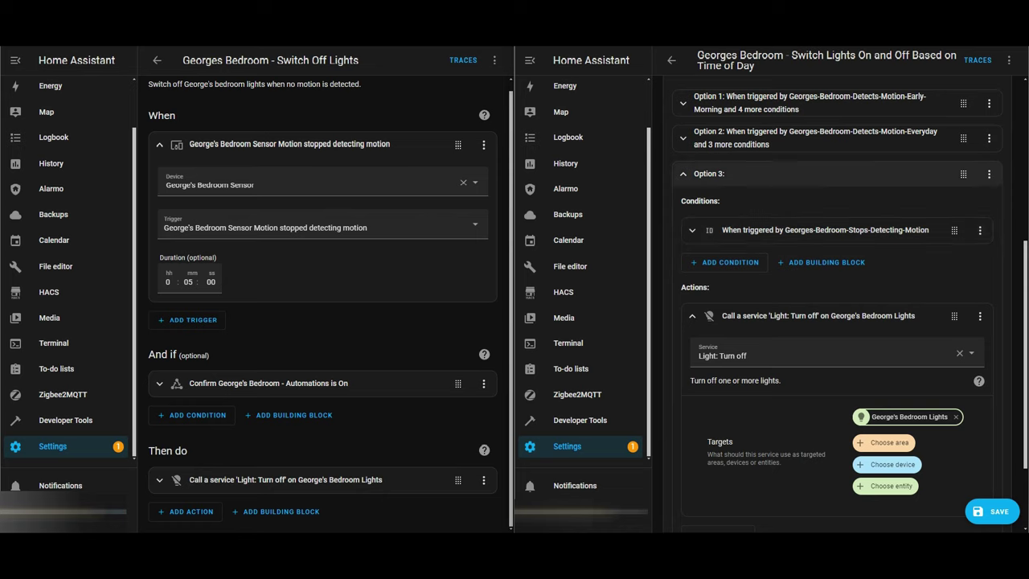
{"action": "left_click", "coordinate": [683, 173]}
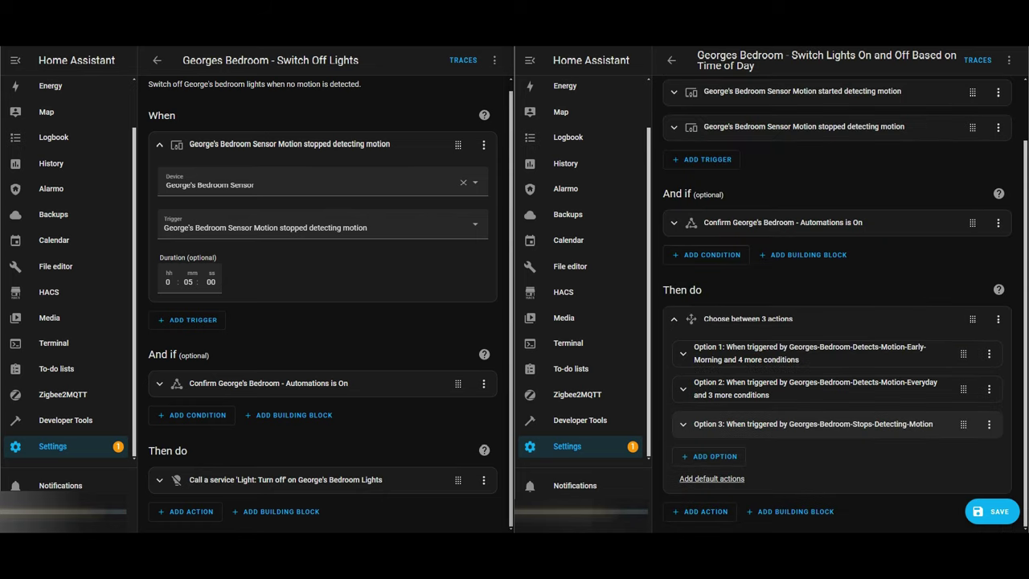
Step: Review the conditions of Option 2 and Option 1 in the Choose action, collapsing each option again
{"action": "left_click", "coordinate": [683, 389]}
{"action": "scroll", "coordinate": [838, 304], "scroll_direction": "down", "scroll_amount": 2}
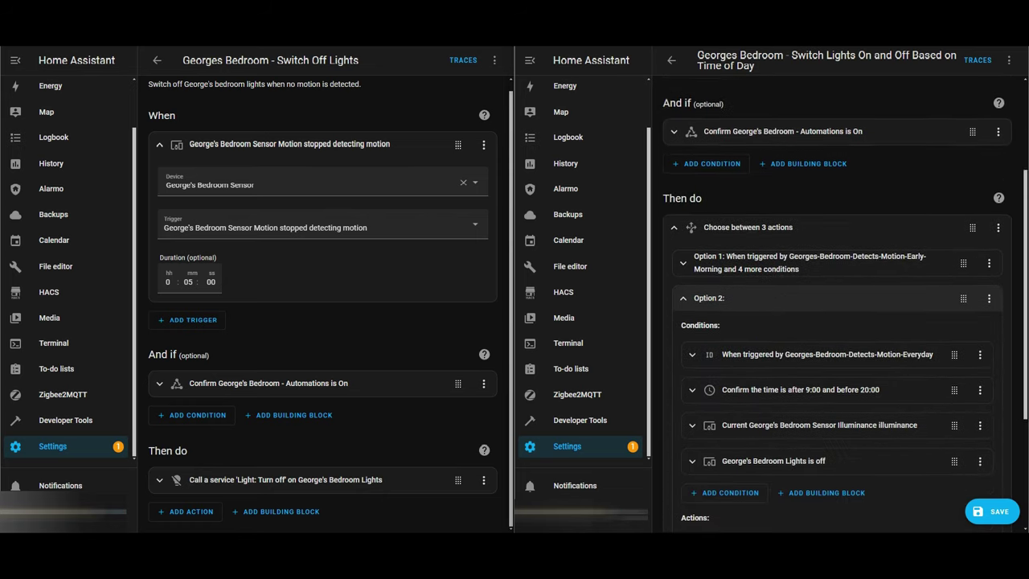
{"action": "left_click", "coordinate": [684, 298]}
{"action": "left_click", "coordinate": [684, 353]}
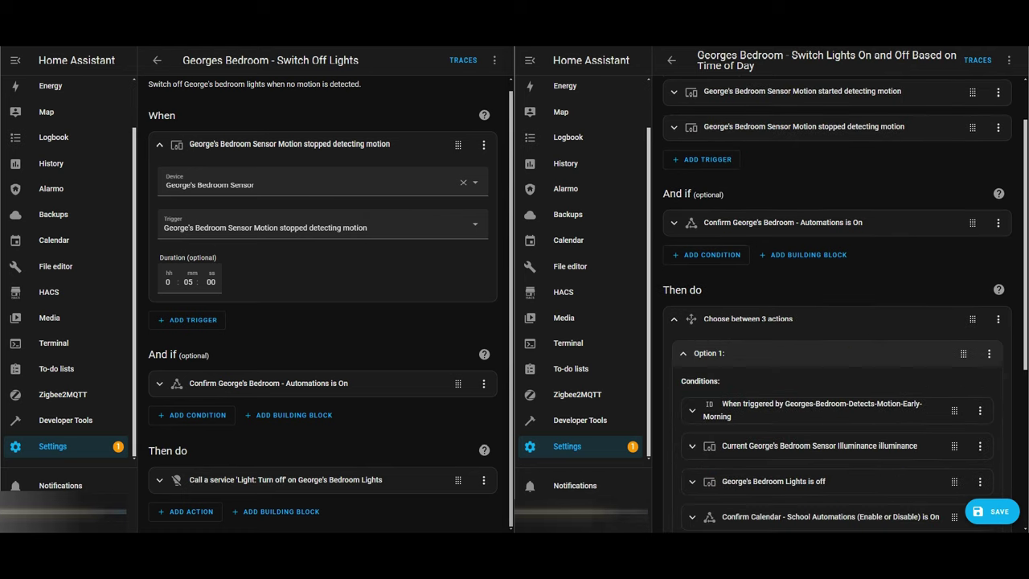
{"action": "scroll", "coordinate": [684, 354], "scroll_direction": "down", "scroll_amount": 1}
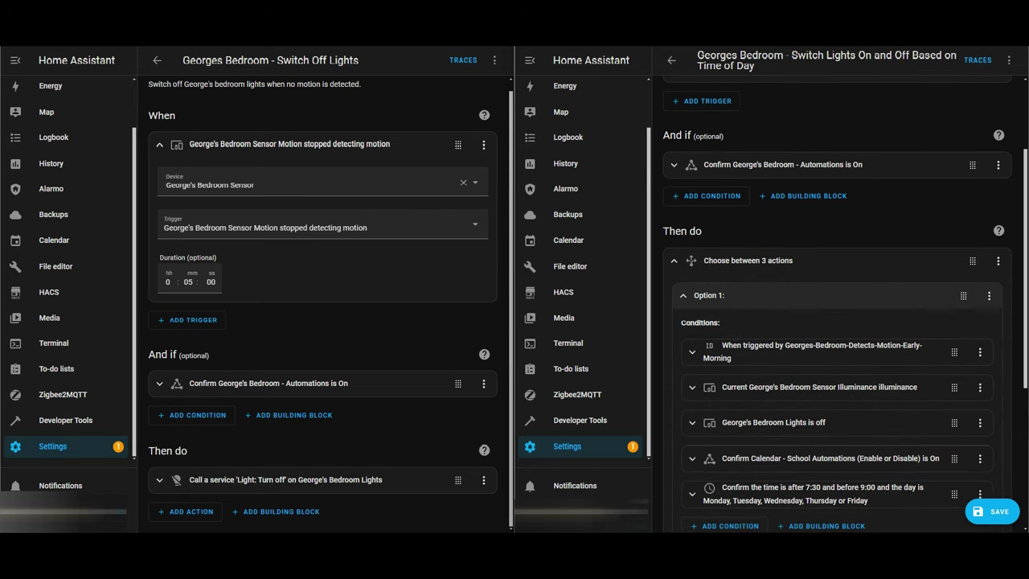
{"action": "left_click", "coordinate": [683, 296]}
{"action": "scroll", "coordinate": [837, 304], "scroll_direction": "up", "scroll_amount": 2}
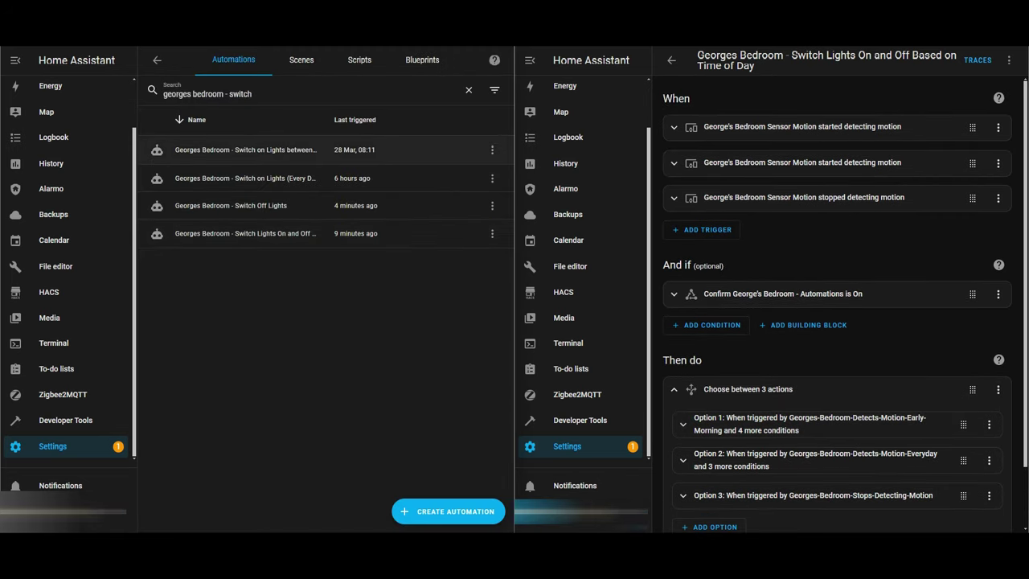
Step: Disable the old "Switch on Lights between" and "Switch on Lights (Every Day)" automations, and open the options of "Switch Off Lights"
{"action": "left_click", "coordinate": [492, 150]}
{"action": "left_click", "coordinate": [462, 283]}
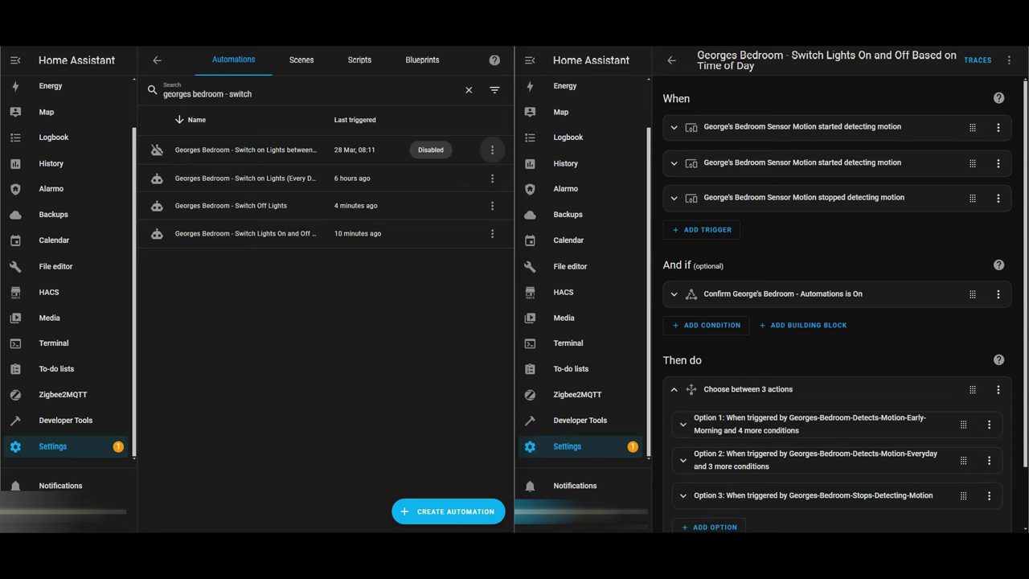
{"action": "left_click", "coordinate": [492, 179]}
{"action": "left_click", "coordinate": [465, 312]}
{"action": "left_click", "coordinate": [492, 205]}
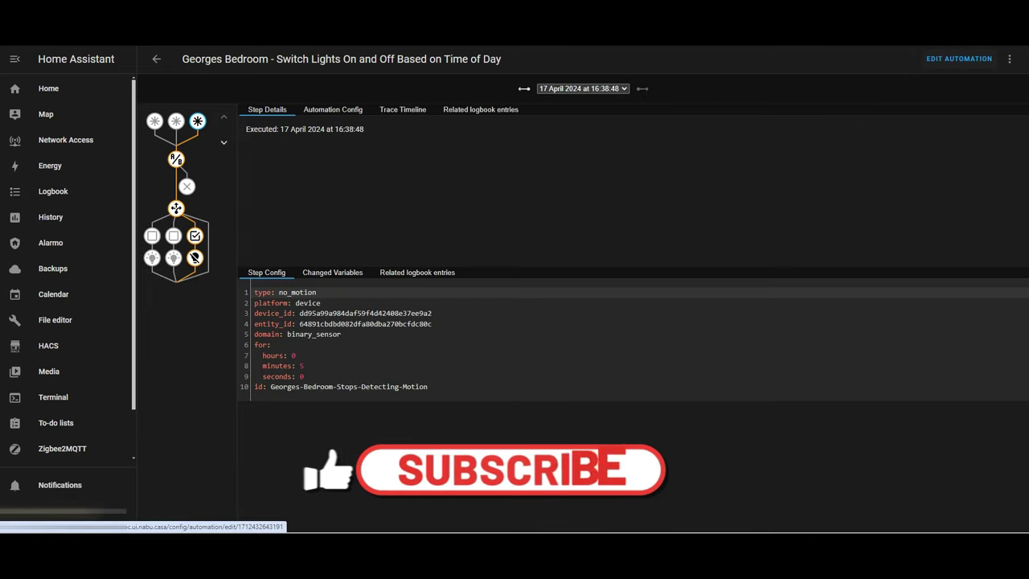
Step: Return from the trace to the combined automation's editor and view its available run modes without changing the mode
{"action": "left_click", "coordinate": [979, 58]}
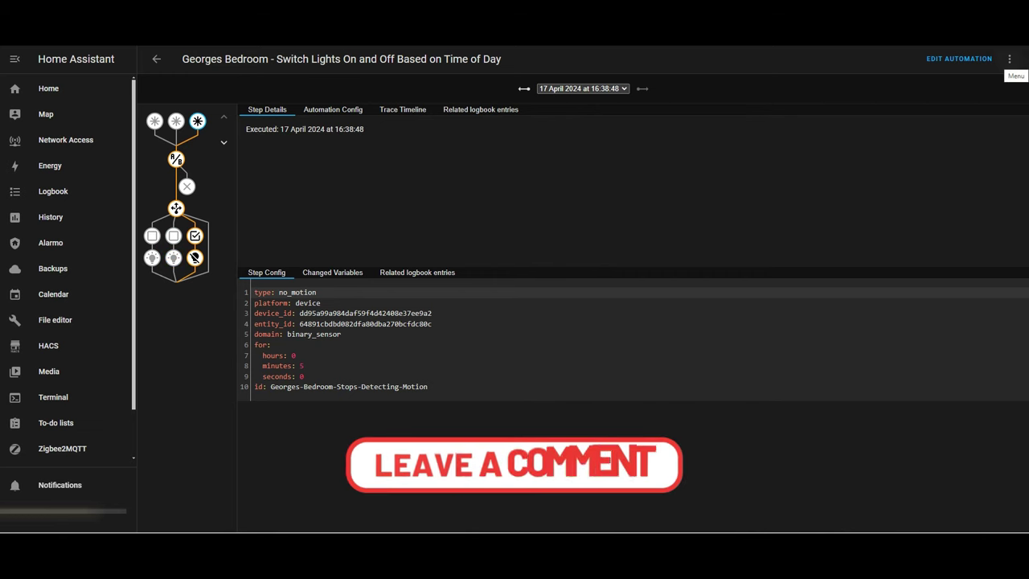
{"action": "left_click", "coordinate": [1010, 59]}
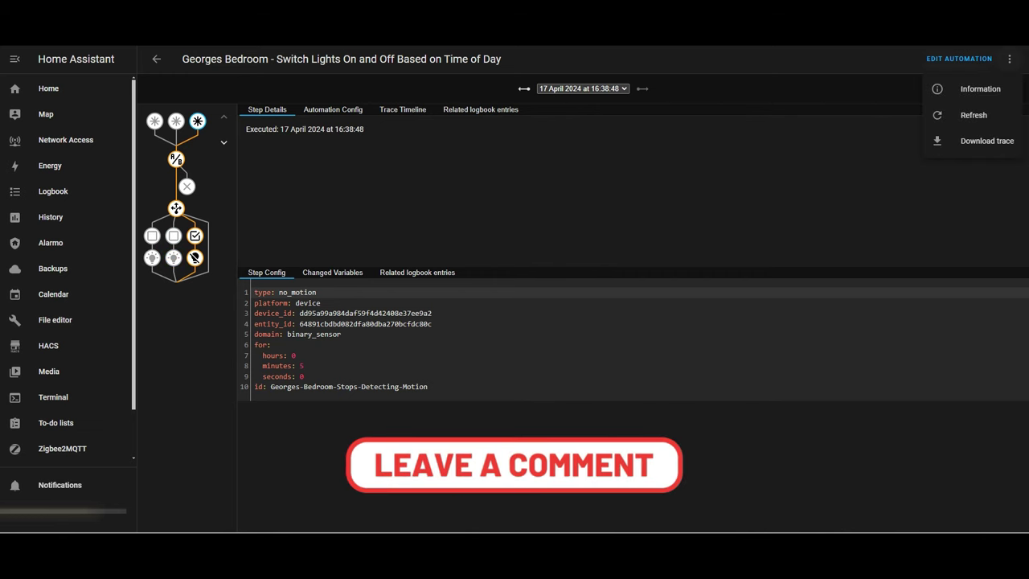
{"action": "left_click", "coordinate": [157, 59]}
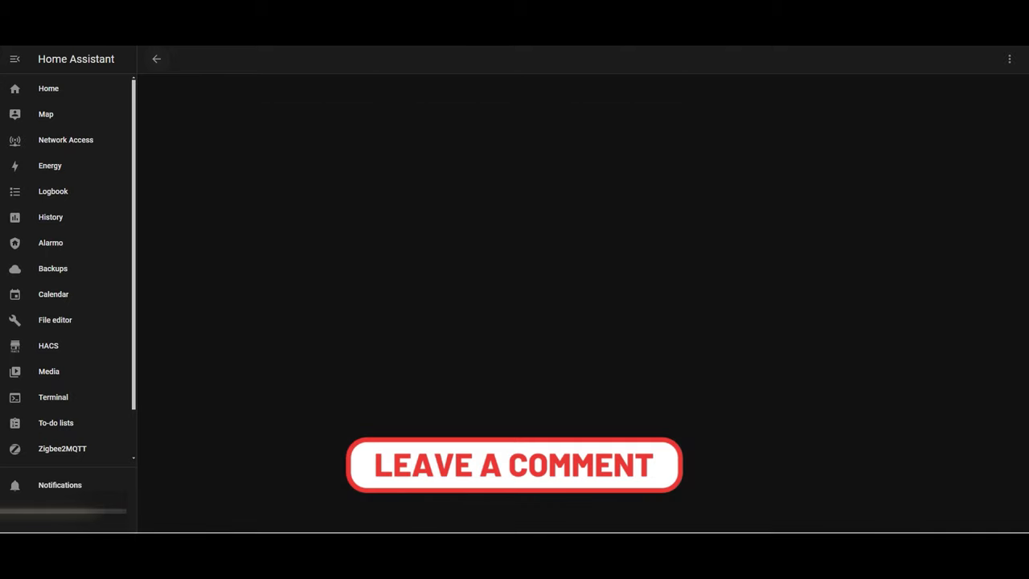
{"action": "left_click", "coordinate": [1010, 58]}
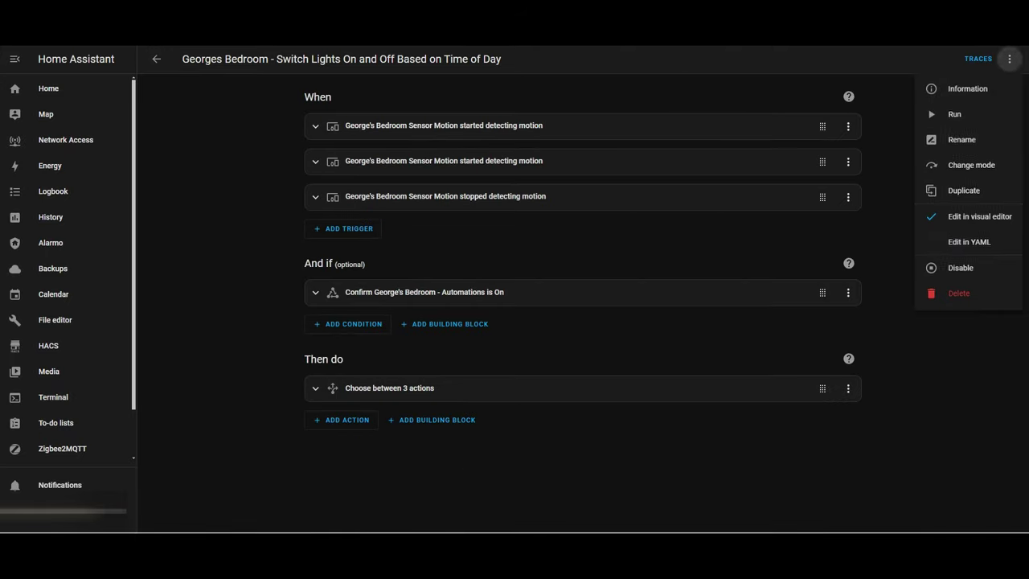
{"action": "left_click", "coordinate": [971, 165]}
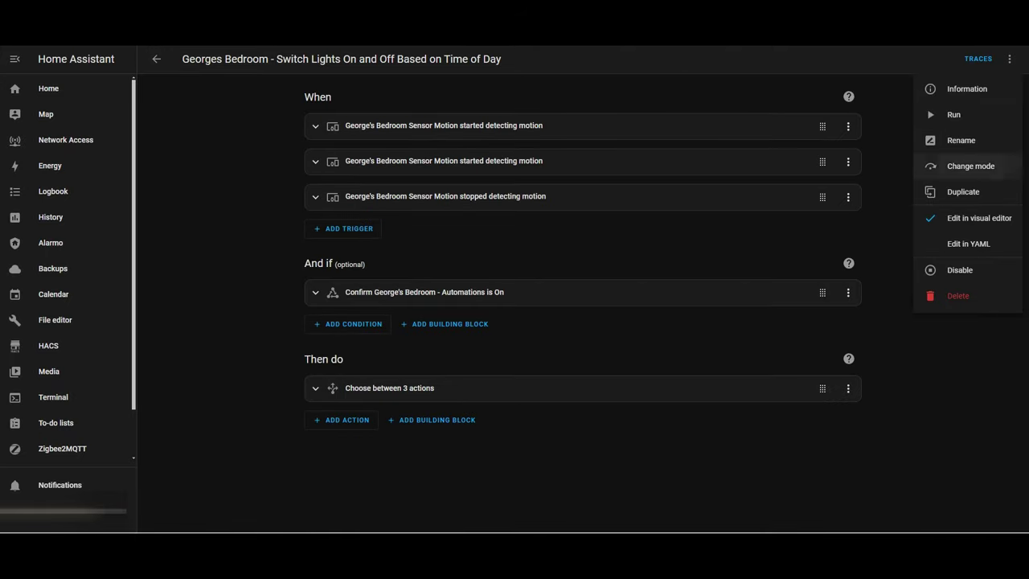
{"action": "left_click", "coordinate": [515, 261]}
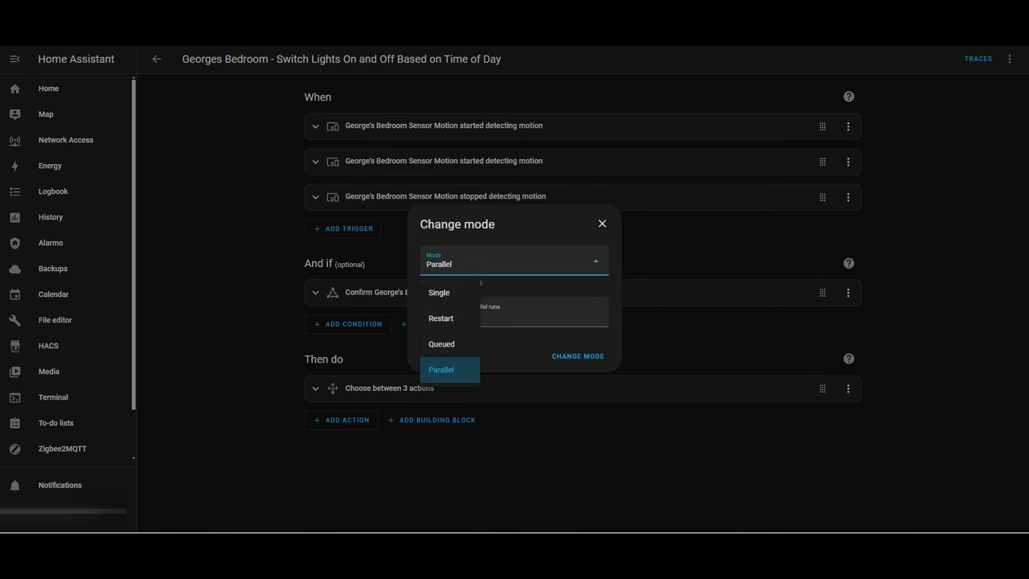
{"action": "key", "text": "Escape"}
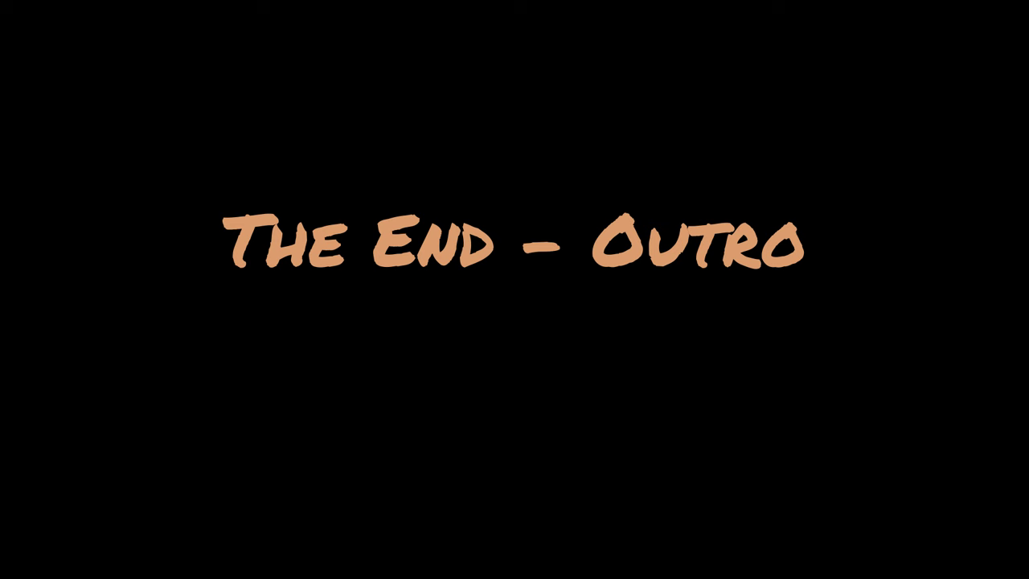